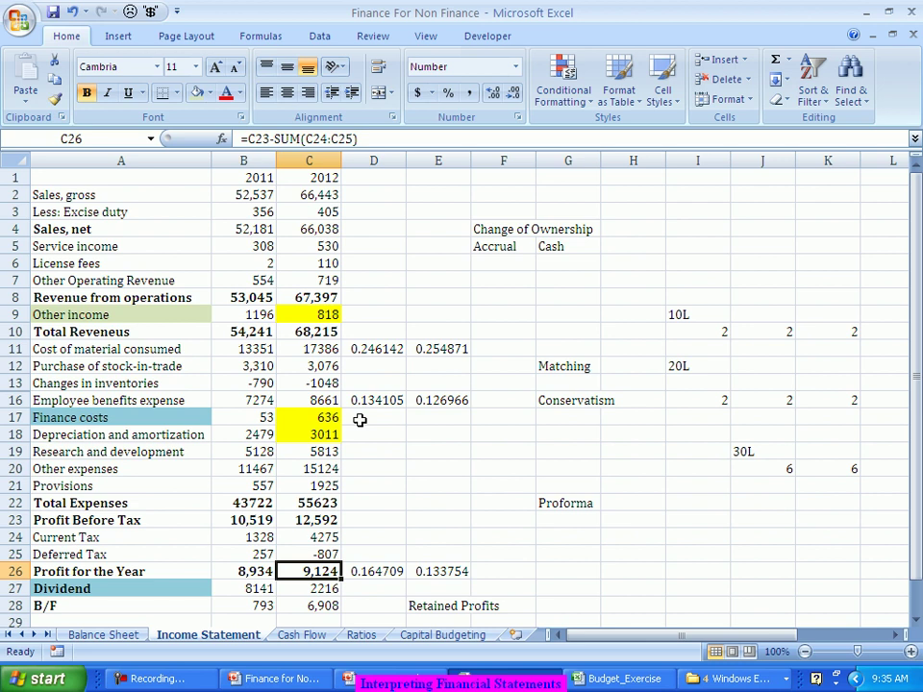
- Insert four blank columns before column D of the Income Statement sheet
left_click(382, 160)
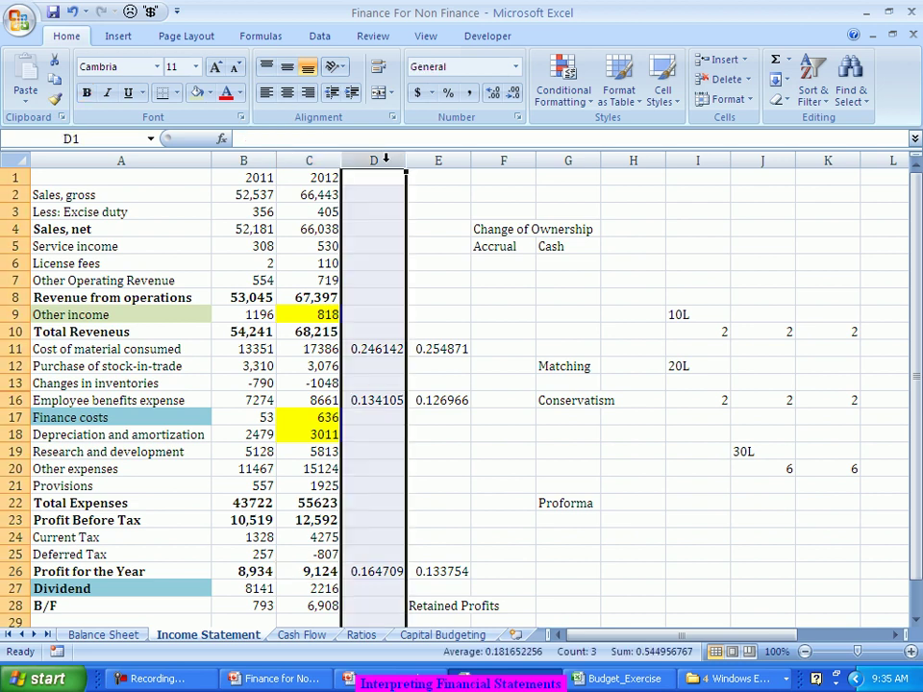
right_click(384, 160)
left_click(406, 254)
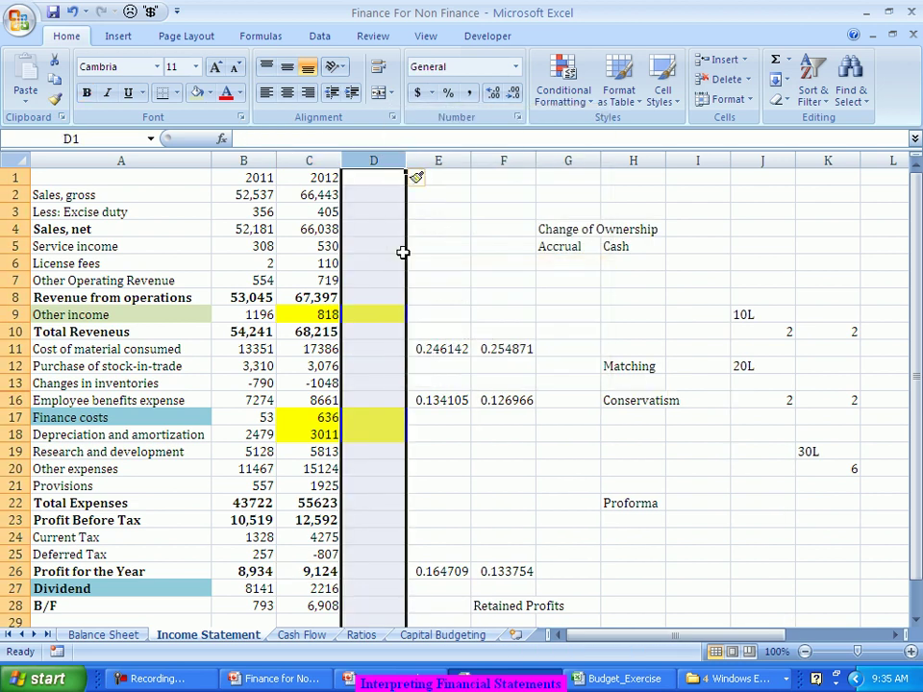
key("F4")
key("F4")
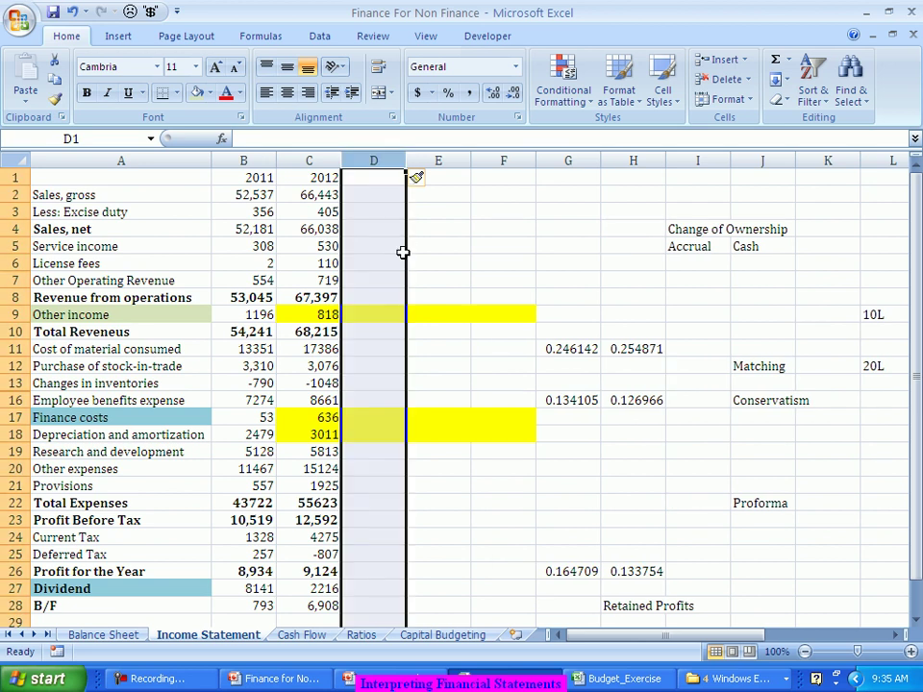
key("F4")
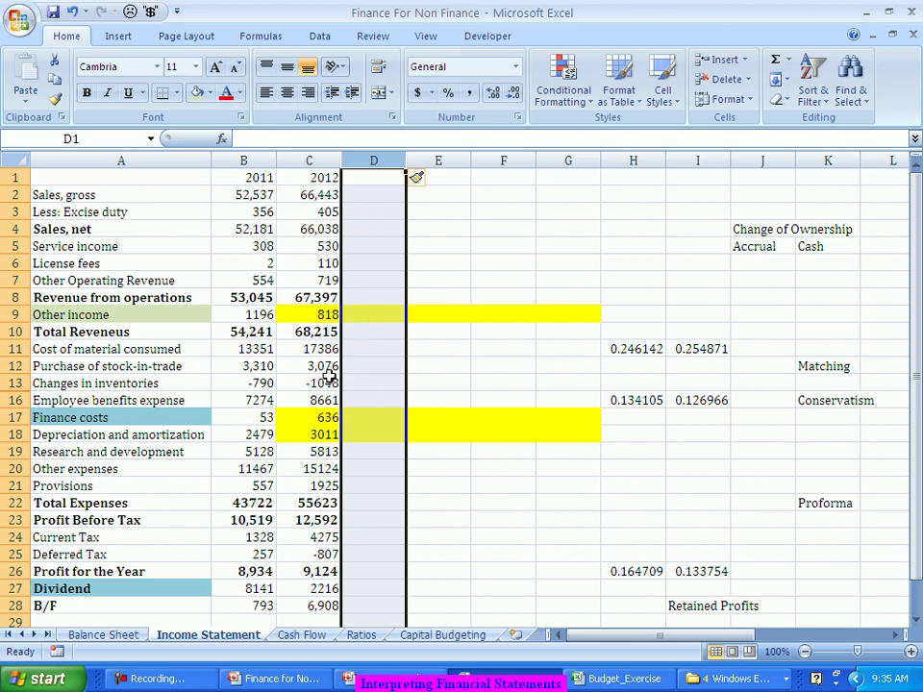
- Calculate the 2011 cost of material consumed as a share of total revenues in D11 with =B11/B10
left_click(376, 331)
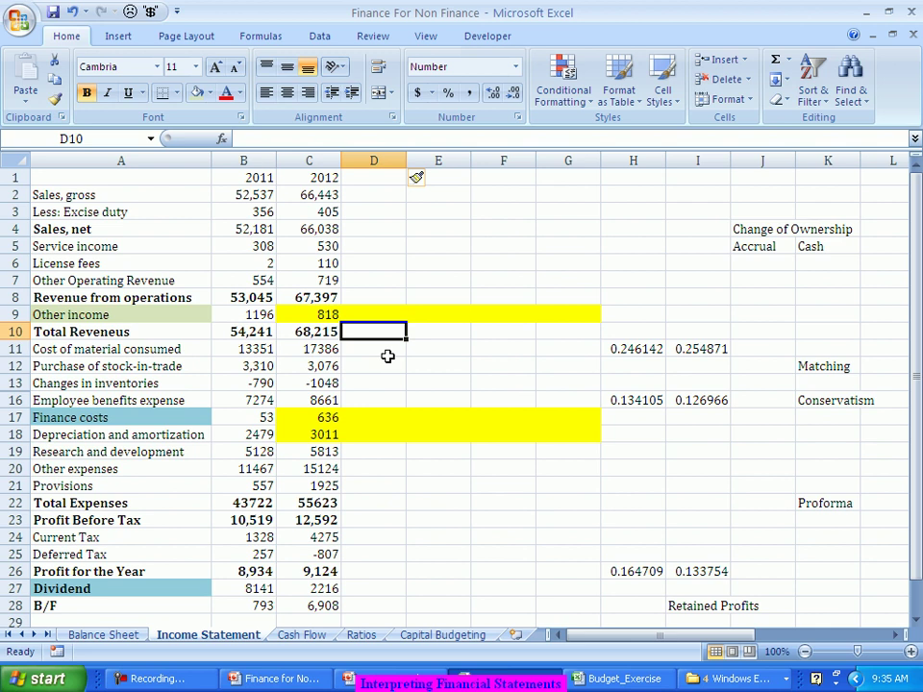
left_click_drag(248, 334, 304, 334)
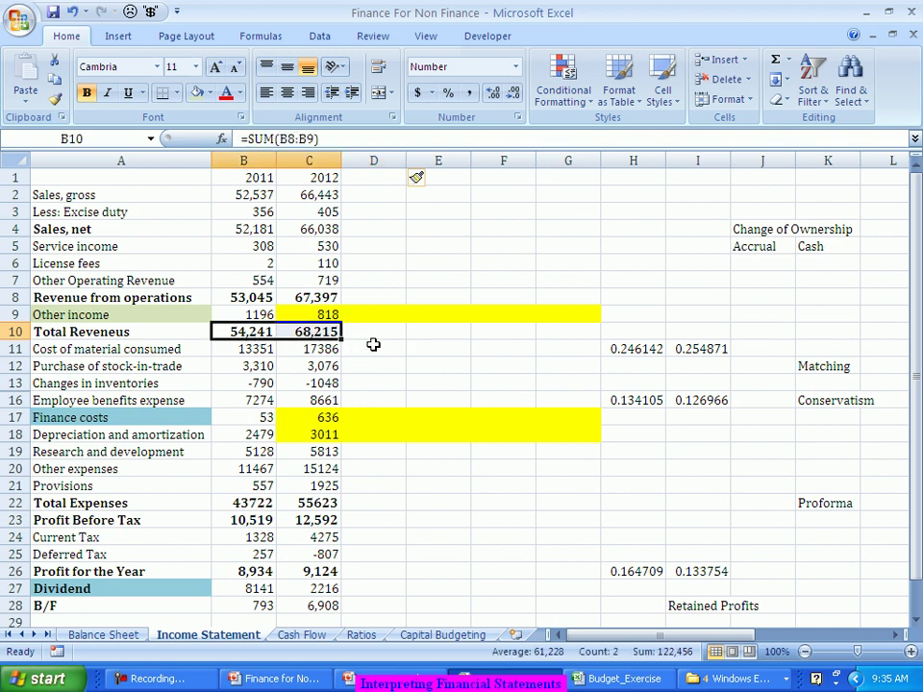
left_click(373, 347)
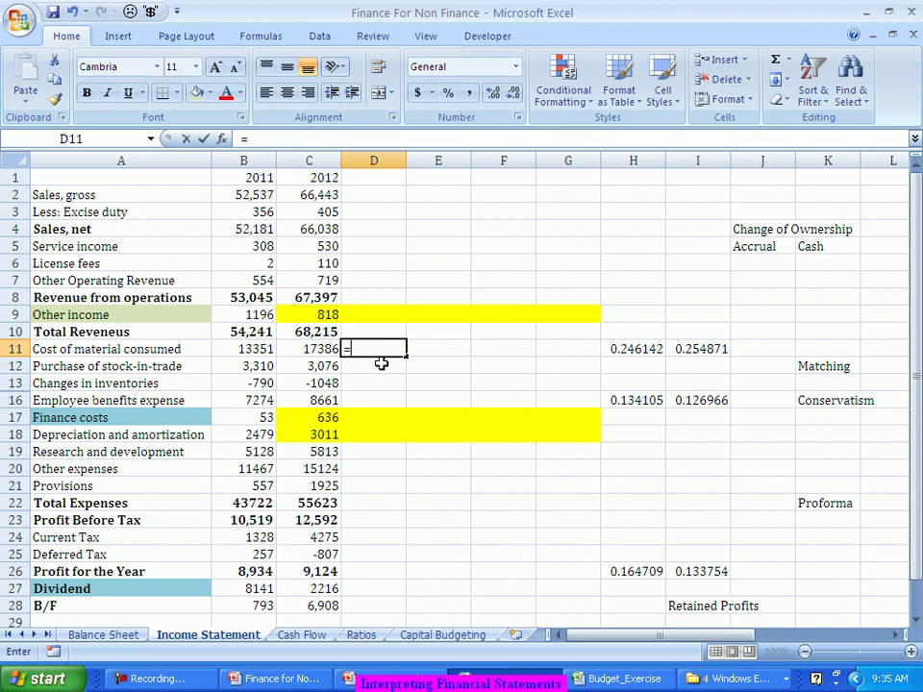
type("=")
left_click(235, 349)
type("/")
left_click(234, 331)
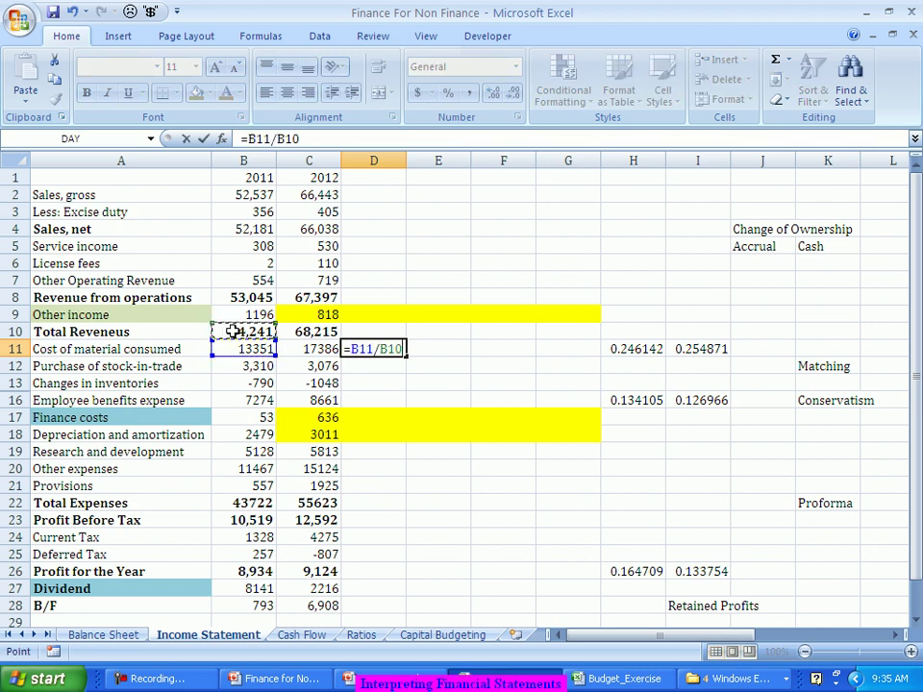
key("Tab")
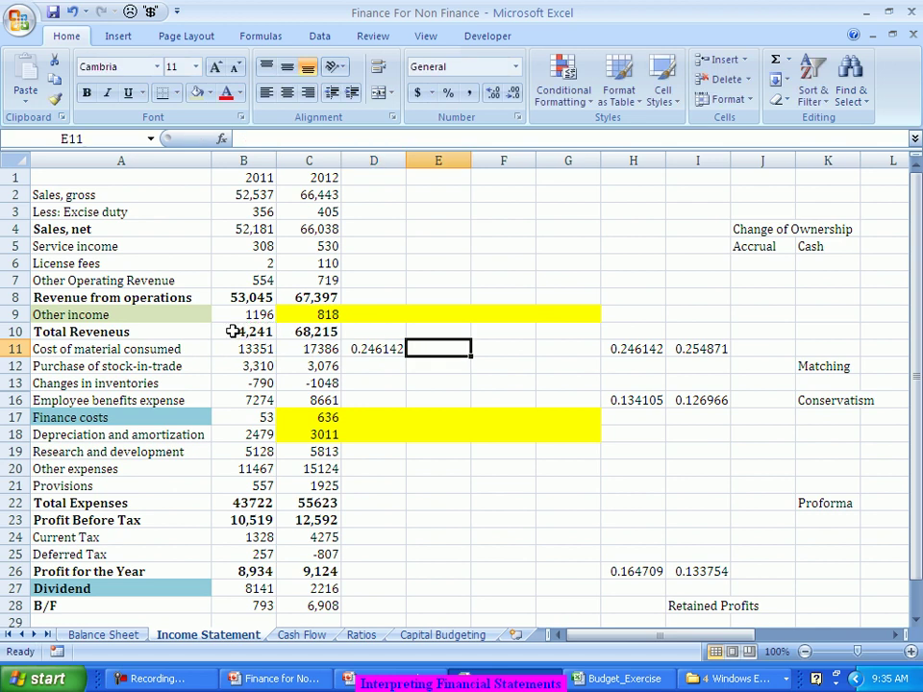
- Calculate the 2012 cost of material consumed as a share of total revenues in E11 with =C11/C10
type("=")
left_click(306, 349)
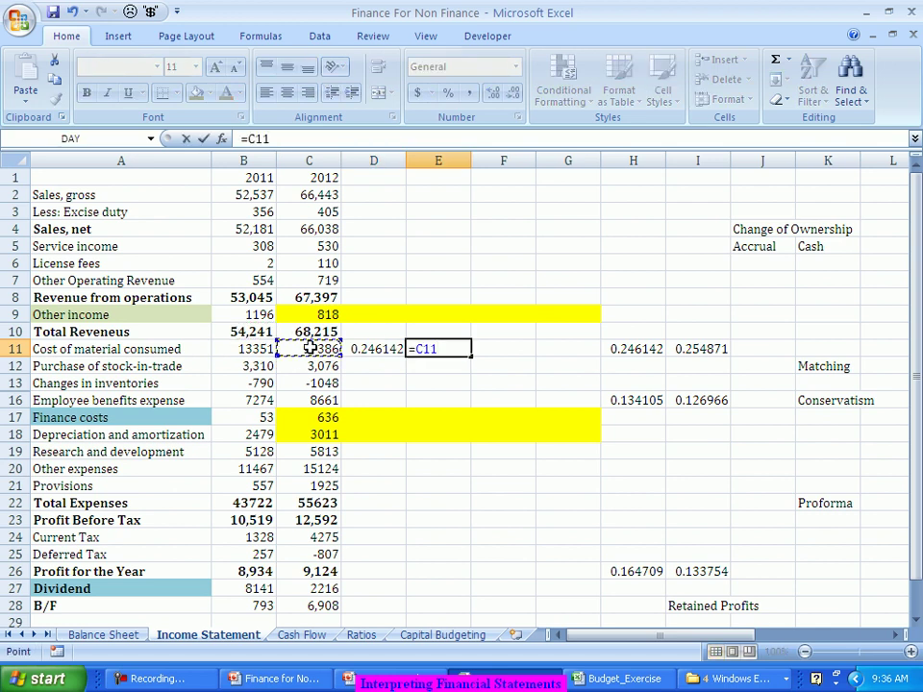
type("/")
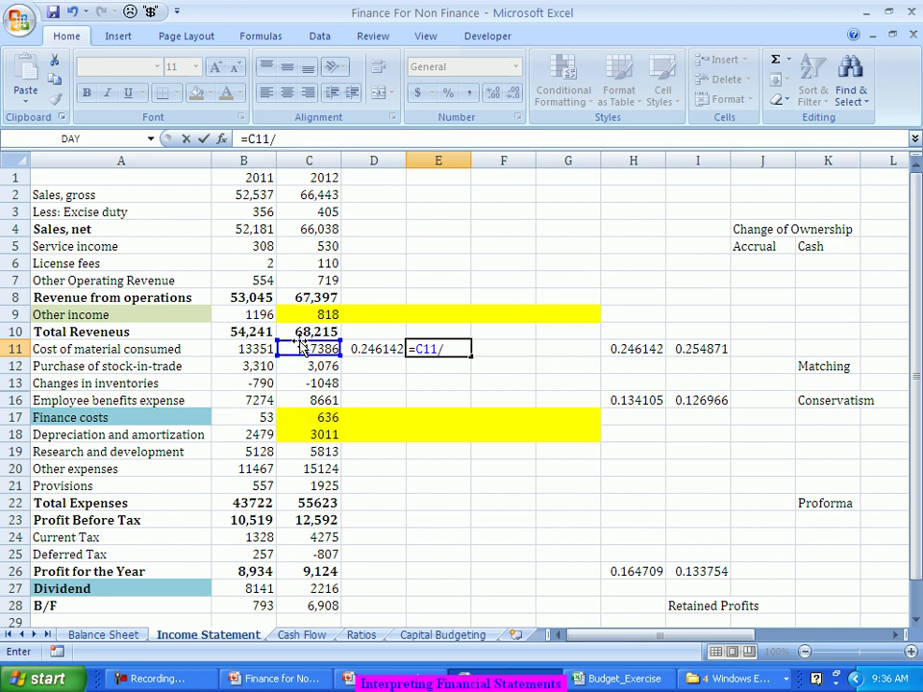
left_click(298, 331)
key("Return")
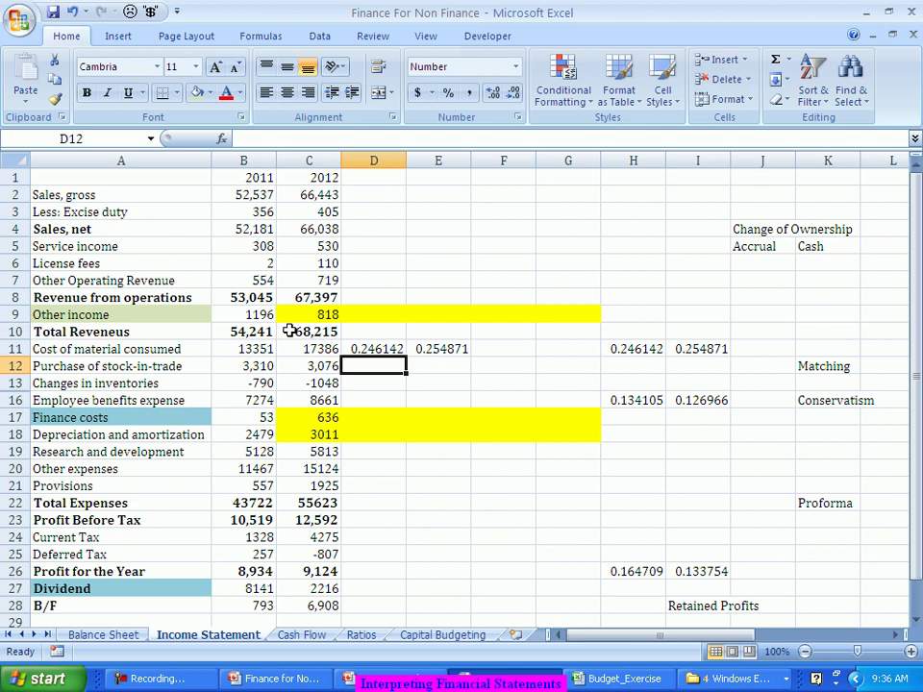
- Calculate the 2011 employee benefits expense as a share of total revenues in D16 with =B16/B10
left_click(389, 402)
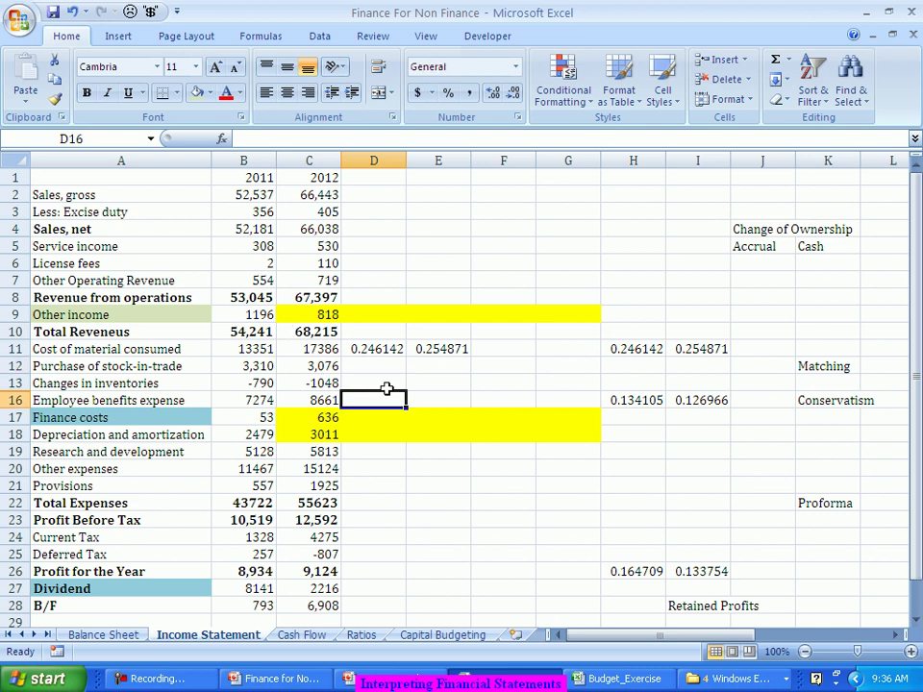
type("=")
left_click(255, 401)
type("/")
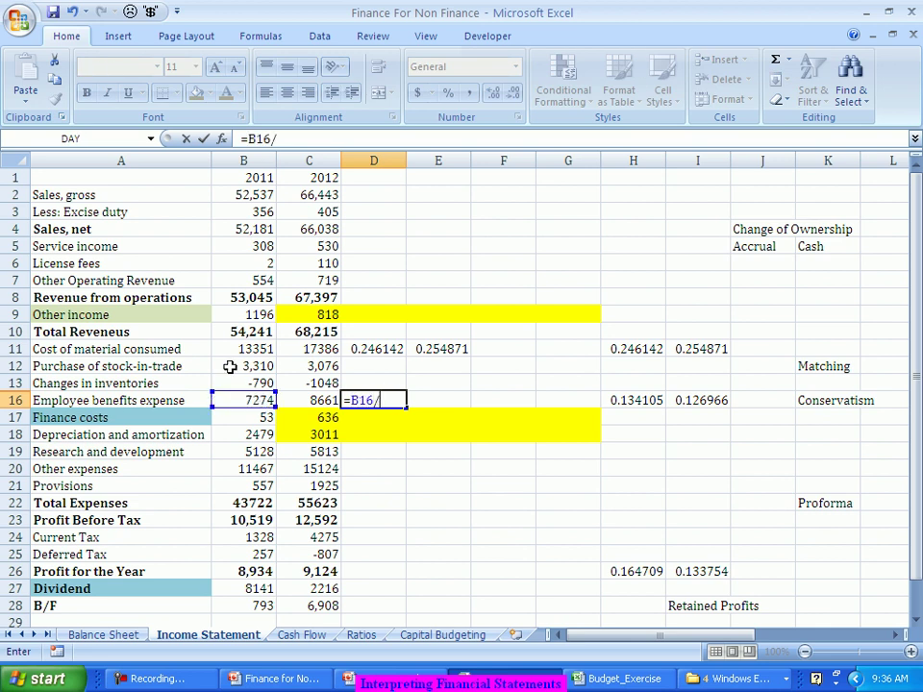
left_click(234, 333)
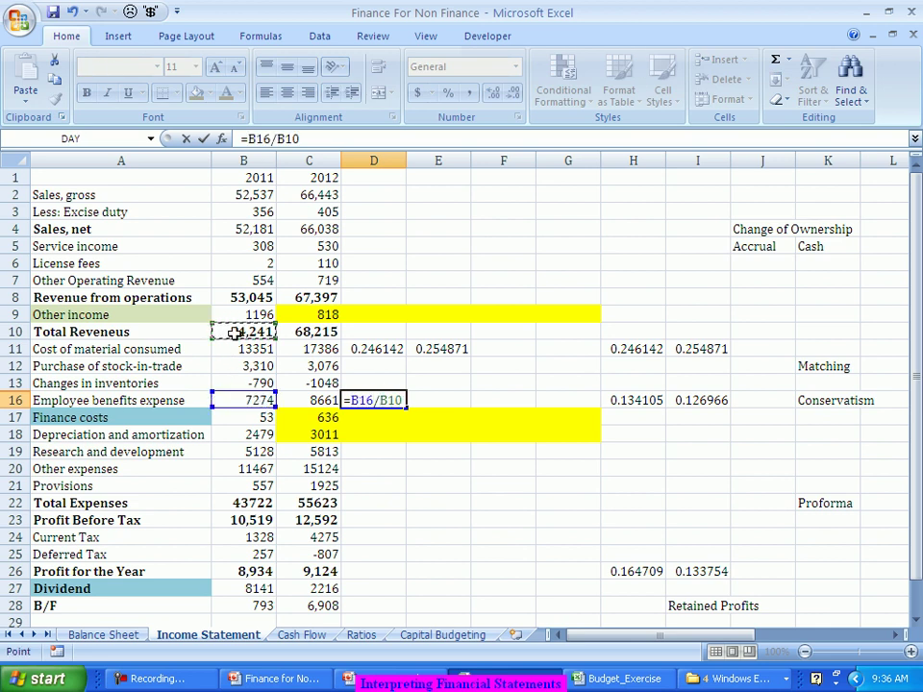
key("Tab")
- Calculate the 2012 employee benefits expense as a share of total revenues in E16 with =C16/C10
type("=")
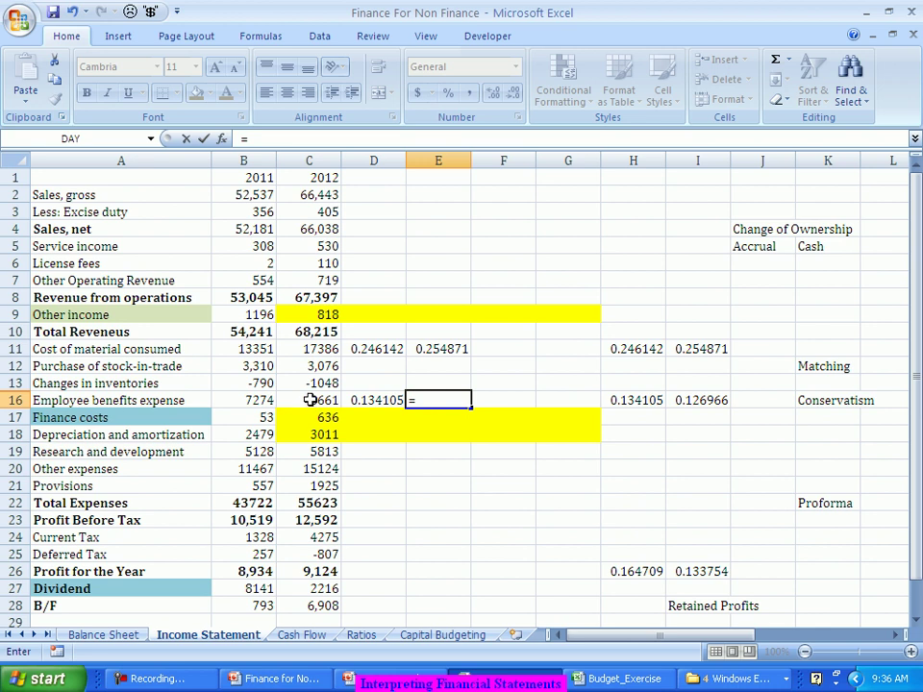
left_click(307, 401)
type("/")
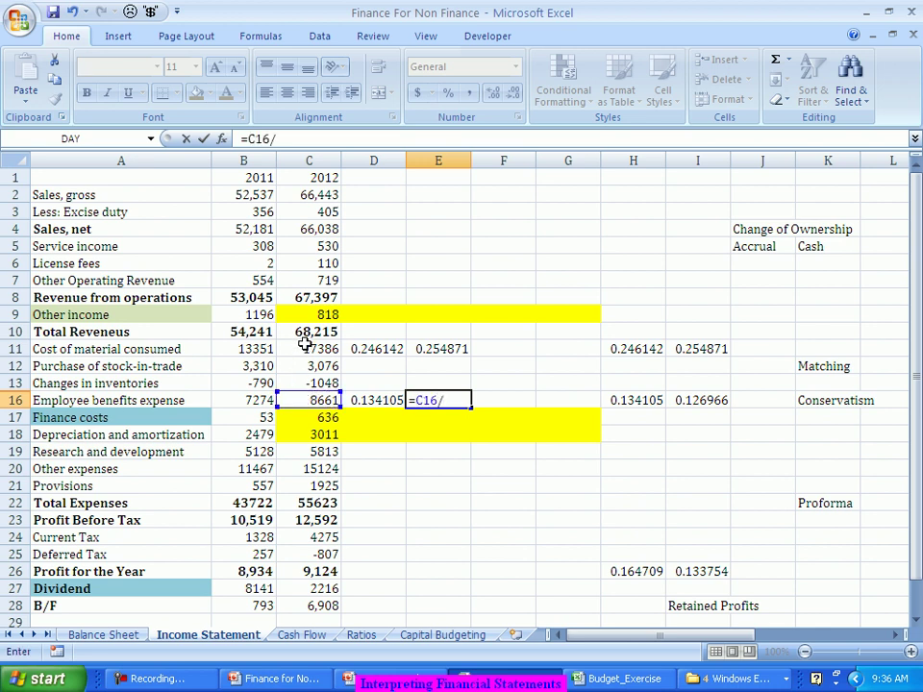
left_click(313, 331)
key("Return")
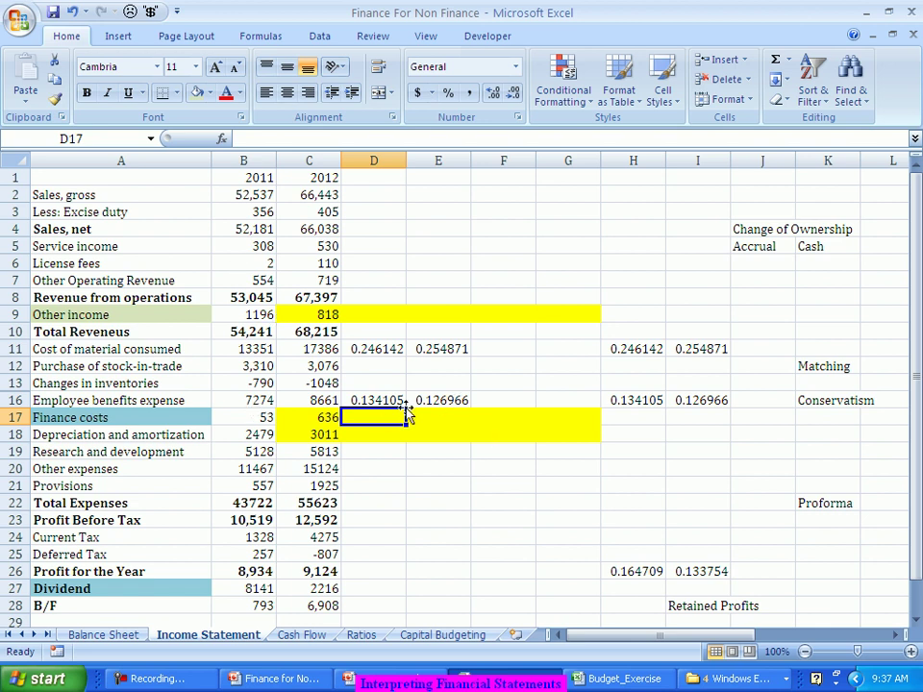
type("=")
left_click(271, 431)
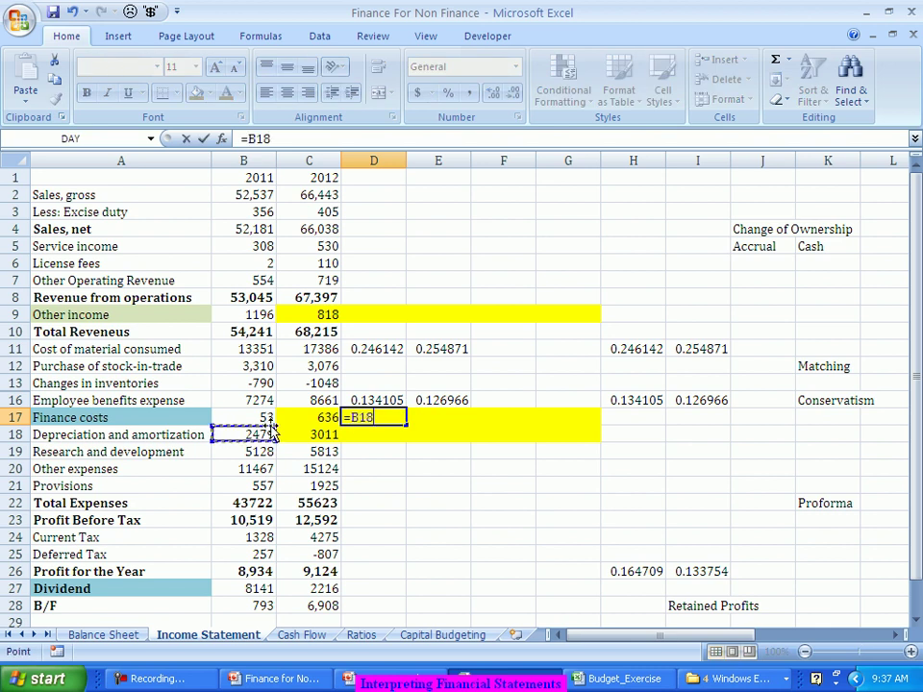
key("Escape")
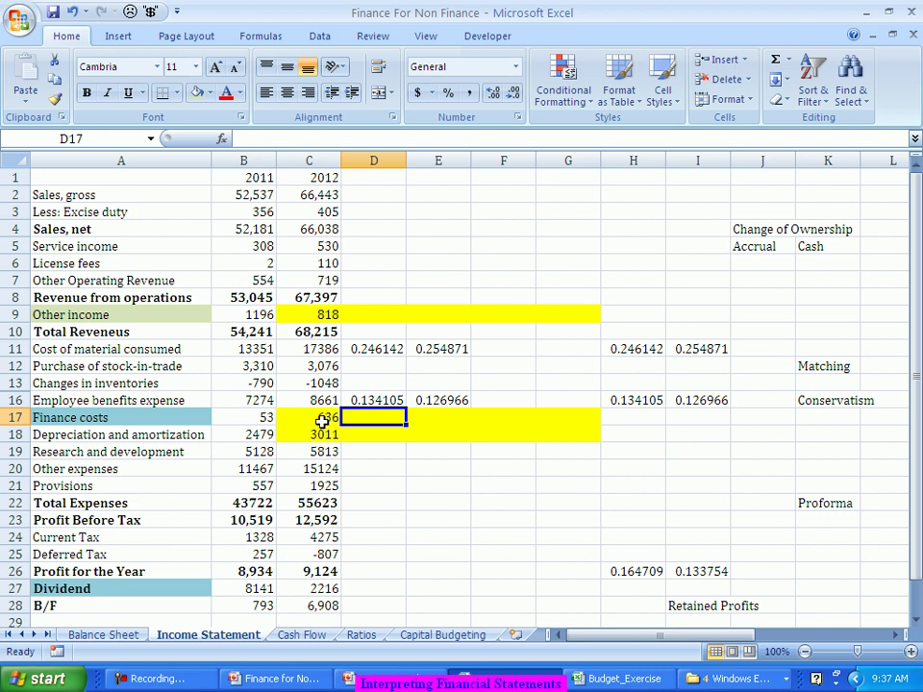
- Calculate the 2011 research and development cost as a share of total revenues in D19 with =B19/B10
key("Down")
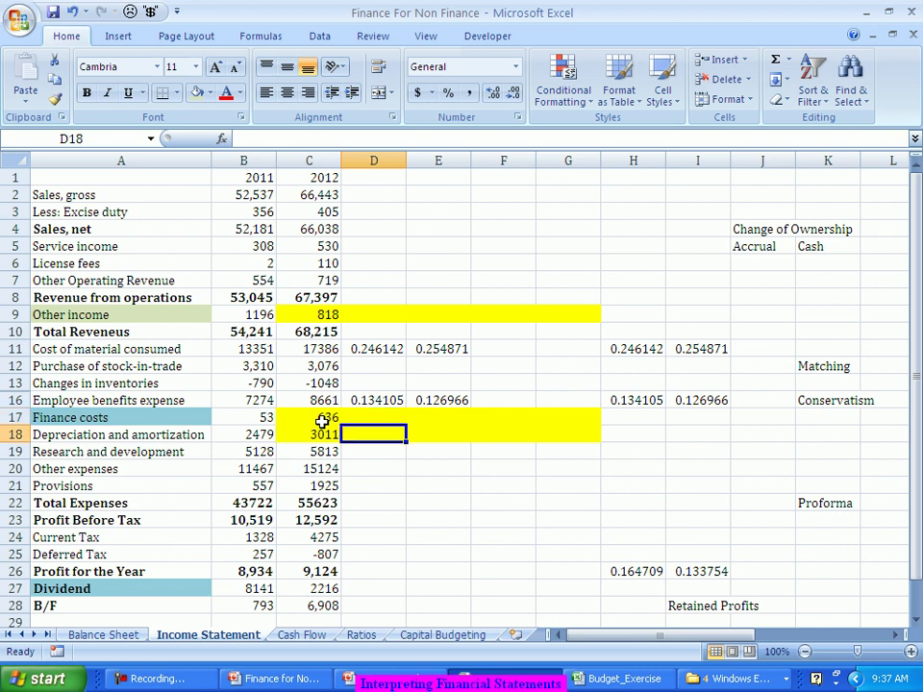
key("Down")
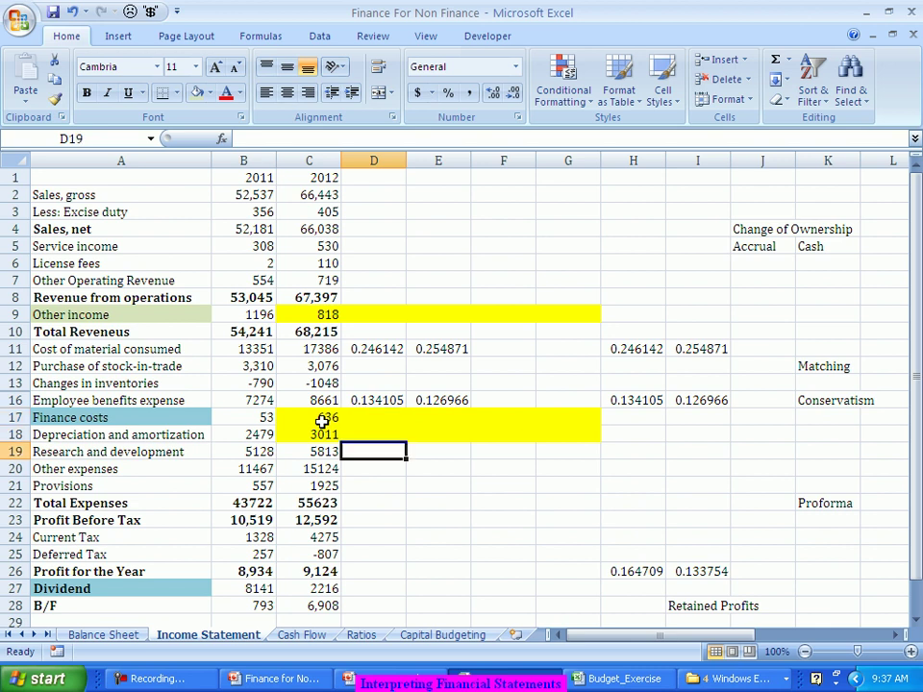
type("=")
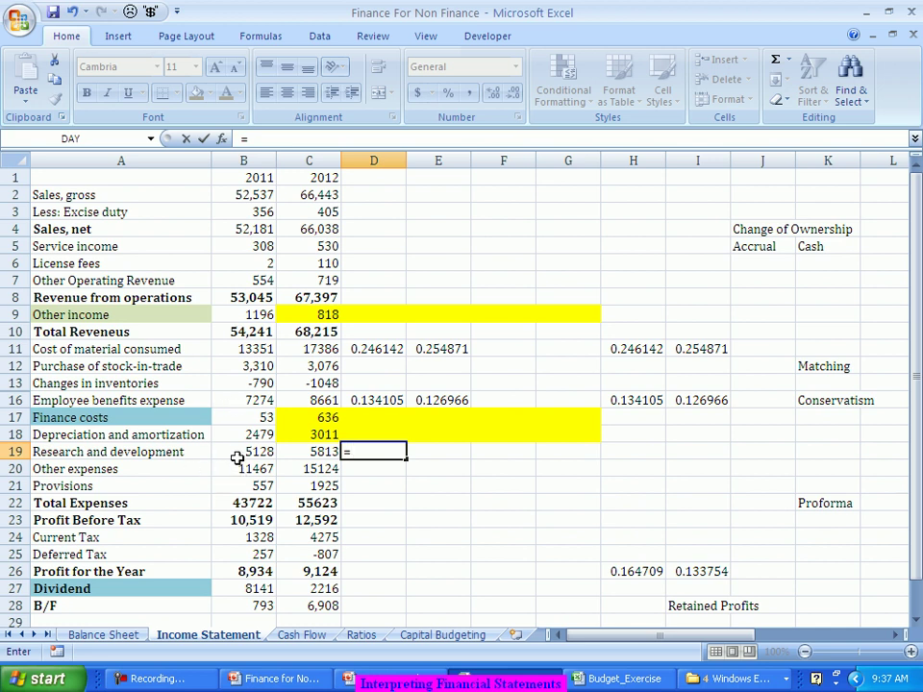
left_click(238, 452)
type("/")
left_click(248, 332)
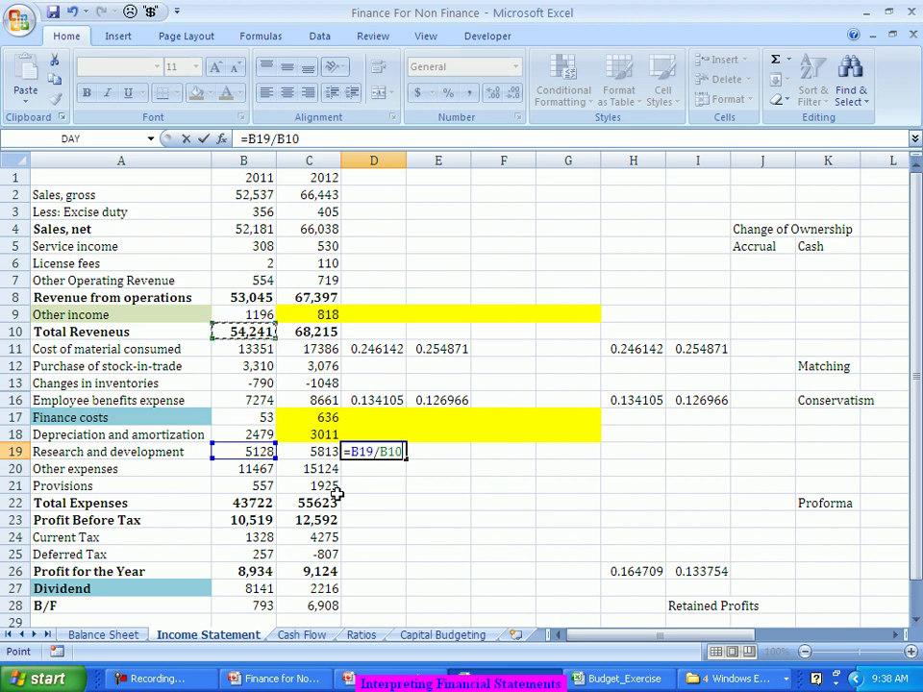
key("Tab")
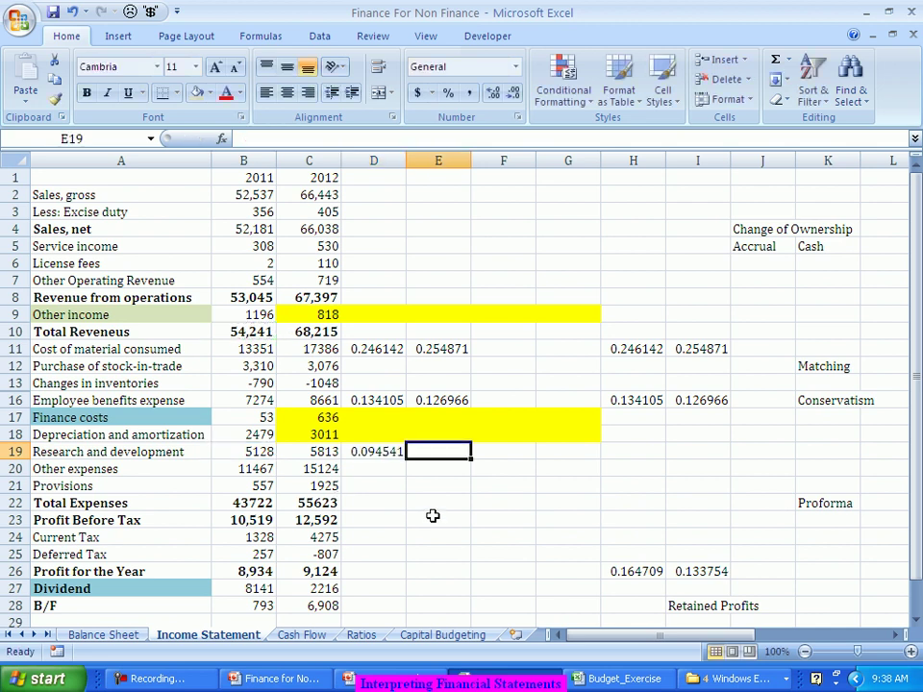
- Calculate the 2012 research and development cost as a share of total revenues in E19 with =C19/C10
type("=")
left_click(327, 451)
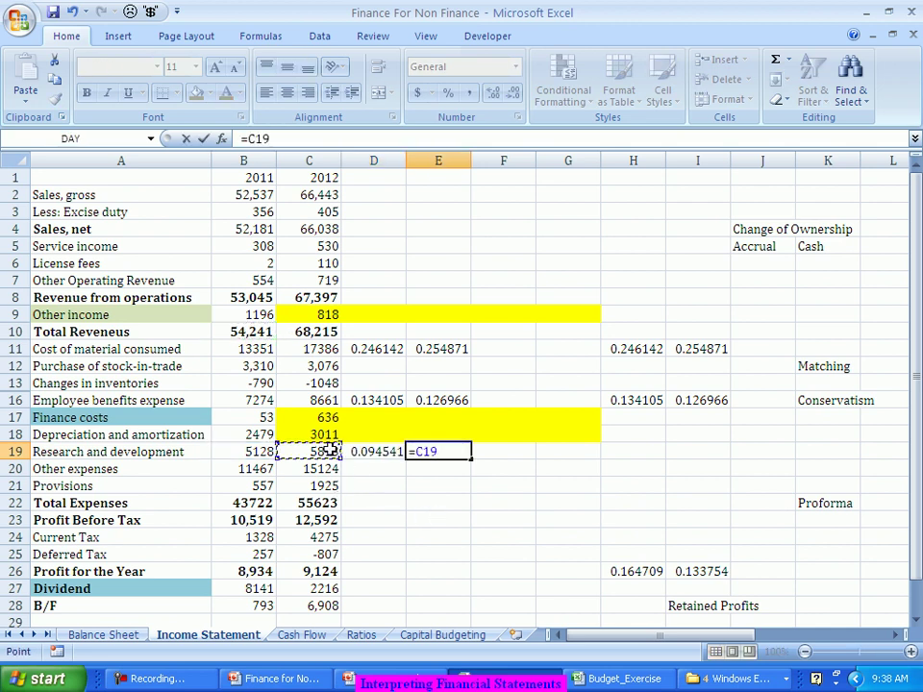
type("/")
left_click(299, 343)
left_click(299, 332)
key("Return")
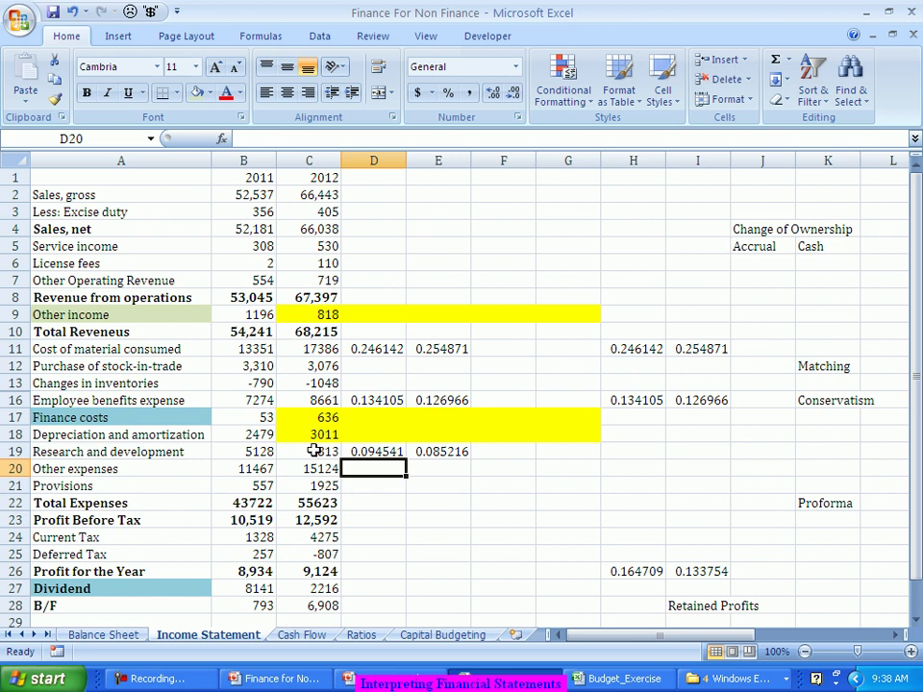
- Calculate the 2011 other expenses as a share of total revenues in D20 with =B20/B10
type("=")
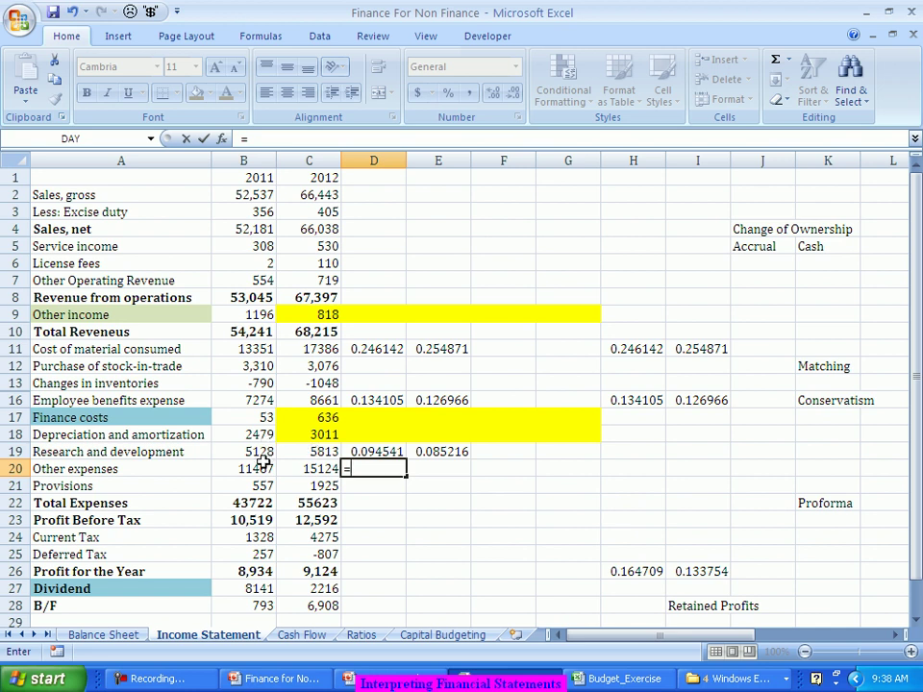
left_click(263, 465)
type("/")
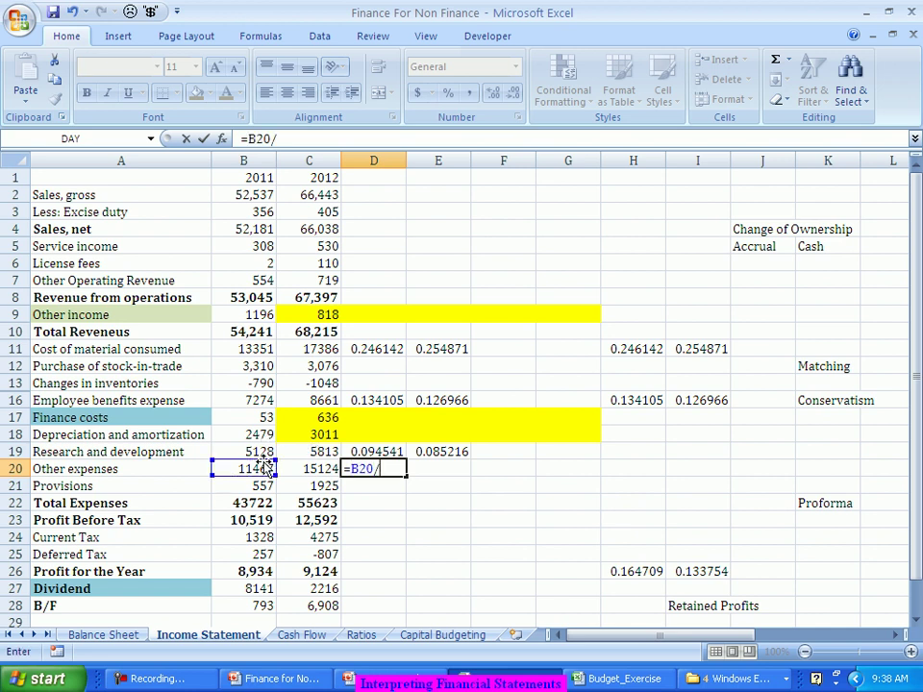
left_click(243, 331)
key("Tab")
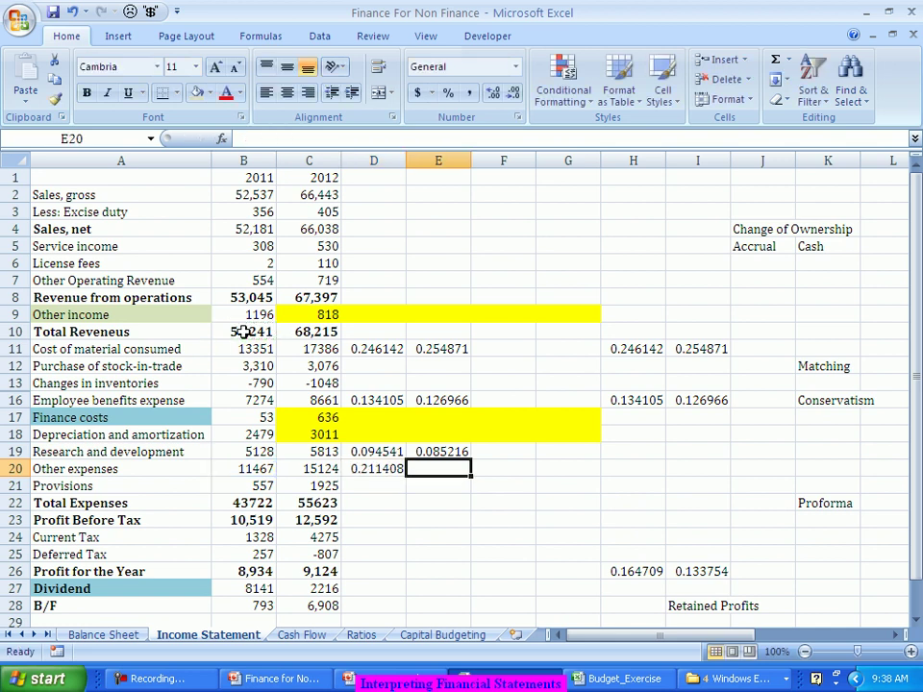
- Calculate the 2012 other expenses as a share of total revenues in E20 with =C20/C10
type("=")
left_click(321, 468)
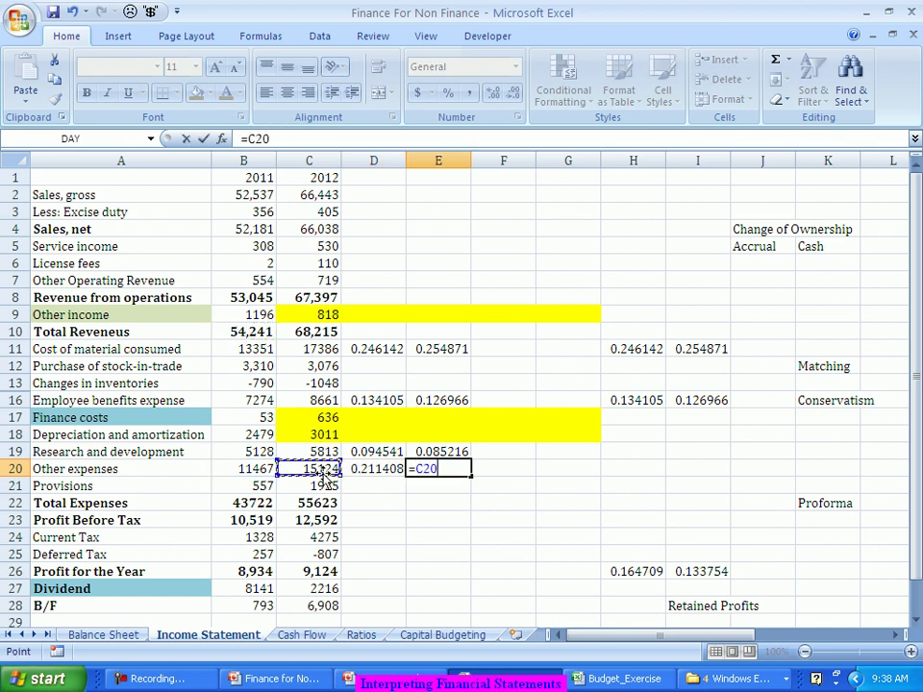
type("/")
left_click(321, 332)
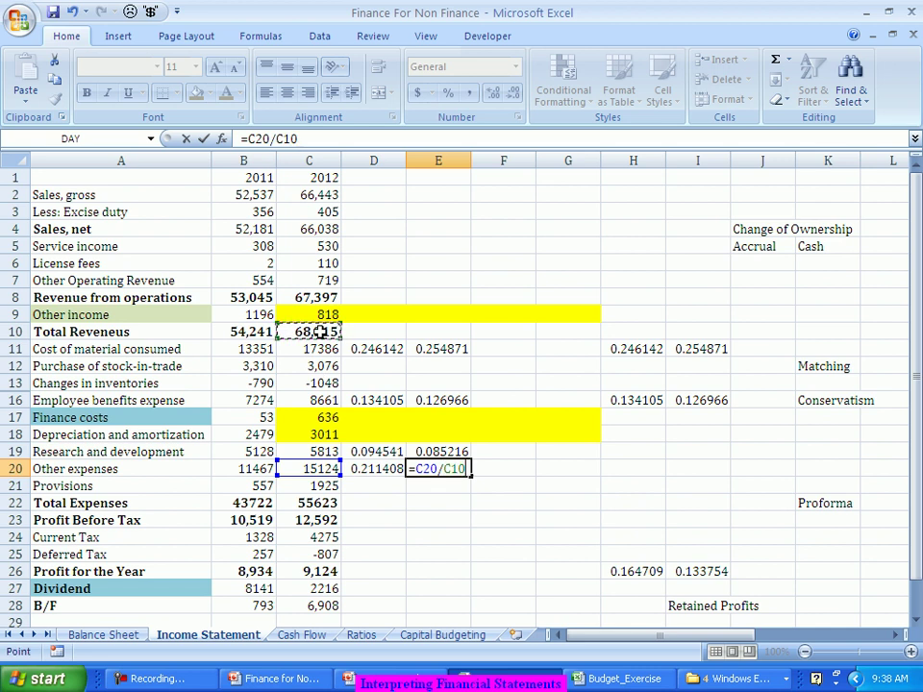
key("Return")
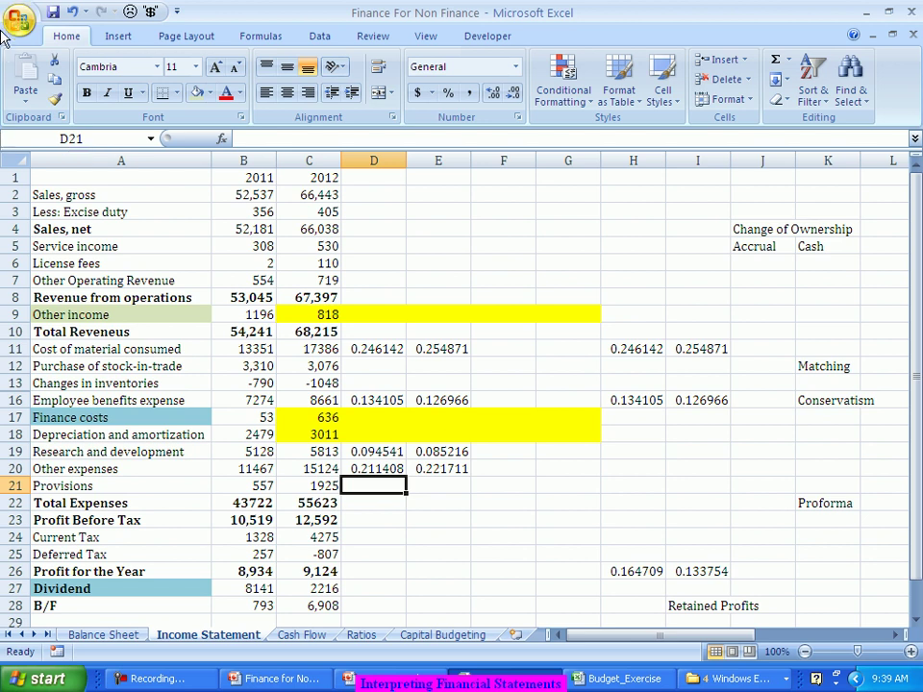
- Compare the 2011 and 2012 ratios for cost of material consumed in D11:E11 and other expenses in D20:E20
left_click_drag(384, 350, 459, 349)
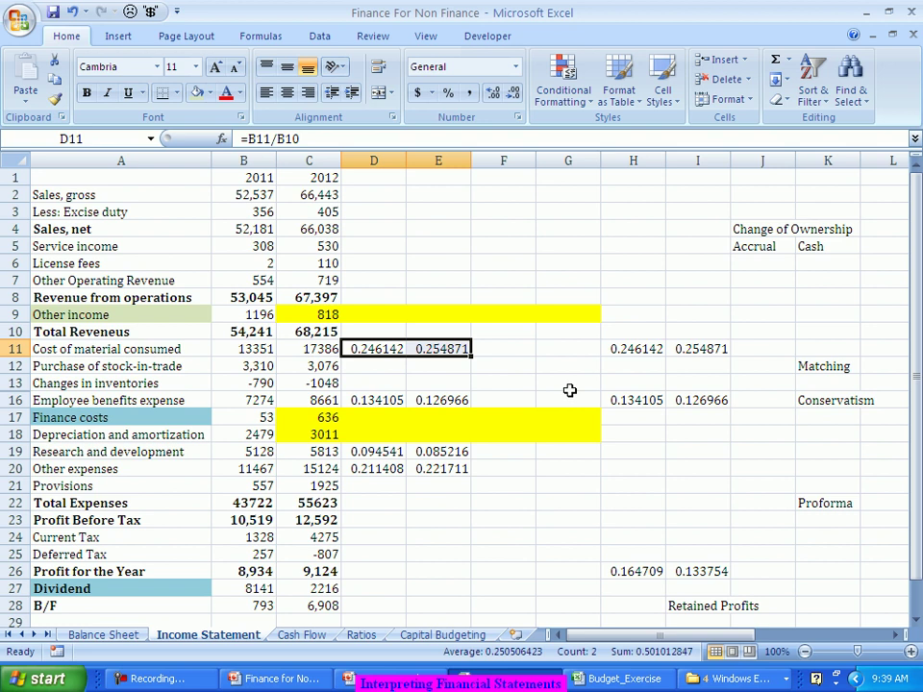
left_click_drag(393, 472, 443, 468)
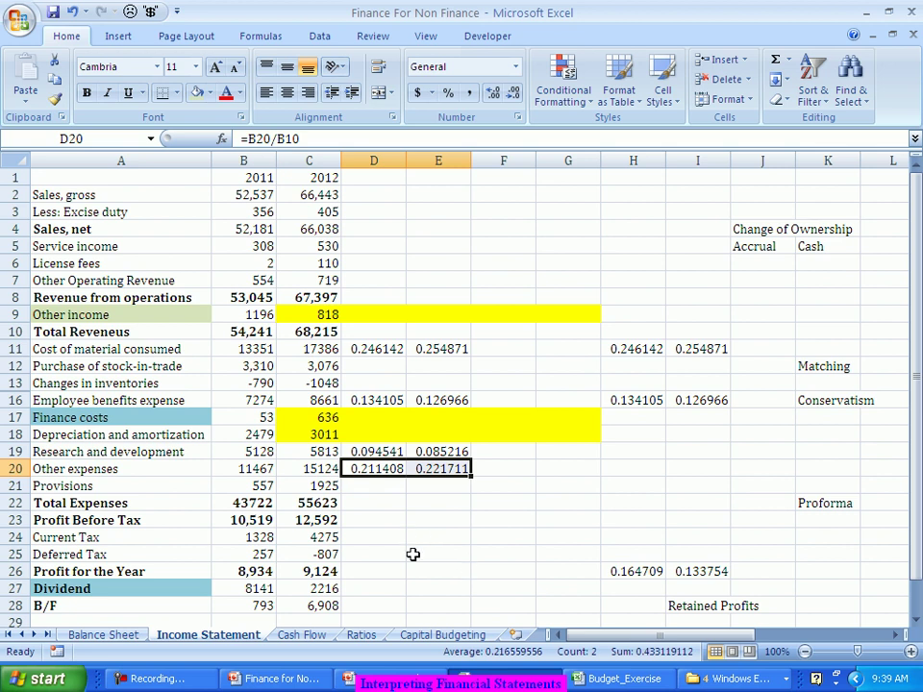
- Calculate the 2011 provisions as a share of total revenues in D21 with =B21/B10
left_click(372, 488)
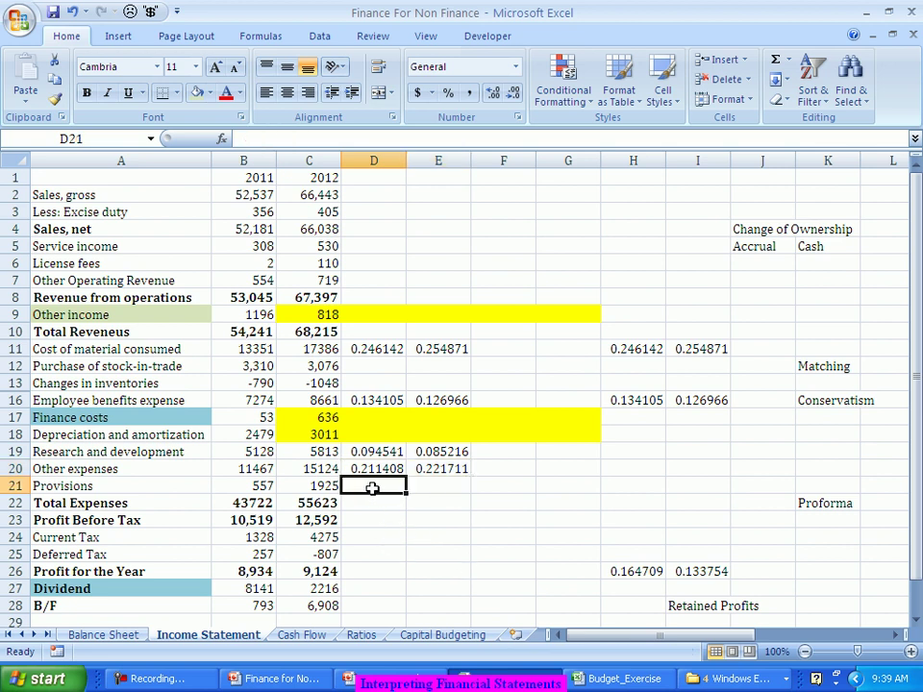
type("=")
left_click(246, 486)
type("/")
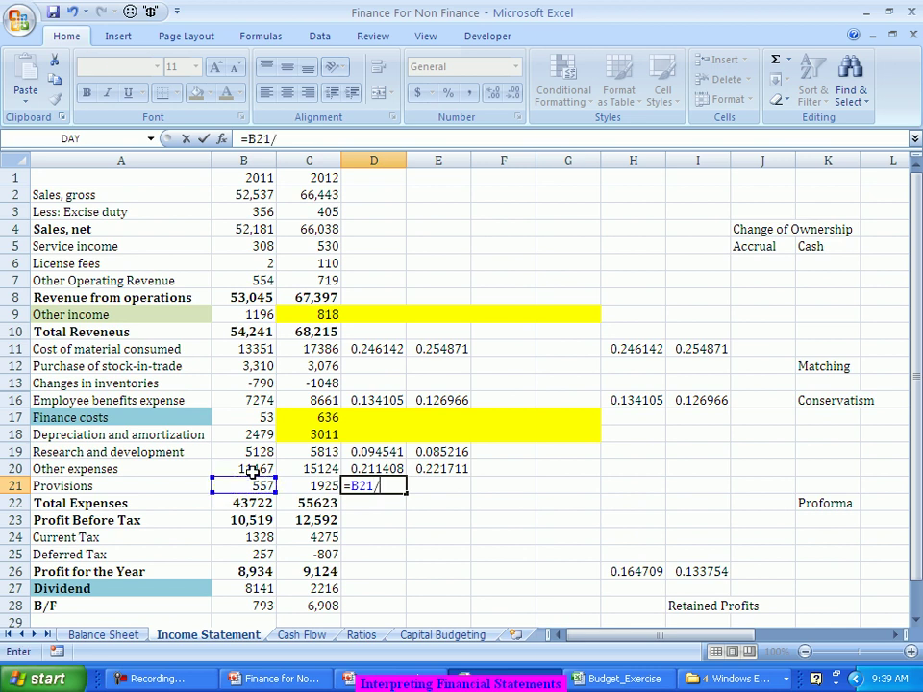
left_click(244, 331)
key("Tab")
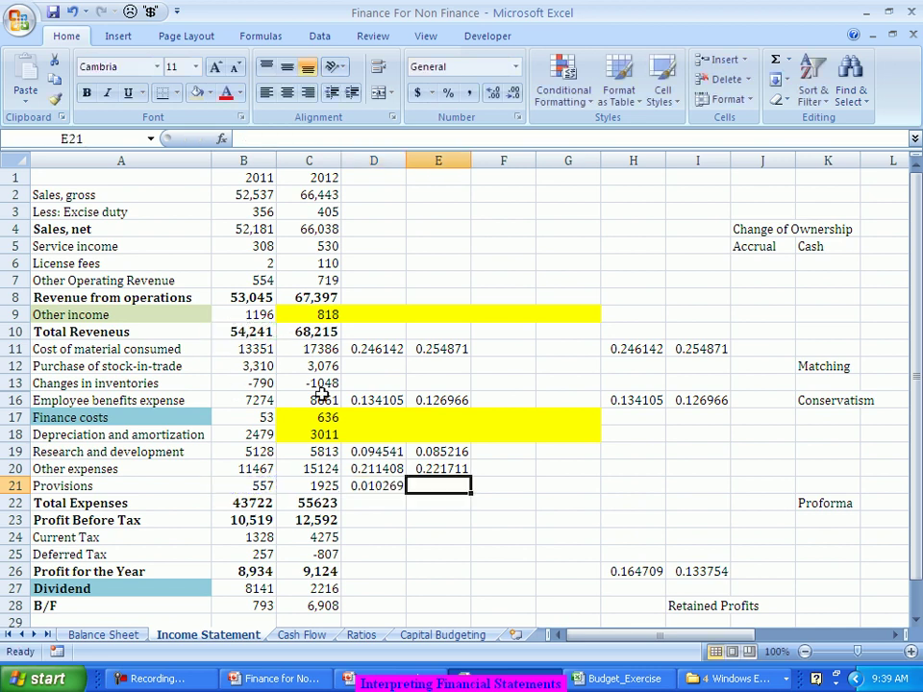
- Calculate the 2012 provisions as a share of total revenues in E21 with =C21/C10
type("=")
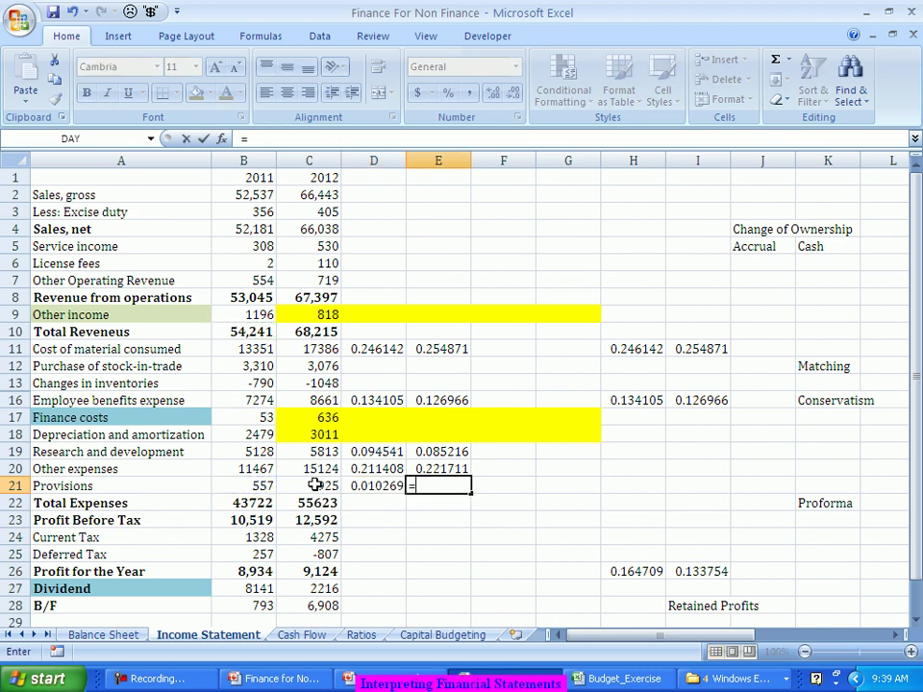
left_click(315, 486)
type("/")
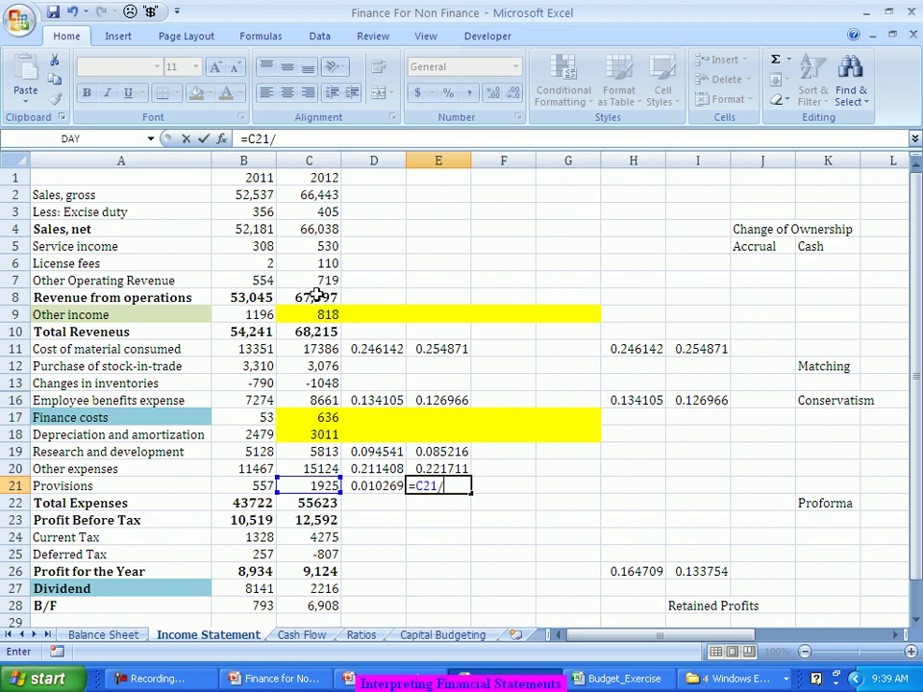
left_click(308, 332)
key("Tab")
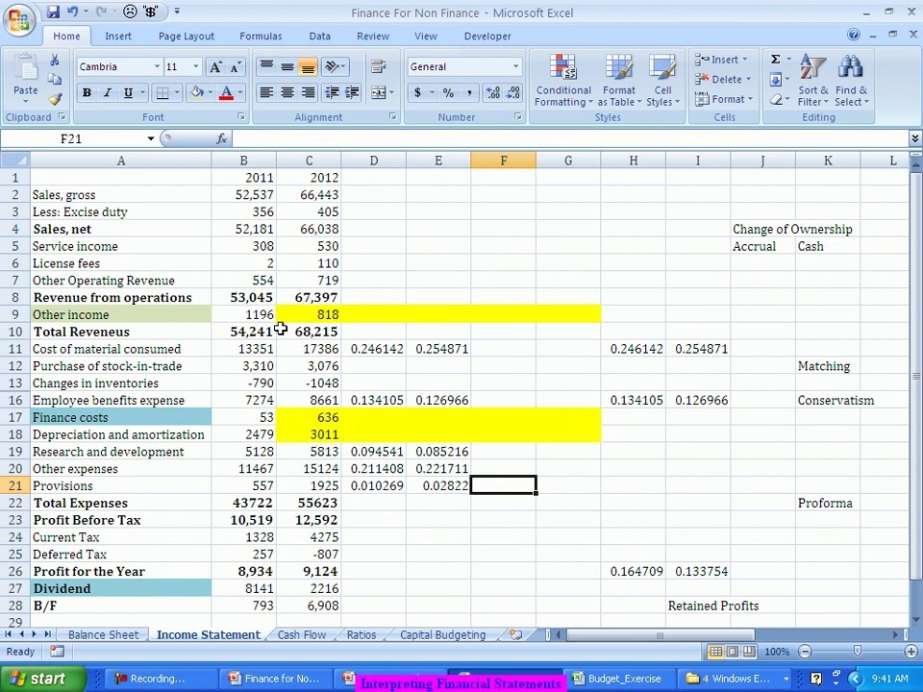
- Compare the 2011 and 2012 material, employee and other expenses, reviewing the amounts and their revenue shares in D11:E21
left_click(438, 352)
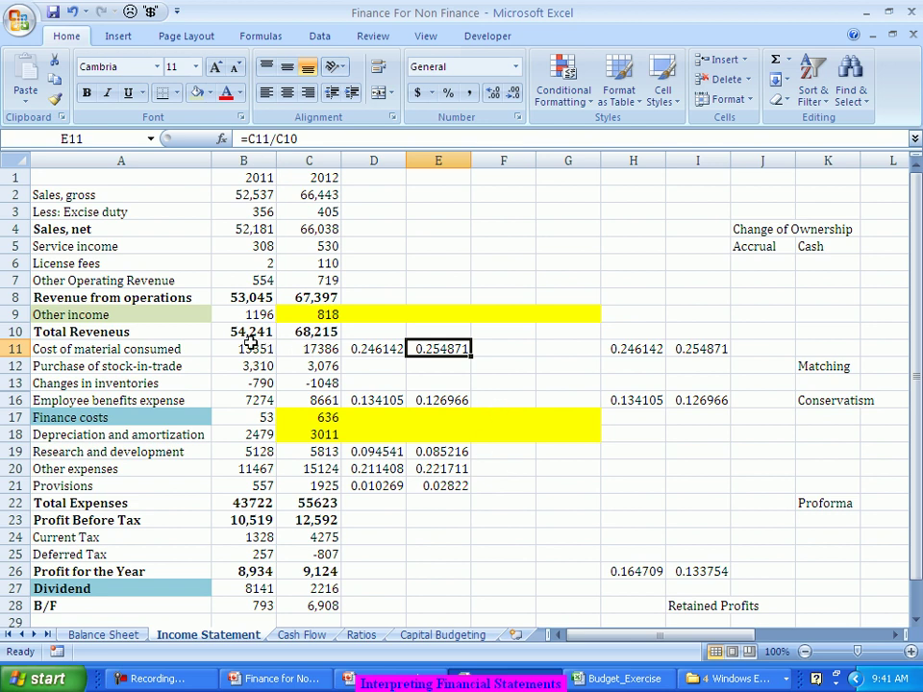
left_click_drag(245, 349, 329, 354)
left_click_drag(248, 452, 319, 469)
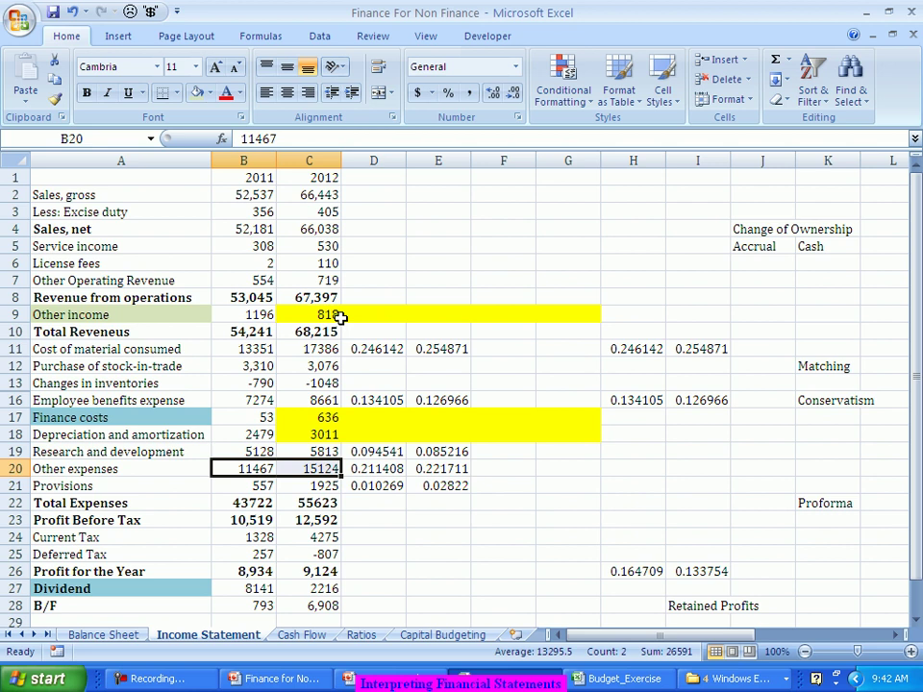
left_click(438, 402)
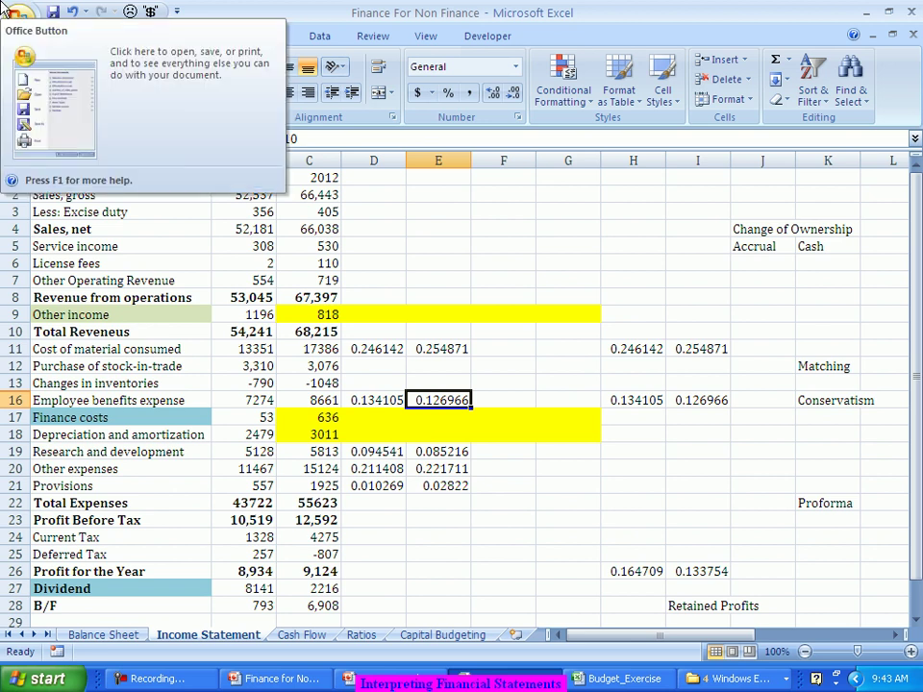
left_click(363, 327)
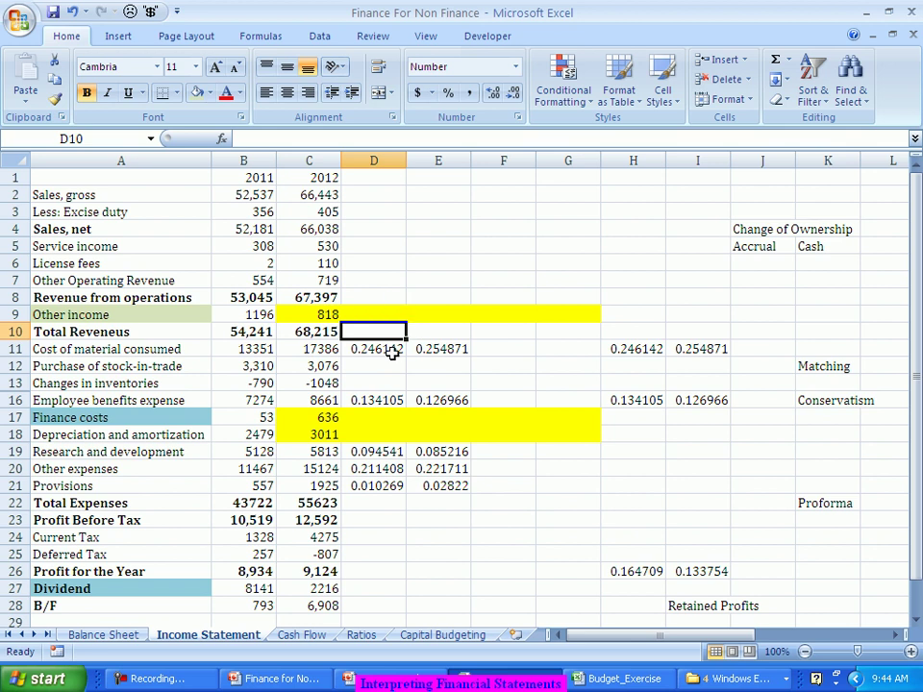
left_click_drag(389, 350, 420, 490)
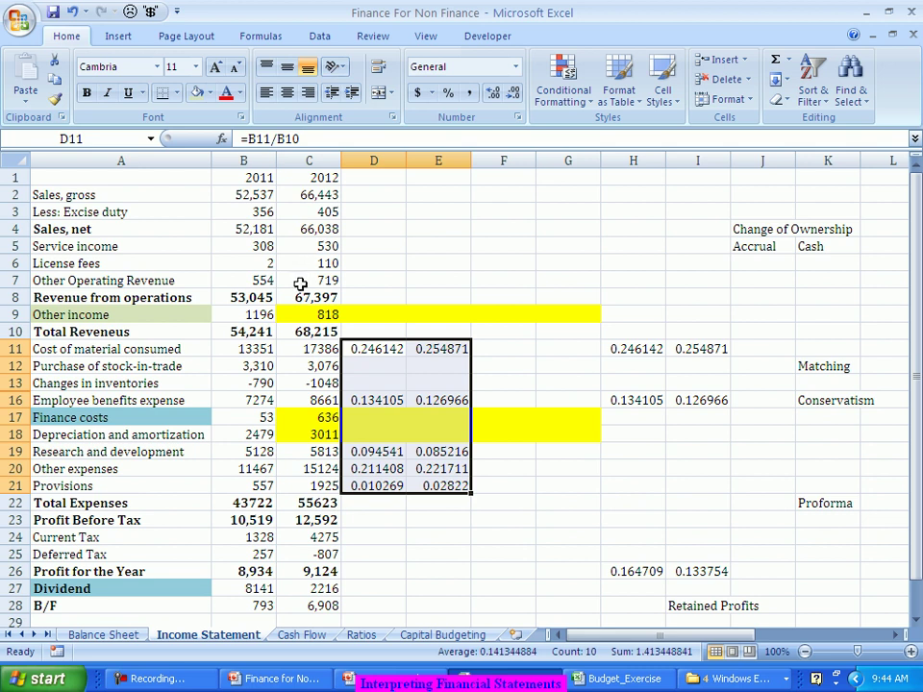
- Calculate the 2011 total expenses as a share of total revenues in D22 with =B22/B10
scroll(305, 476, "down", 1)
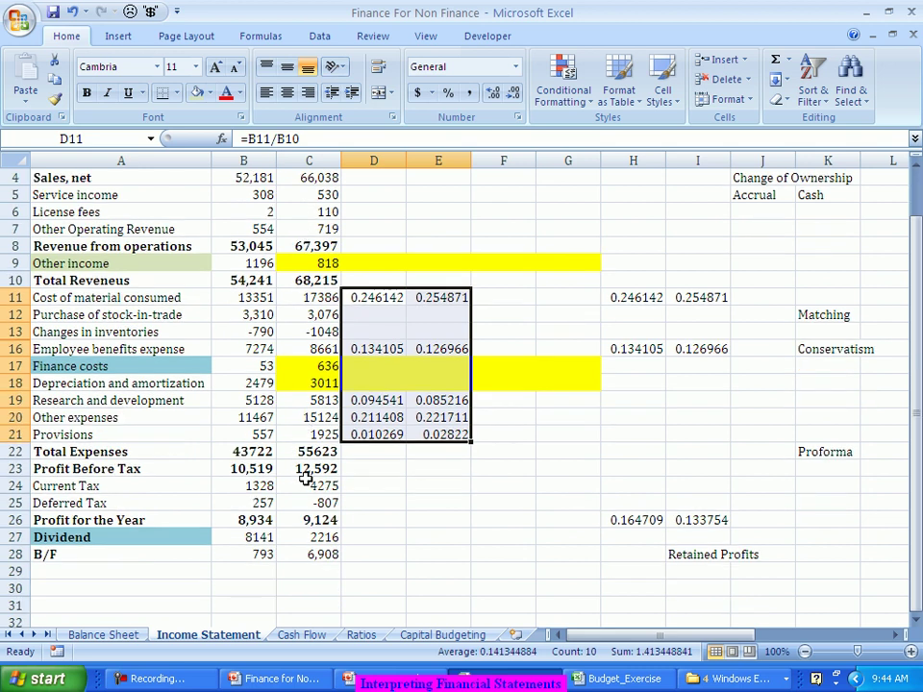
left_click(366, 453)
type("=")
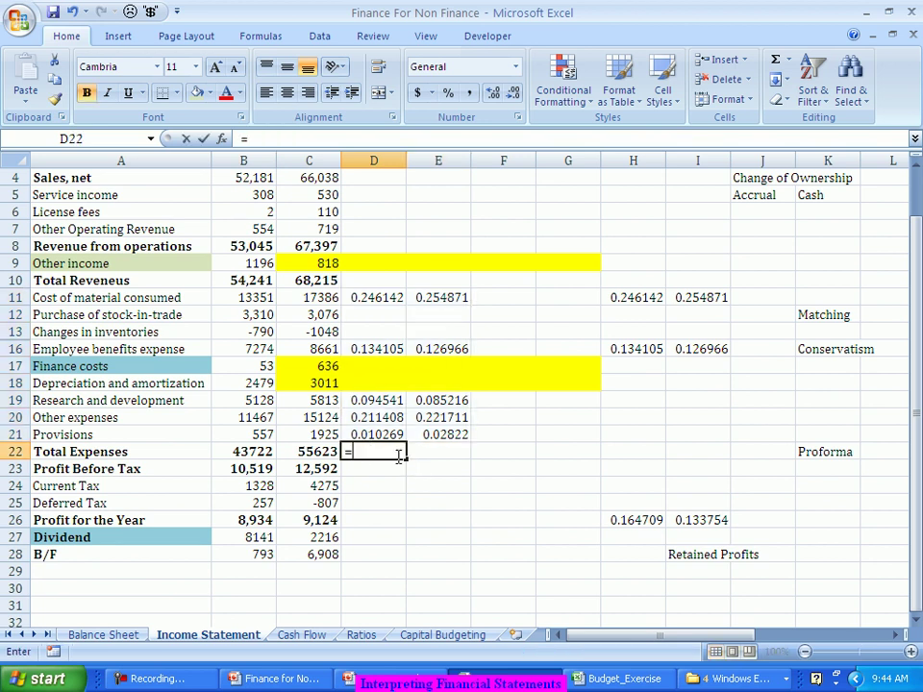
left_click(257, 451)
type("/")
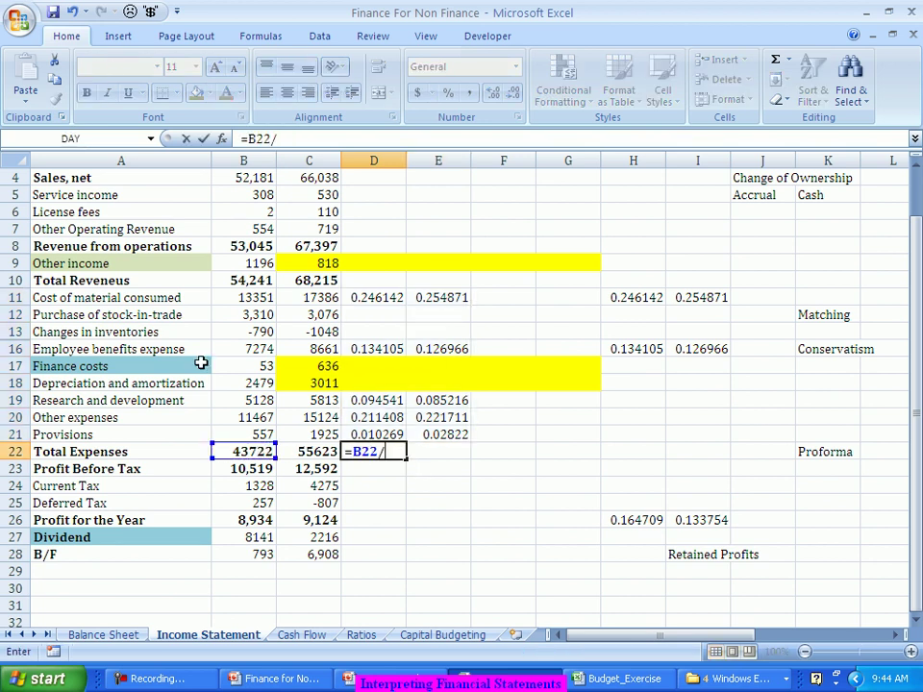
left_click(252, 280)
key("Tab")
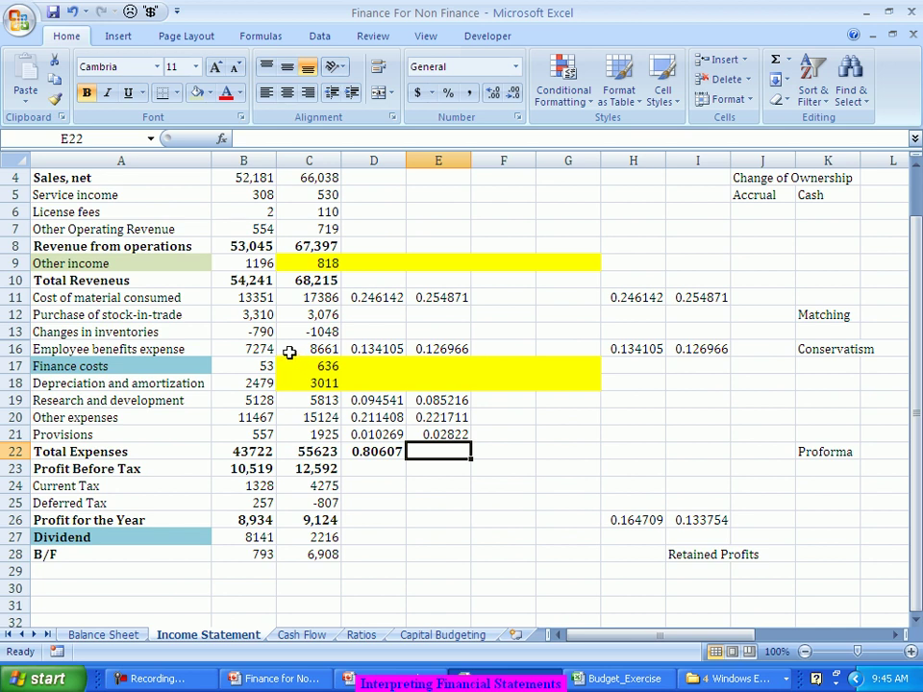
- Calculate the 2012 total expenses as a share of total revenues in E22 with =C22/C10
type("=")
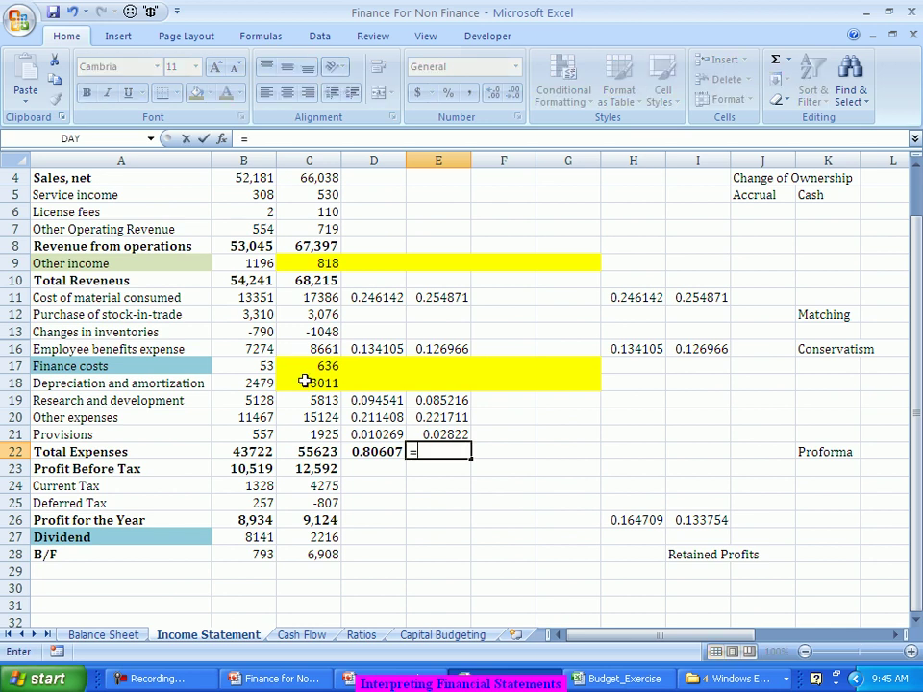
key("Left")
key("Left")
type("/")
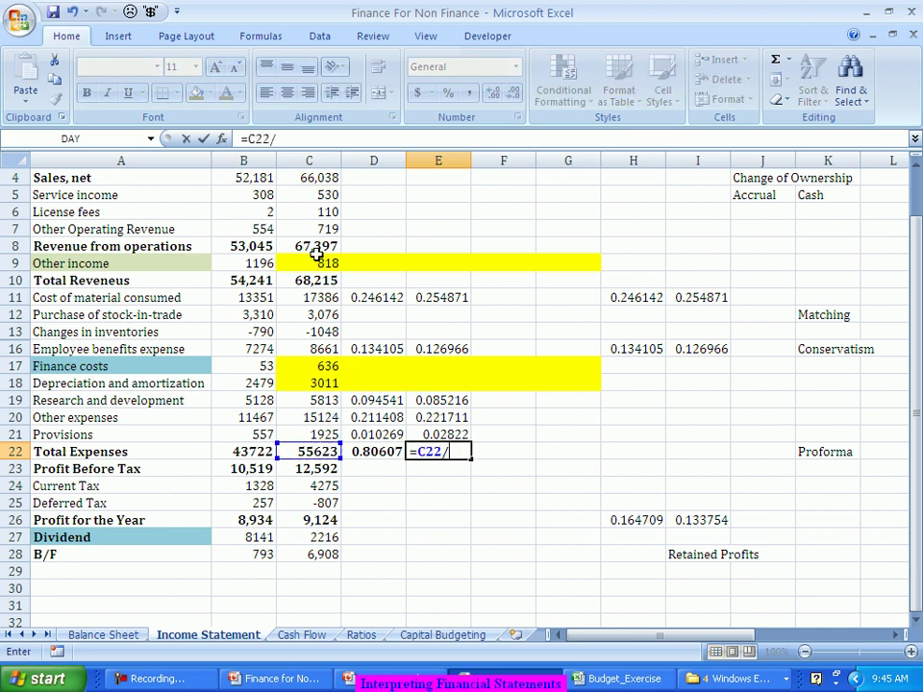
left_click(327, 278)
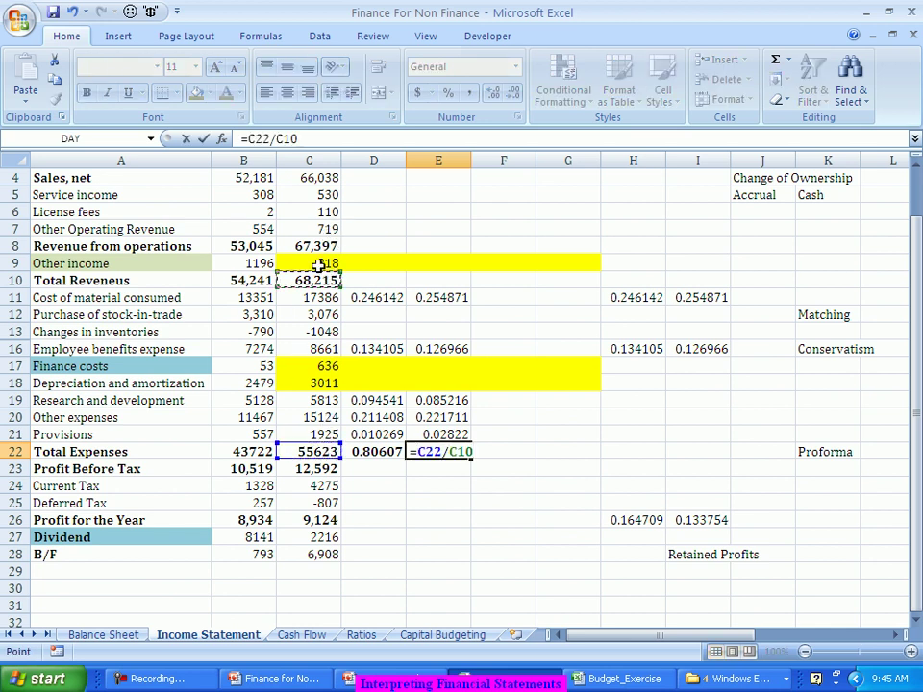
key("Tab")
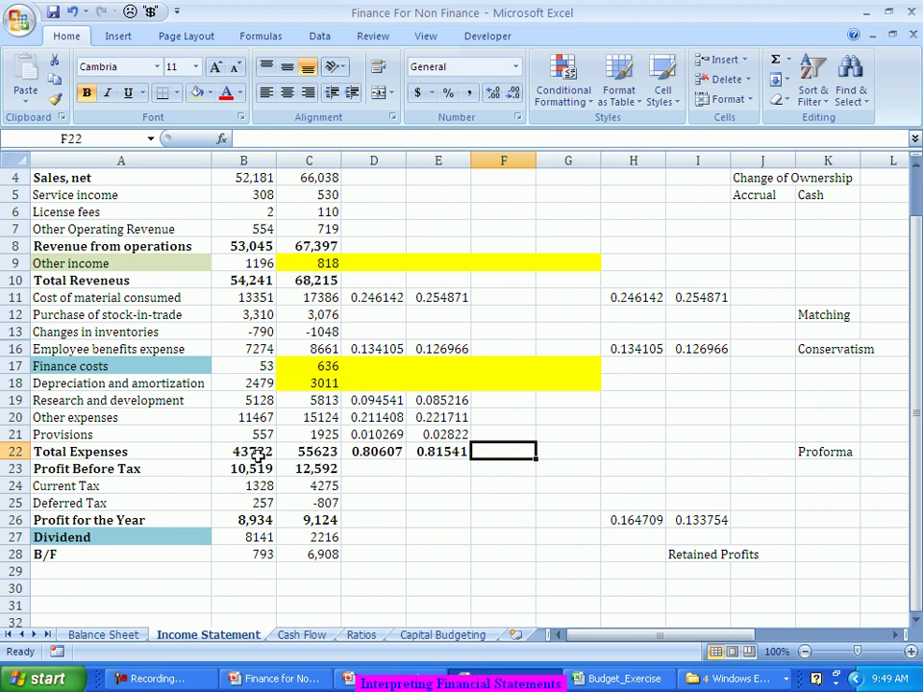
- Examine the 2011 and 2012 total expenses and profit before tax in B22:C23 against total revenues
left_click_drag(235, 451, 299, 451)
left_click_drag(239, 246, 318, 298)
left_click_drag(254, 435, 316, 450)
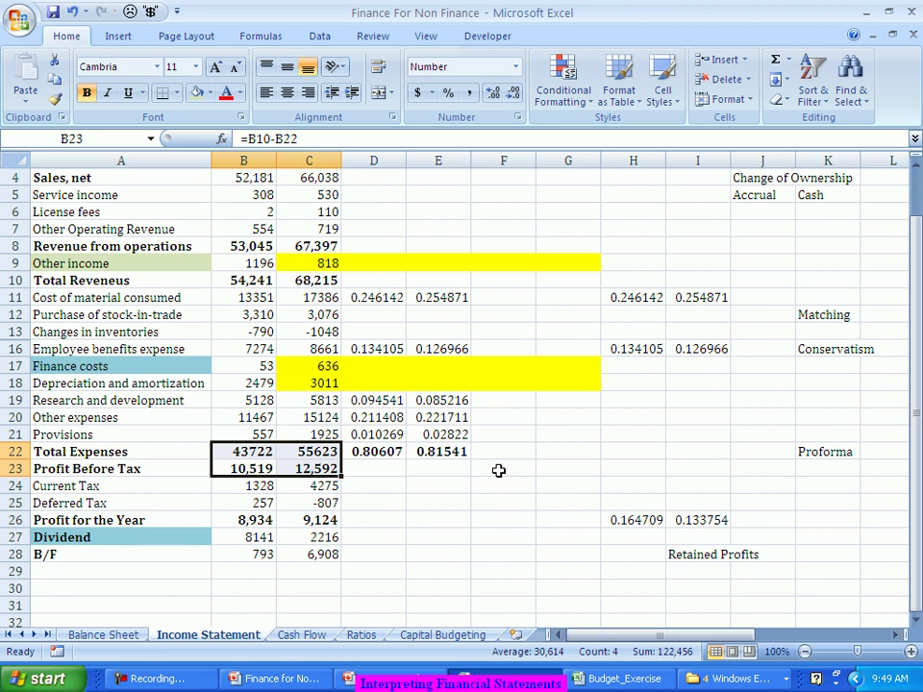
- Calculate the 2011 profit before tax as a share of total revenues in D23 with =B23/B10
left_click(383, 467)
type("=")
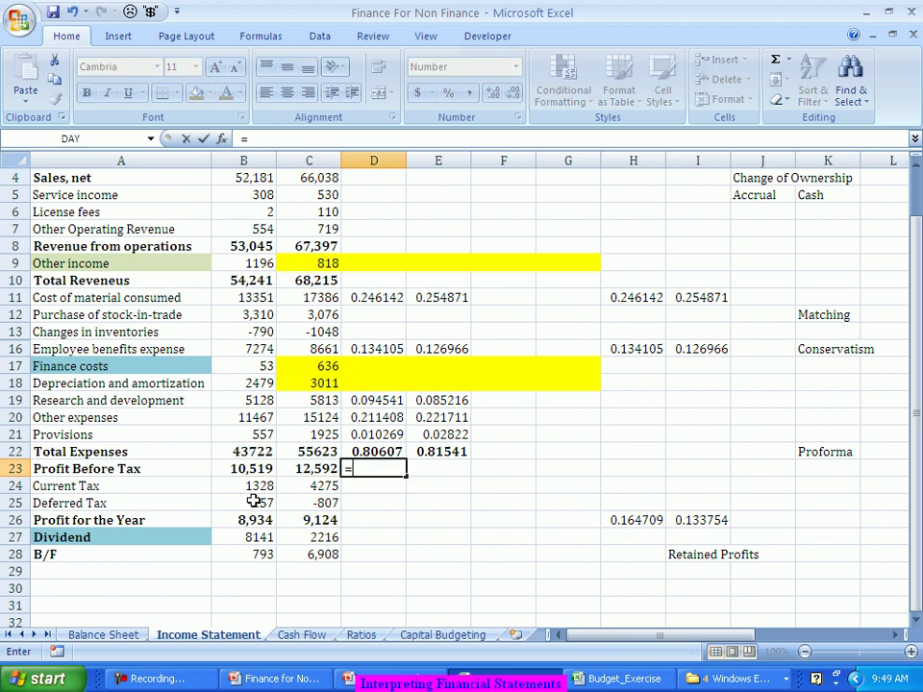
left_click(245, 467)
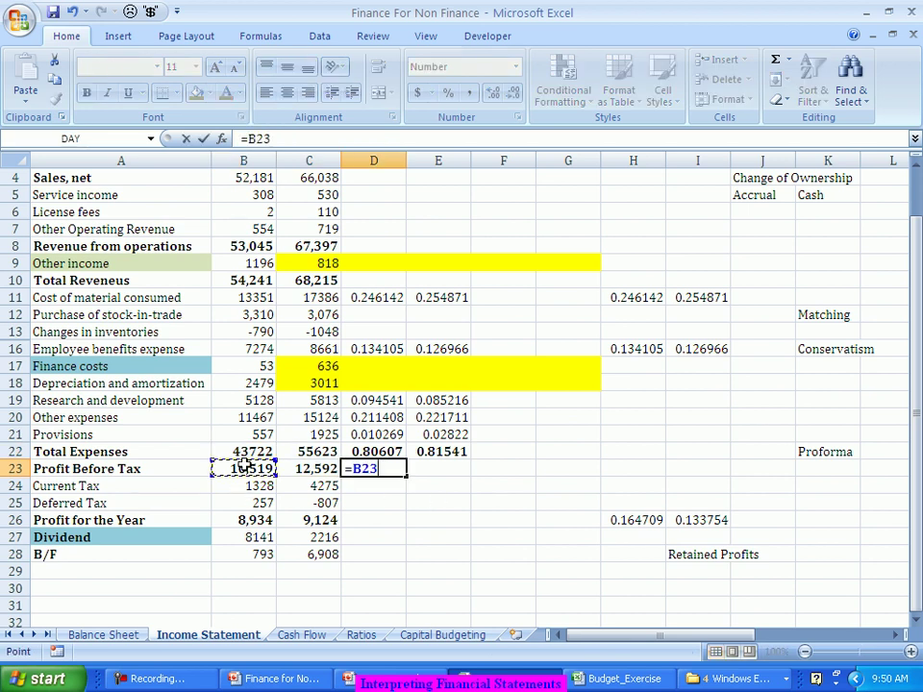
type("/")
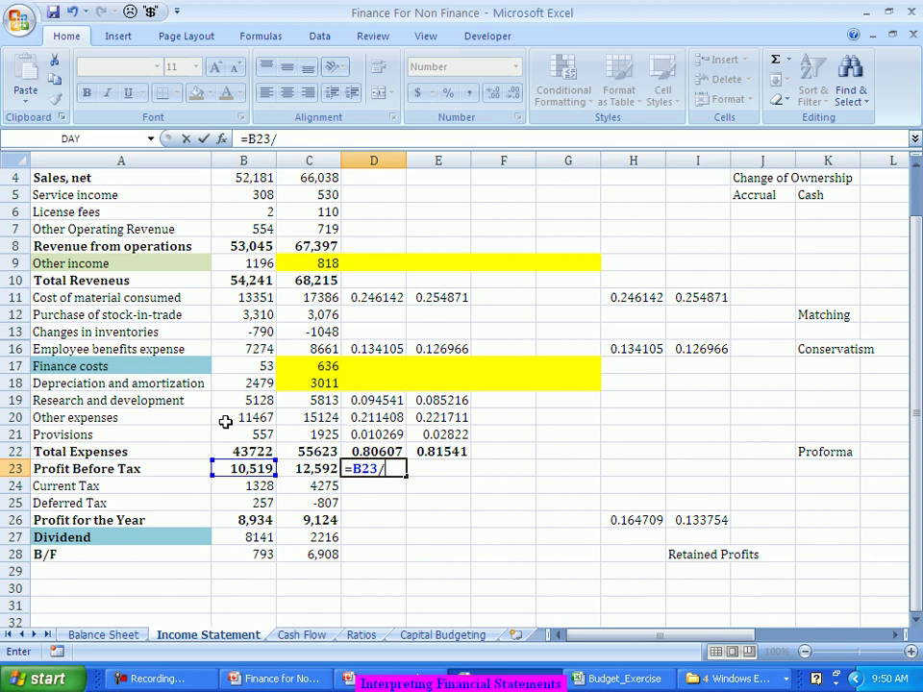
left_click(234, 280)
key("Tab")
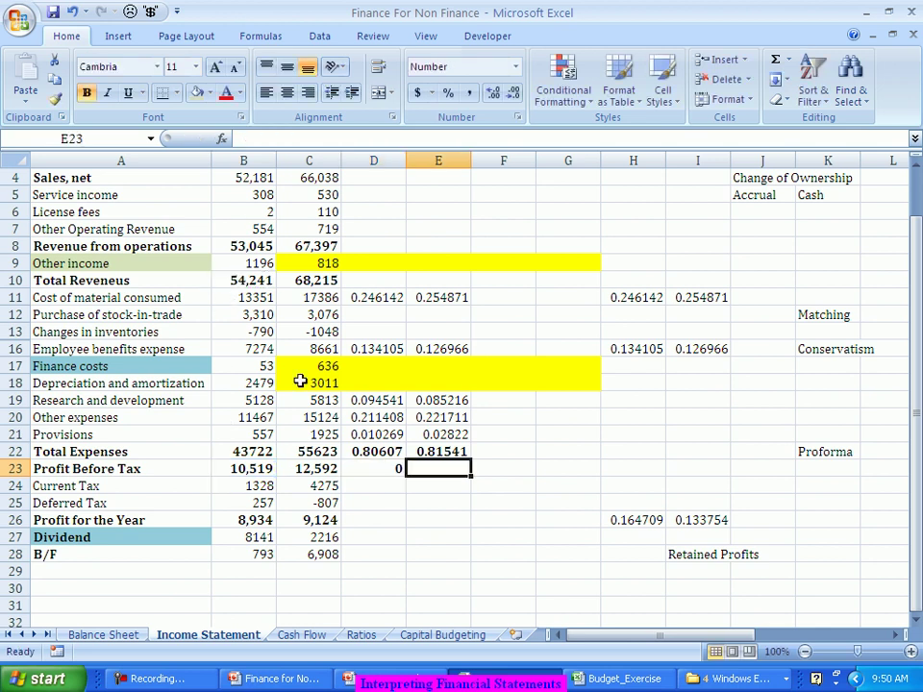
- Format the 2011 profit before tax ratio in D23 as a percentage with two decimal places
left_click(366, 470)
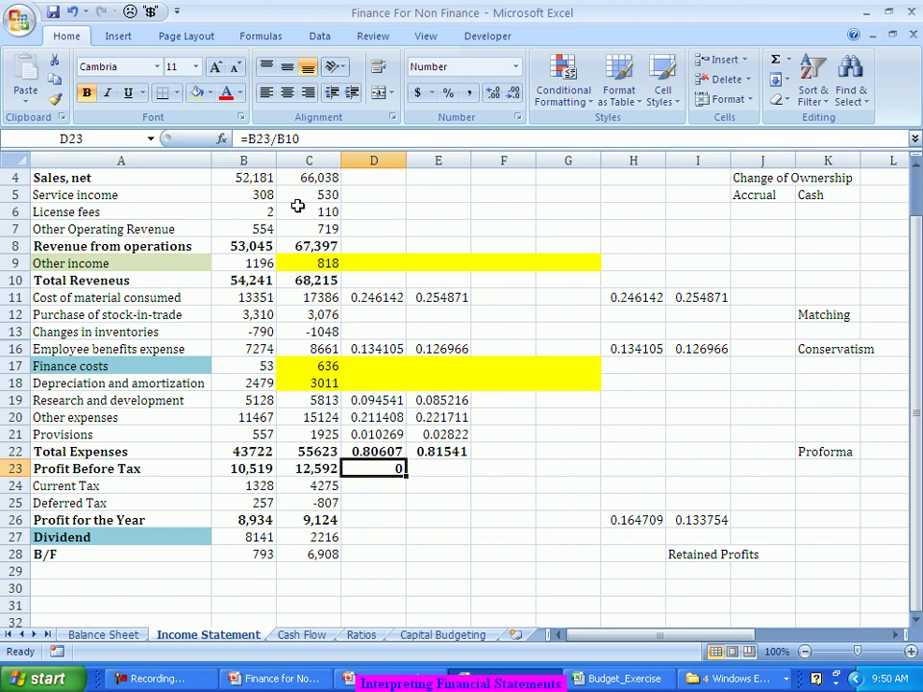
left_click(445, 94)
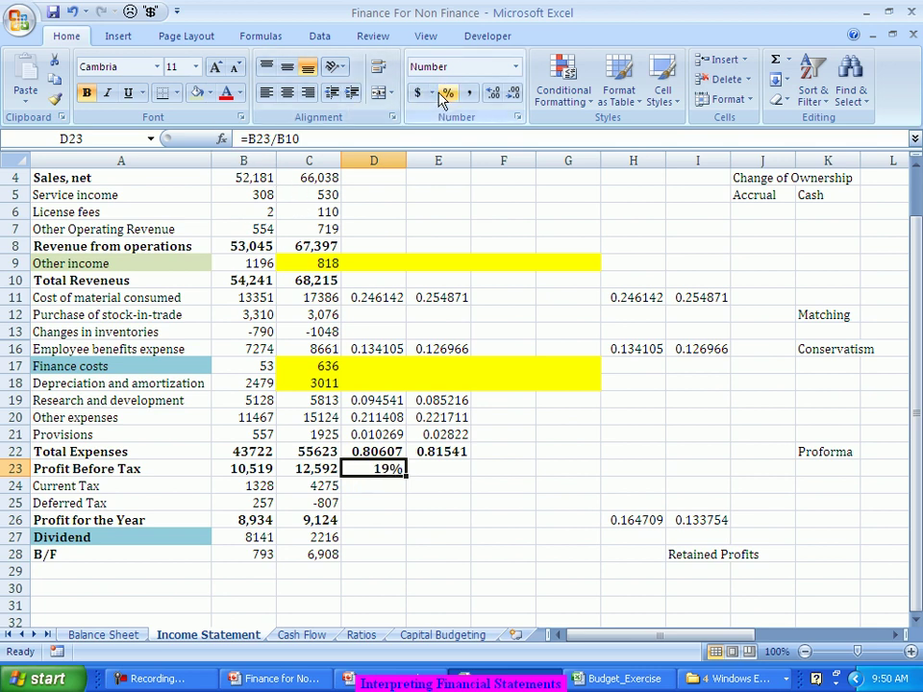
left_click(491, 93)
left_click(491, 93)
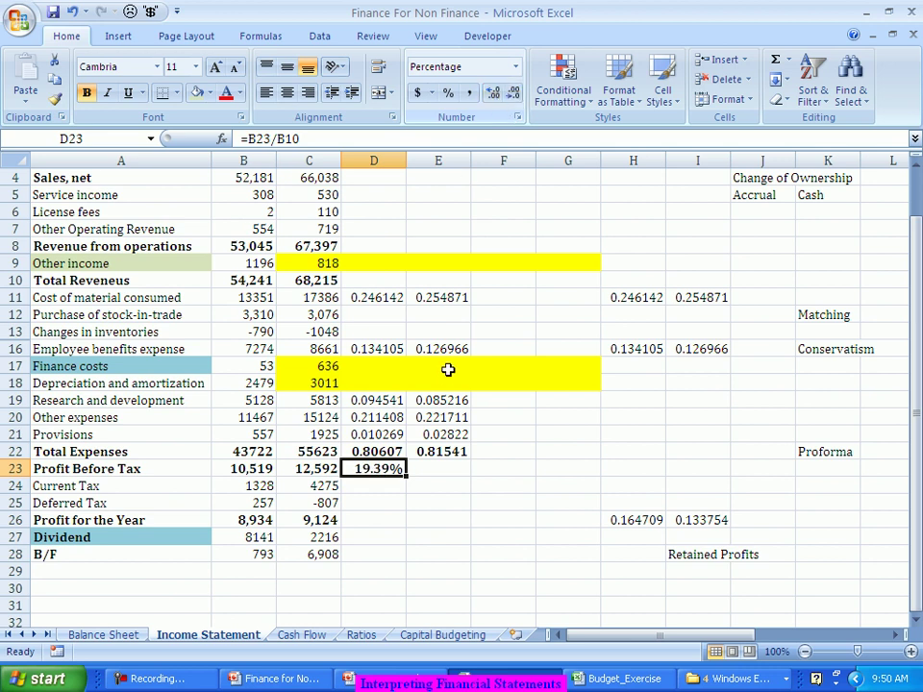
- Calculate the 2012 profit before tax as a share of total revenues in E23 with =C23/C10
left_click(449, 470)
type("=")
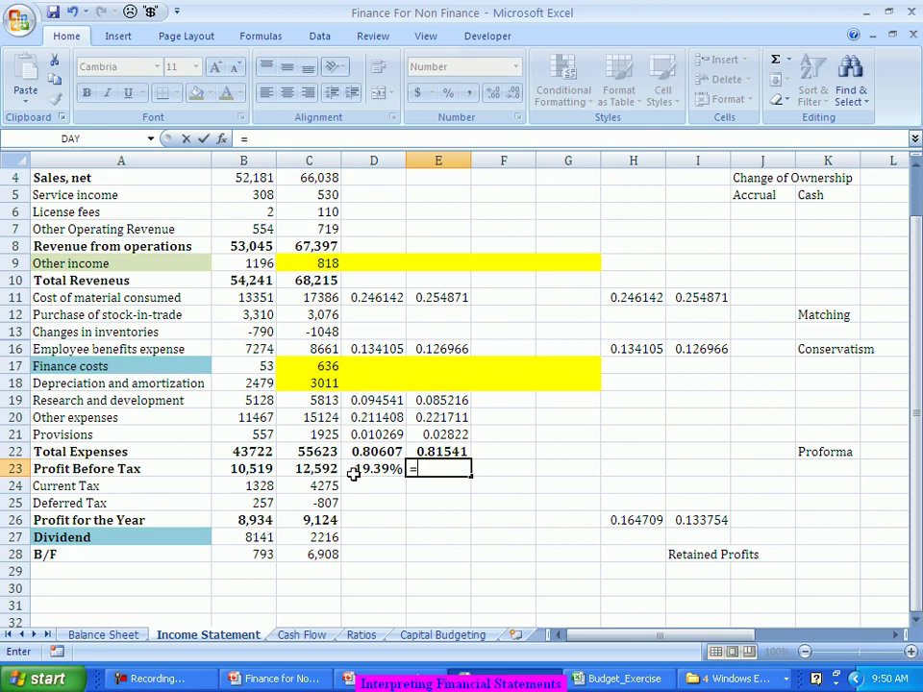
left_click(319, 469)
type("/")
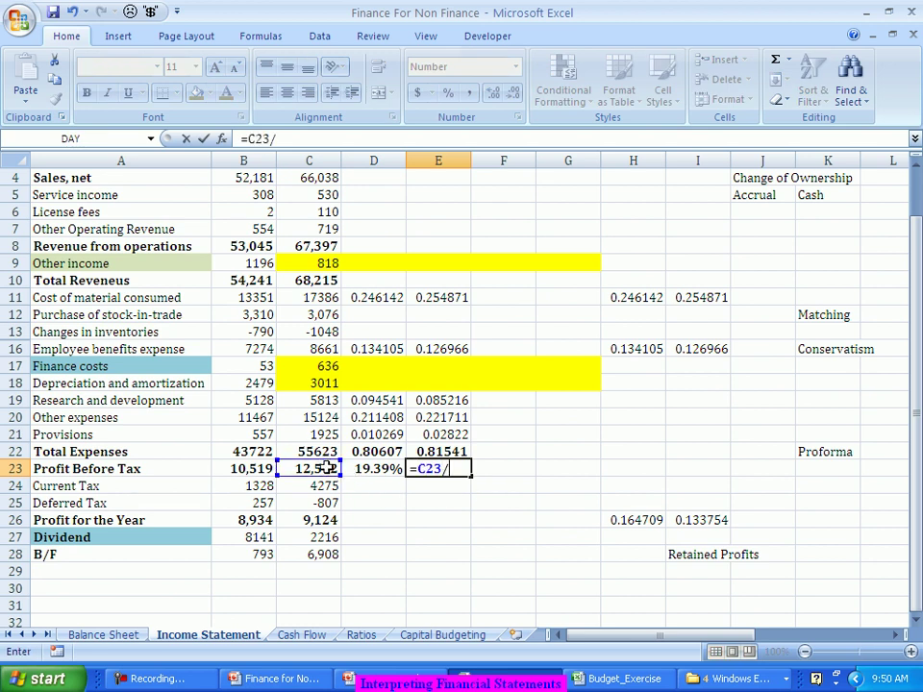
left_click(306, 281)
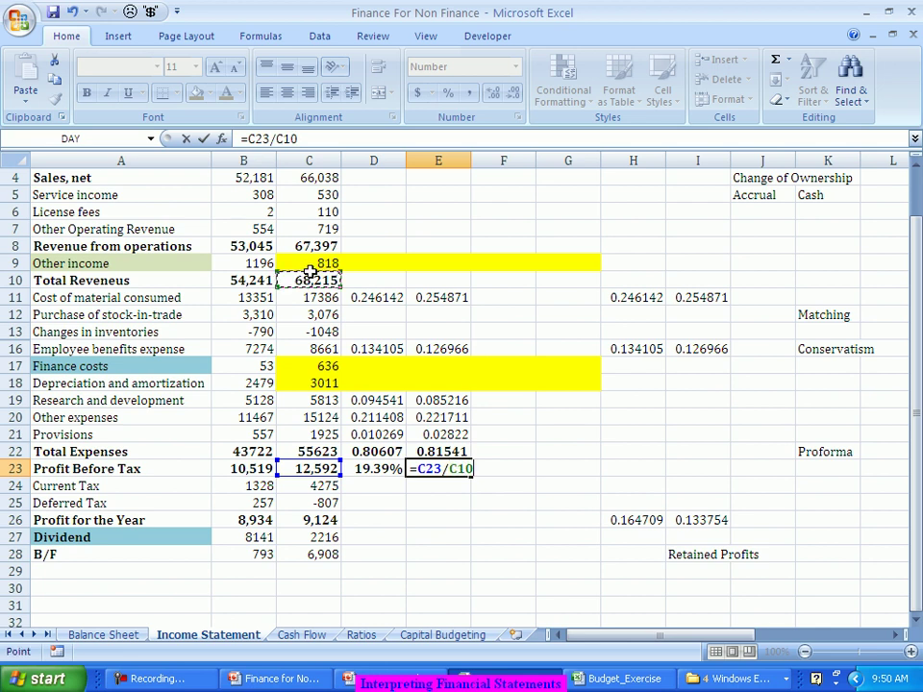
key("Tab")
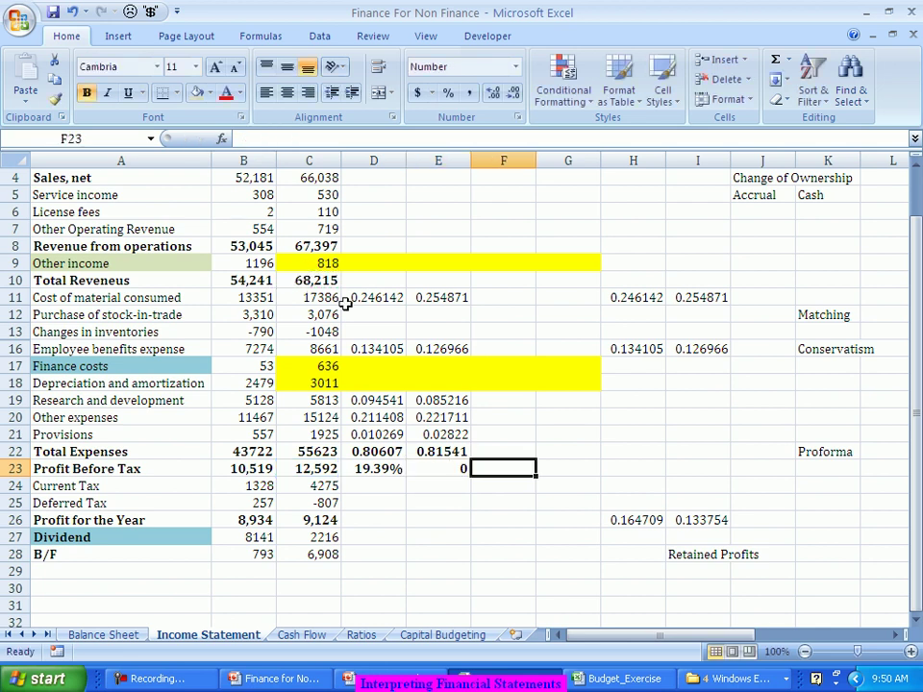
- Format the 2012 profit before tax ratio in E23 as a percentage with two decimal places
left_click(452, 468)
left_click(493, 94)
left_click(493, 94)
left_click(453, 94)
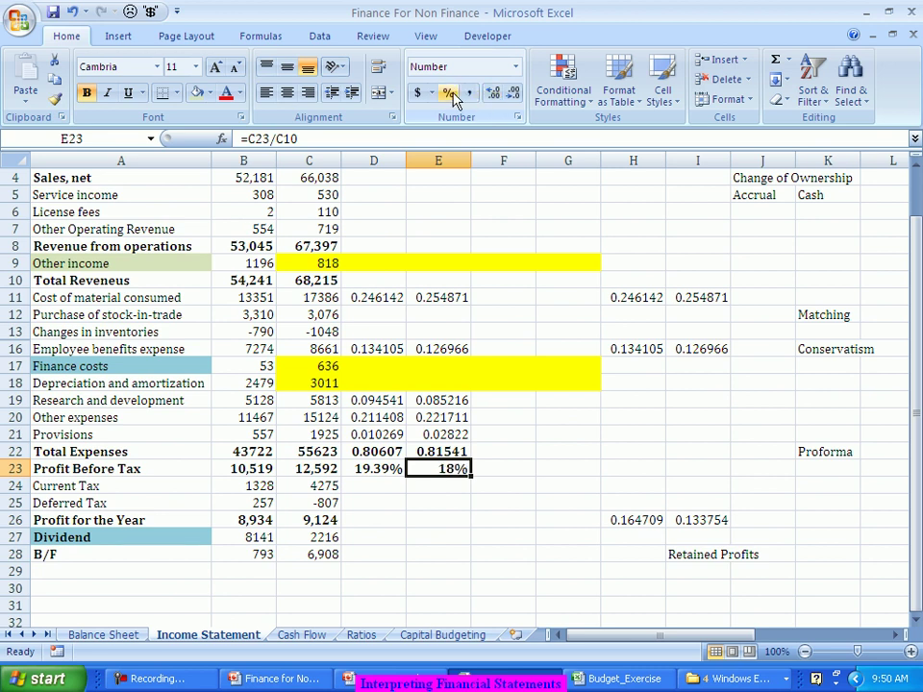
left_click(494, 96)
left_click(494, 96)
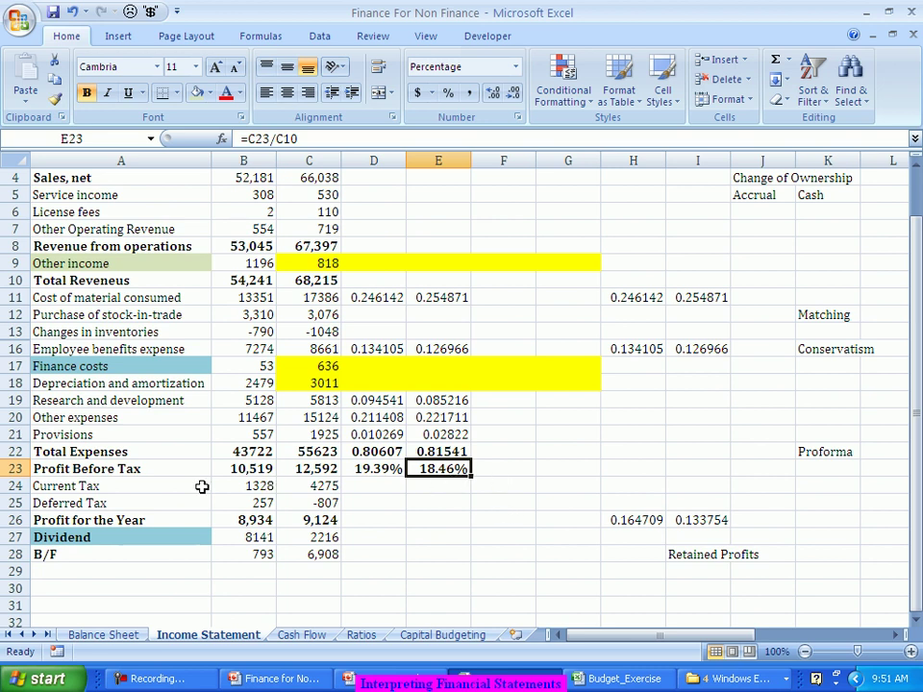
- Compare the 2011 and 2012 profit before tax amounts in B23:C23
left_click(265, 470)
left_click_drag(265, 469, 309, 469)
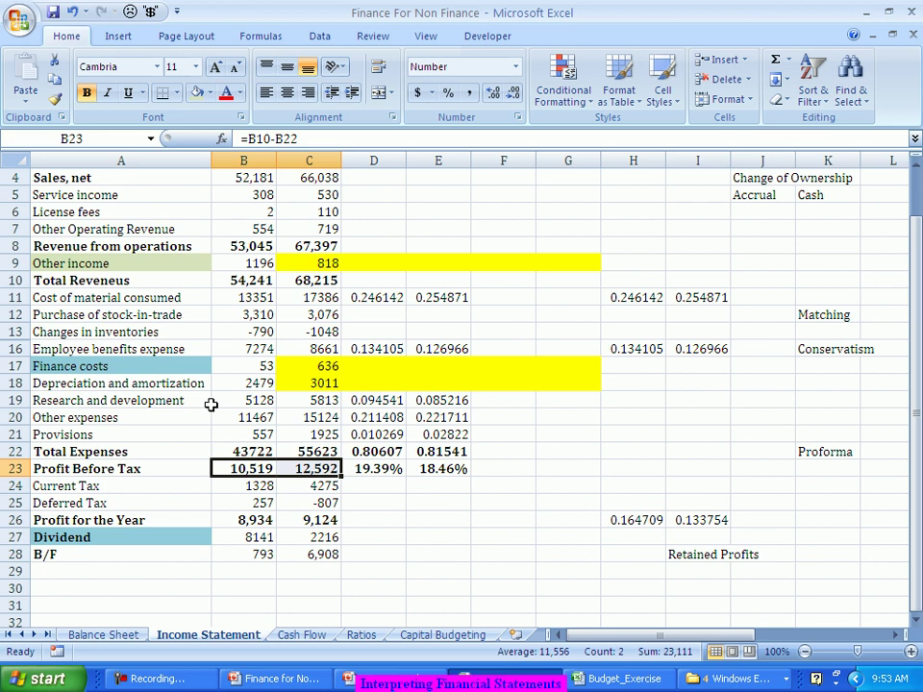
- Open the Balance Sheet worksheet and look over its equity, liabilities and assets for 2011 and 2012
left_click(125, 637)
scroll(248, 510, "up", 3)
scroll(248, 524, "down", 3)
scroll(258, 519, "up", 1)
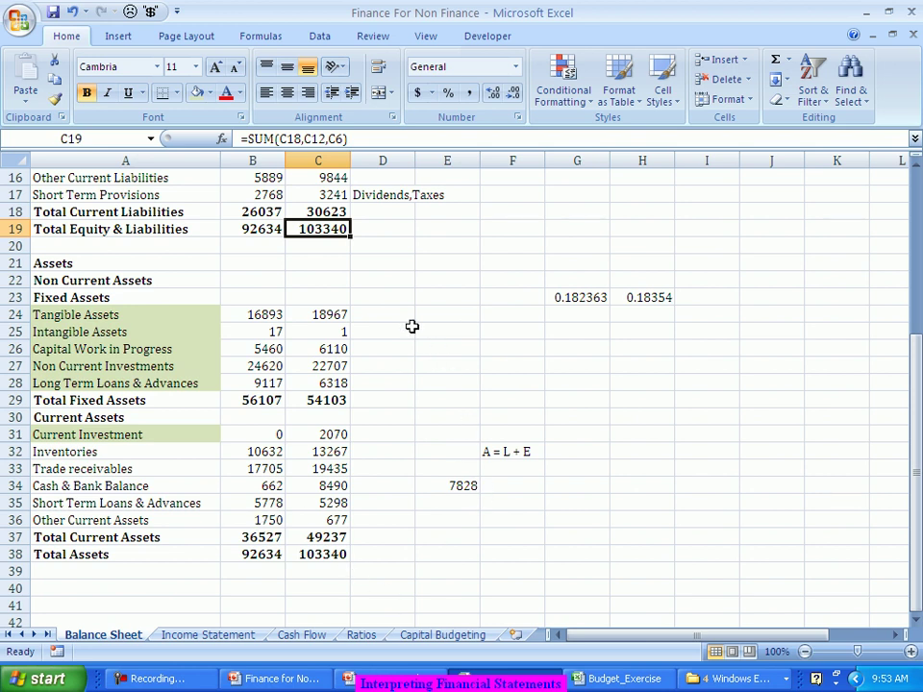
- Insert four blank columns before column D on the Balance Sheet worksheet
scroll(415, 341, "up", 5)
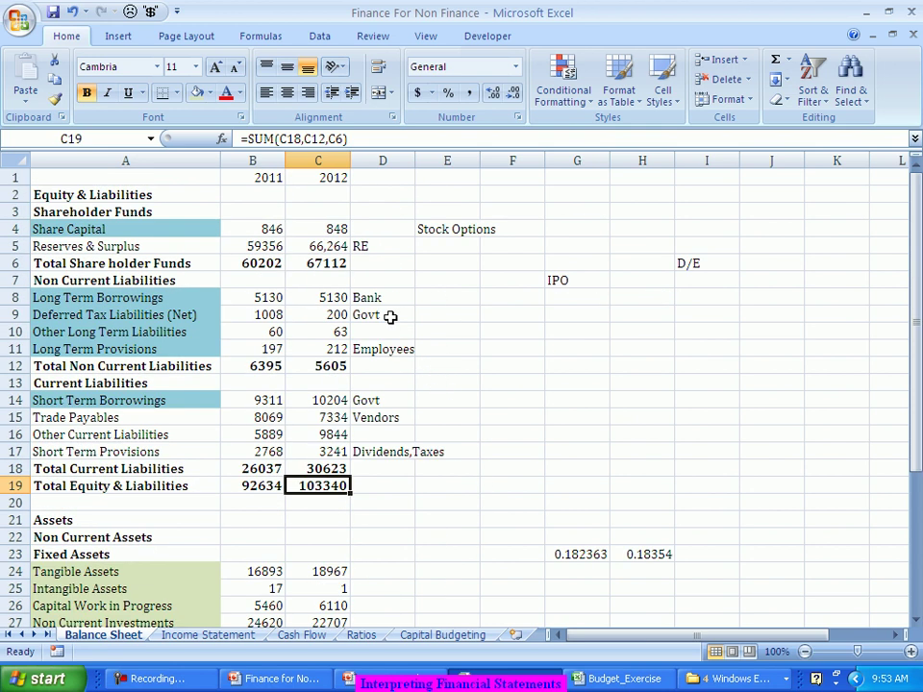
left_click(375, 160)
right_click(377, 166)
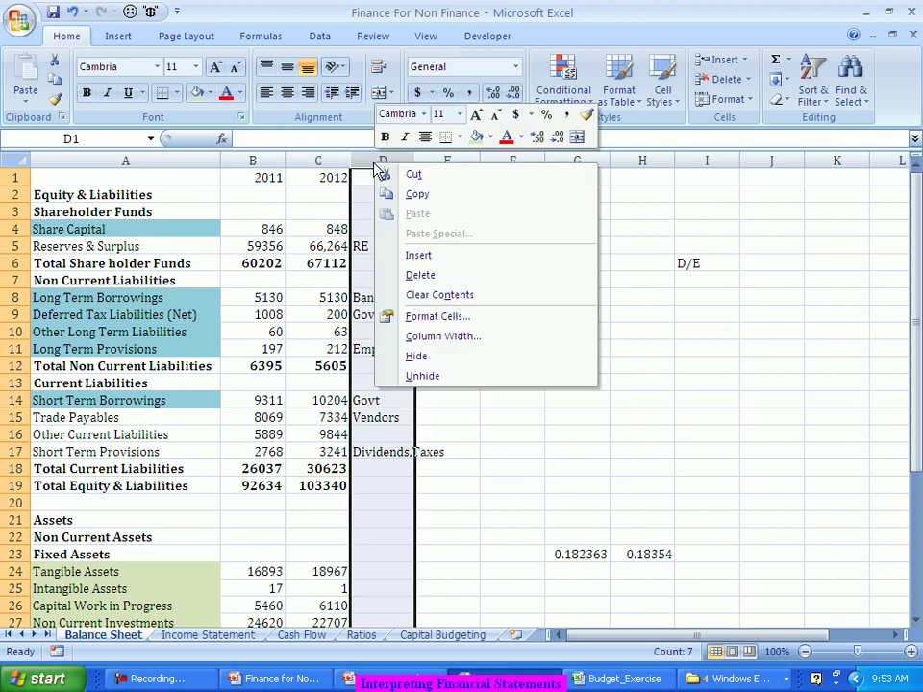
left_click(420, 256)
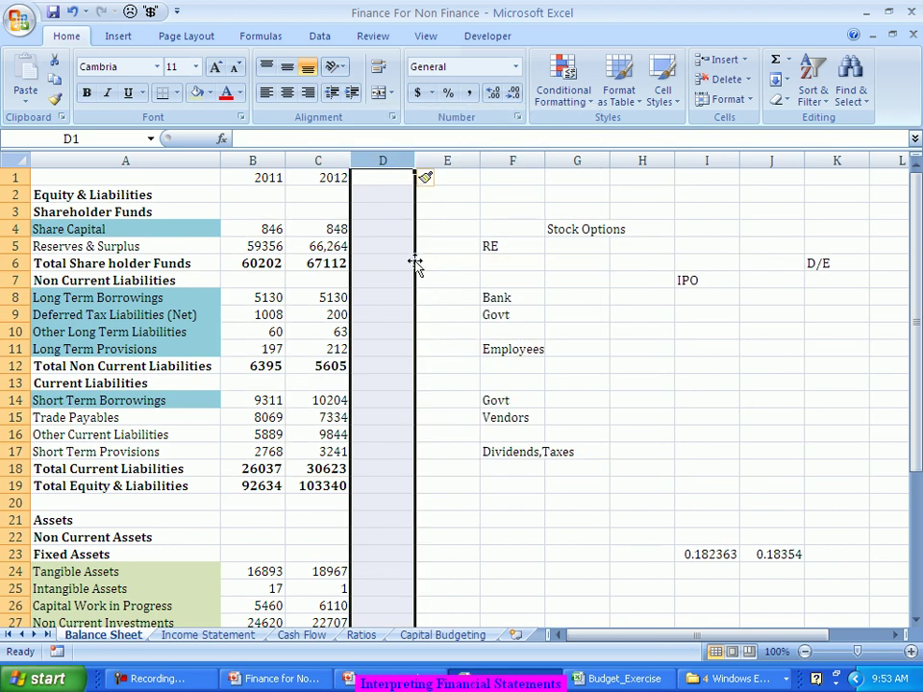
key("F4")
key("F4")
- Calculate the 2011 tangible assets as a share of total assets in D24 with =B24/B38
scroll(416, 289, "down", 3)
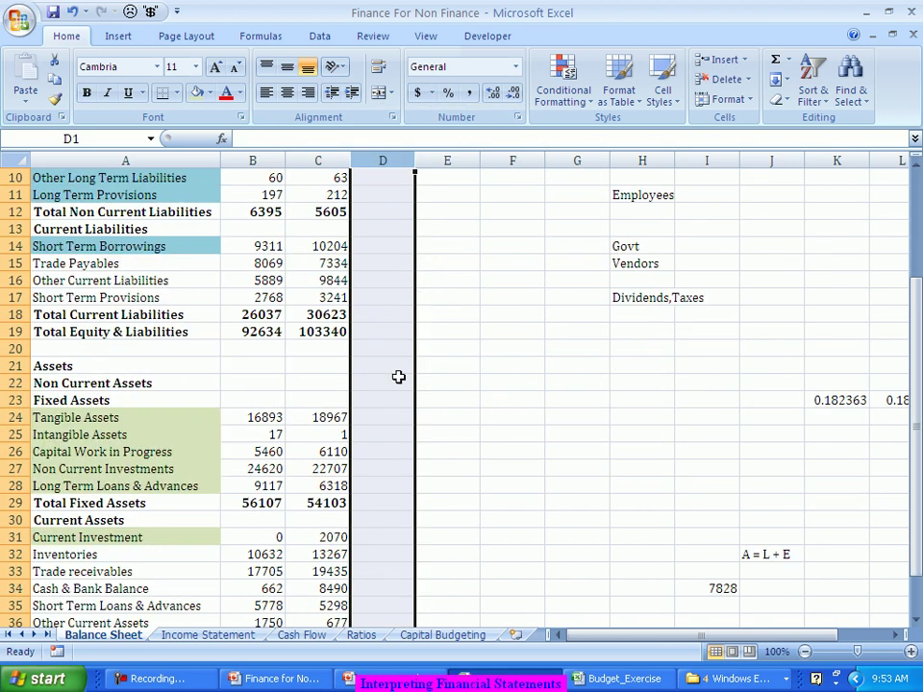
scroll(399, 377, "down", 3)
left_click(402, 350)
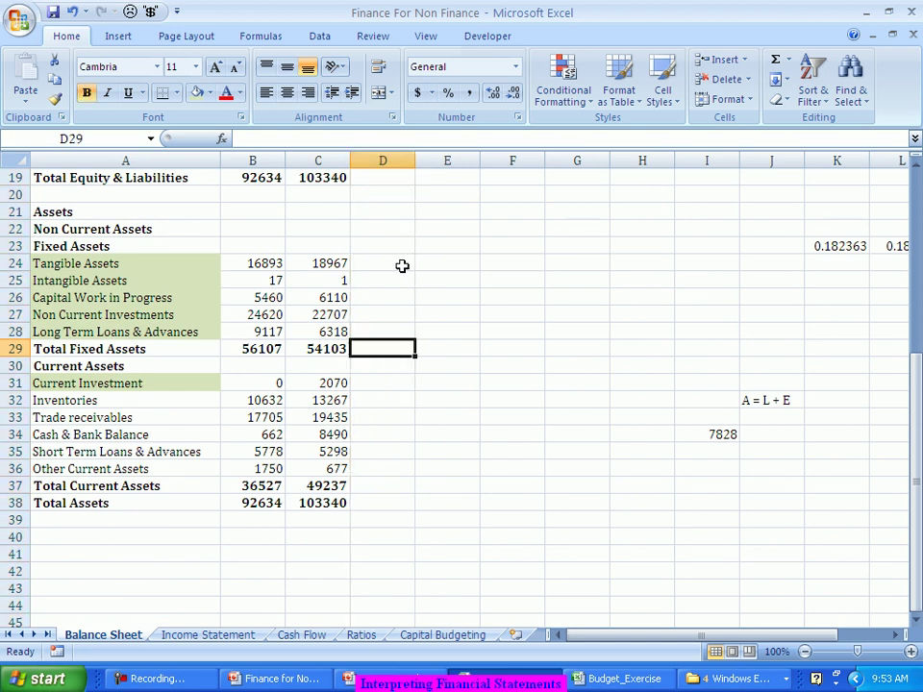
left_click(402, 266)
type("=")
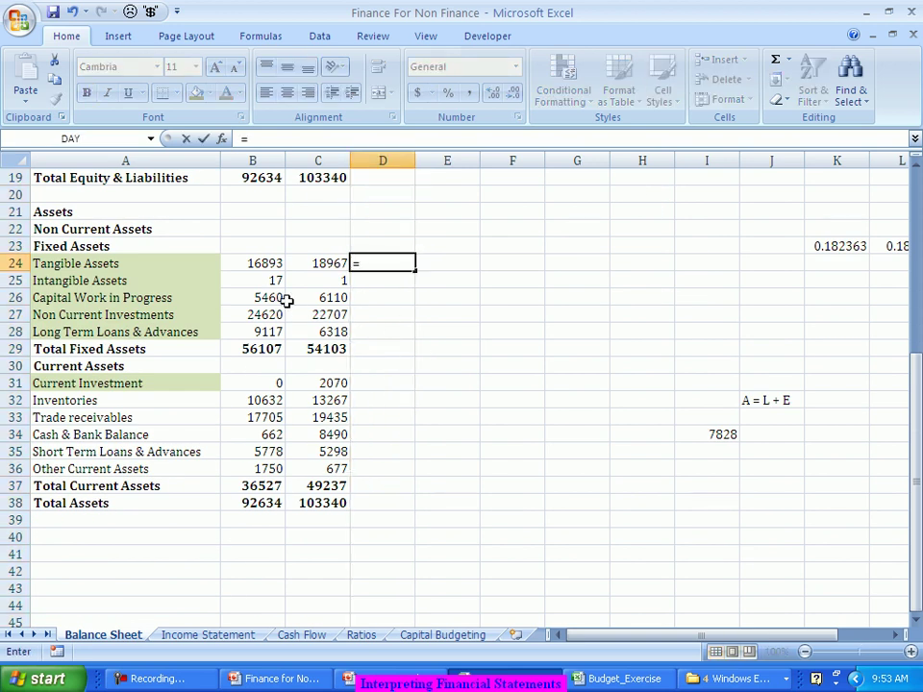
left_click(268, 263)
type("/")
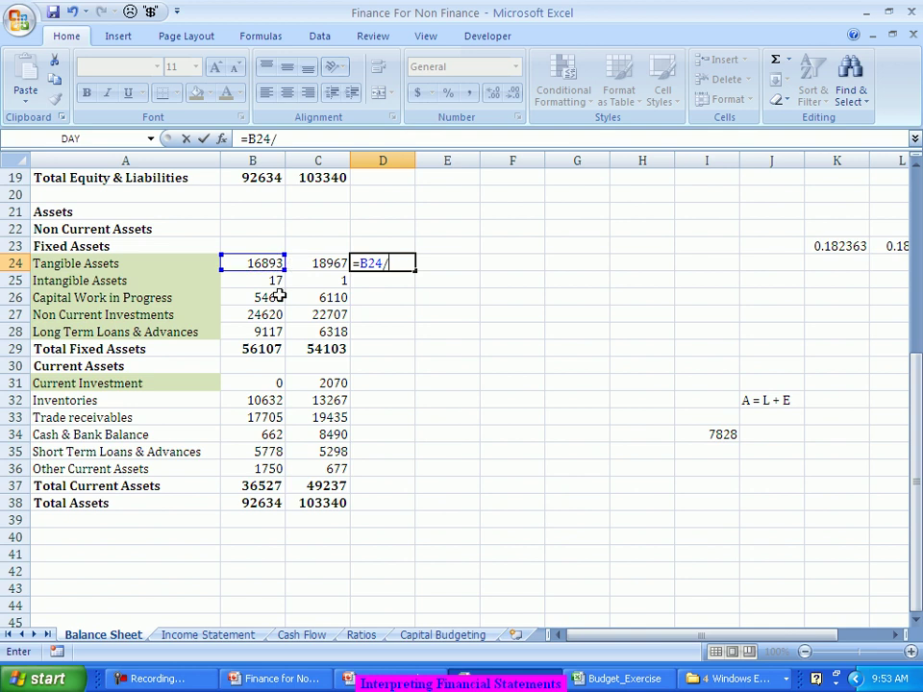
left_click(262, 502)
key("Tab")
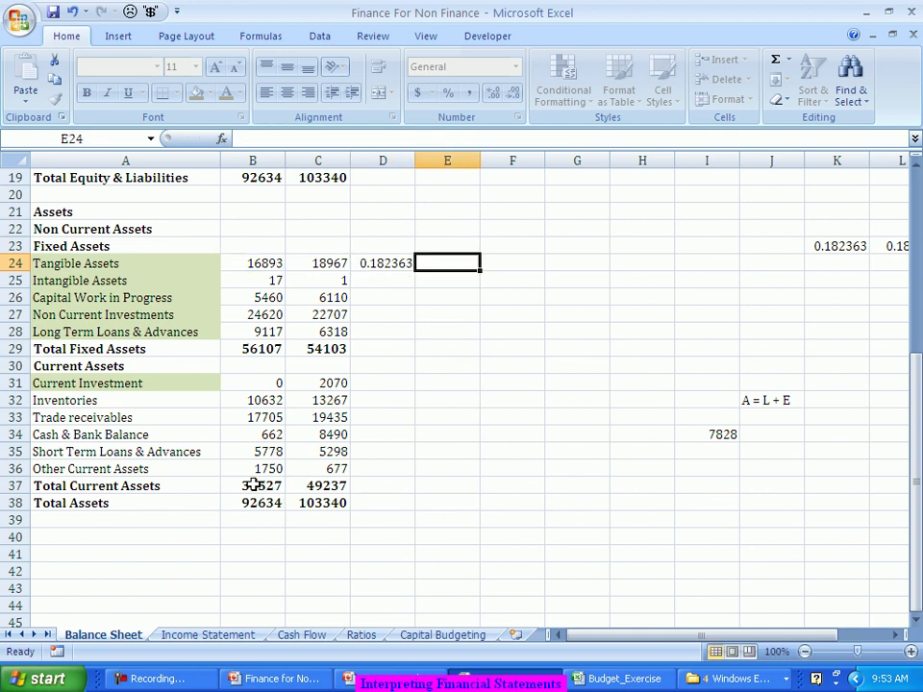
- Calculate the 2012 tangible assets as a share of total assets in E24 with =C24/C38
type("=")
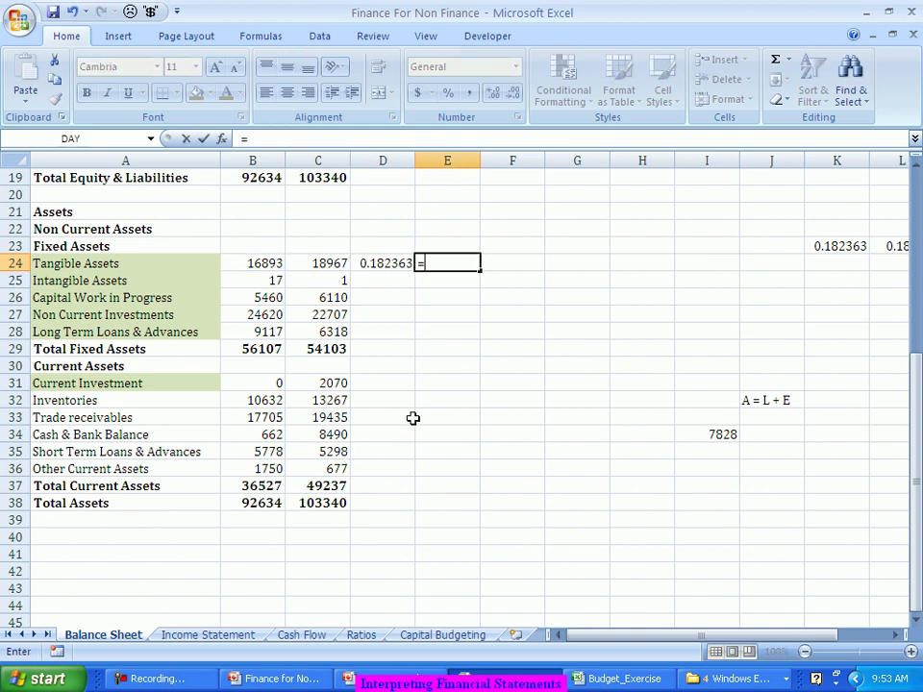
left_click(317, 261)
type("/")
left_click(313, 502)
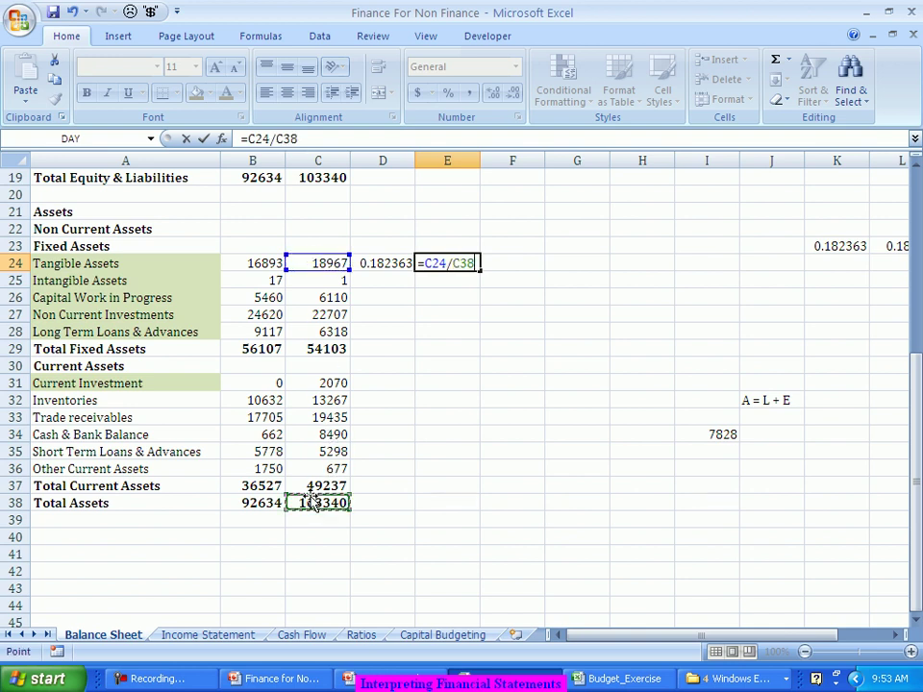
key("Return")
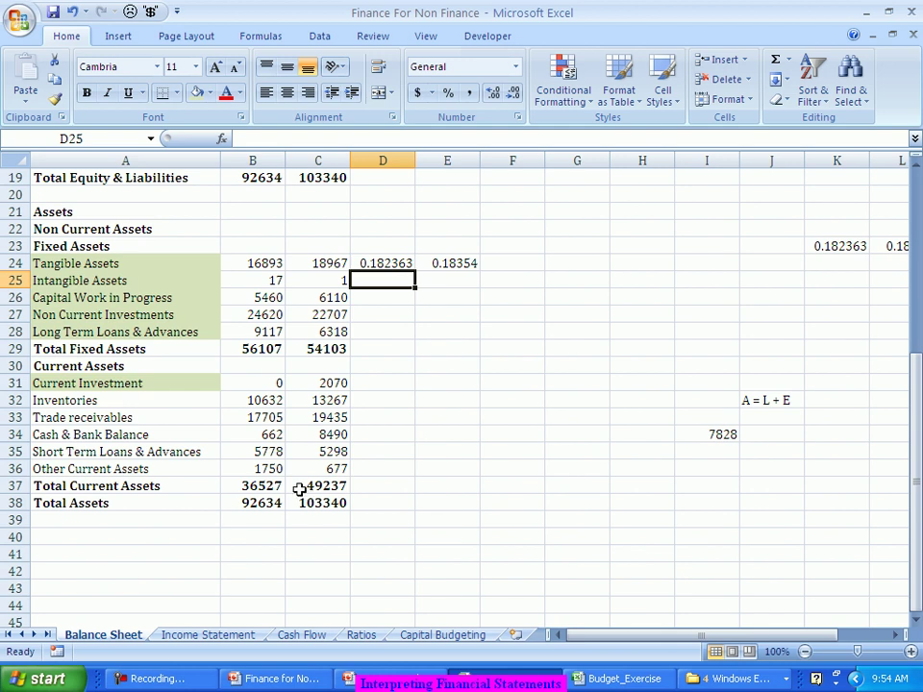
- Calculate the 2011 intangible assets as a share of total assets in D25 with =B25/B38
type("=")
left_click(273, 277)
type("/")
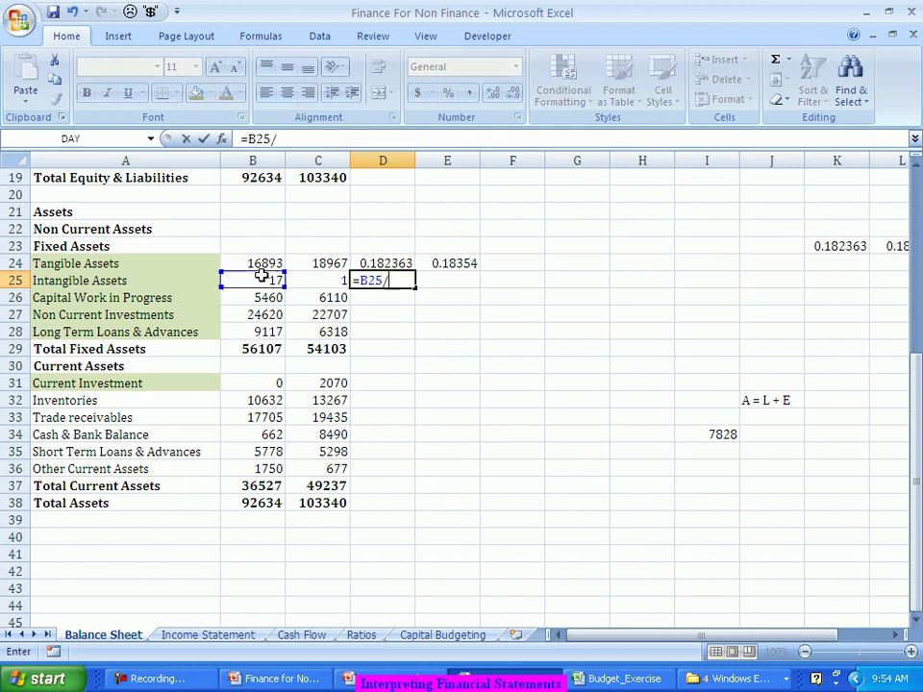
left_click(268, 500)
key("Tab")
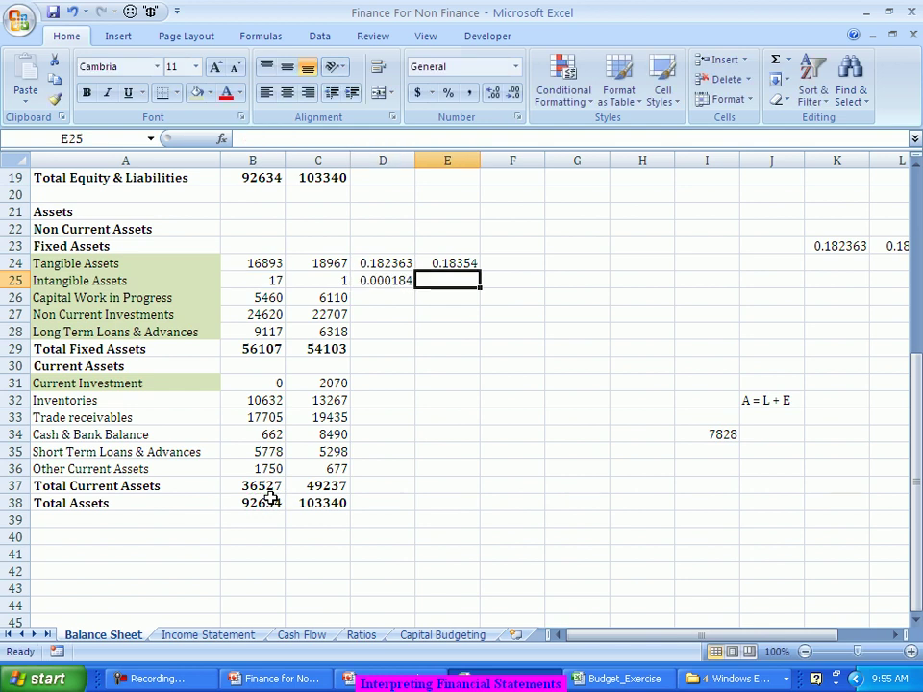
- Calculate the 2012 intangible assets as a share of total assets in E25 with =C25/C38
type("=")
left_click(317, 281)
type("/")
left_click(313, 497)
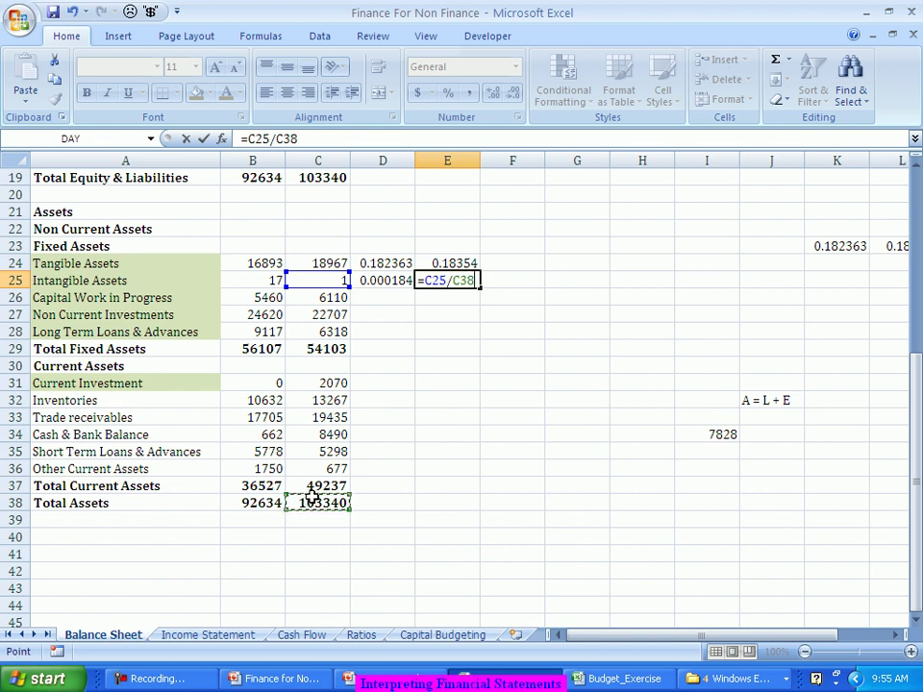
key("Return")
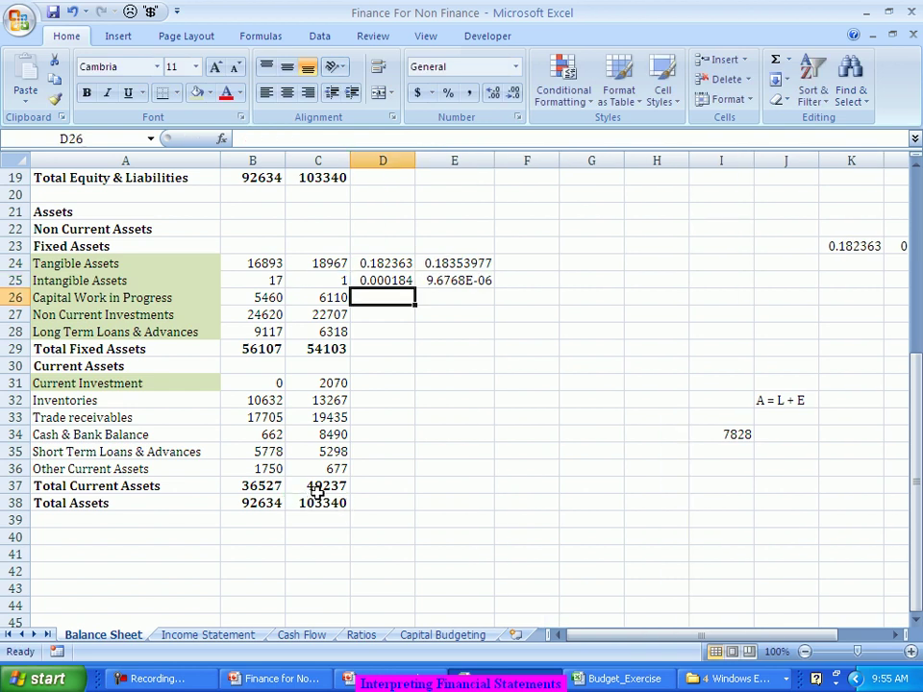
- Calculate the 2011 capital work in progress as a share of total assets in D26 with =B26/B38
type("=")
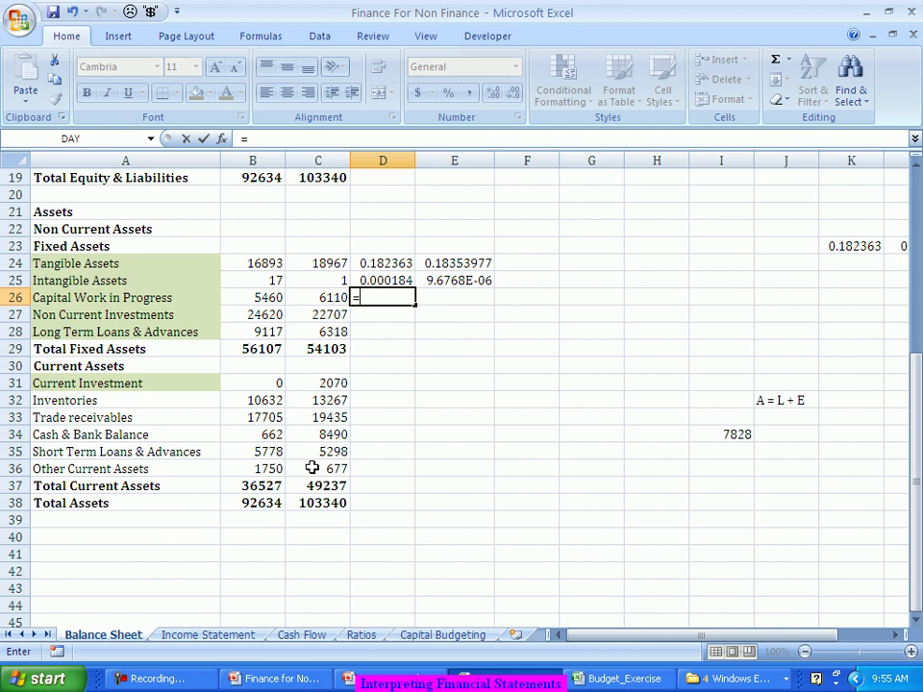
left_click(255, 298)
type("/")
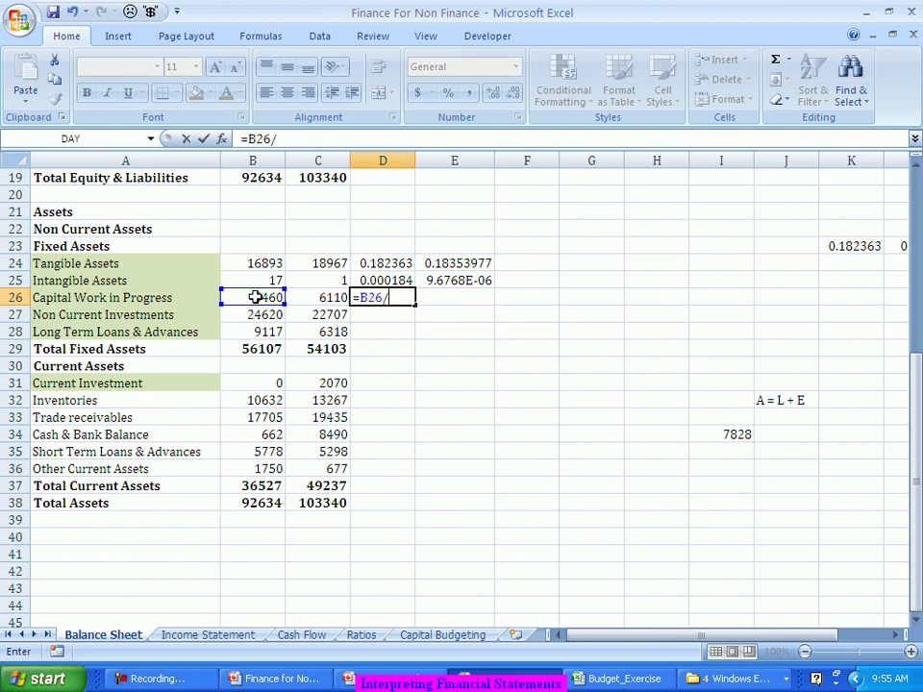
left_click(252, 502)
key("Tab")
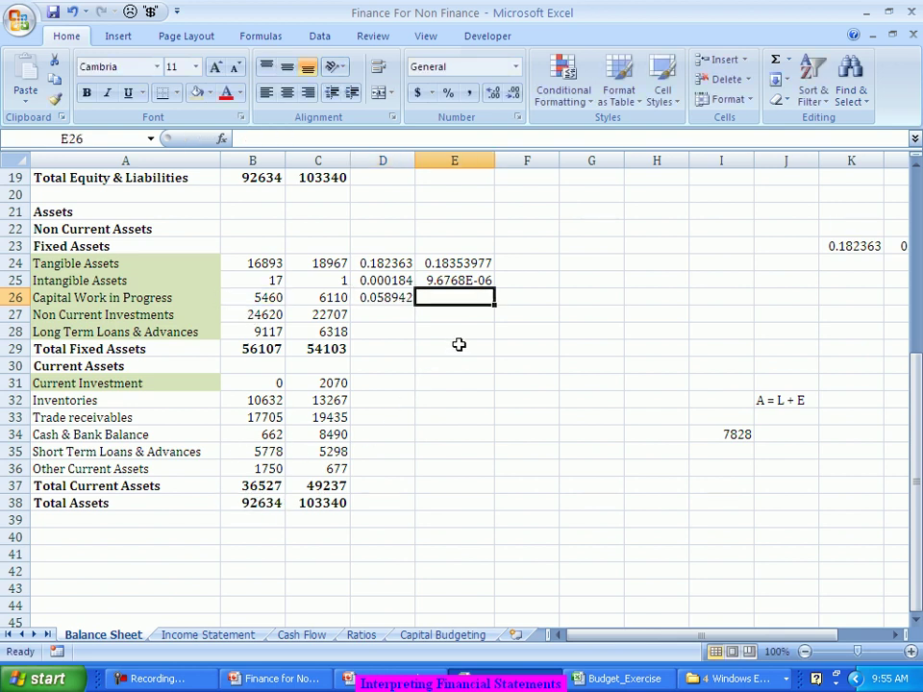
- Calculate the 2012 capital work in progress as a share of total assets in E26 with =C26/C38
type("=")
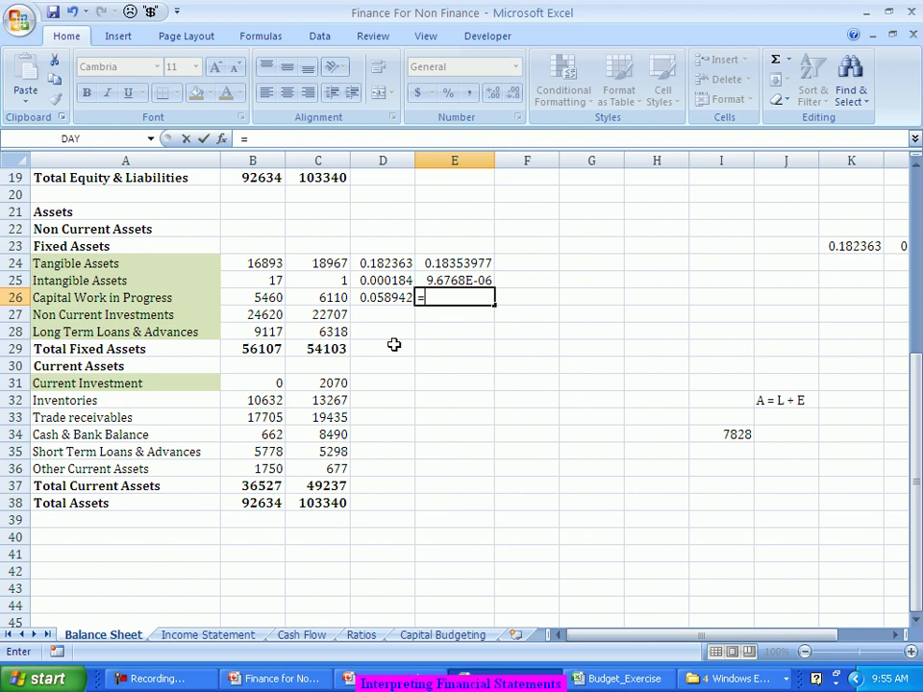
left_click(338, 297)
type("/")
left_click(325, 497)
key("Return")
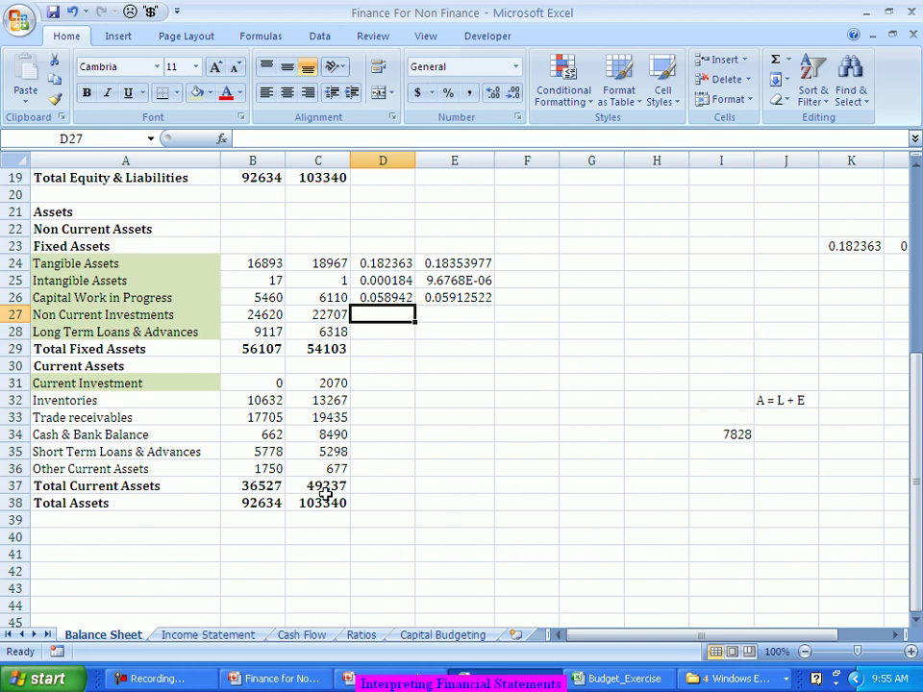
- Format the range D24:E38 as percentages with two decimal places
left_click_drag(367, 263, 435, 500)
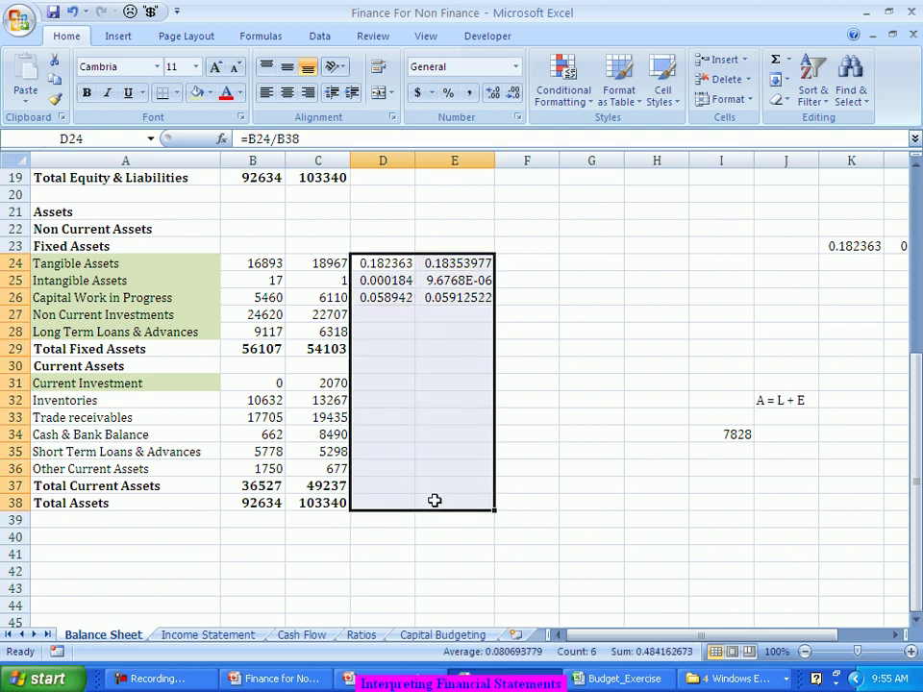
left_click(447, 92)
left_click(493, 96)
left_click(494, 96)
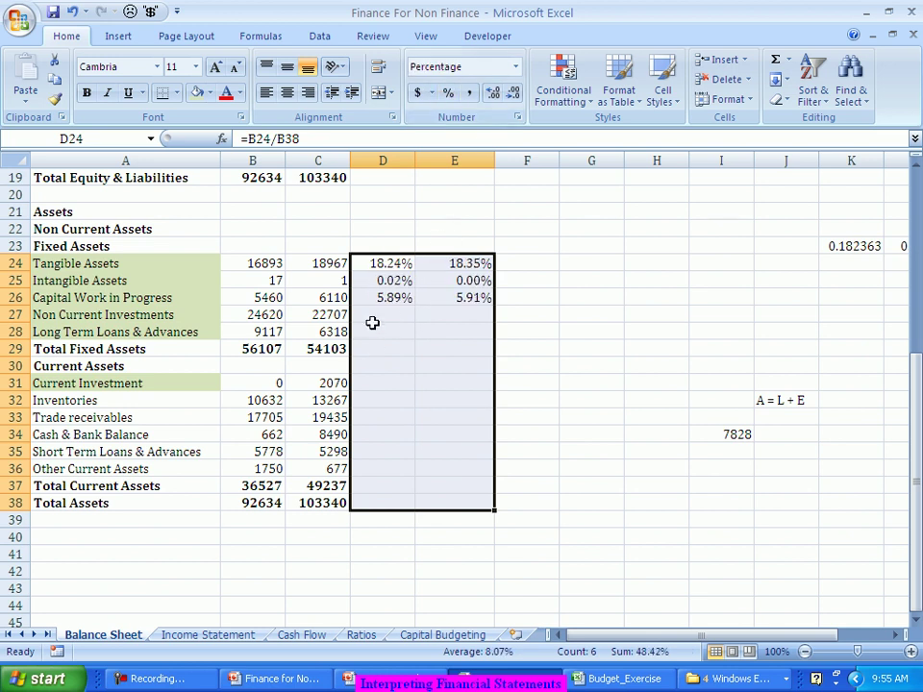
- Calculate the 2011 non current investments as a share of total assets in D27 with =B27/B38
left_click(372, 324)
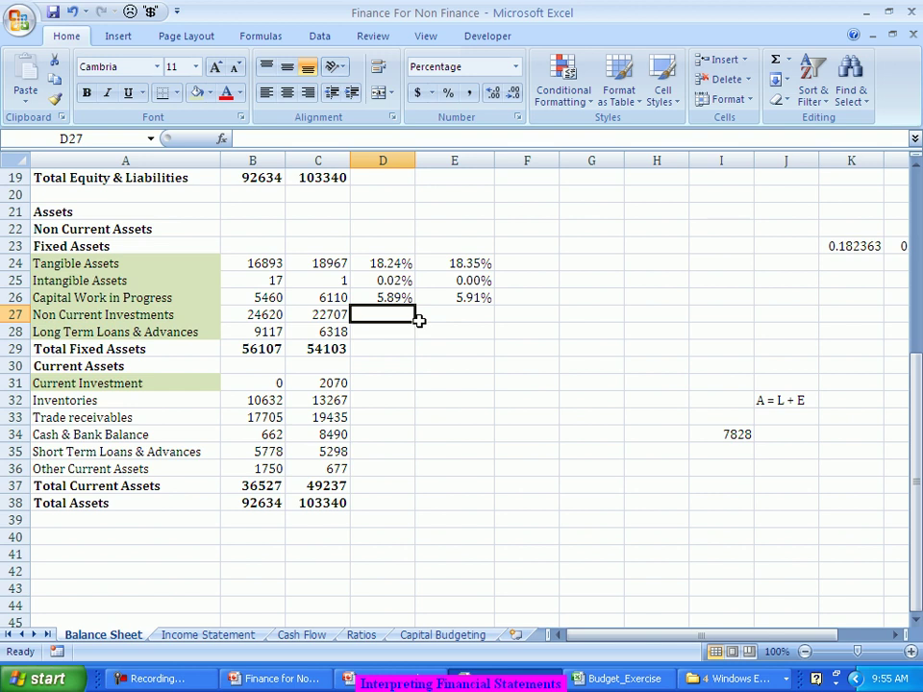
type("=")
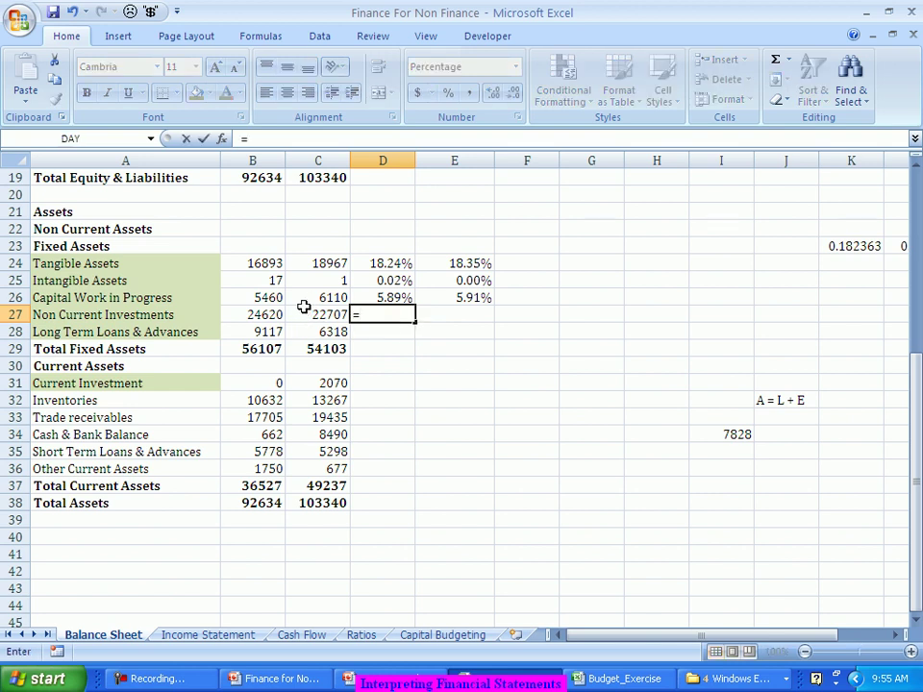
left_click(273, 314)
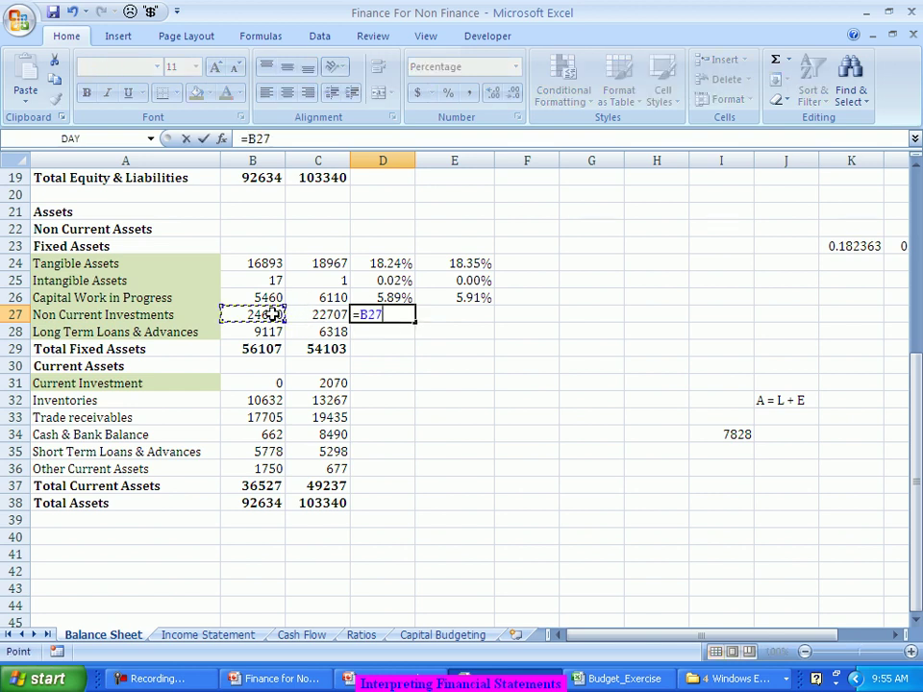
left_click(262, 501)
key("Tab")
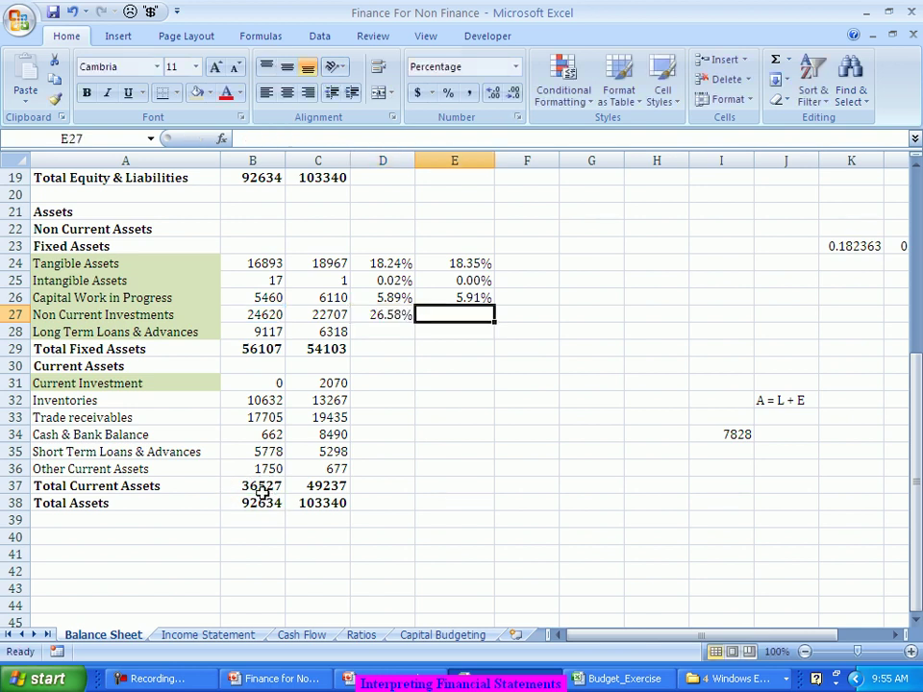
- Calculate the 2012 non current investments as a share of total assets in E27 with =C27/C38
type("=")
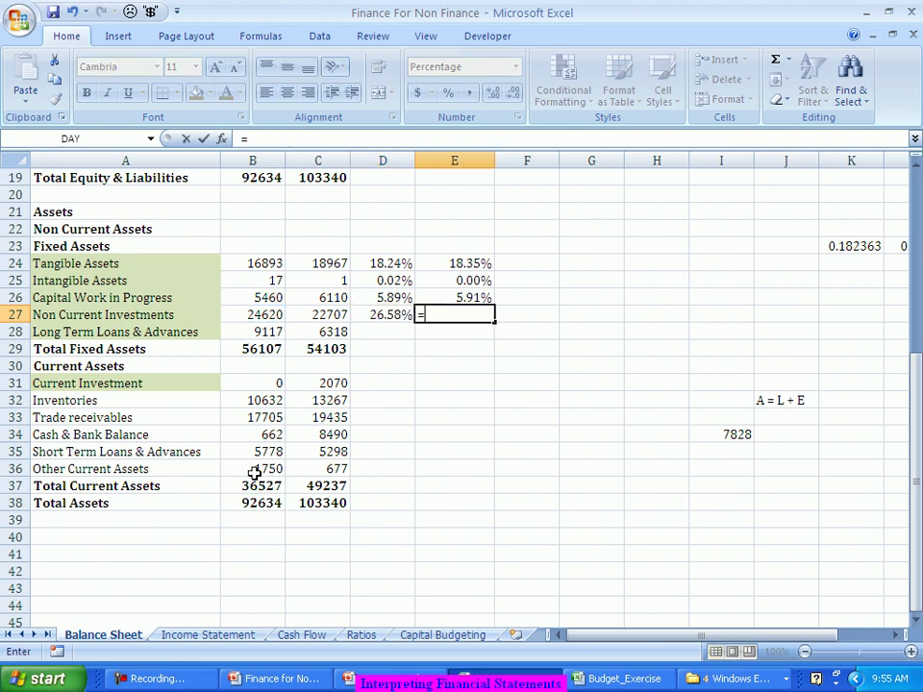
left_click(329, 314)
type("/")
left_click(325, 502)
key("Return")
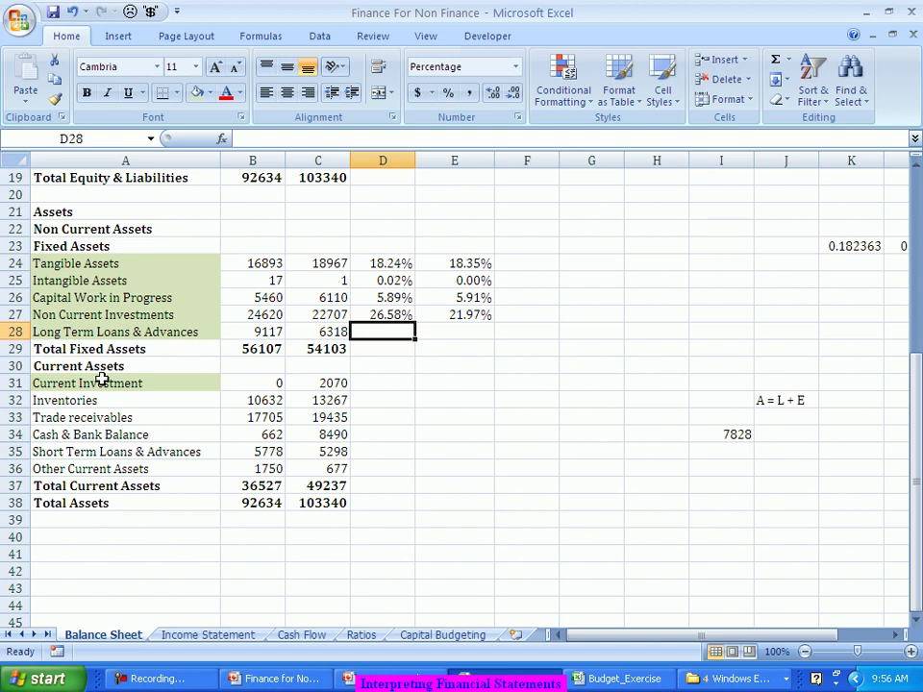
- Calculate the 2011 long term loans and advances as a share of total assets in D28 with =B28/B38
type("=")
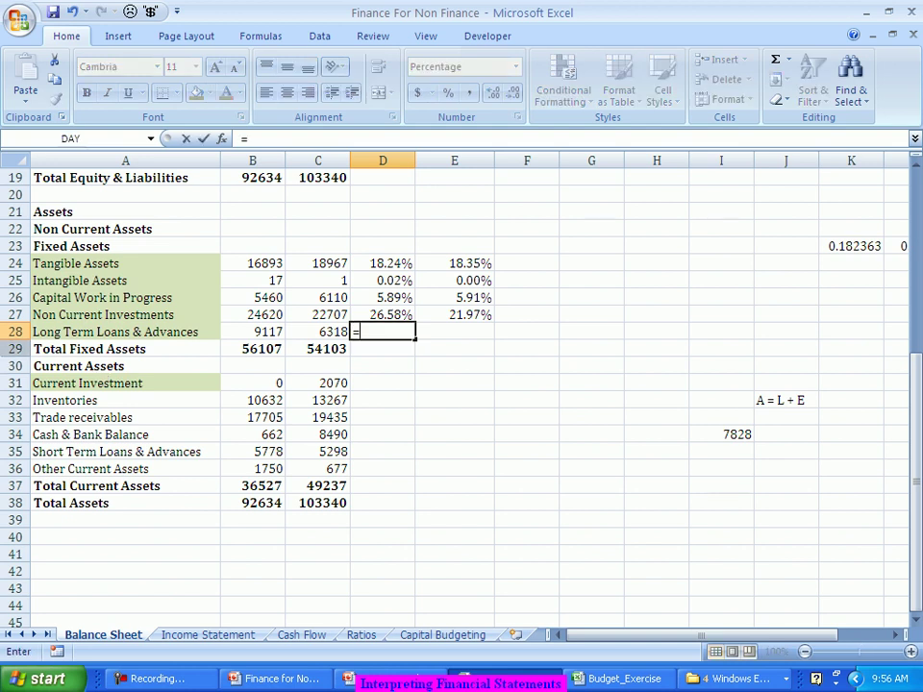
left_click(245, 327)
type("/")
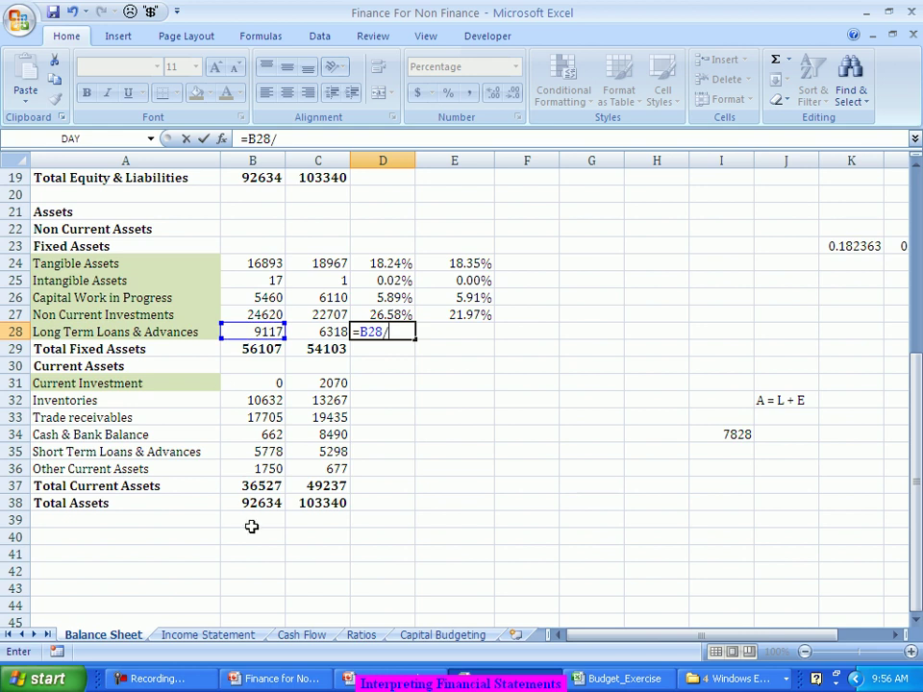
left_click(249, 504)
key("Tab")
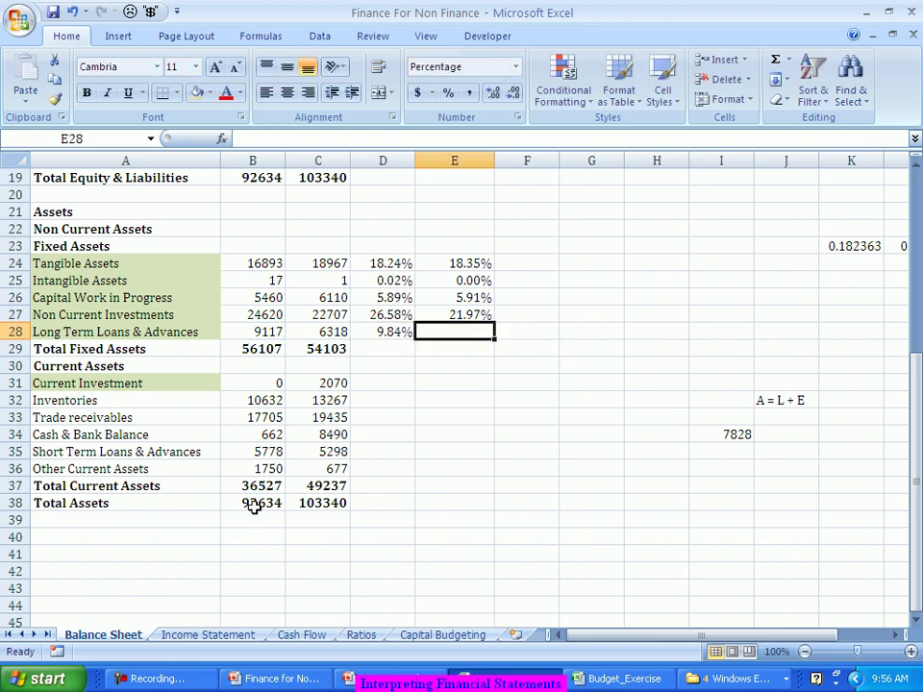
- Calculate the 2012 long term loans and advances as a share of total assets in E28 with =C28/C38
type("=")
left_click(317, 348)
left_click(327, 332)
type("/")
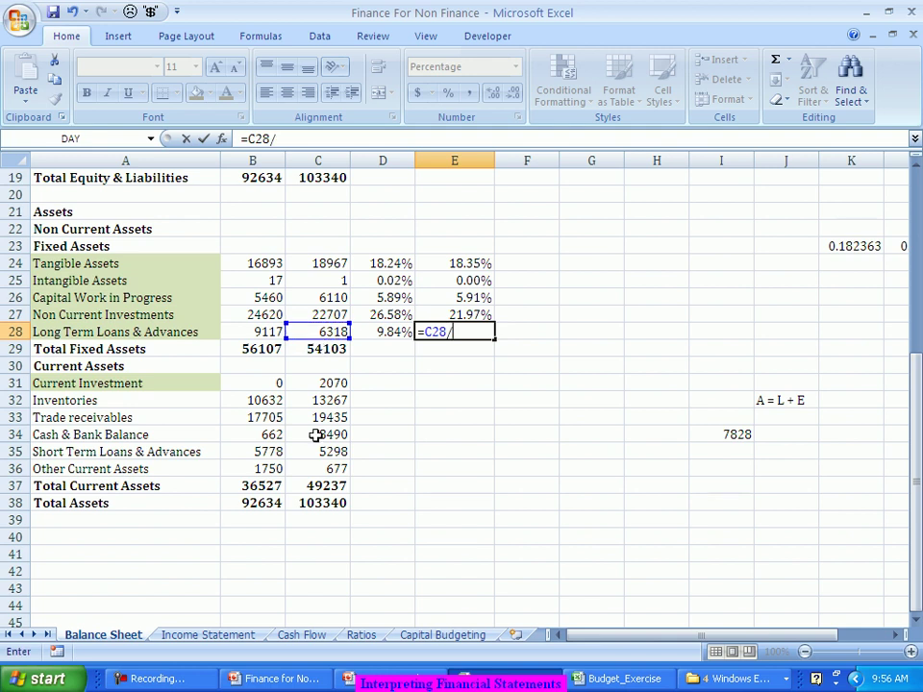
left_click(316, 501)
key("Return")
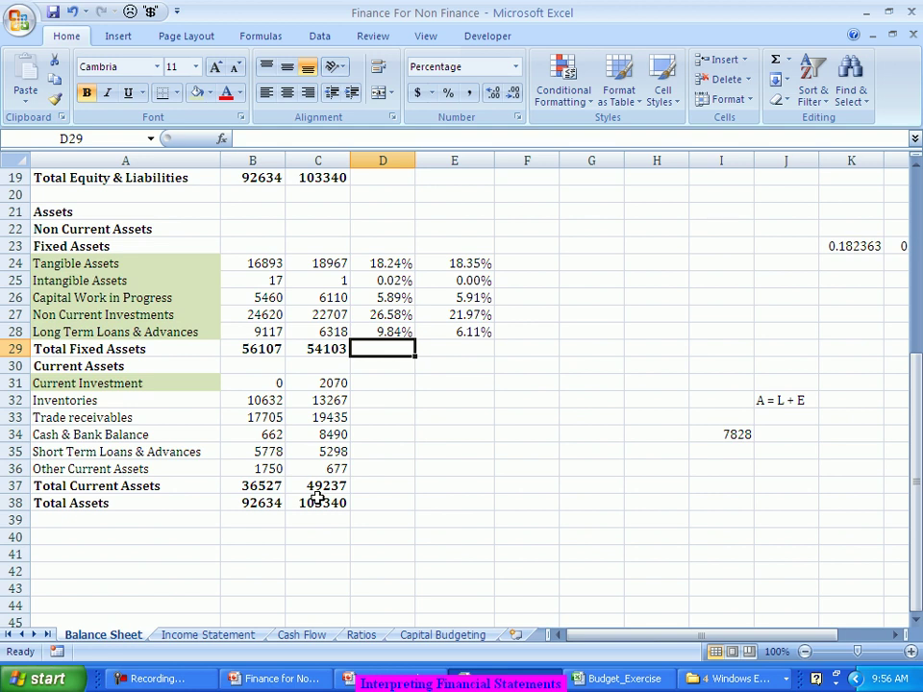
- Calculate the 2011 total fixed assets as a share of total assets in D29 with =B29/B38
type("=")
left_click(270, 347)
type("/")
left_click(246, 502)
key("Tab")
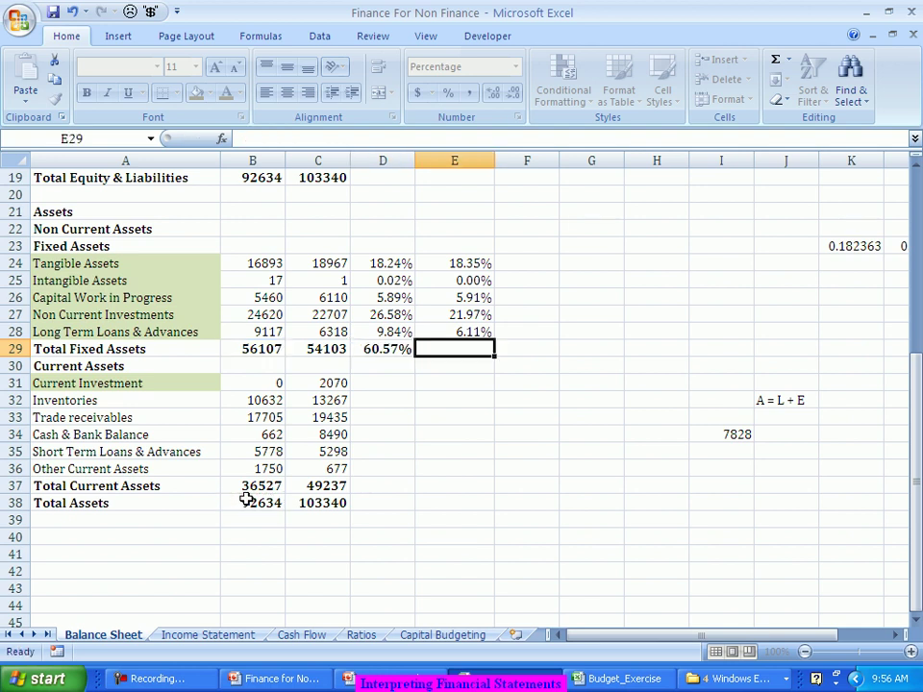
- Calculate the 2012 total fixed assets as a share of total assets in E29 with =C29/C38
type("=")
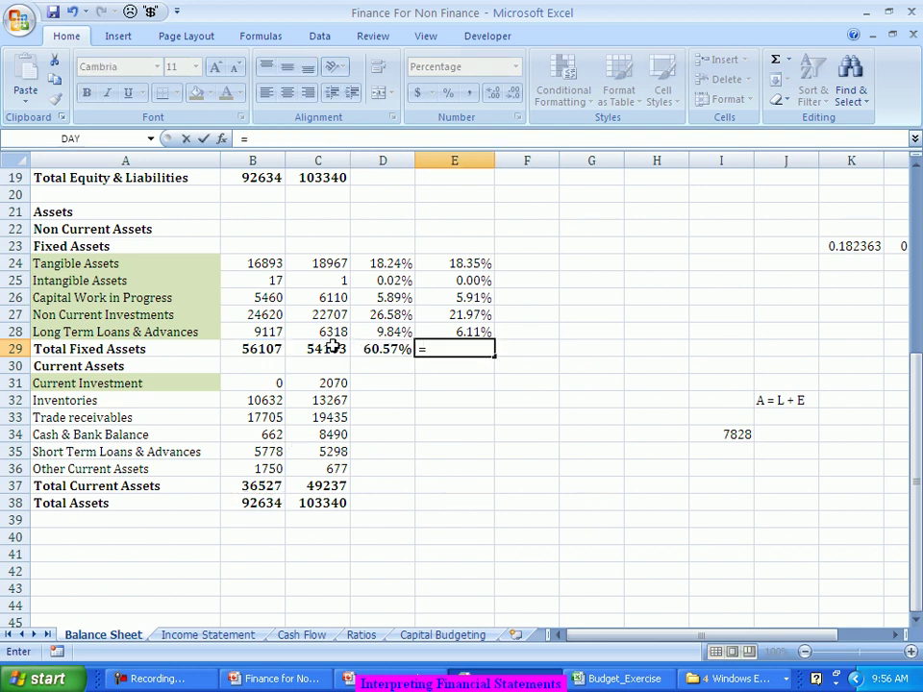
left_click(332, 348)
type("/")
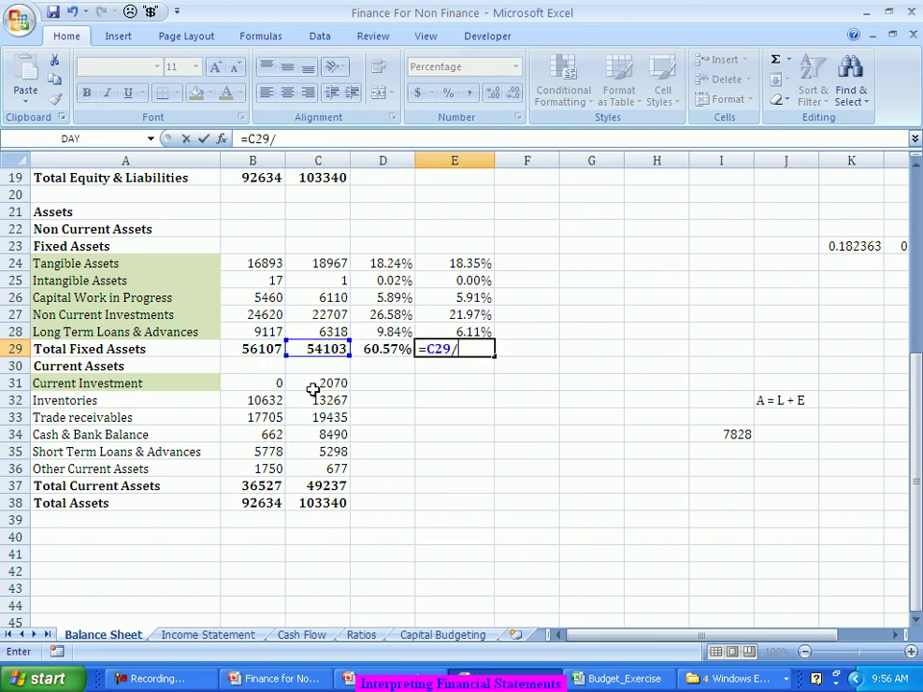
left_click(332, 498)
key("Return")
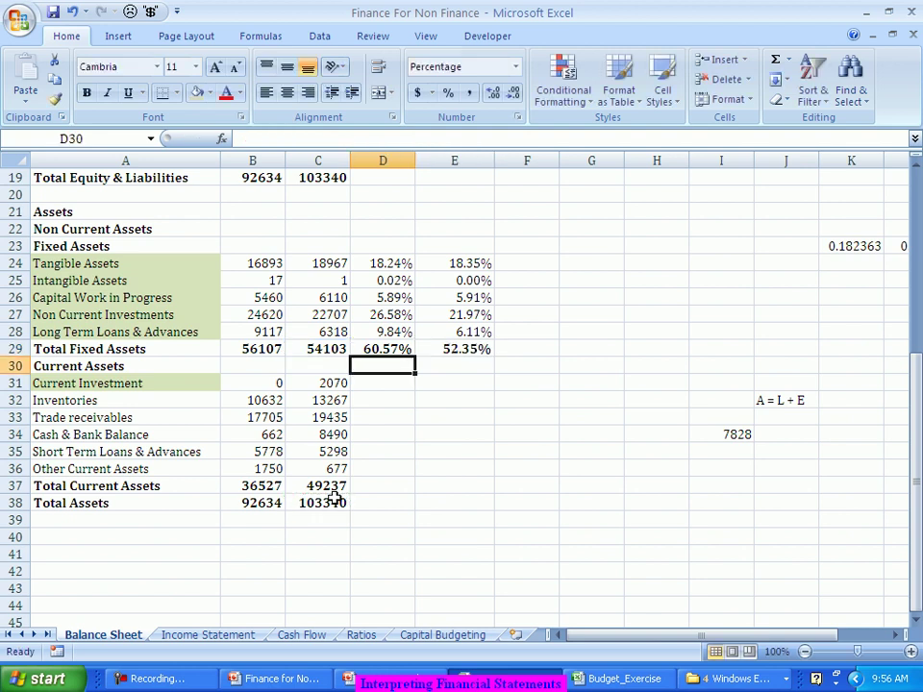
- Calculate the 2011 current investment as a share of total assets in D31 with =B31/B38
key("Down")
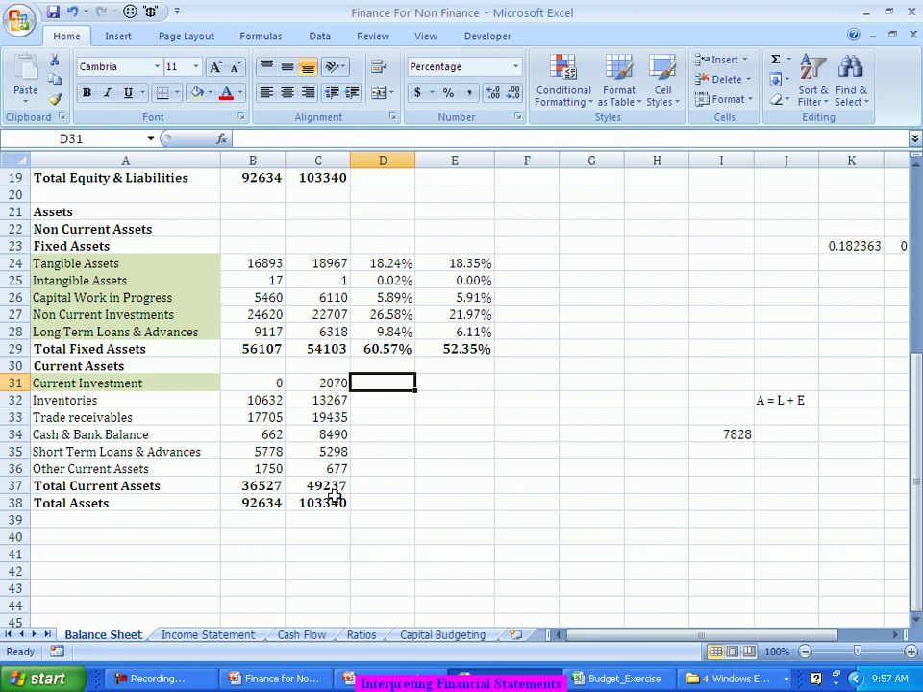
type("=")
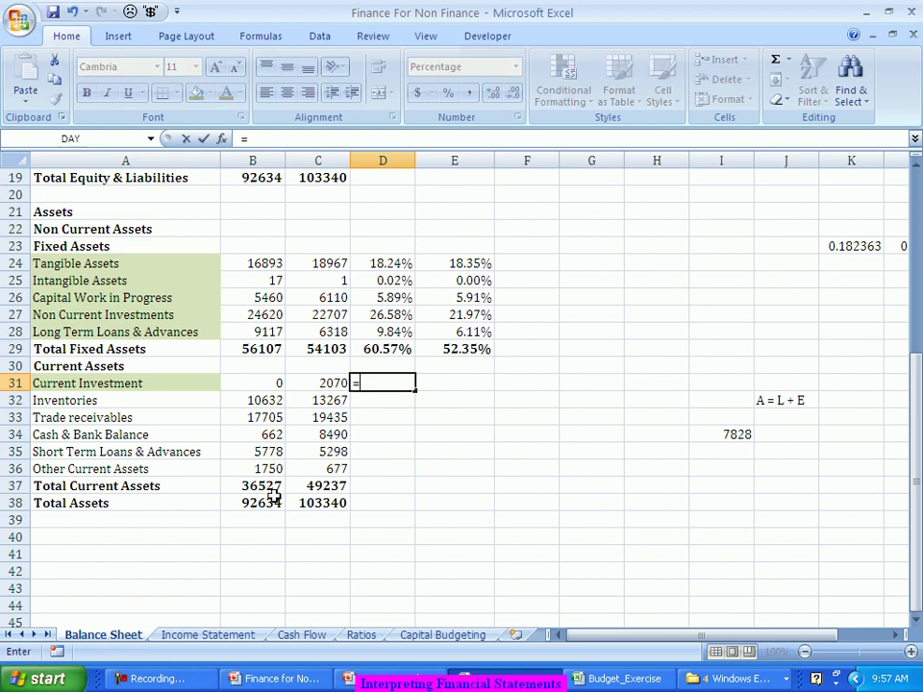
left_click(269, 383)
type("/")
left_click(264, 500)
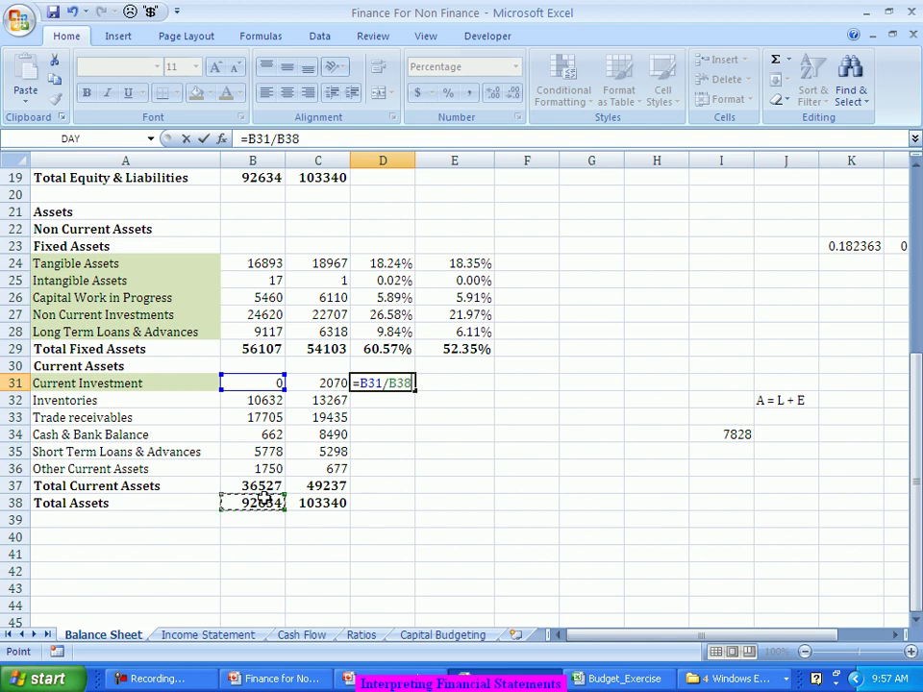
key("Tab")
- Calculate the 2012 current investment as a share of total assets in E31 with =C31/C38
type("=")
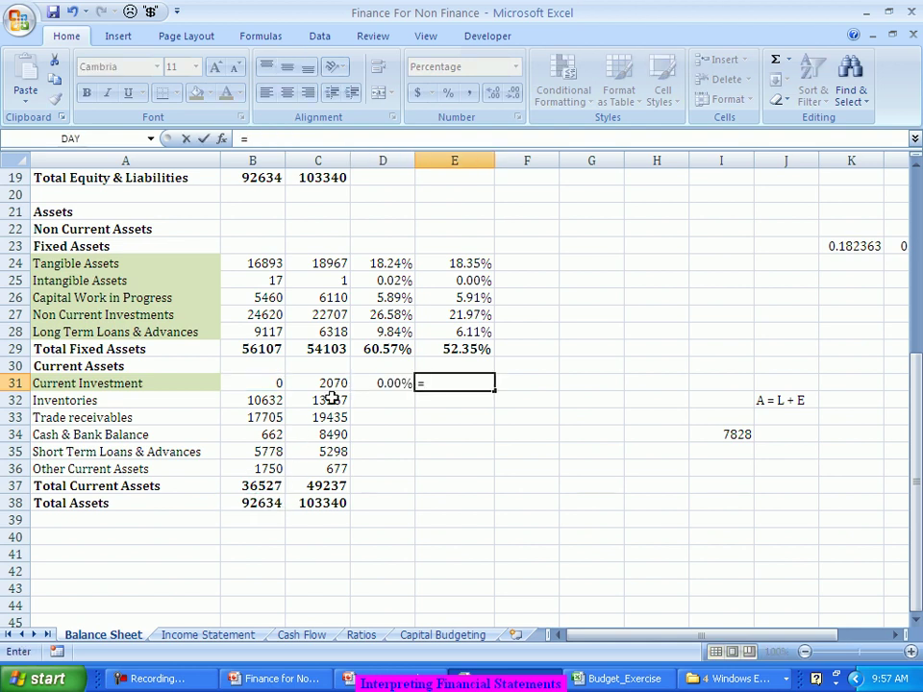
left_click(332, 384)
type("/")
left_click(321, 501)
key("Tab")
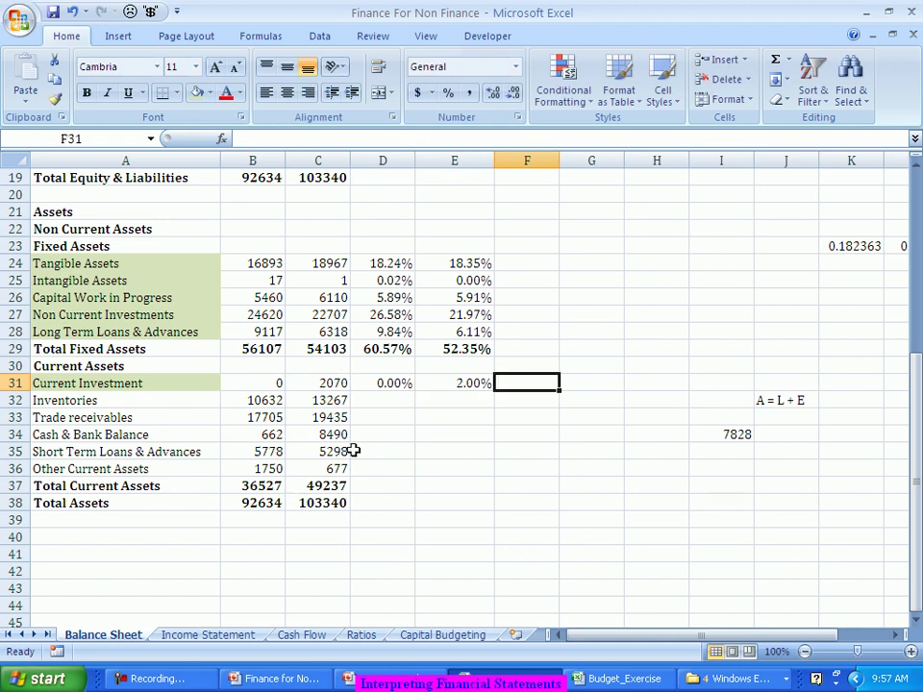
- Select the 2012 current investment and non current investments shares together to compare them
left_click(379, 404)
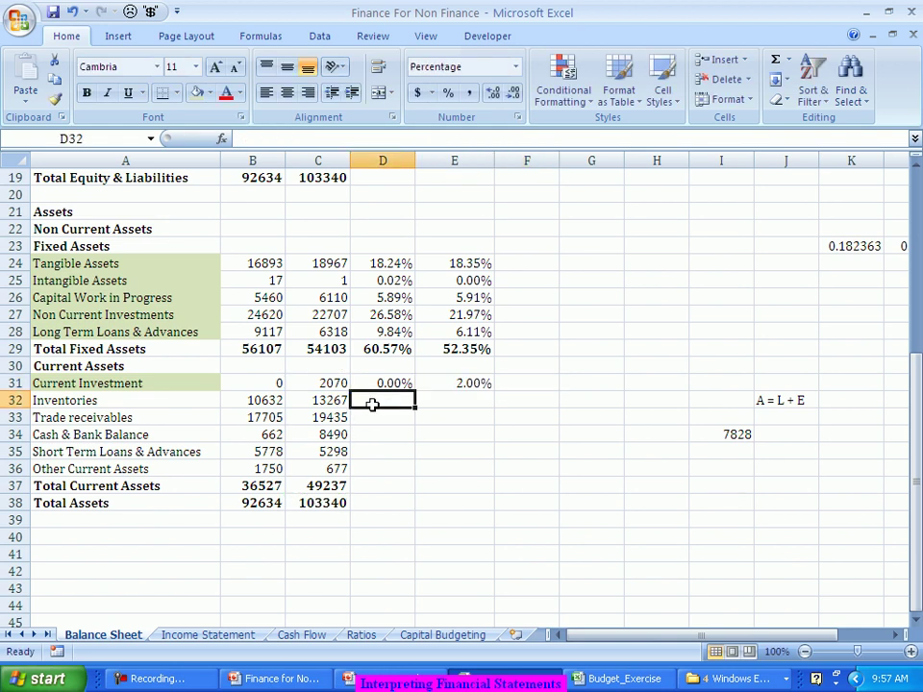
left_click(481, 384)
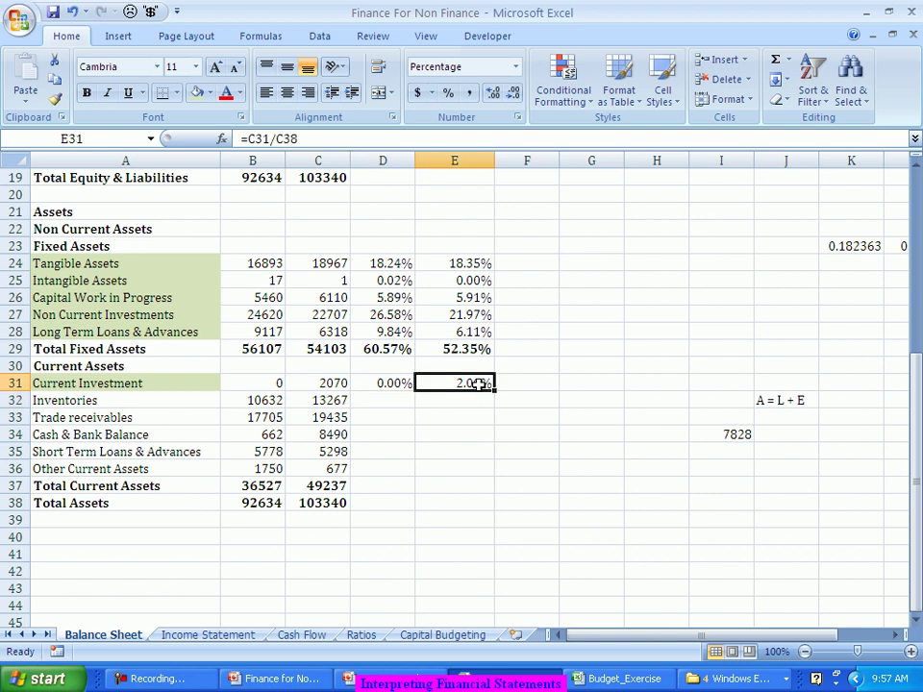
left_click(477, 314, "ctrl")
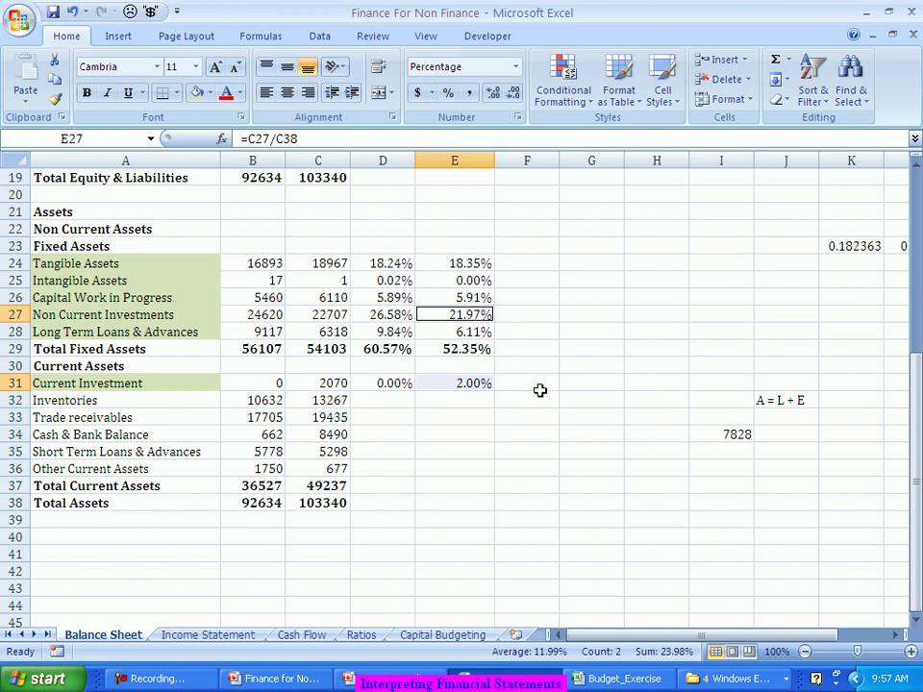
- Calculate the 2011 inventories as a share of total assets in D32 with =B32/B38
left_click(395, 400)
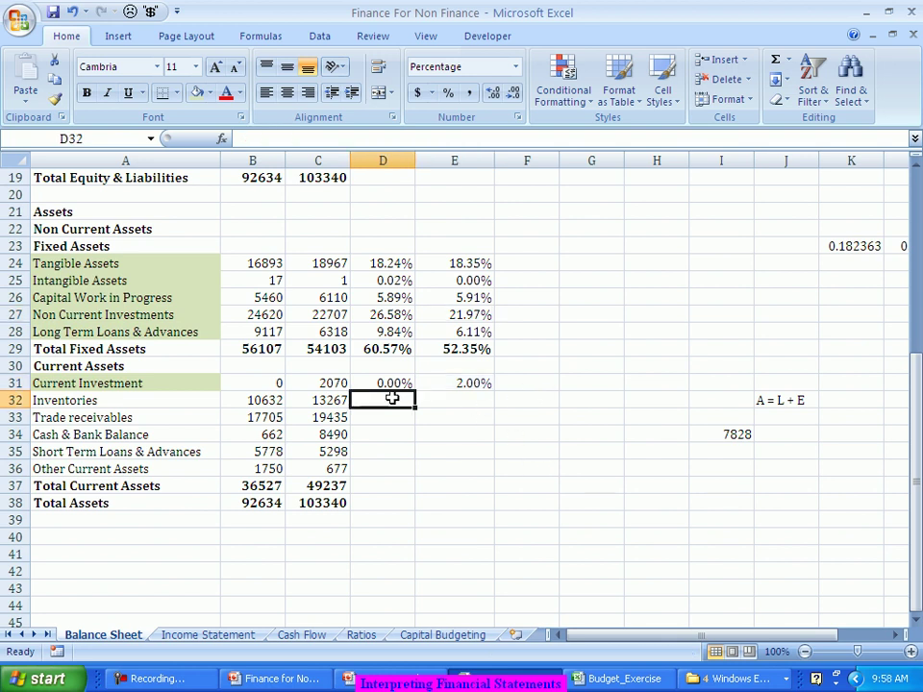
type("=")
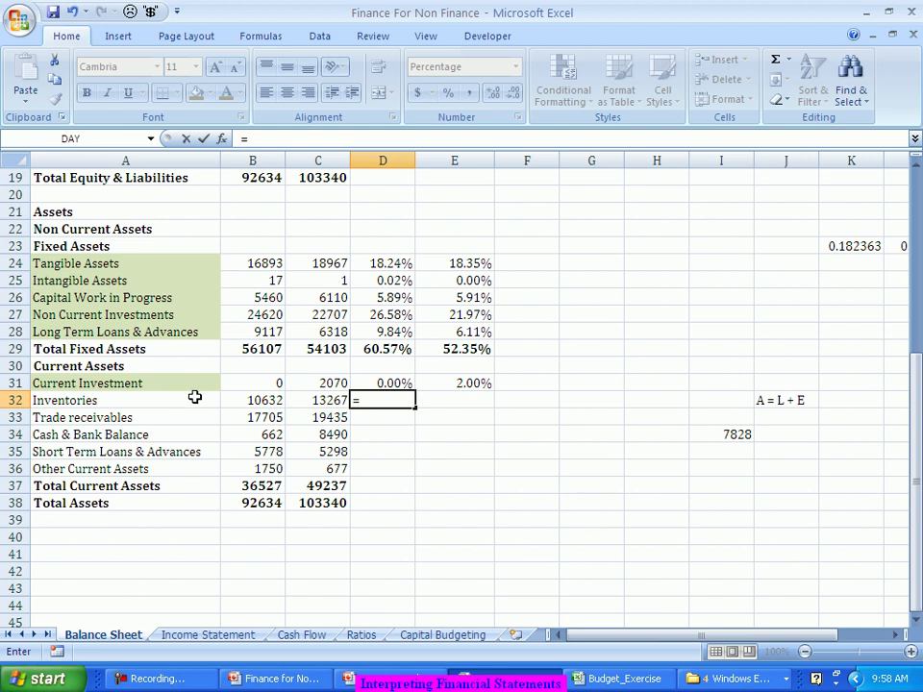
left_click(227, 401)
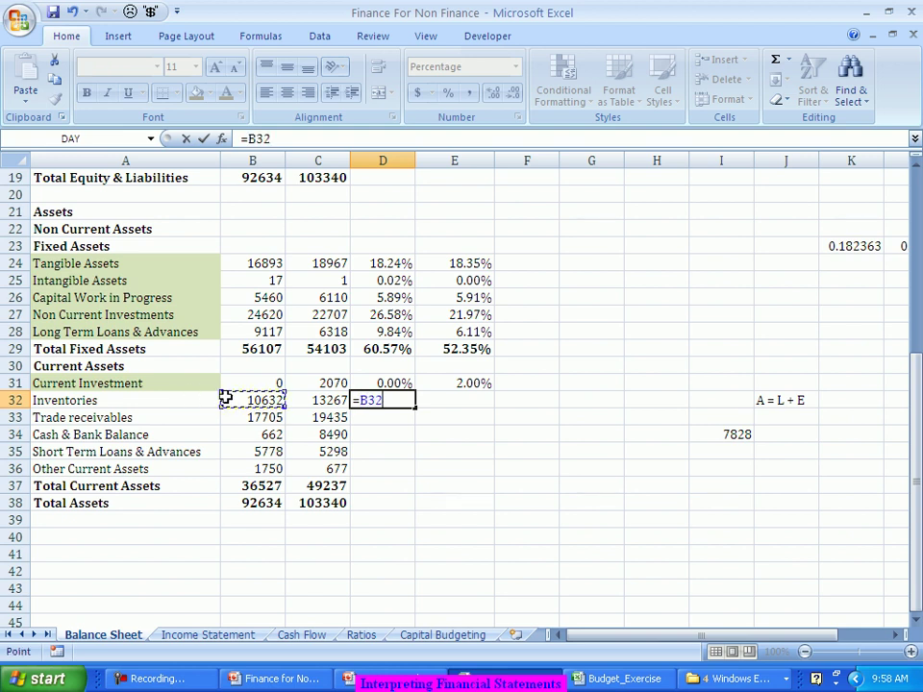
type("/")
left_click(255, 503)
key("Tab")
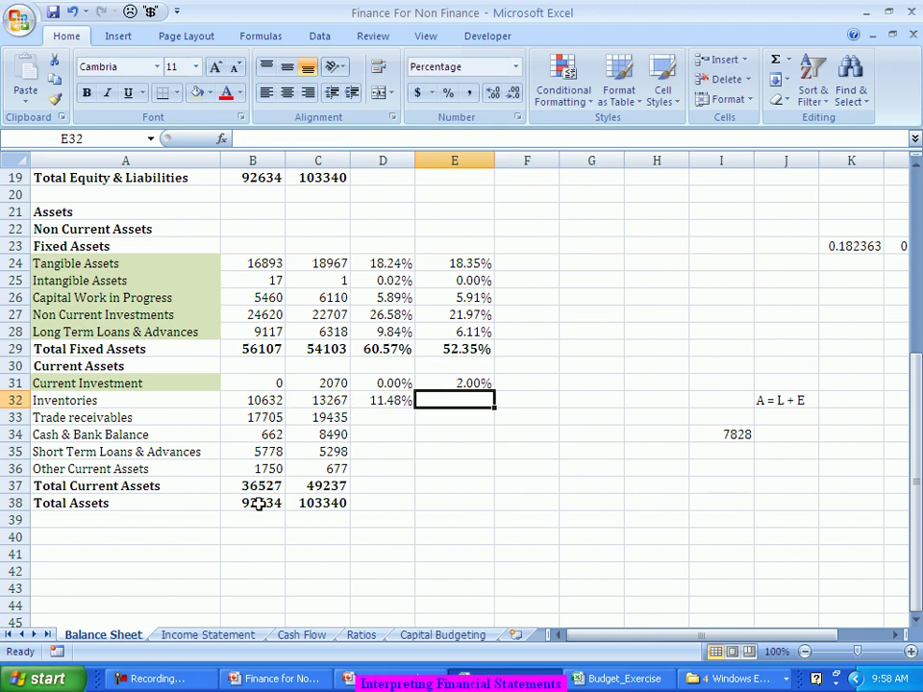
- Calculate the 2012 inventories as a share of total assets in E32 with =C32/C38
type("=")
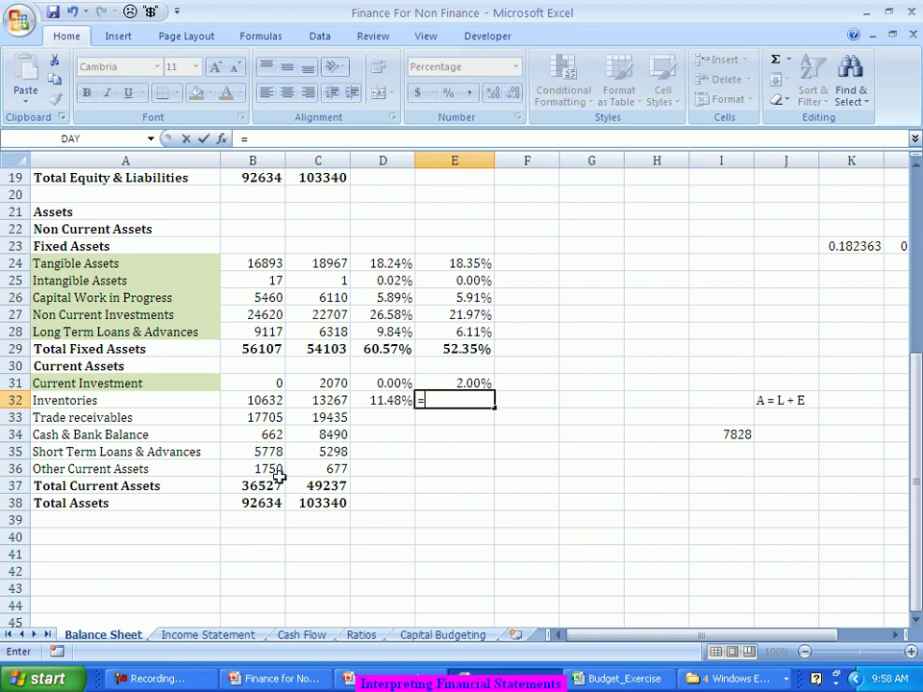
left_click(312, 400)
type("/")
left_click(316, 501)
key("Return")
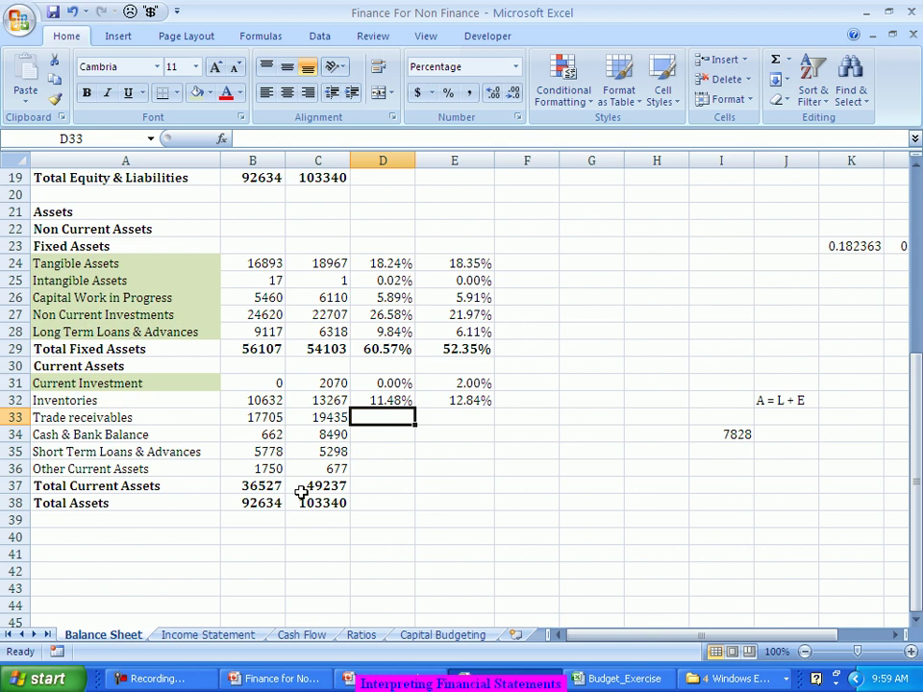
- Calculate the 2011 trade receivables as a share of total assets in D33 with =B33/B38
type("=")
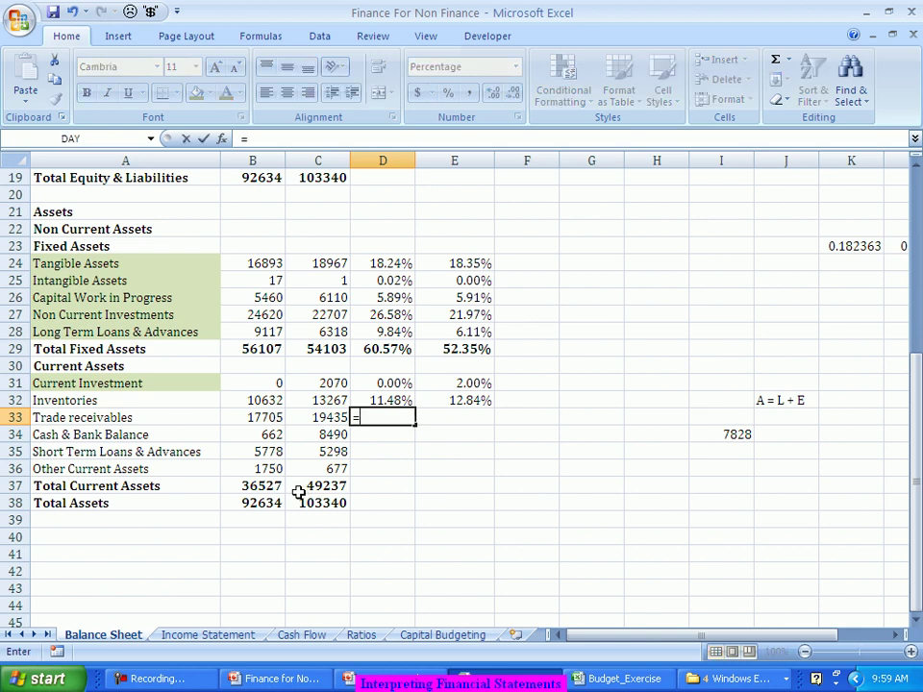
left_click(244, 418)
type("/")
left_click(257, 503)
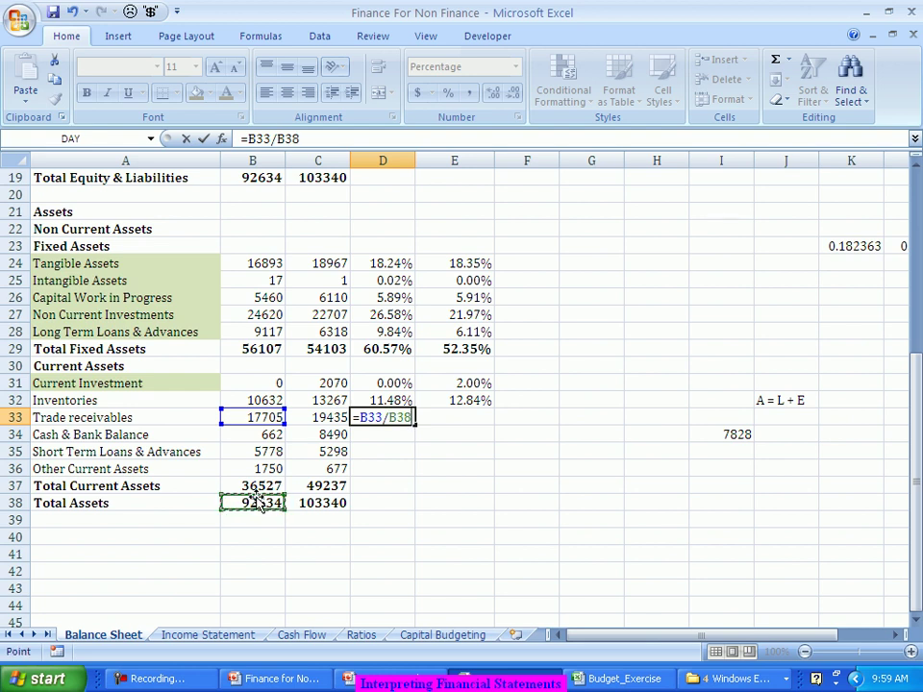
key("Tab")
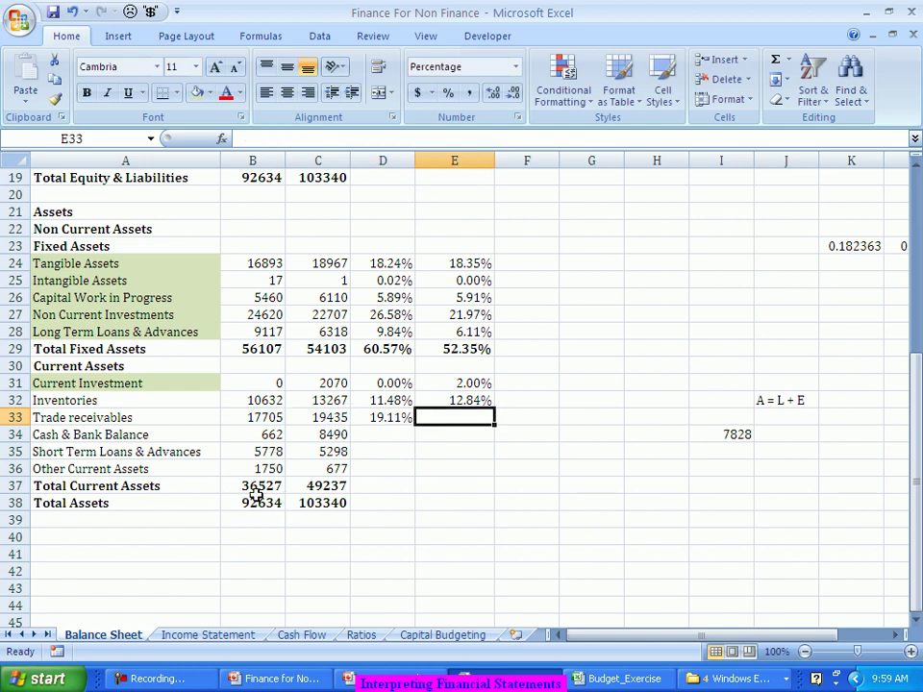
- Calculate the 2012 trade receivables as a share of total assets in E33 with =C33/C38, and select both years' receivables amounts for comparison
type("=")
left_click(328, 419)
type("/")
left_click(342, 502)
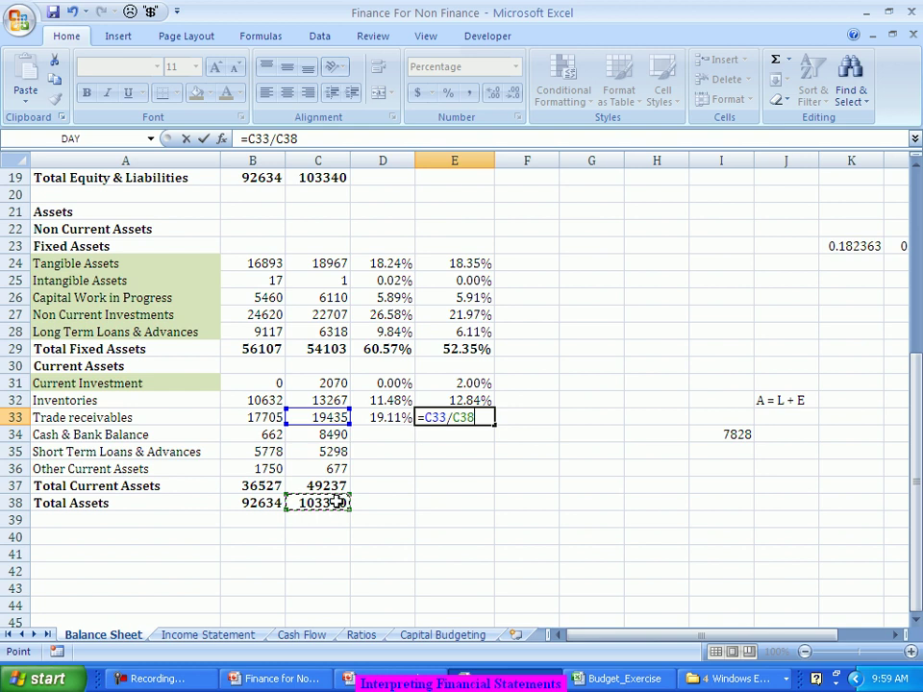
key("Return")
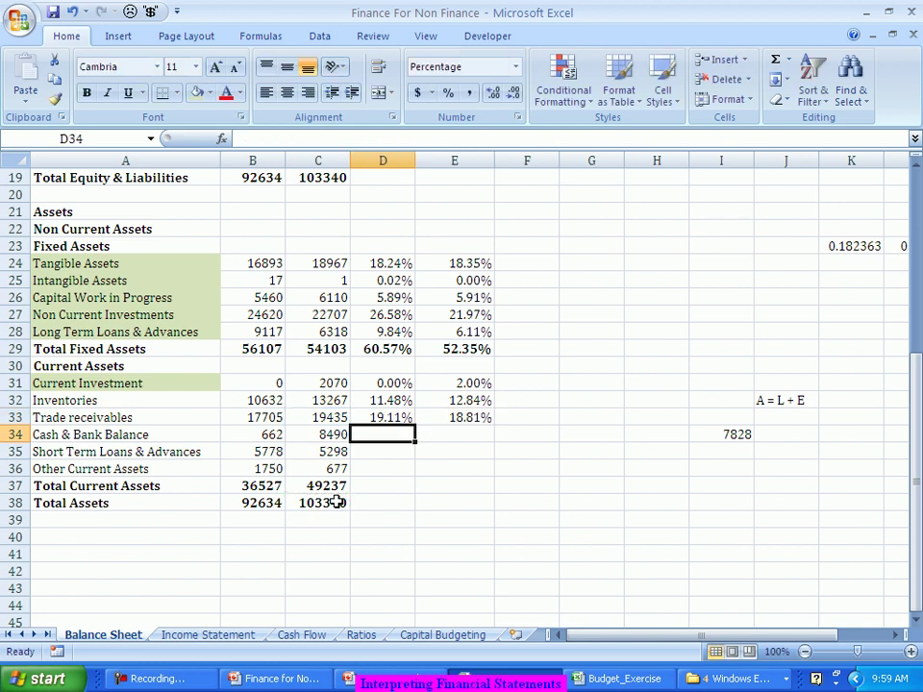
left_click_drag(274, 419, 300, 413)
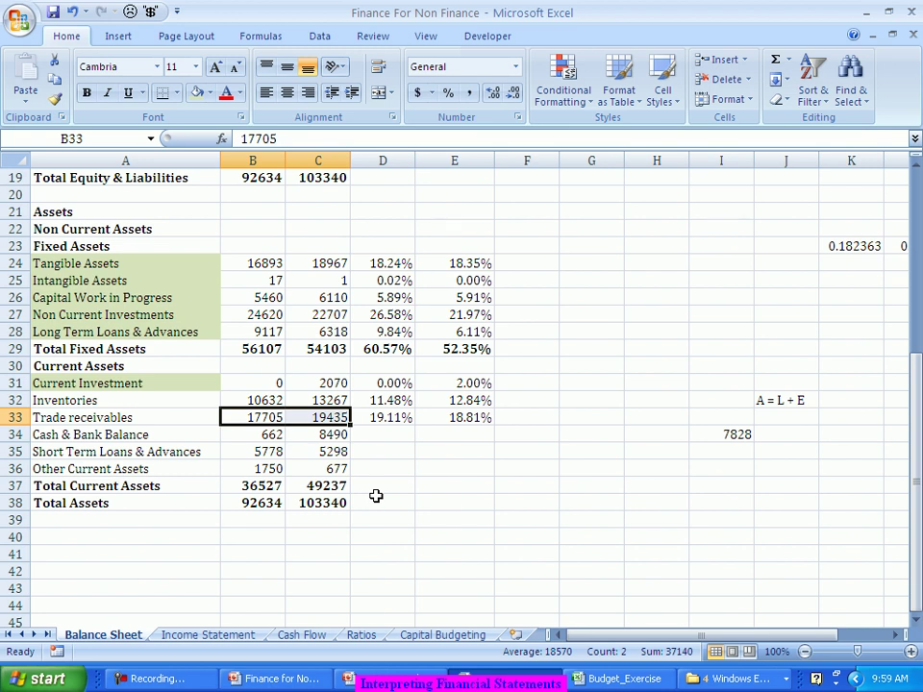
- Calculate the 2011 cash and bank balance as a share of total assets in D34 with =B34/B38
left_click(402, 434)
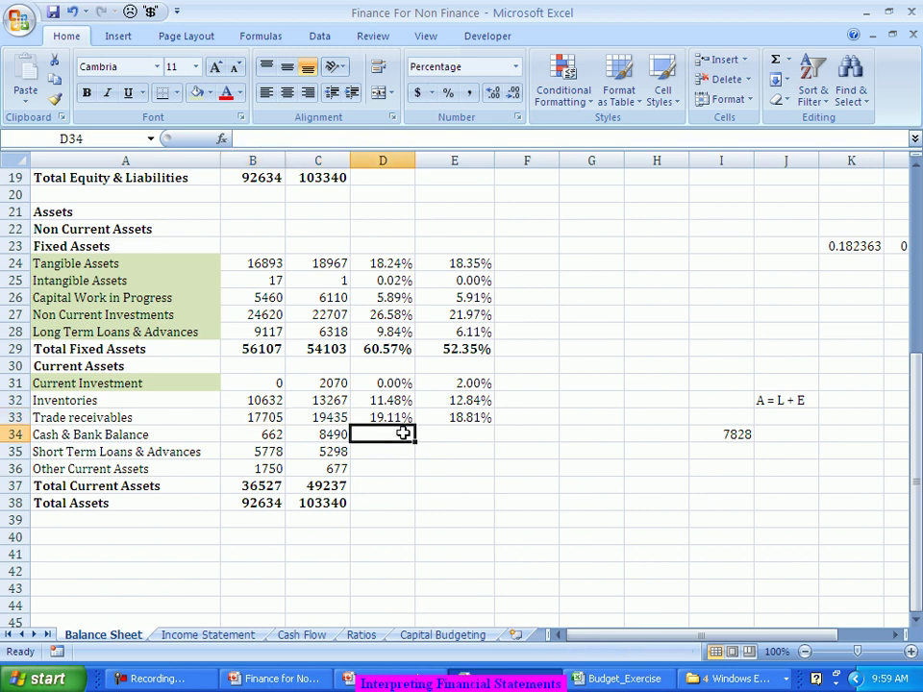
type("=")
left_click(258, 434)
type("/")
left_click(252, 503)
key("Tab")
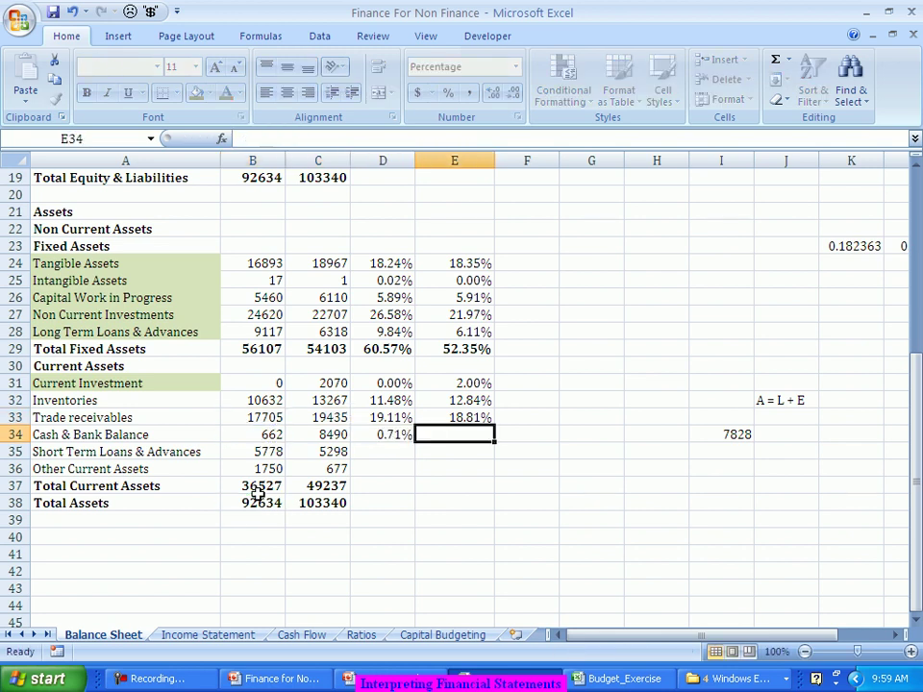
- Calculate the 2012 cash and bank balance as a share of total assets in E34 with =C34/C38
type("=")
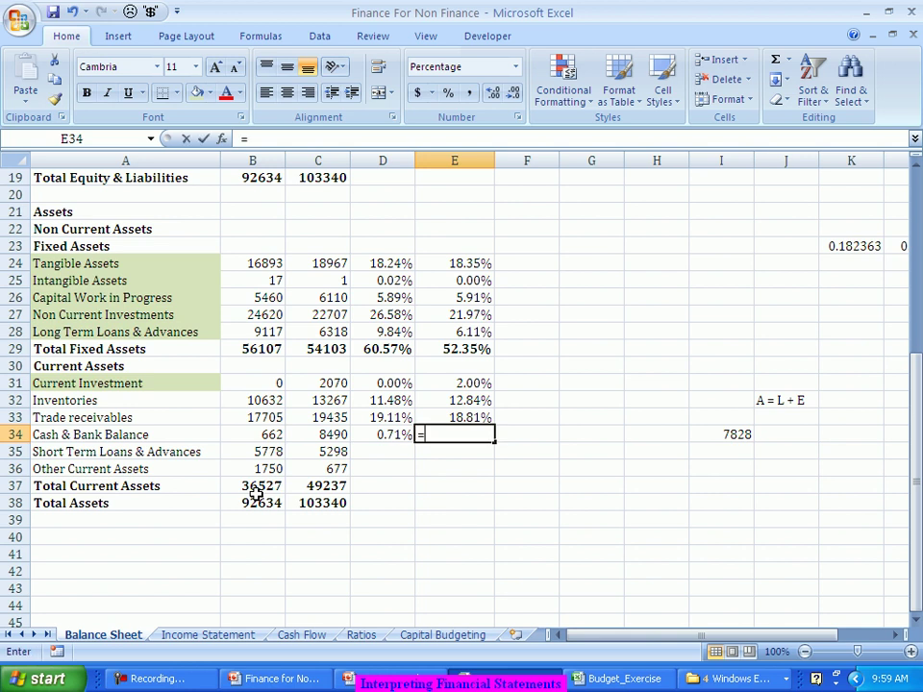
left_click(313, 434)
type("/")
left_click(318, 503)
key("Return")
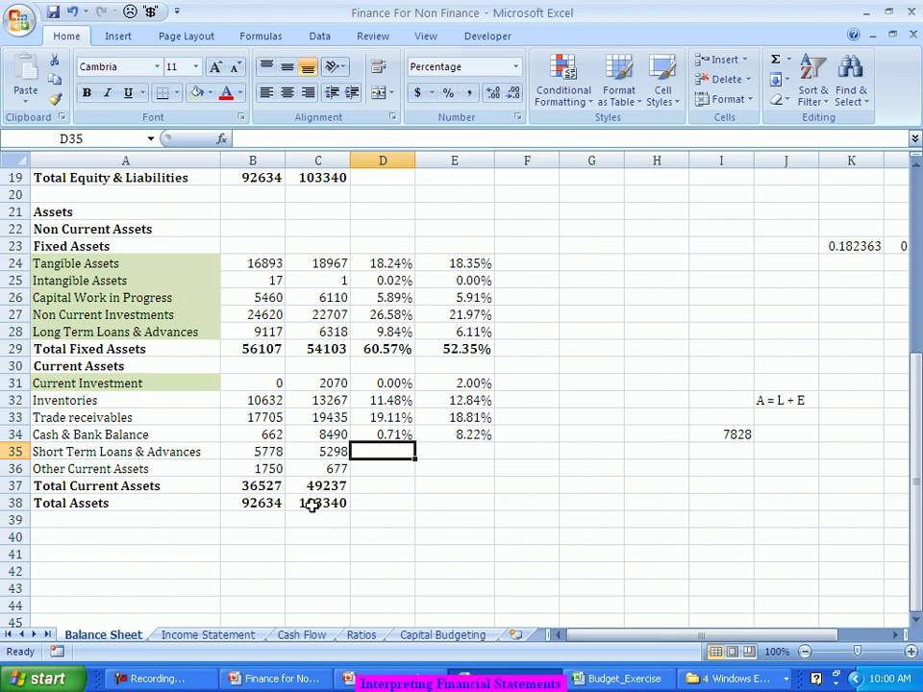
- Calculate the 2011 short term loans and advances as a share of total assets in D35 with =B35/B38
type("=")
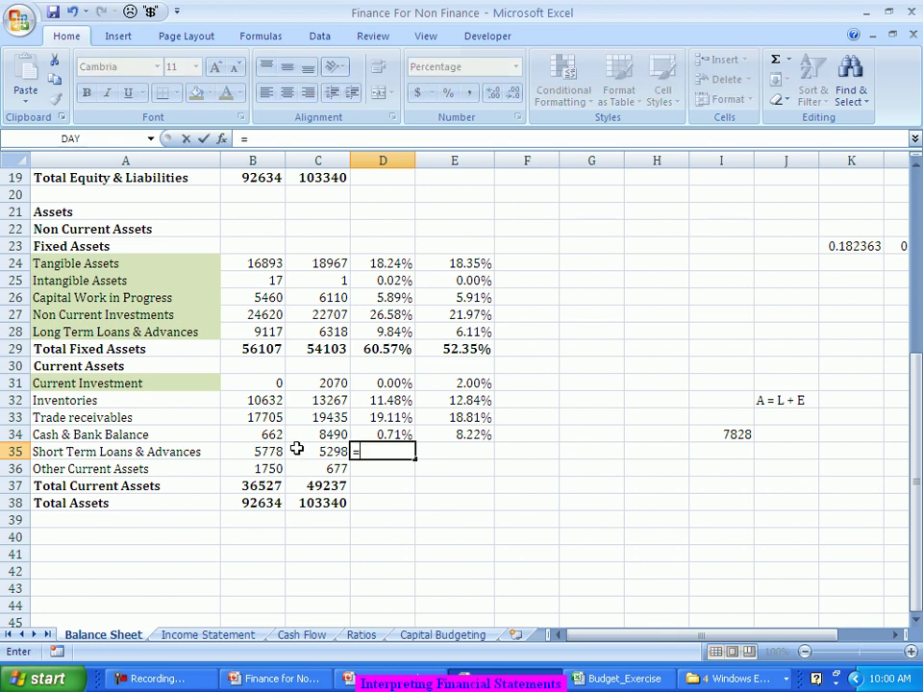
left_click(274, 448)
type("/")
left_click(258, 502)
key("Return")
- Calculate the 2012 short term loans and advances as a share of total assets in E35 with =C35/C38
type("=")
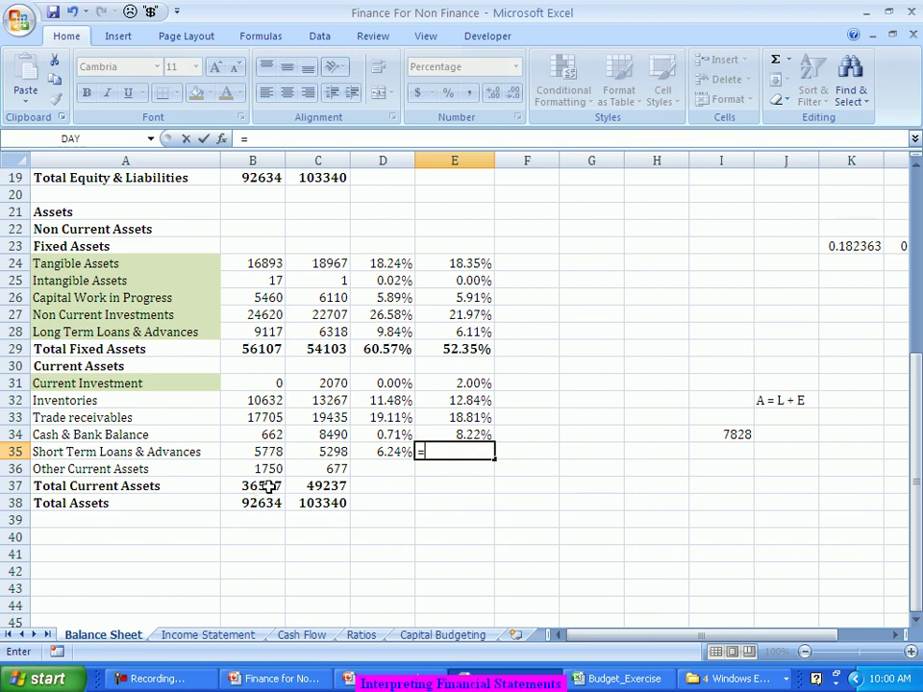
left_click(325, 452)
type("/")
left_click(330, 504)
key("Return")
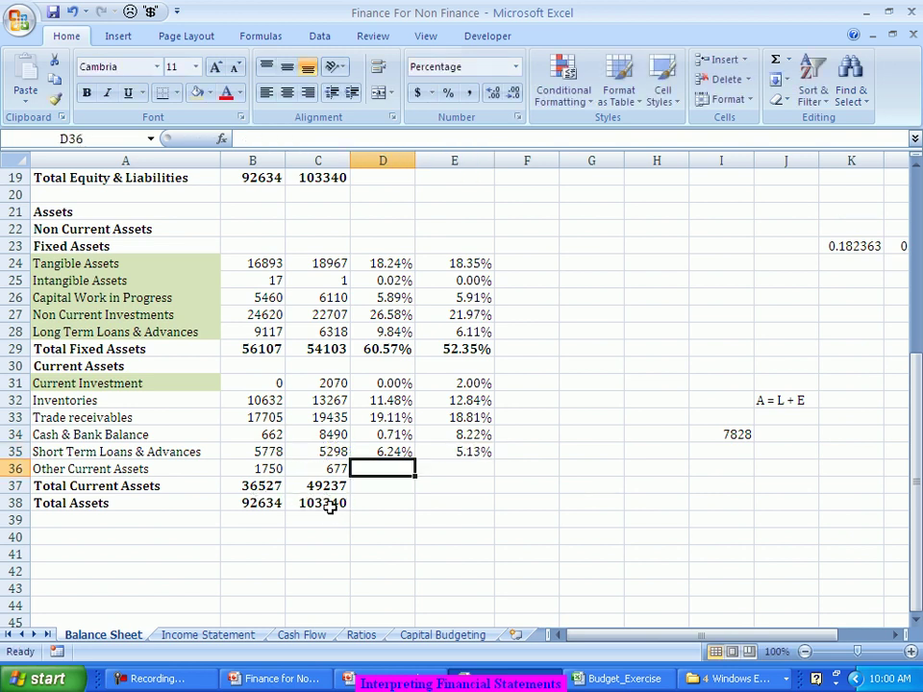
- Compare the 2011 and 2012 shares of long term loans and advances with those of short term loans and advances
left_click(403, 332)
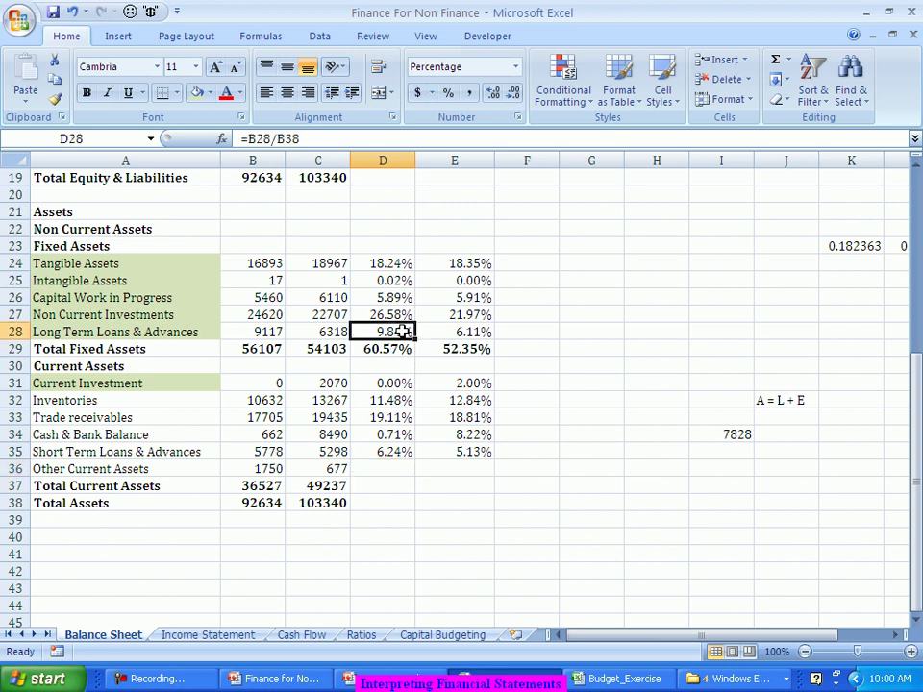
left_click_drag(403, 332, 453, 333)
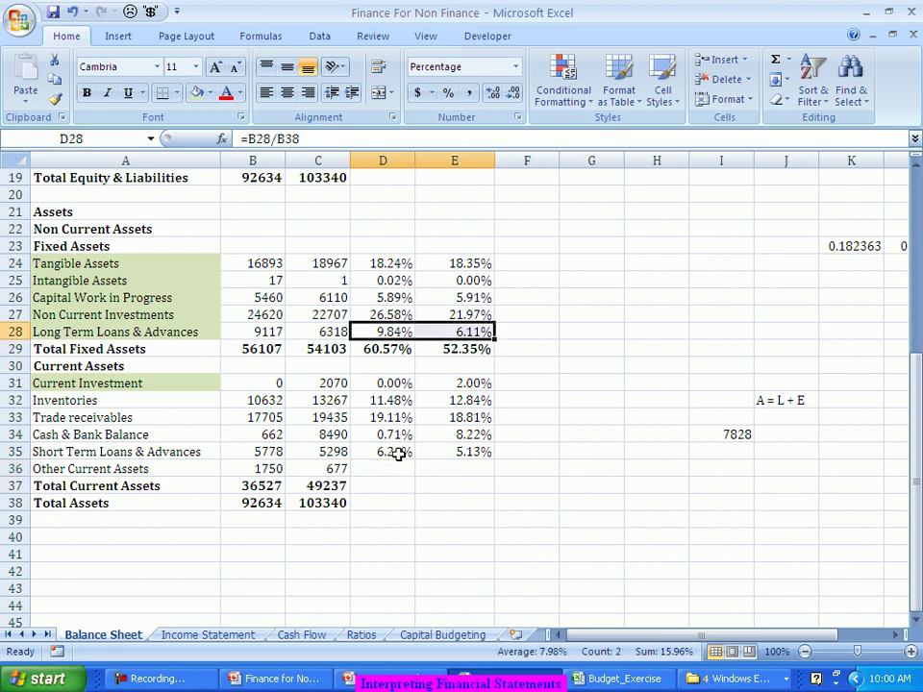
left_click_drag(390, 452, 445, 455)
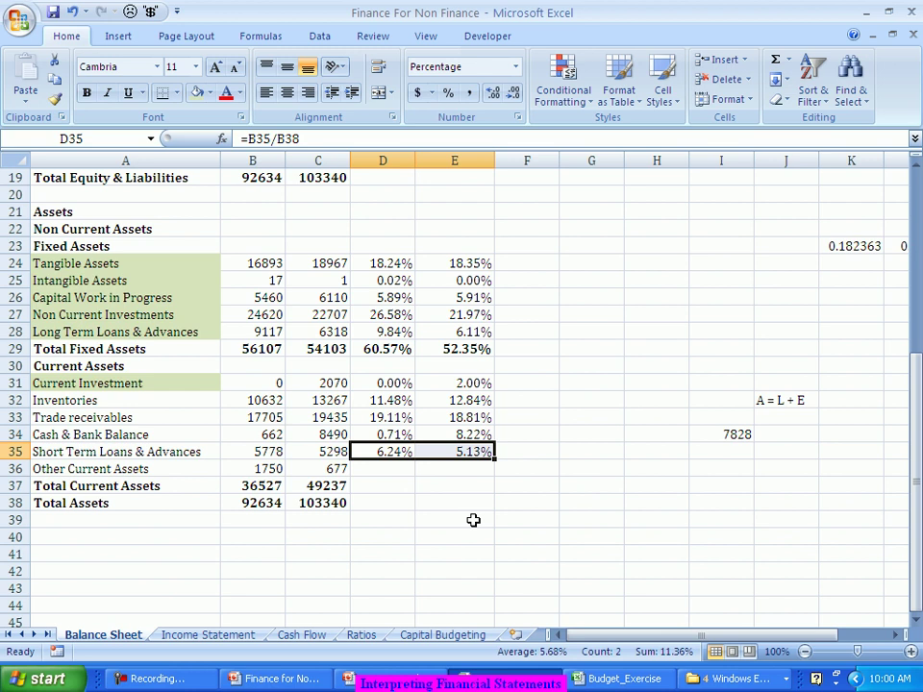
left_click(386, 471)
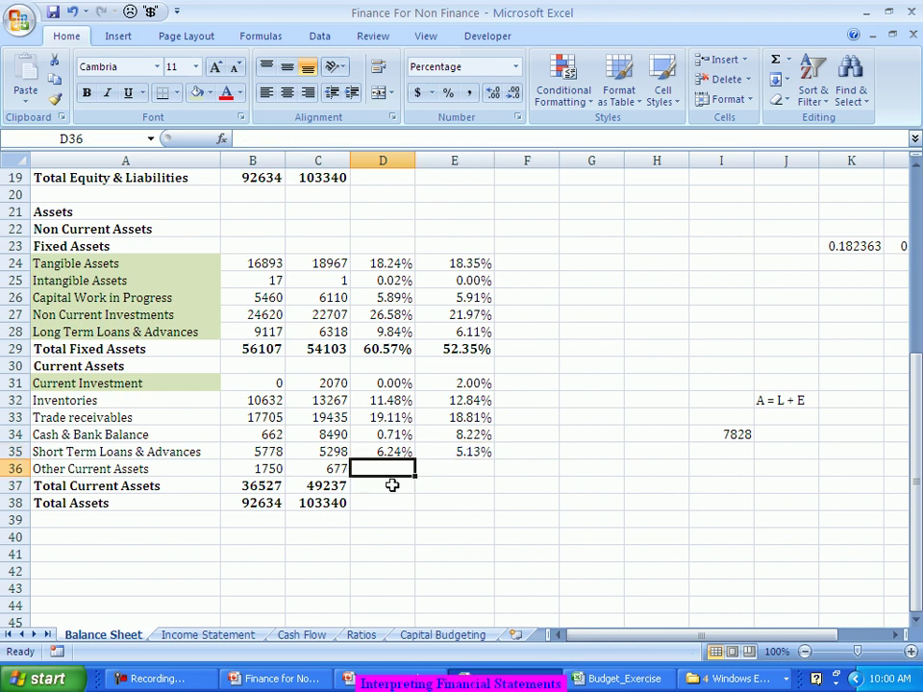
type("=")
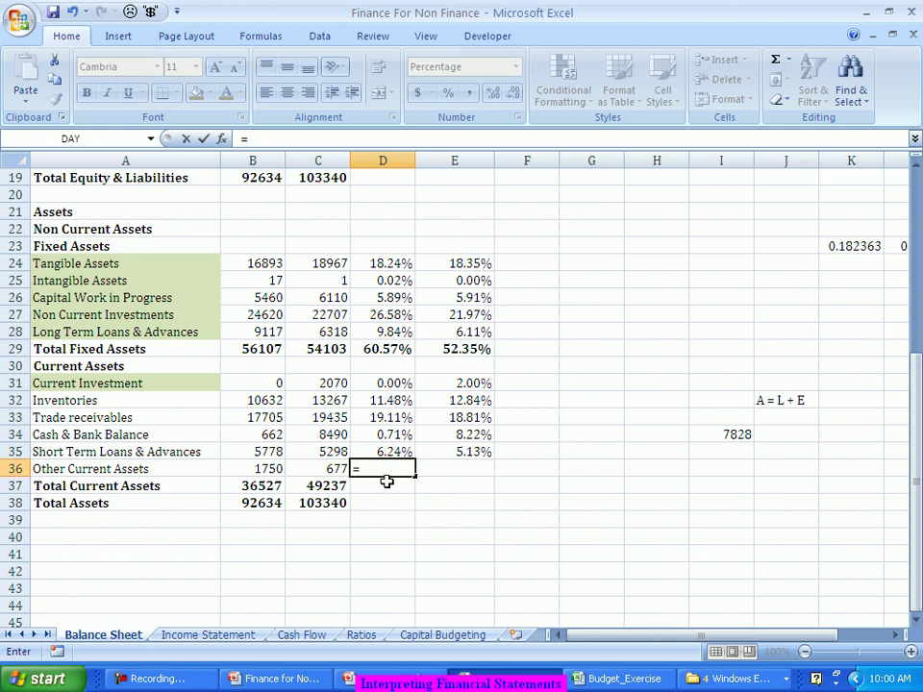
key("Escape")
- Compare the 2011 and 2012 shares of inventories and trade receivables in total assets
left_click(385, 412)
left_click_drag(386, 408, 428, 400)
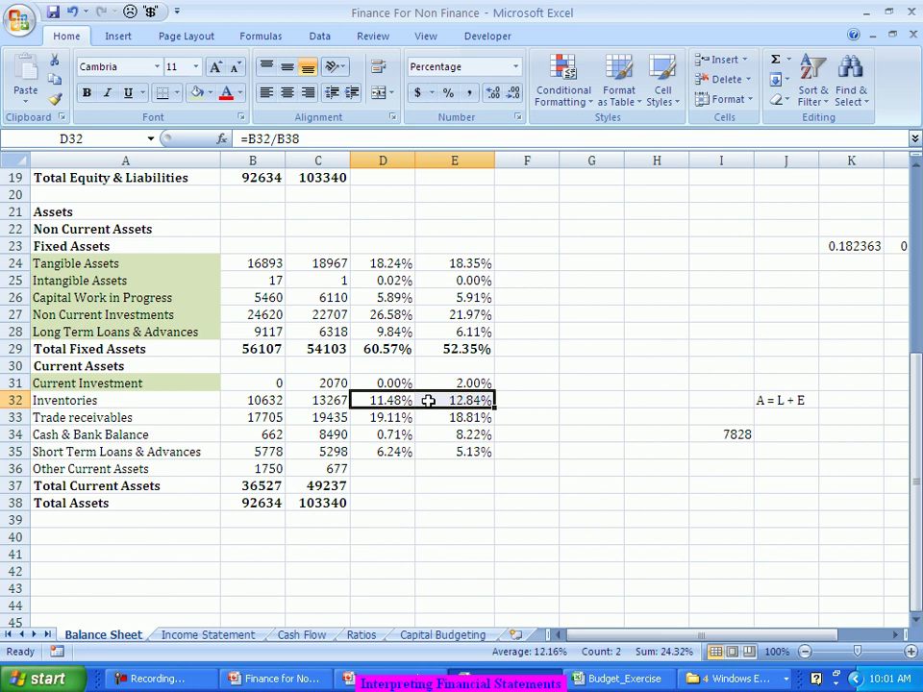
left_click(564, 480)
left_click(361, 417)
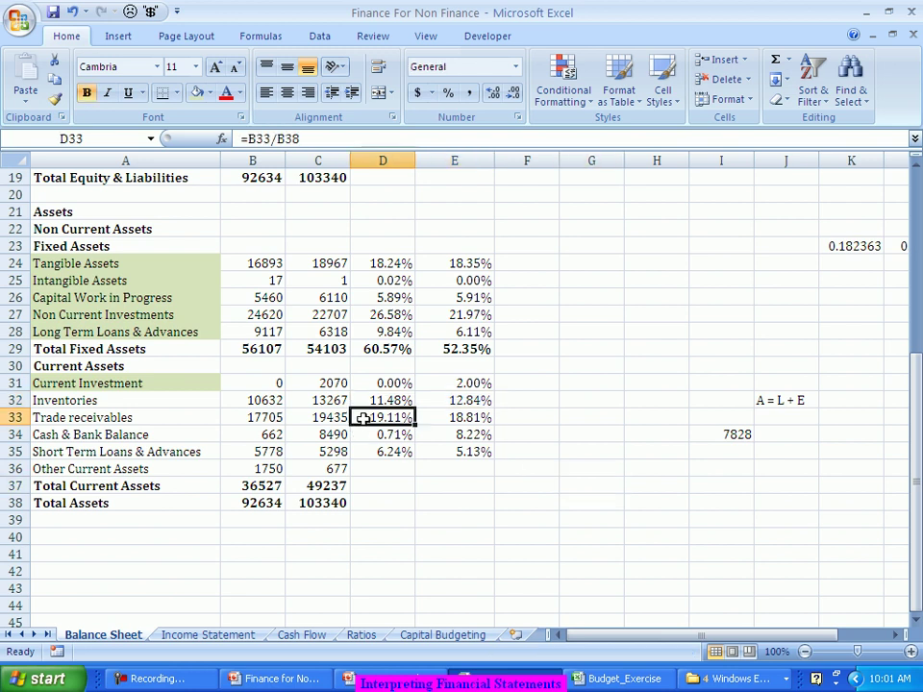
left_click_drag(361, 418, 452, 417)
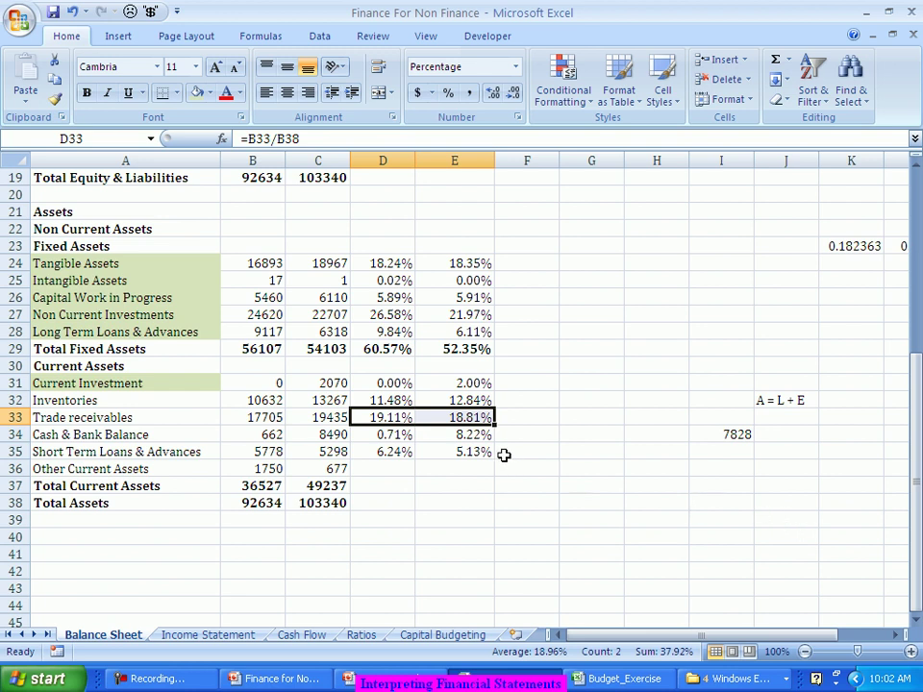
left_click(389, 400)
left_click(452, 400, "shift")
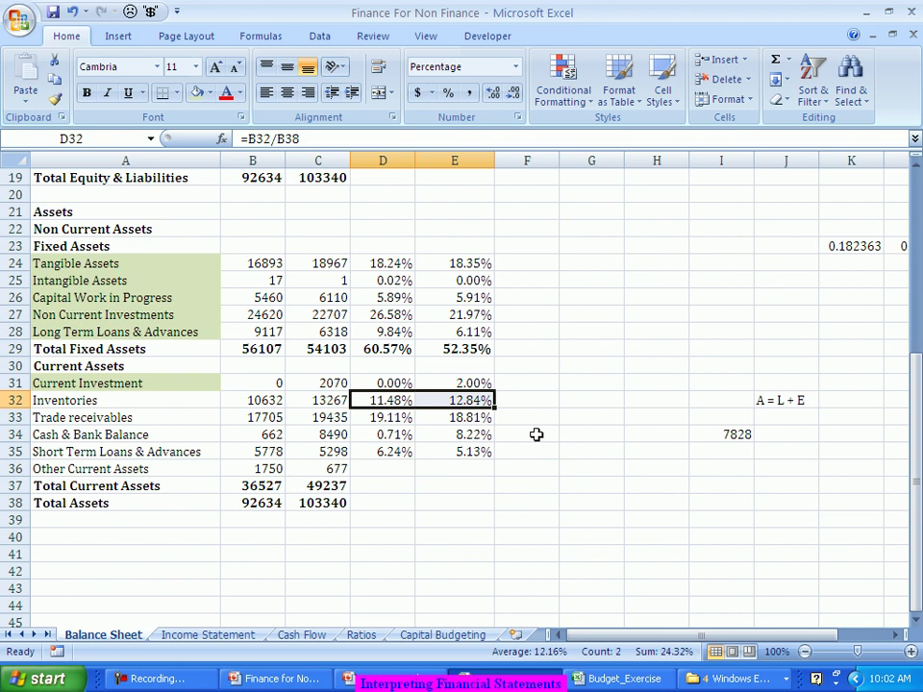
- Review the 2011 and 2012 shares of non current and current investments and of long term and short term loans and advances
left_click_drag(404, 315, 427, 315)
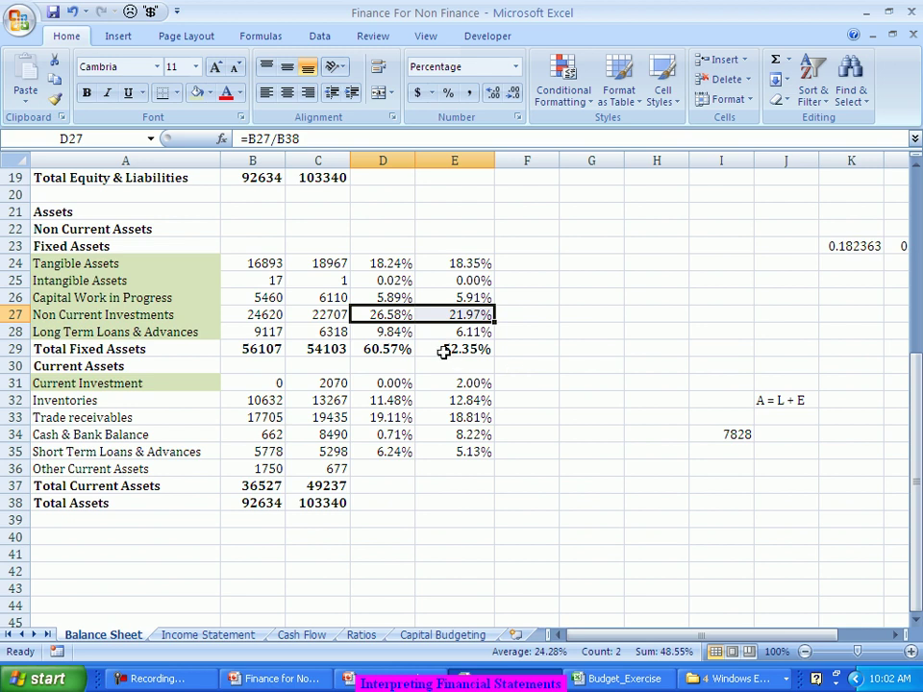
left_click_drag(388, 332, 427, 332)
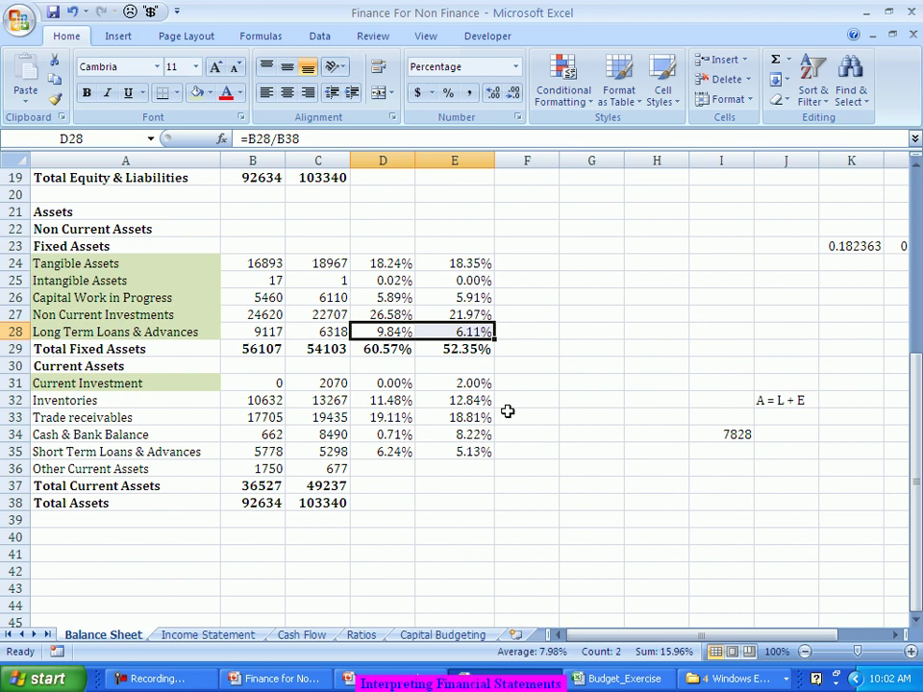
left_click_drag(387, 383, 445, 387)
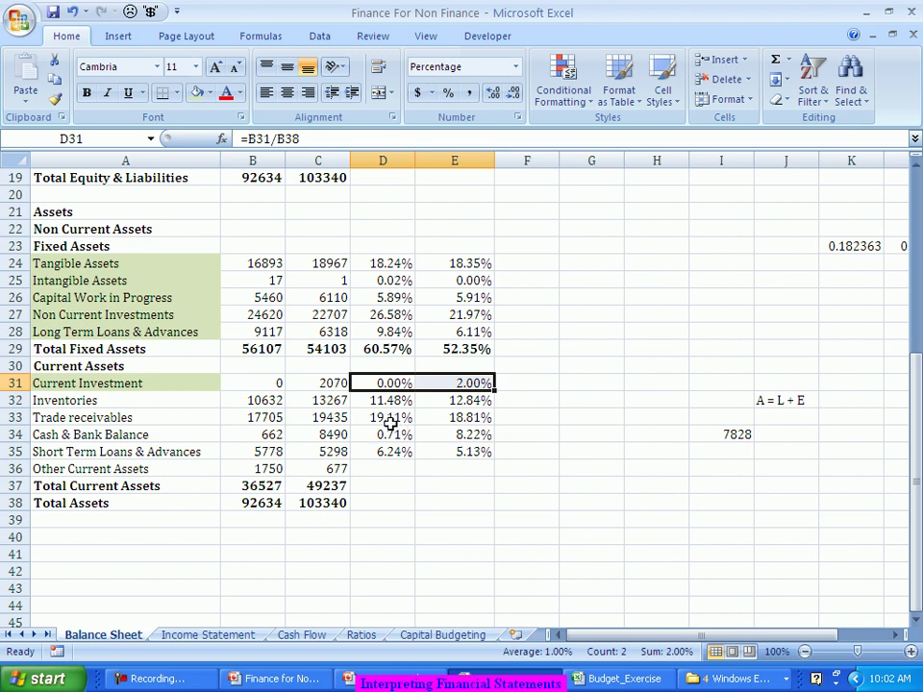
left_click_drag(389, 456, 472, 462)
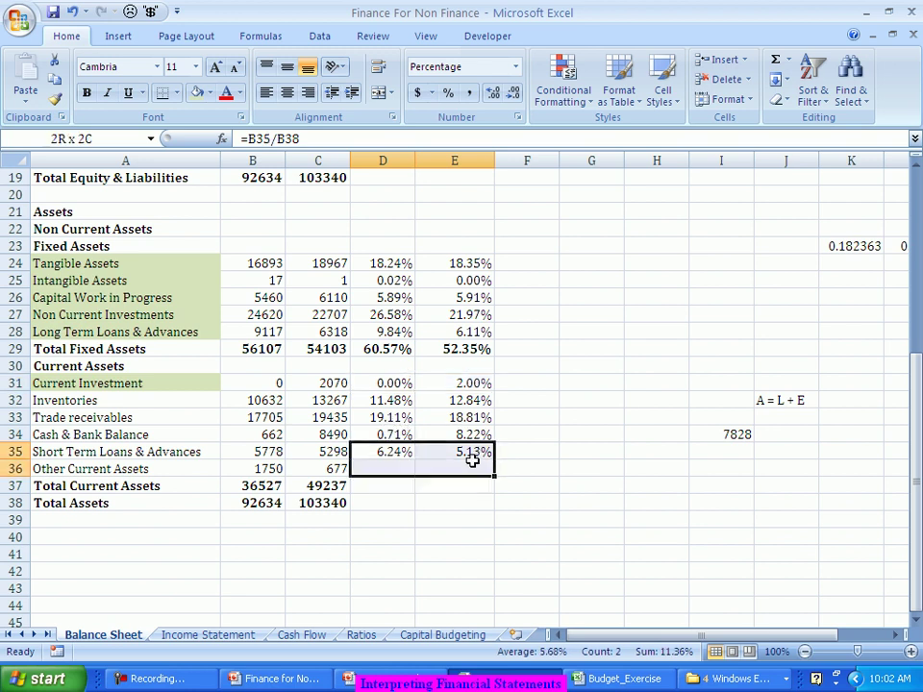
left_click(465, 464)
left_click_drag(408, 452, 444, 458)
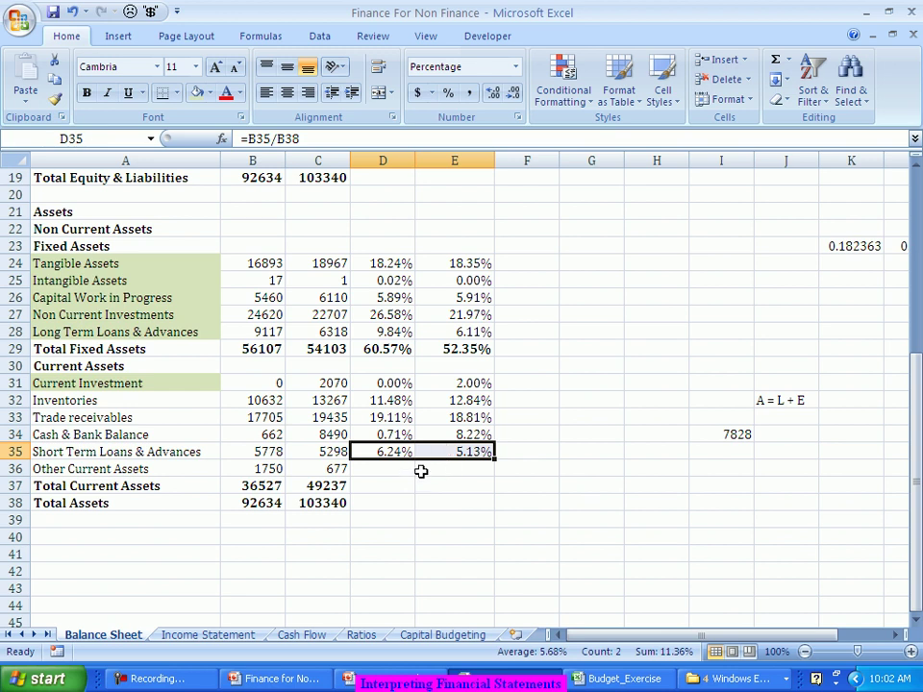
- Calculate the 2011 other current assets as a share of total assets in D36 with =B36/B38
left_click(400, 471)
type("=")
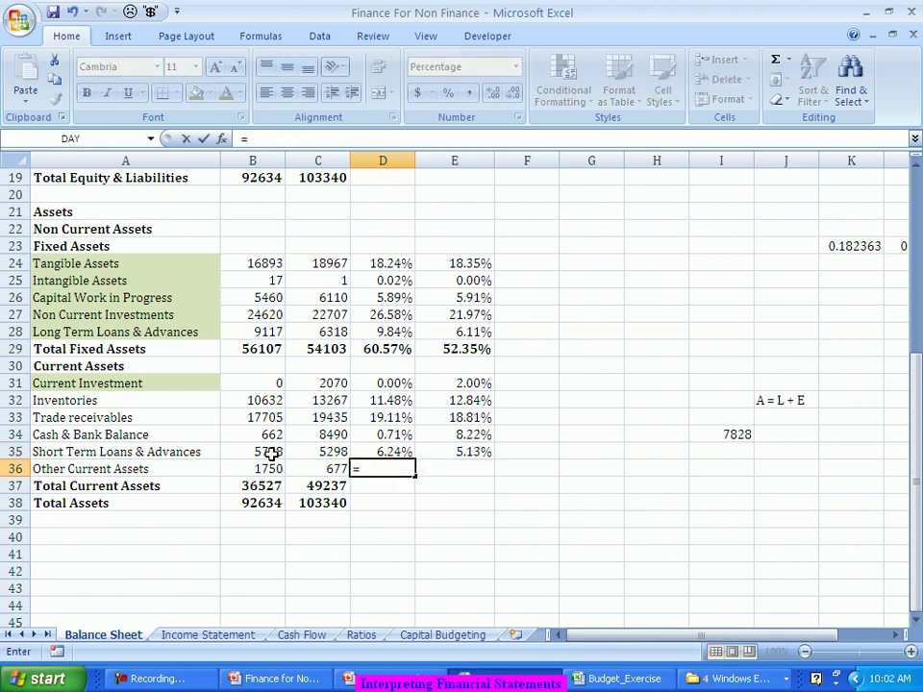
left_click(266, 468)
type("/")
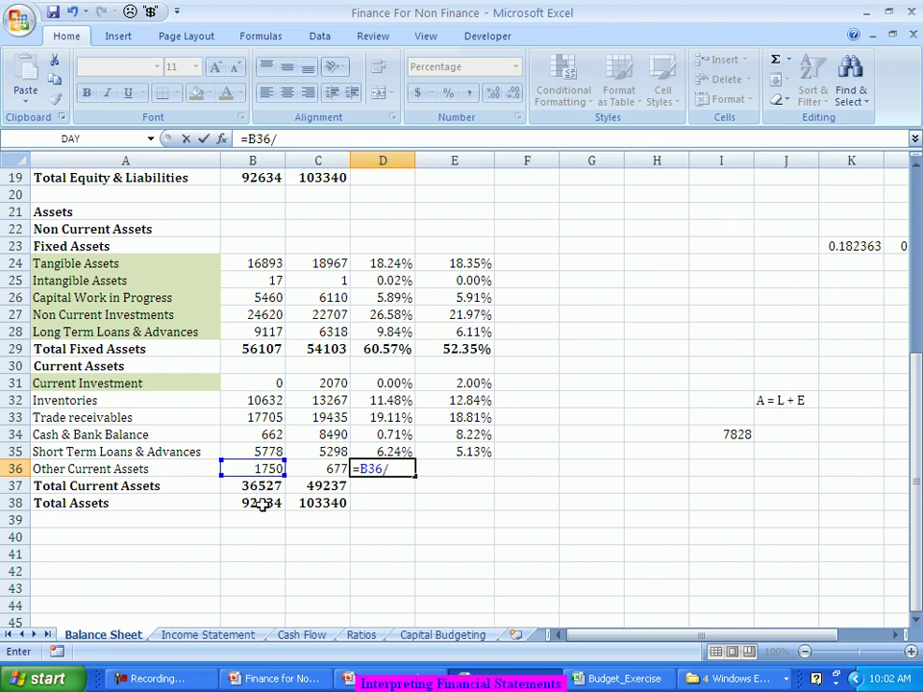
left_click(258, 501)
key("Tab")
- Calculate the 2012 other current assets as a share of total assets in E36 with =C36/C38
type("=")
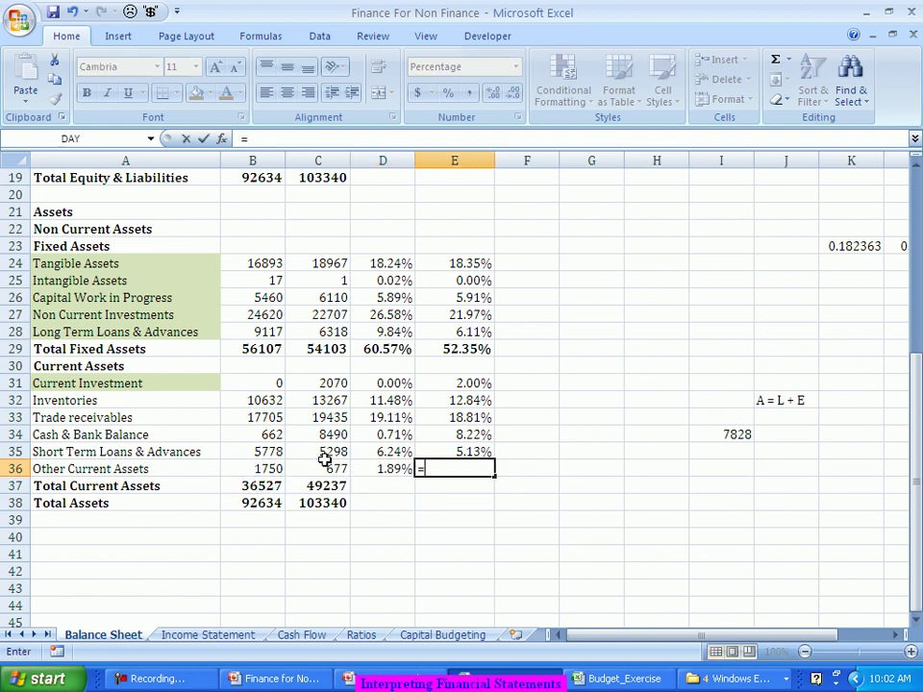
left_click(334, 468)
type("/")
left_click(332, 500)
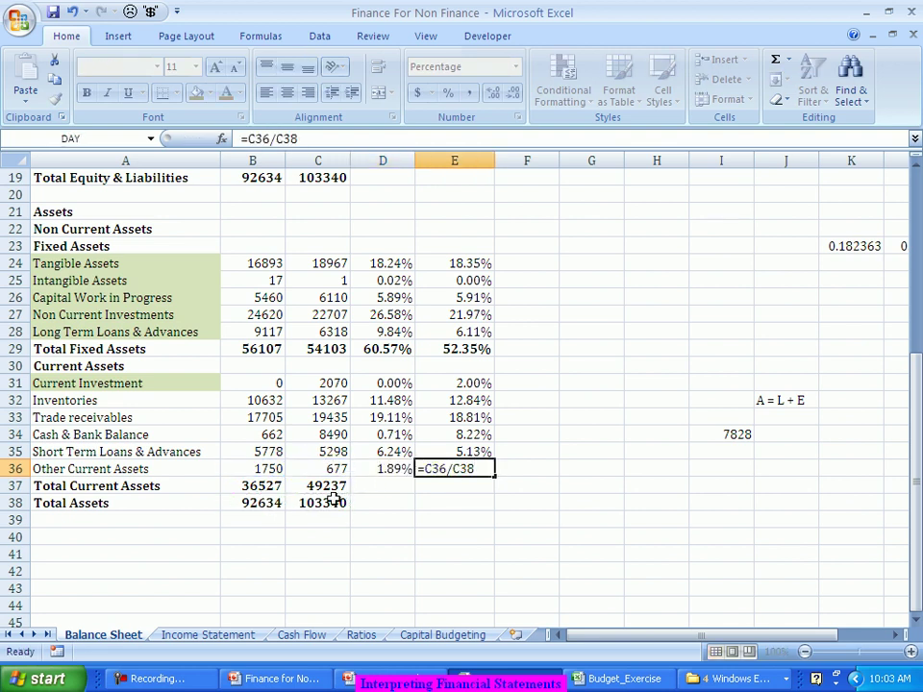
key("Tab")
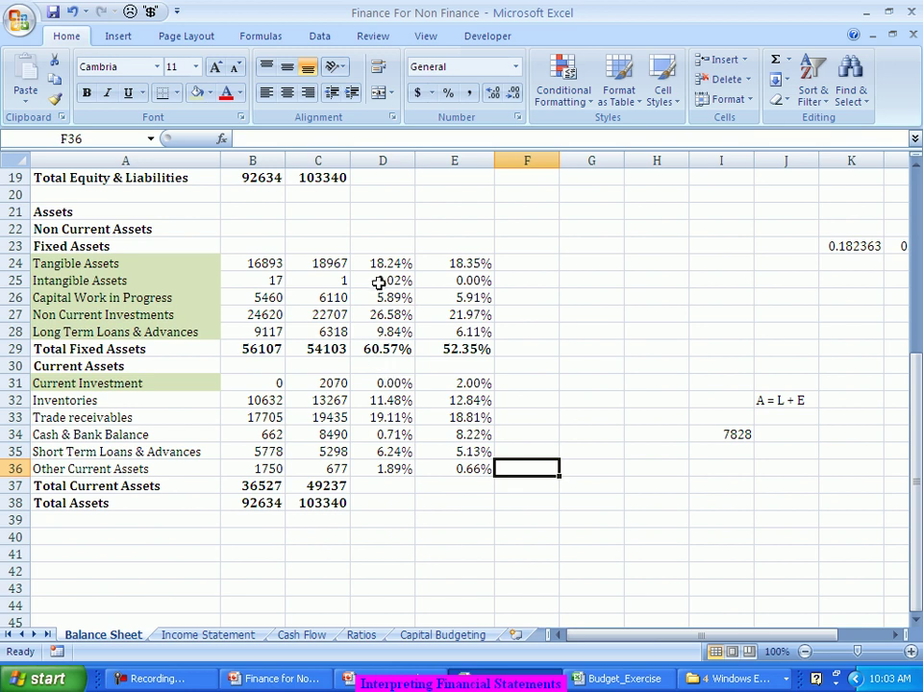
- Fill the percentage cells D24:E26 and D32:E33 with light blue
left_click_drag(381, 264, 462, 264)
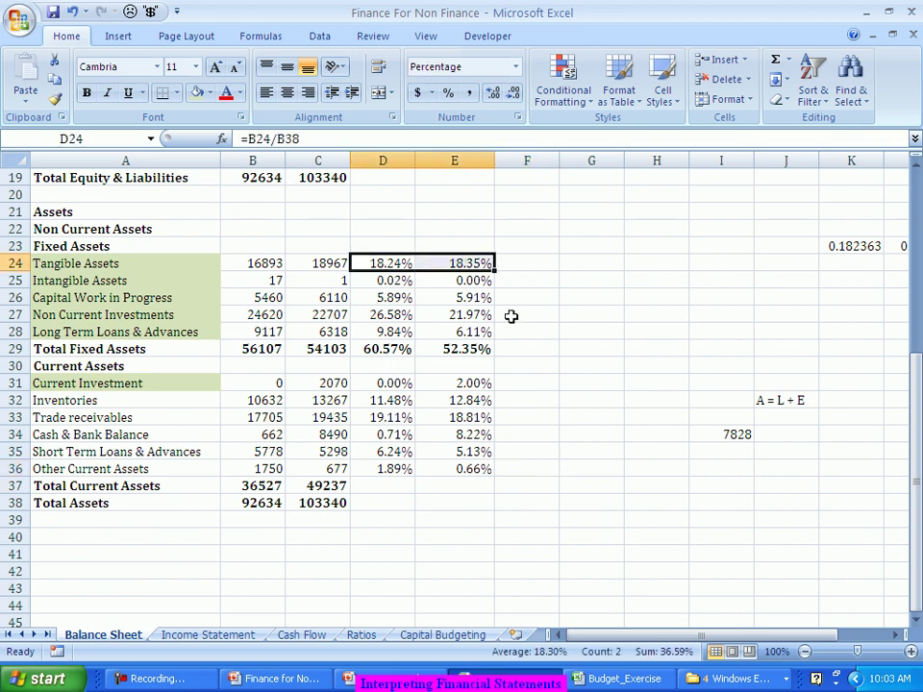
left_click(211, 94)
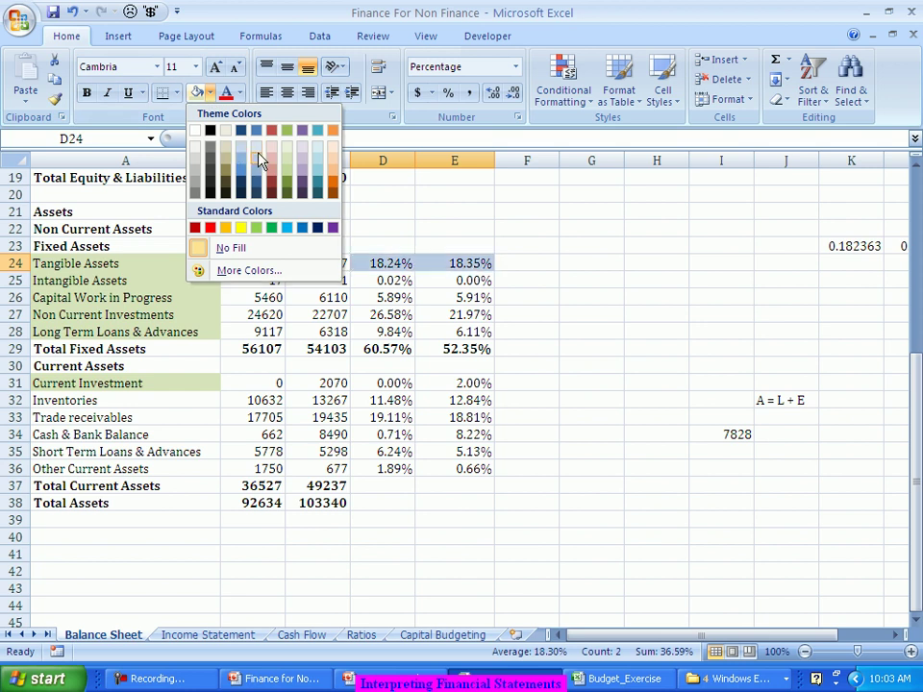
left_click(259, 158)
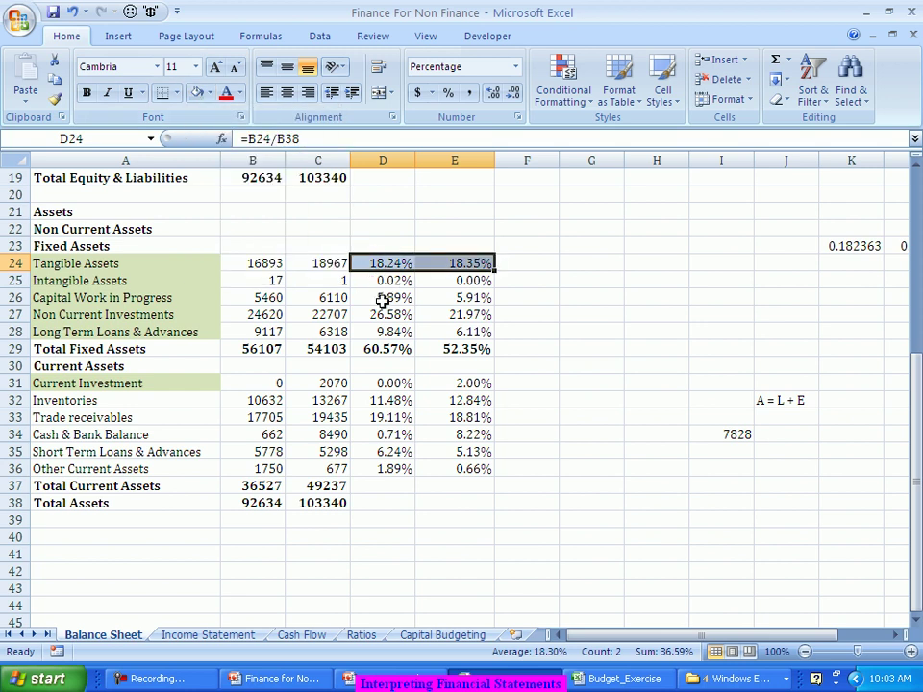
left_click_drag(402, 279, 456, 280)
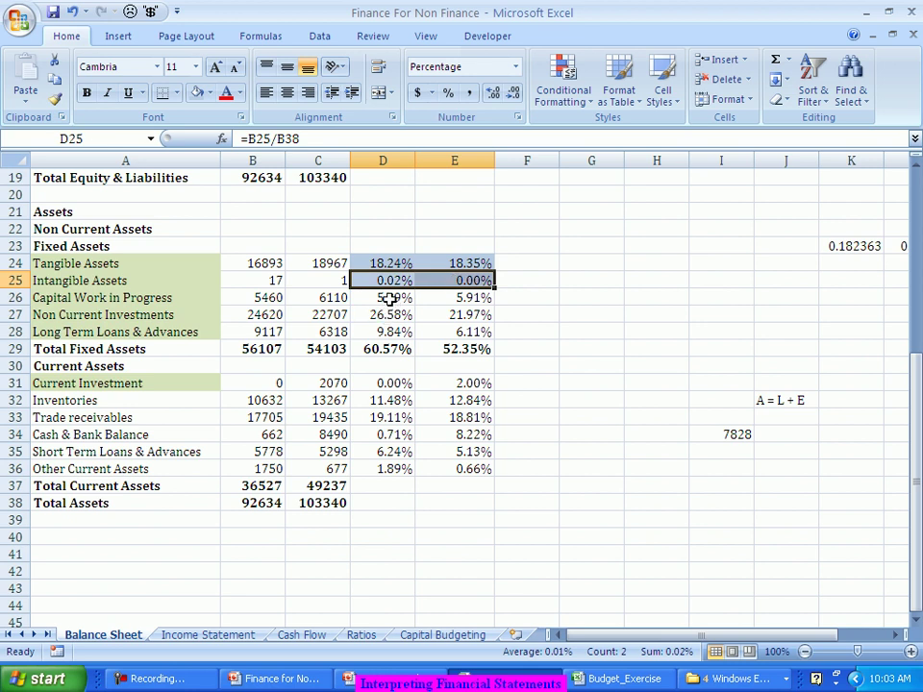
left_click_drag(389, 297, 442, 305)
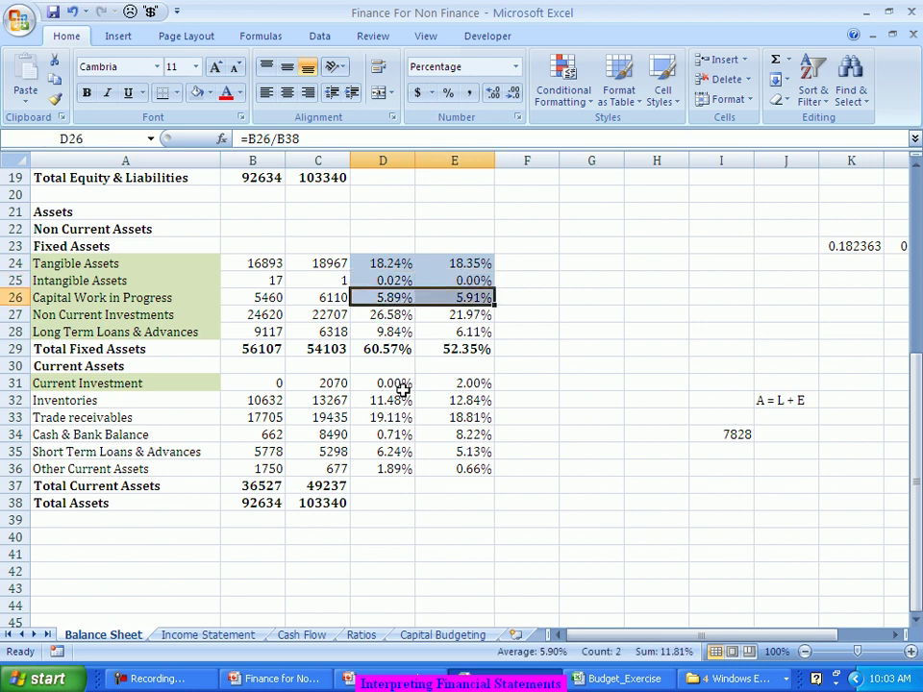
left_click_drag(389, 400, 432, 409)
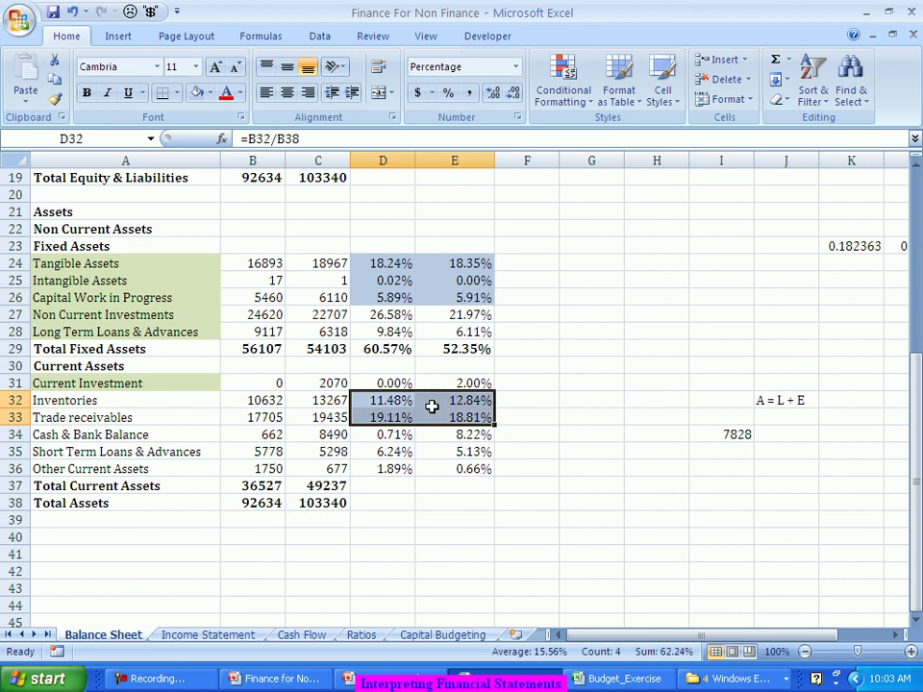
left_click(554, 437)
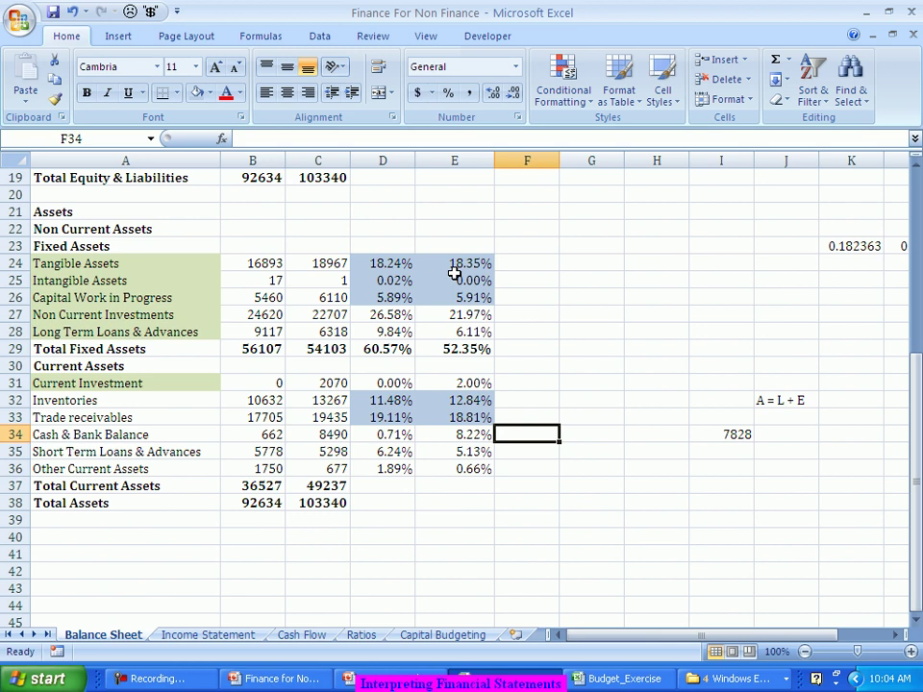
- Compare the highlighted shares of inventories and trade receivables with those of tangible assets
left_click(378, 401)
left_click_drag(378, 401, 428, 413)
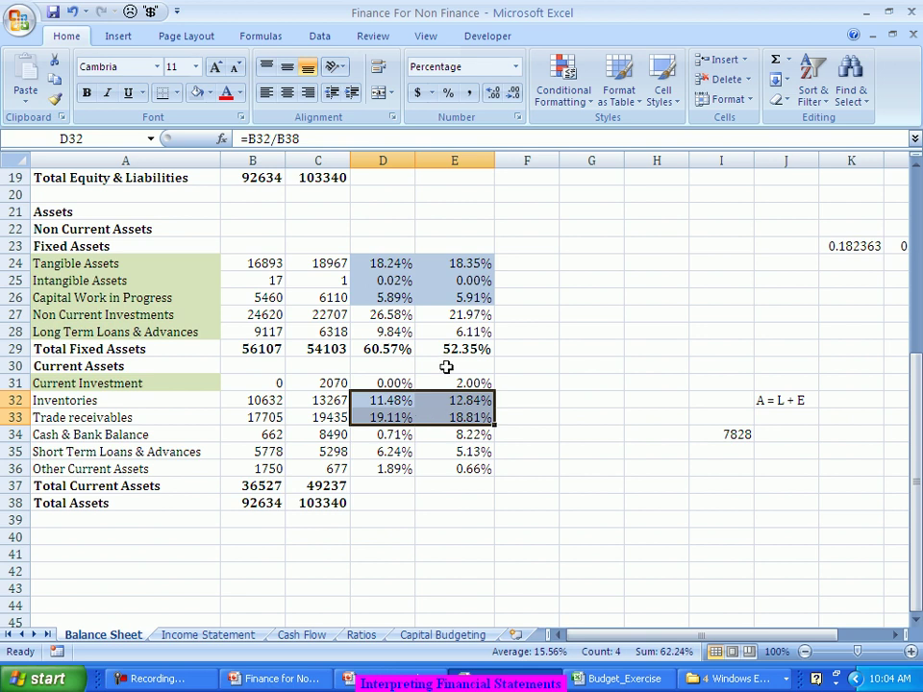
left_click_drag(386, 264, 466, 263)
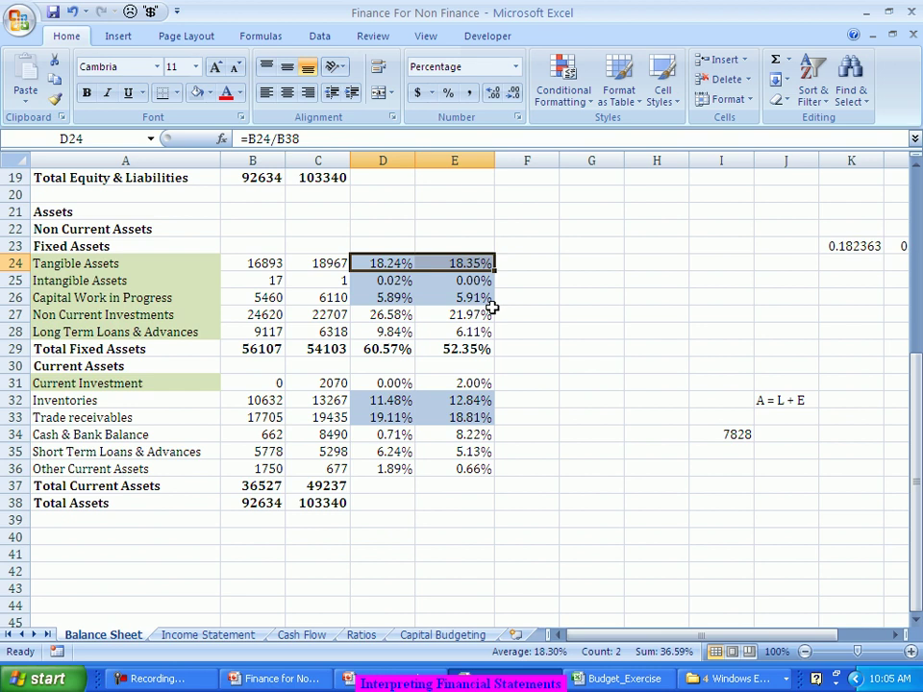
- Calculate the 2011 trade payables as a share of total equity and liabilities in D15 with =B15/B19
scroll(492, 308, "up", 6)
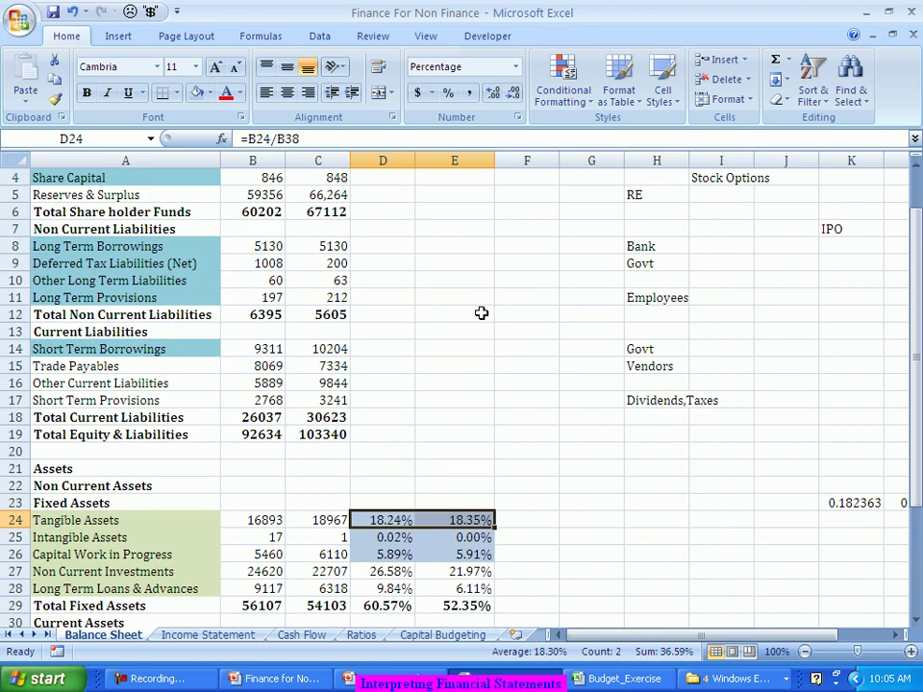
scroll(482, 313, "down", 1)
scroll(480, 314, "up", 1)
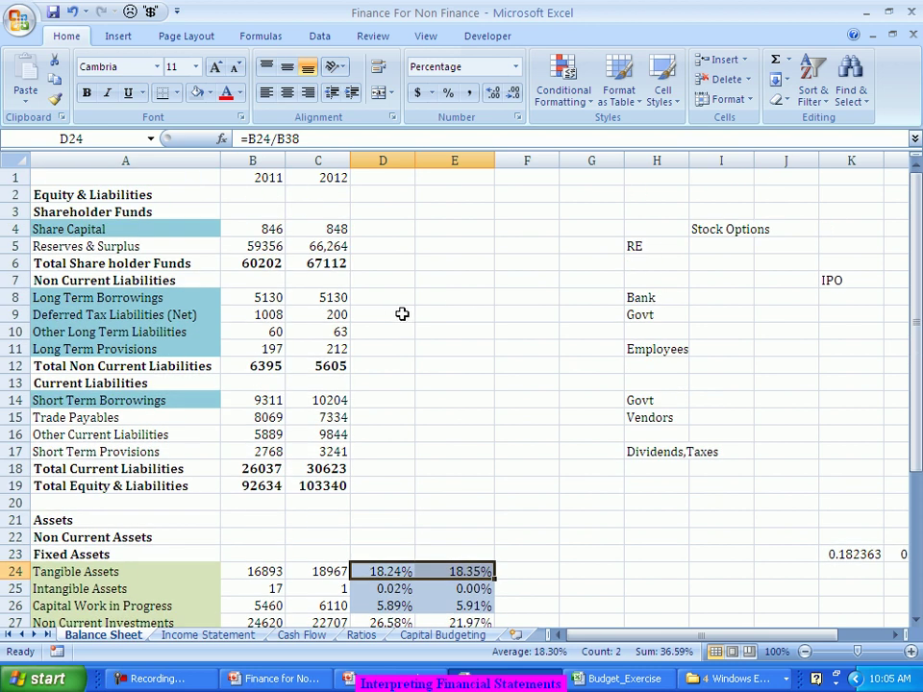
left_click(390, 421)
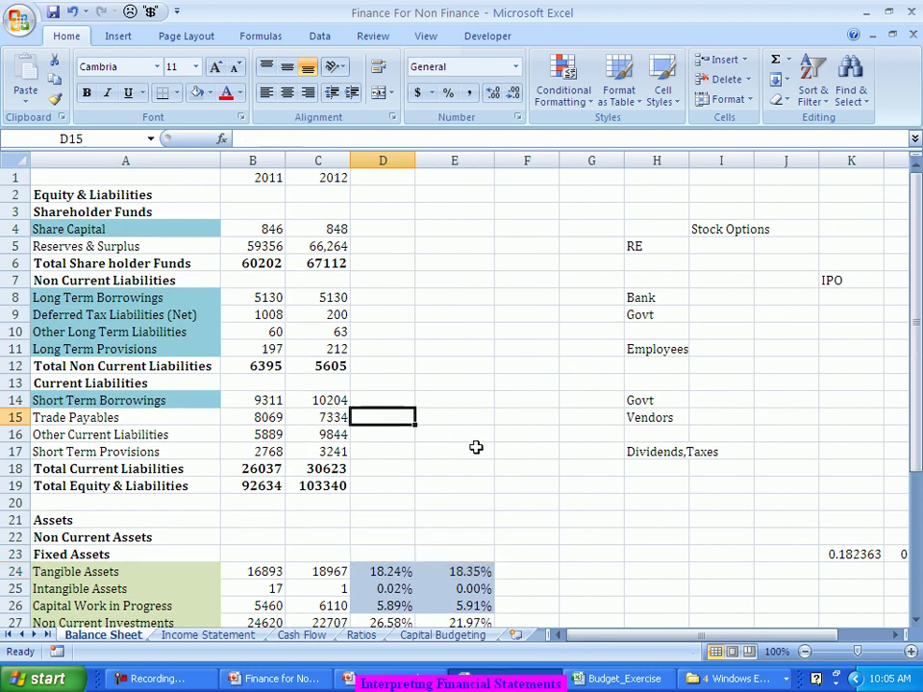
type("=")
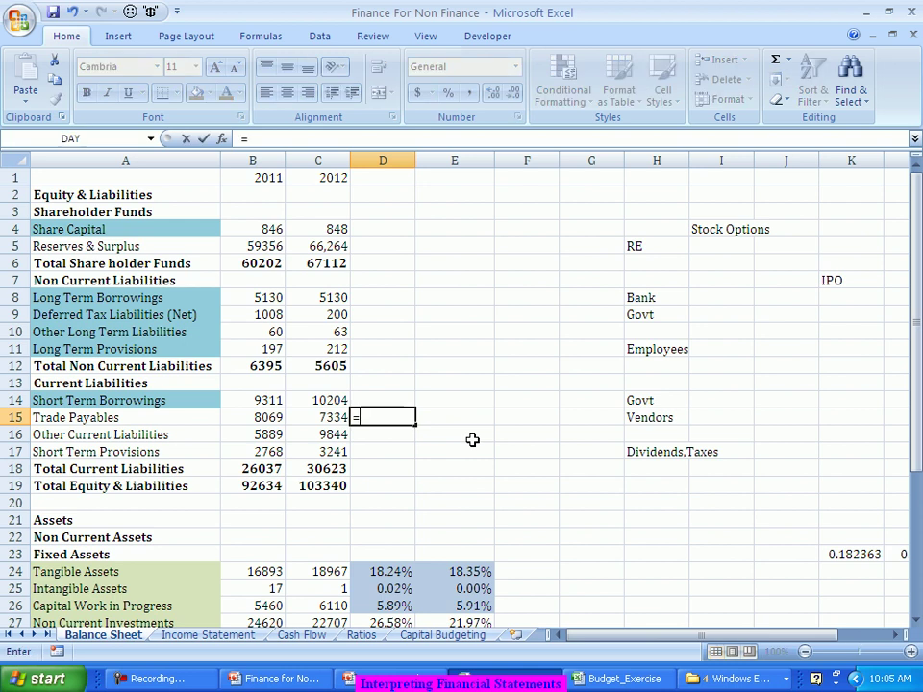
left_click(272, 415)
type("/")
left_click(251, 483)
key("Tab")
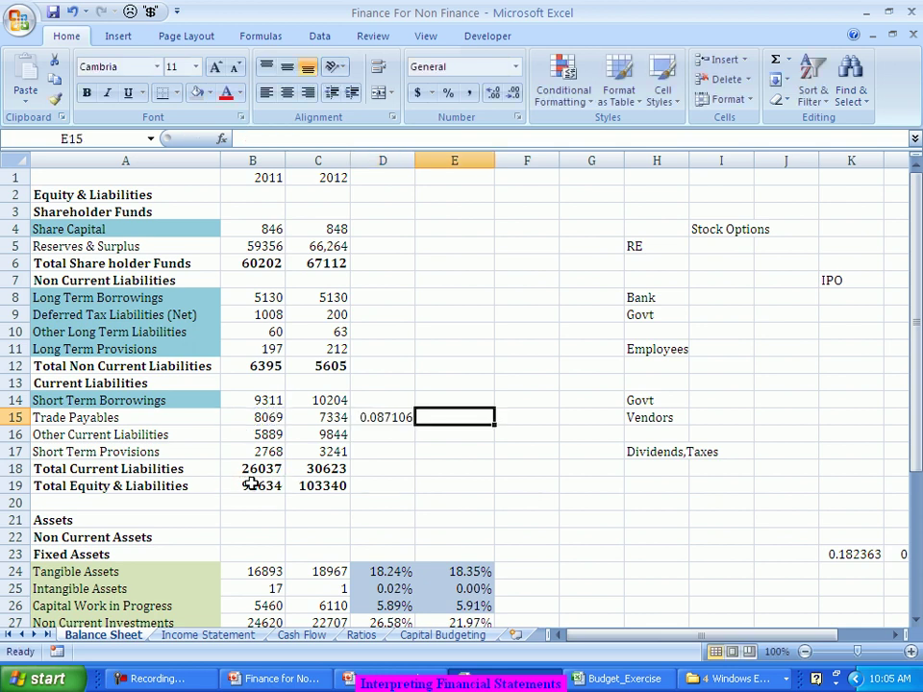
- Calculate the 2012 trade payables as a share of total equity and liabilities in E15 with =C15/C19
type("=")
left_click(328, 418)
type("/")
left_click(325, 486)
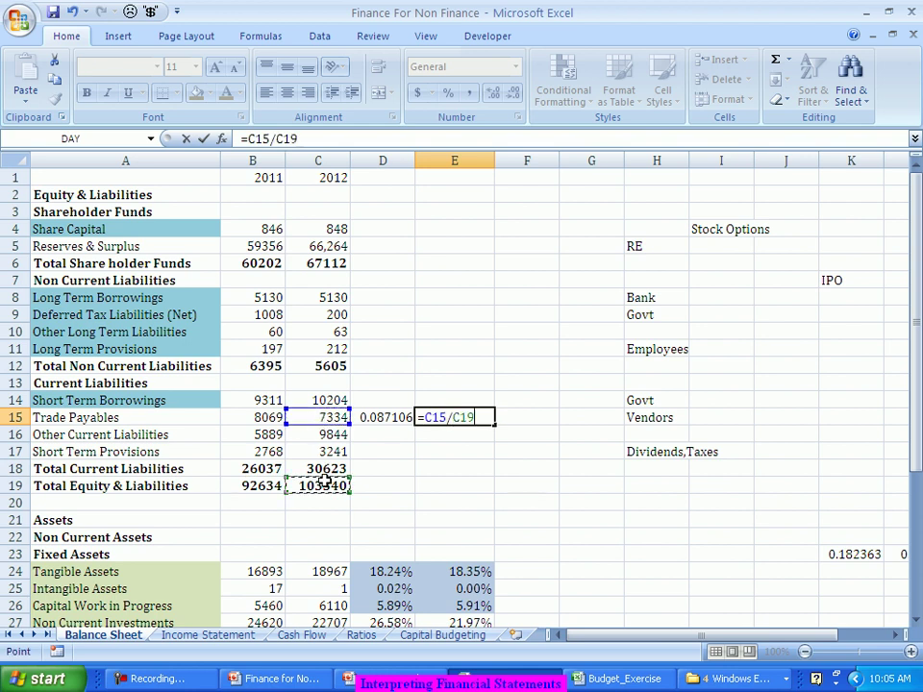
key("Tab")
- Format the liabilities share cells D8:E17 as percentages with two decimal places
left_click_drag(386, 419, 442, 416)
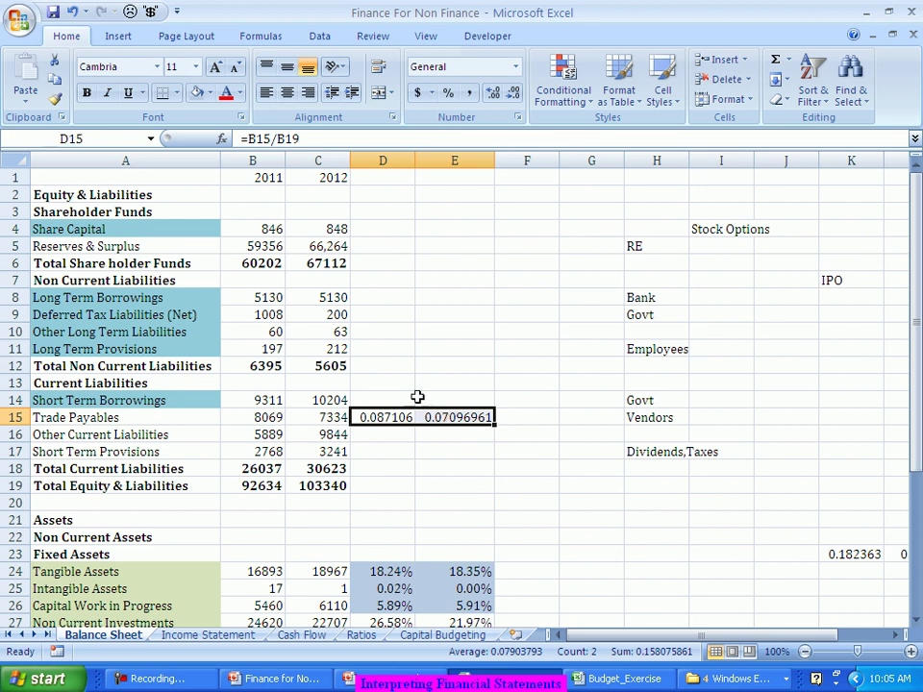
left_click_drag(361, 300, 463, 450)
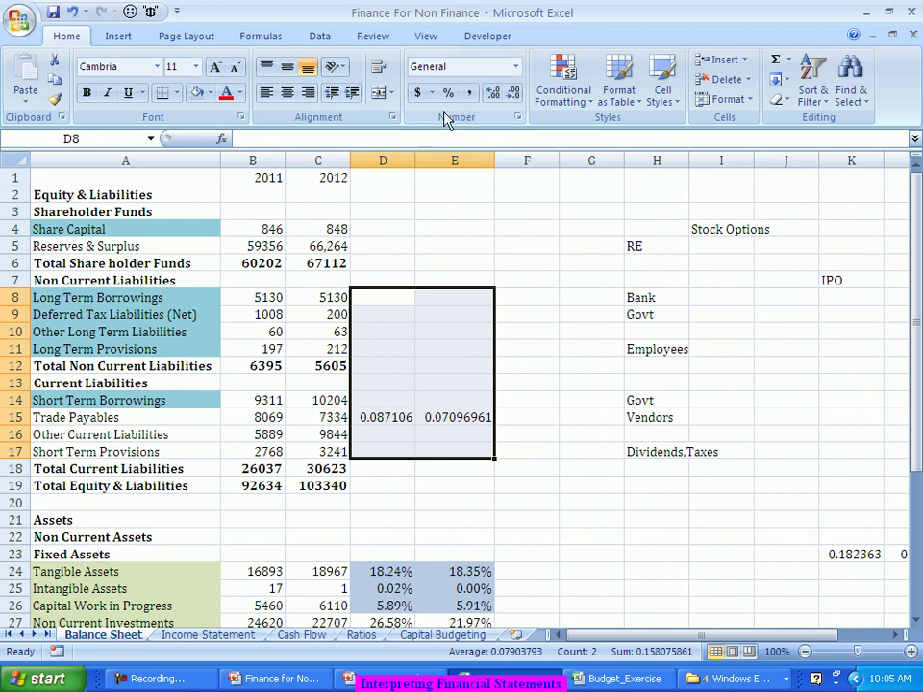
left_click(449, 93)
left_click(492, 92)
left_click(493, 93)
left_click(501, 470)
- Compare the 2011 and 2012 trade payables shares and review them alongside the asset shares
left_click(406, 418)
left_click(456, 422)
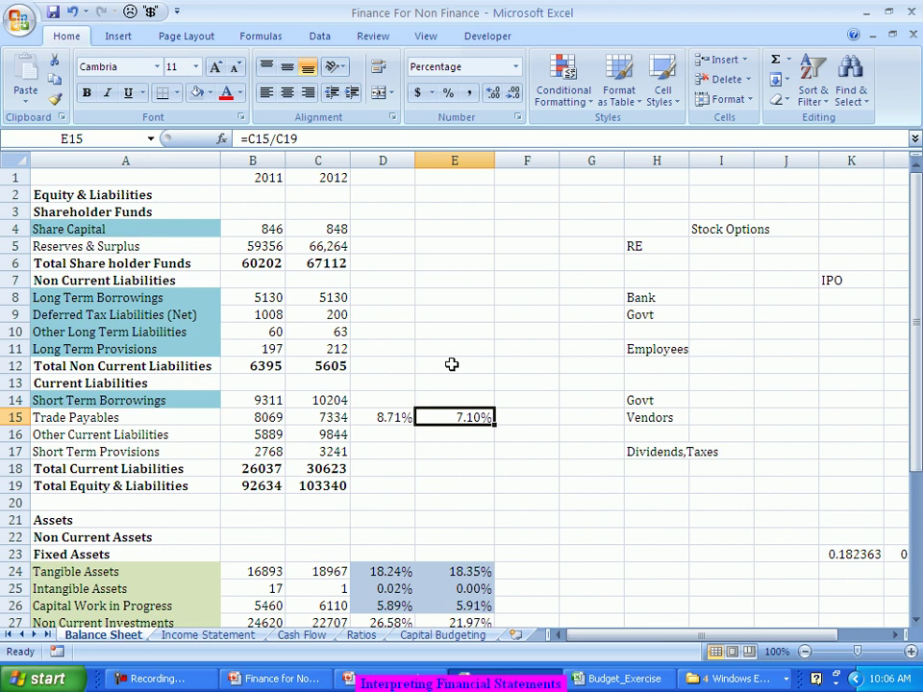
scroll(559, 379, "down", 4)
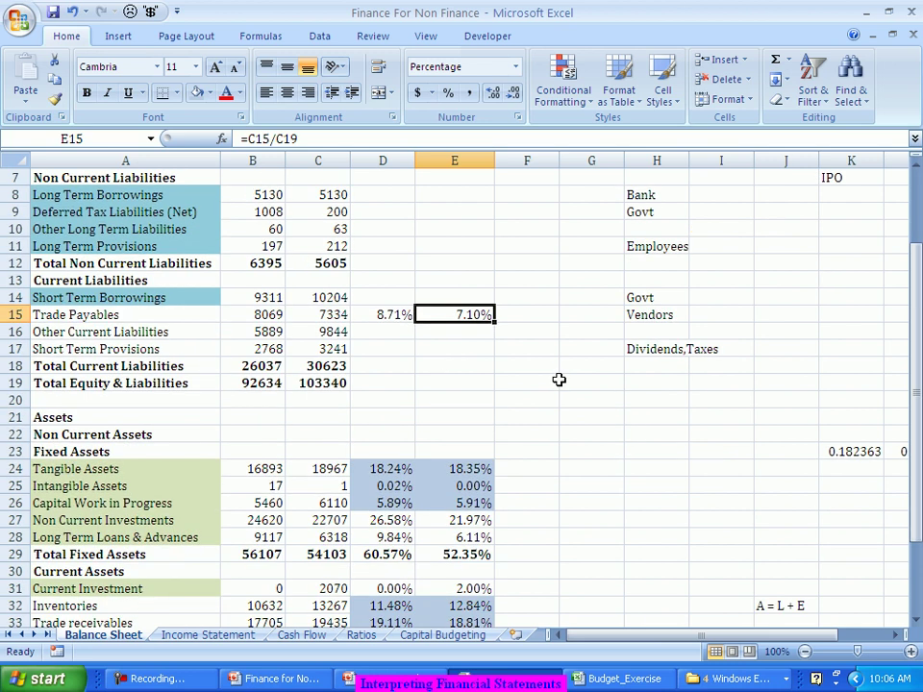
- Compare the 2011 and 2012 trade receivables shares in row 33 with the trade payables shares in row 15
left_click_drag(373, 516, 462, 520)
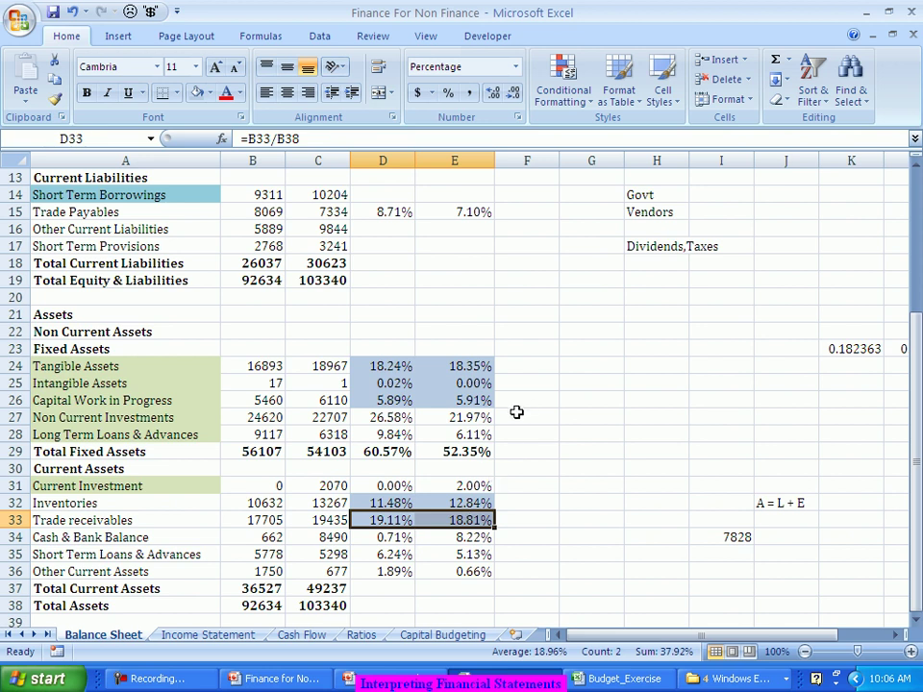
scroll(517, 413, "up", 4)
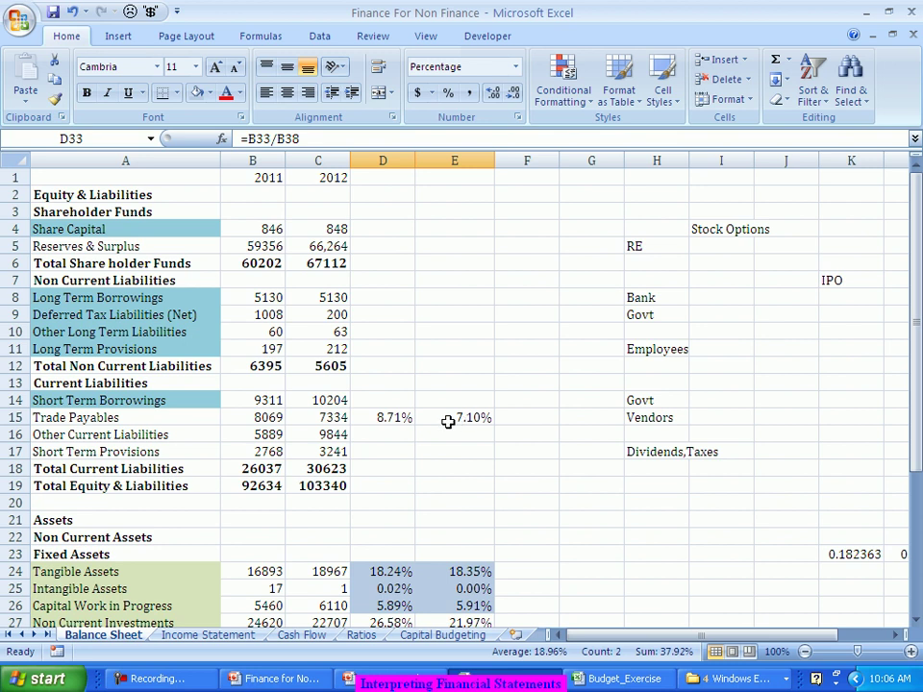
left_click_drag(398, 418, 481, 424)
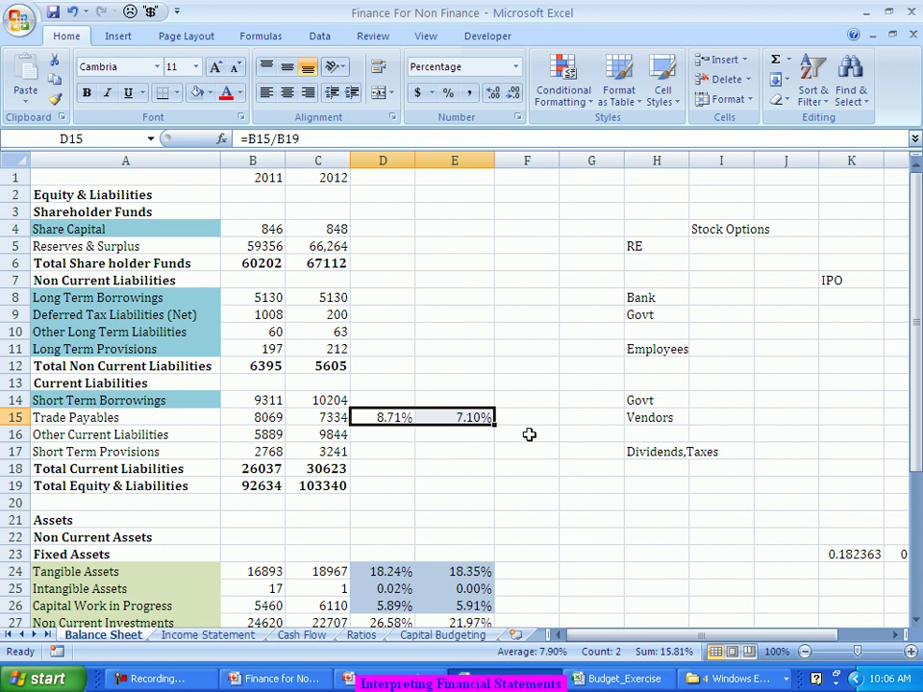
- Calculate the 2011 other current liabilities as a share of total equity and liabilities in D16 with =B16/B19
left_click(397, 435)
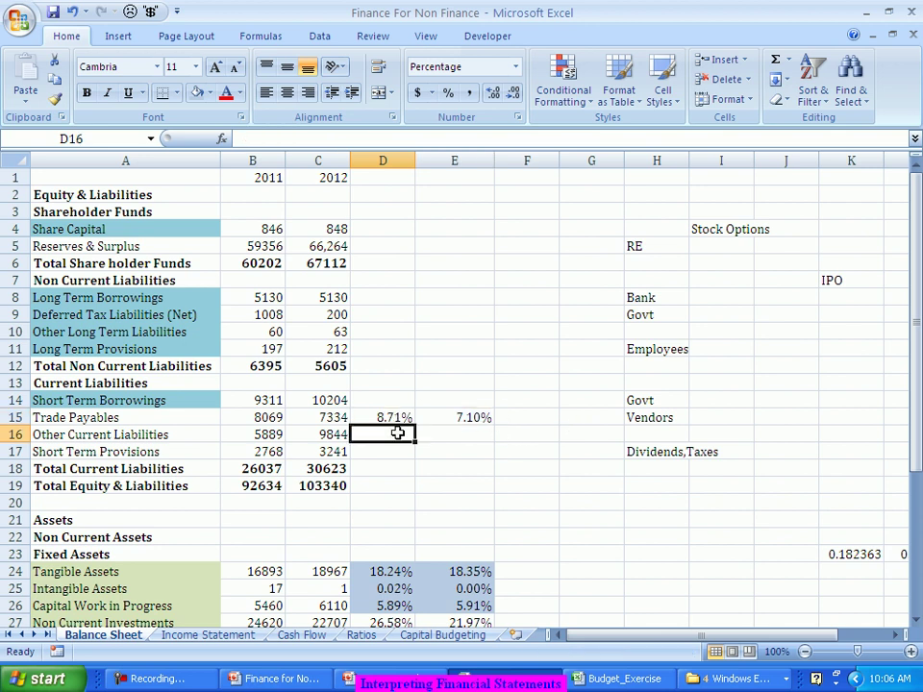
type("=")
left_click(261, 435)
type("/")
left_click(262, 484)
key("Tab")
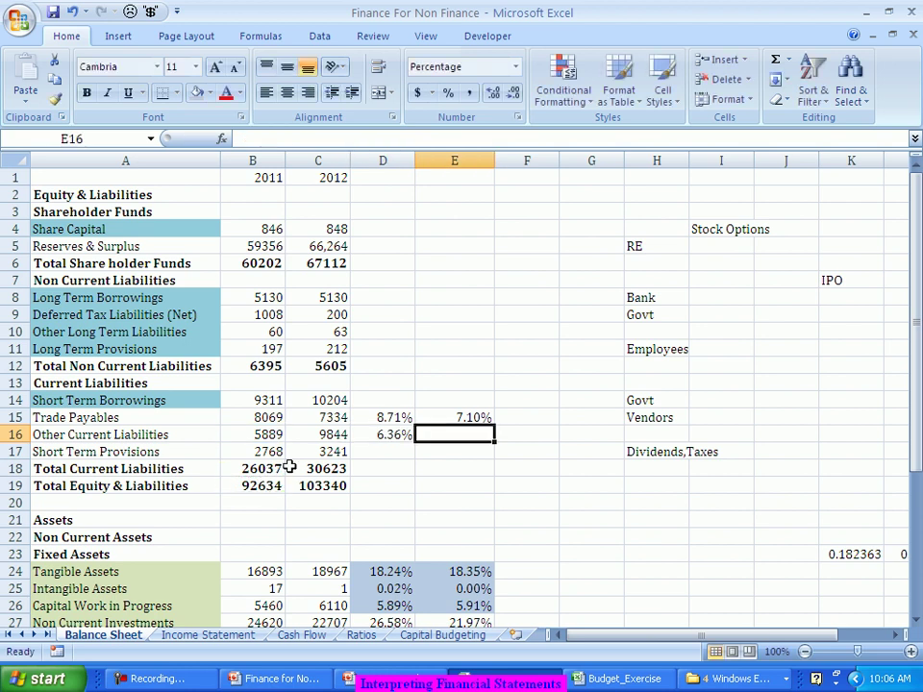
- Calculate the 2012 other current liabilities as a share of total equity and liabilities in E16 with =C16/C19
type("=")
left_click(320, 434)
type("/")
left_click(325, 486)
key("Tab")
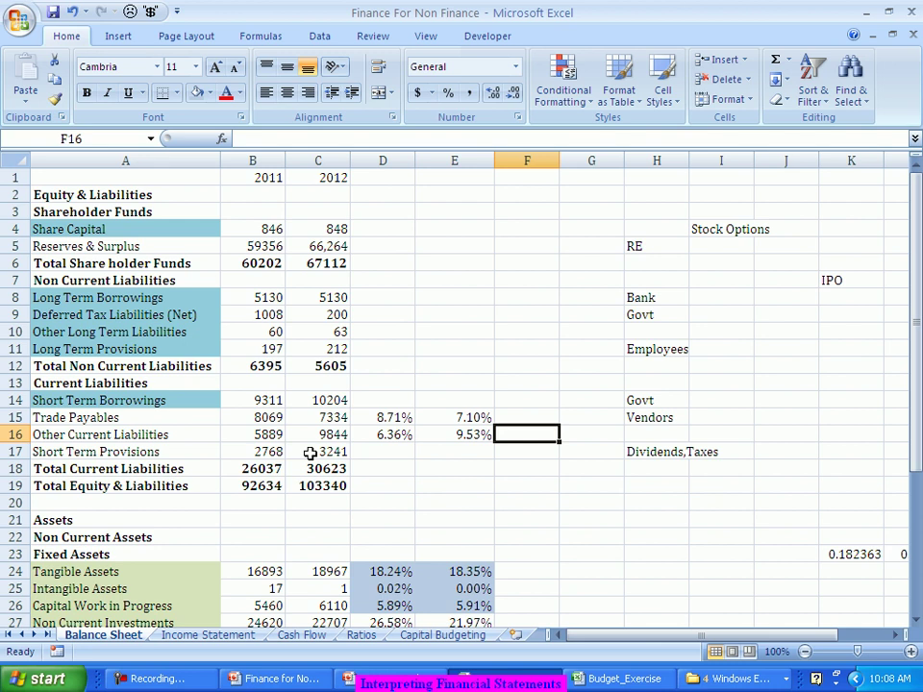
- Review the fixed asset shares and examine the profitability, efficiency, liquidity, financial gearing and investment categories on the Ratios sheet
scroll(311, 452, "down", 4)
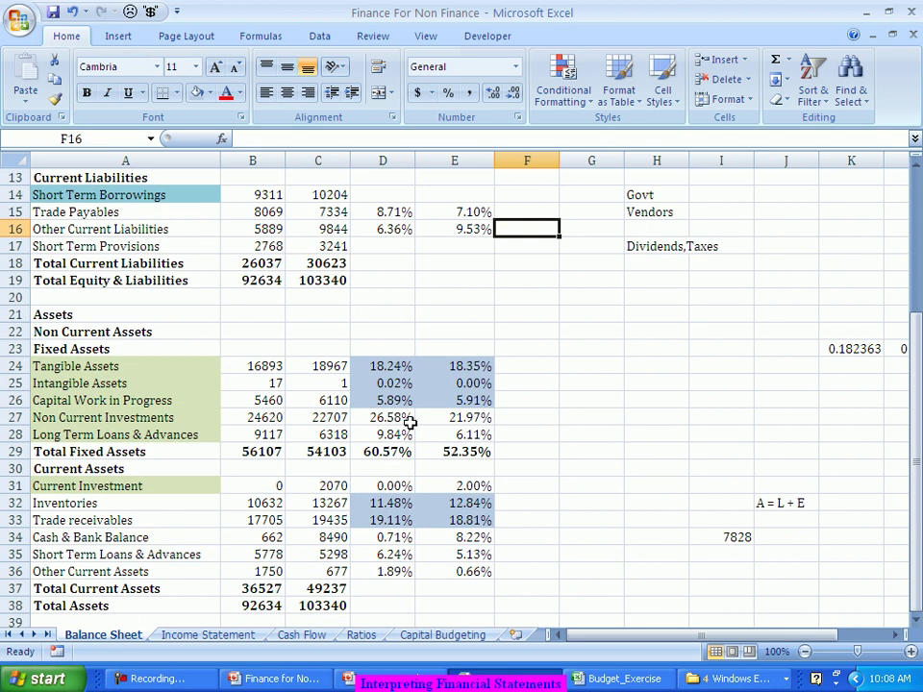
left_click_drag(404, 365, 458, 402)
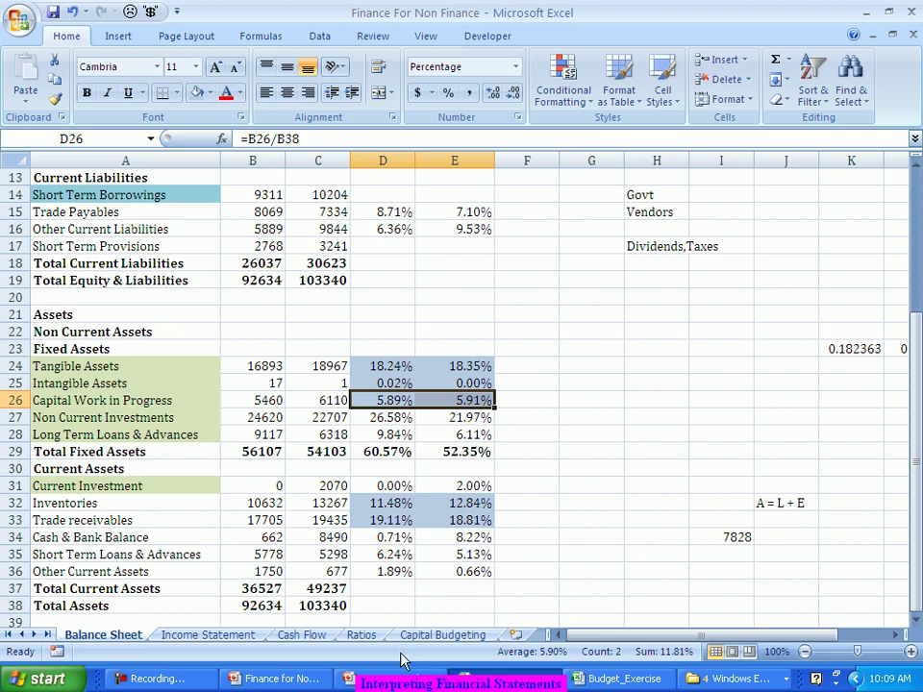
left_click(363, 635)
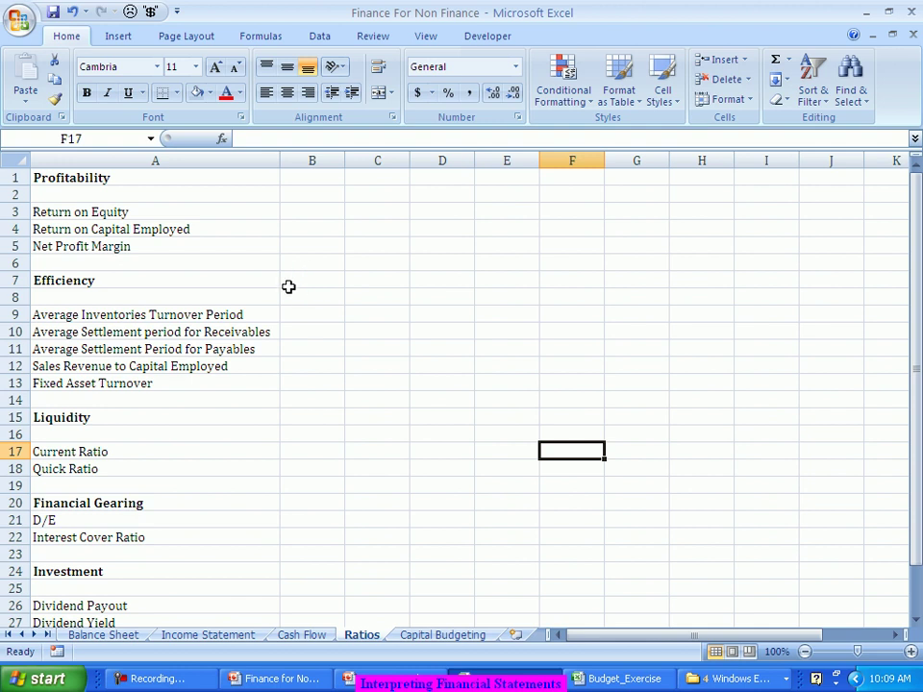
left_click(69, 174)
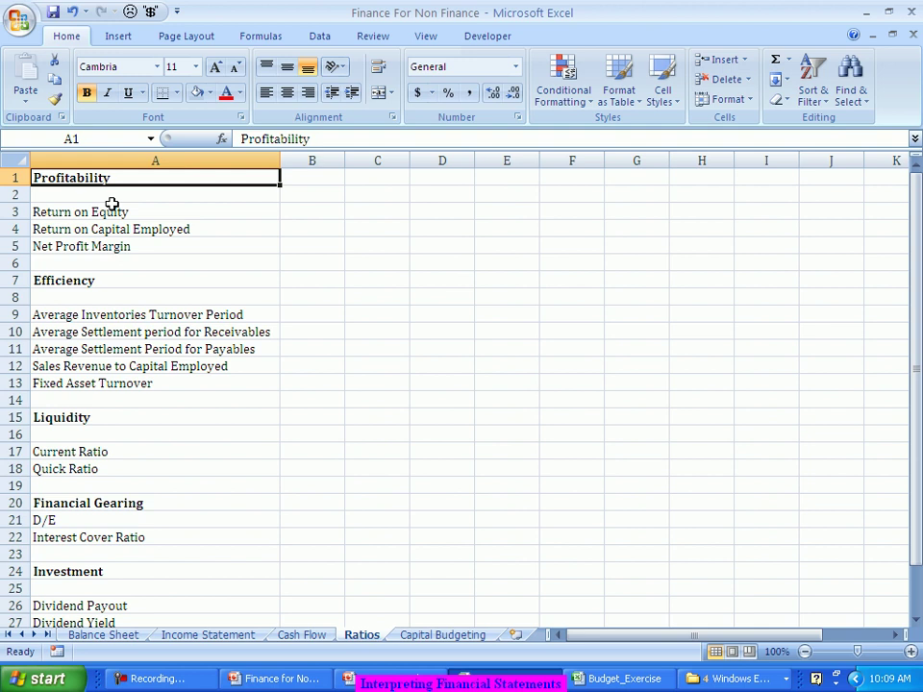
left_click(113, 295)
left_click(115, 282)
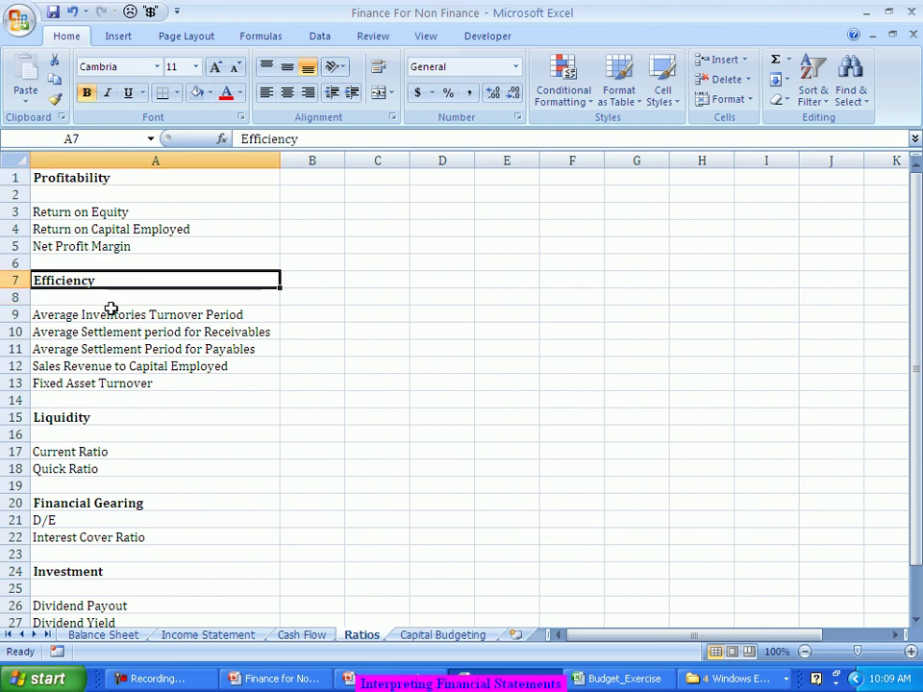
left_click(114, 413)
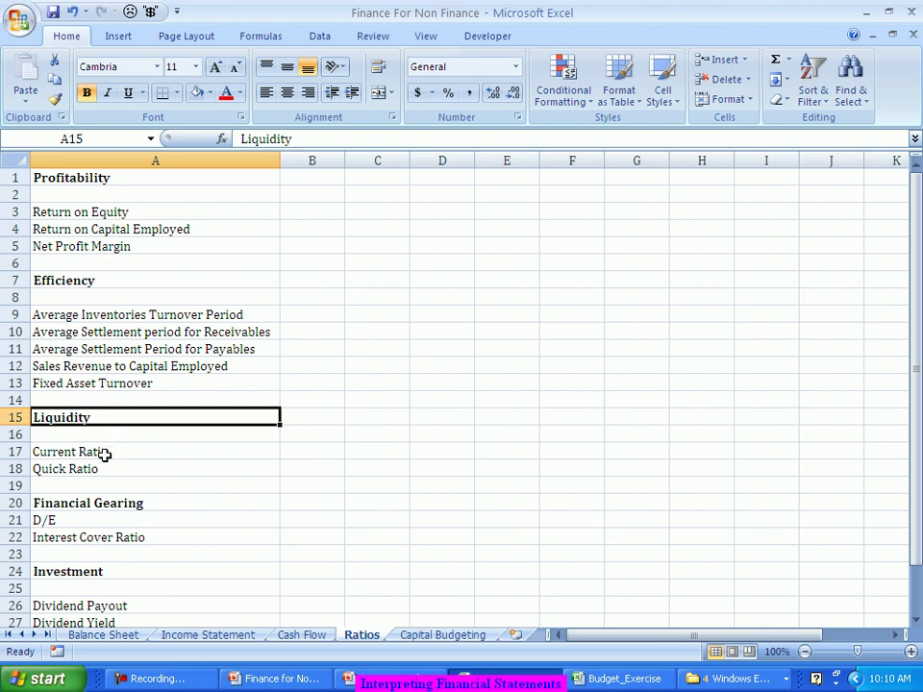
left_click(118, 507)
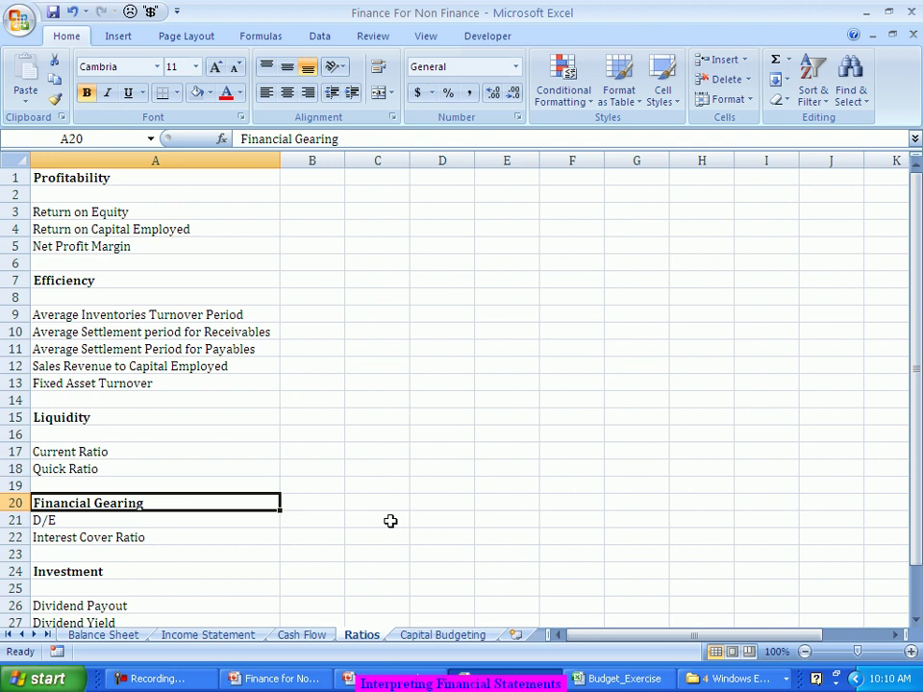
left_click(189, 575)
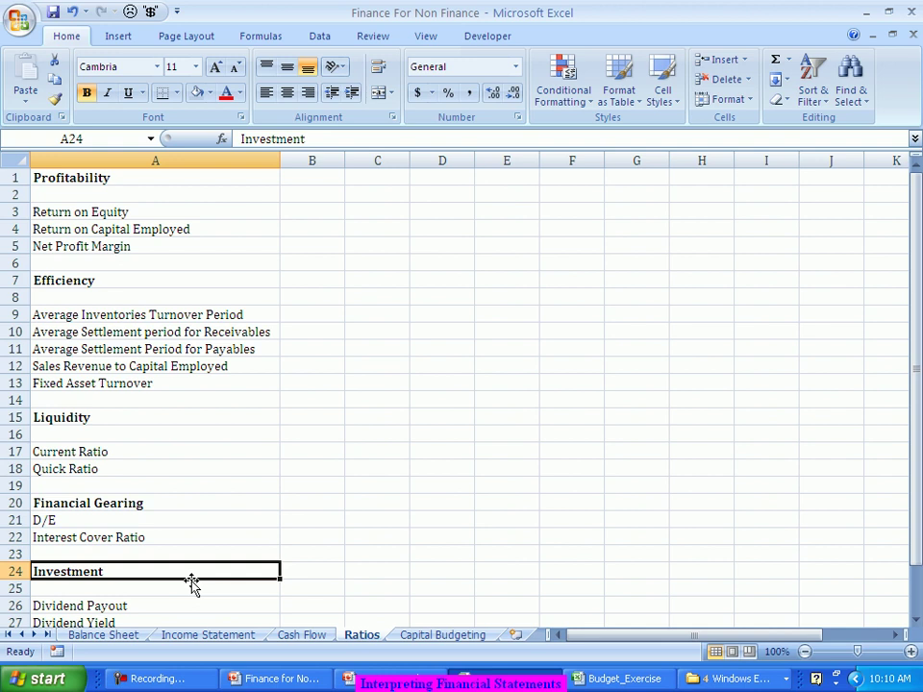
- Insert a blank row above the Profitability heading on the Ratios sheet
left_click(17, 175)
right_click(18, 174)
left_click(114, 279)
- Enter the column headers Formula, 2011 and 2012 in cells B1, C1 and D1
left_click(312, 176)
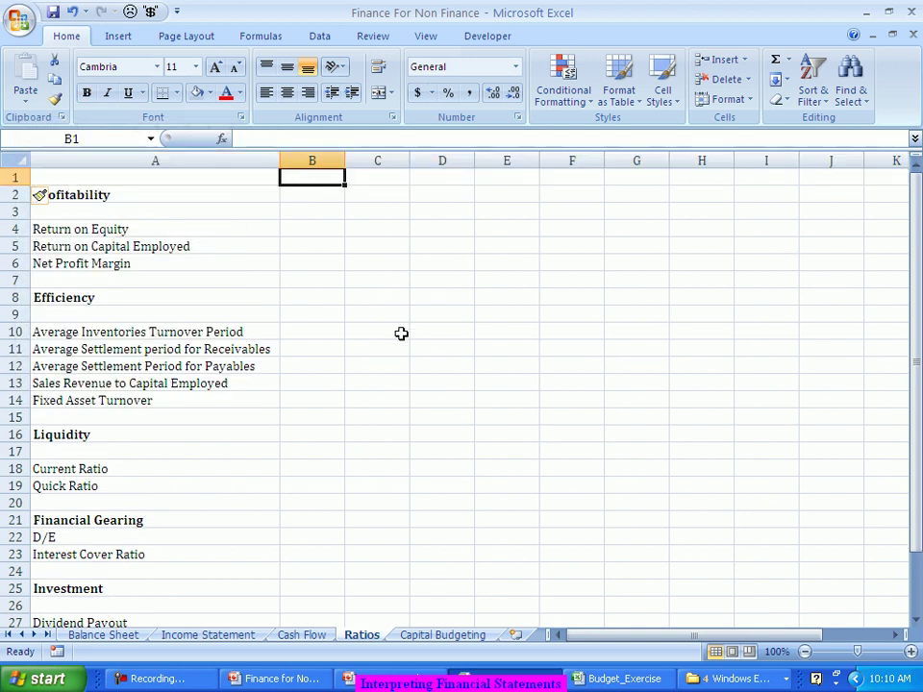
type("Formul")
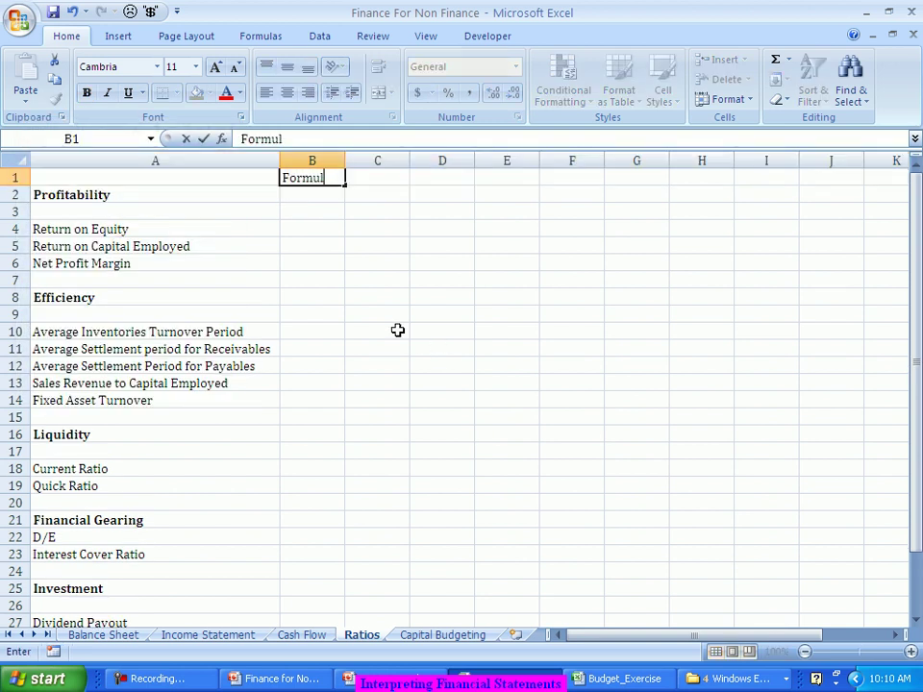
type("a")
key("Tab")
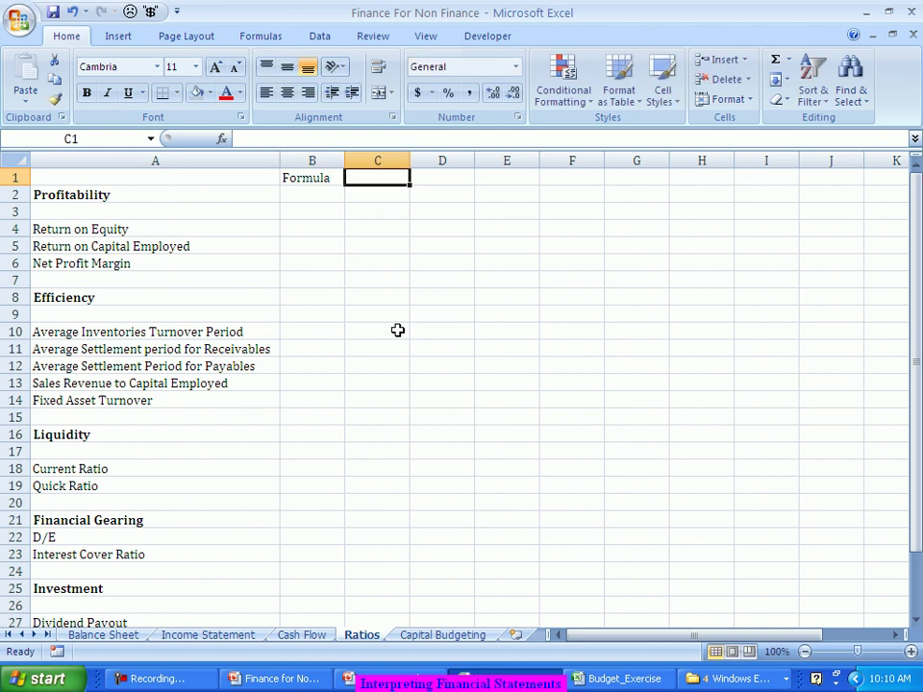
type("2011")
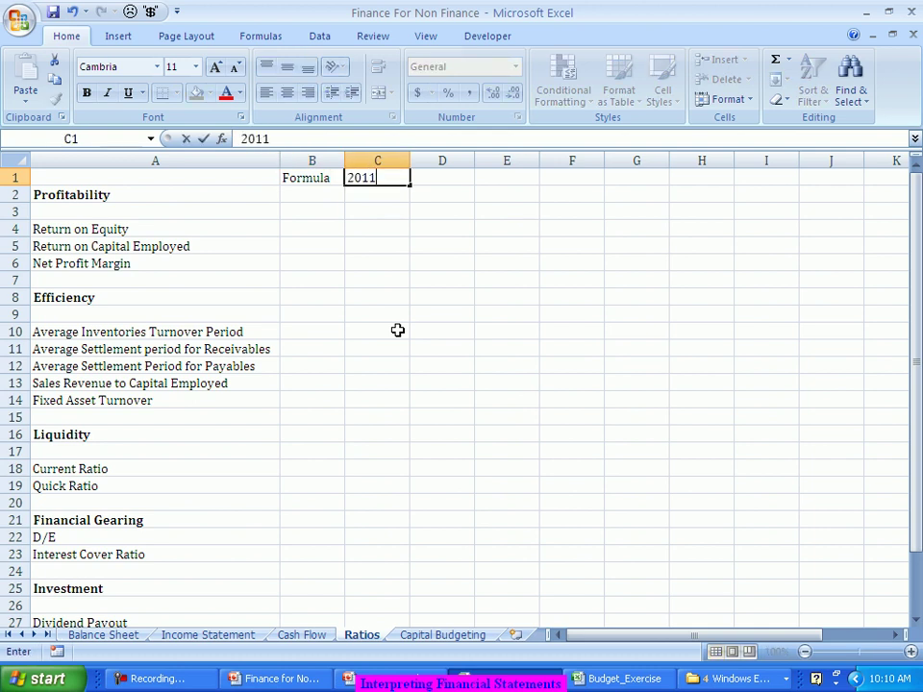
key("Tab")
type("1012")
key("BackSpace")
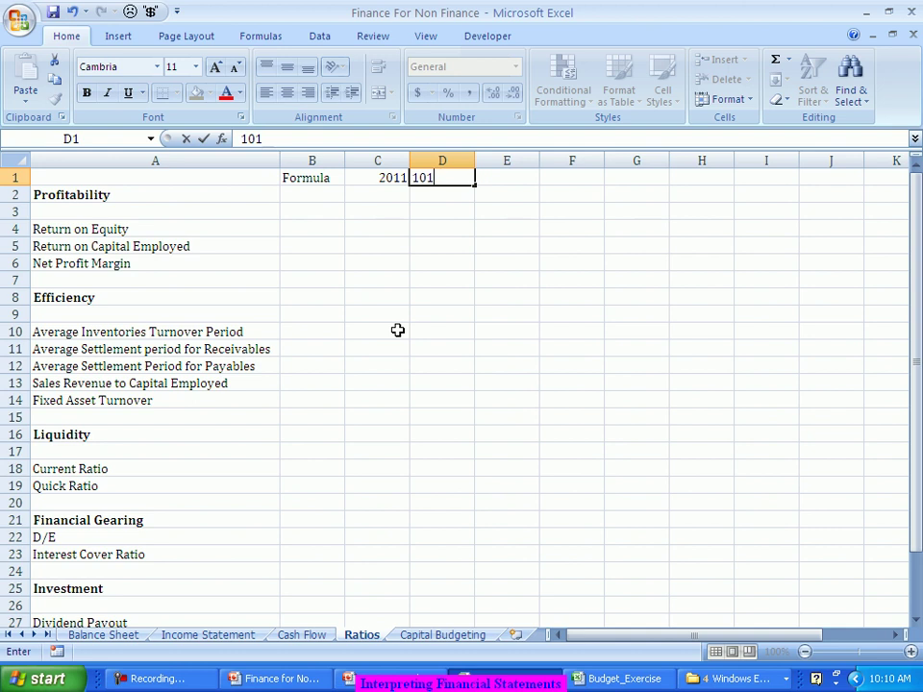
key("BackSpace")
key("BackSpace")
key("BackSpace")
type("2012")
key("Return")
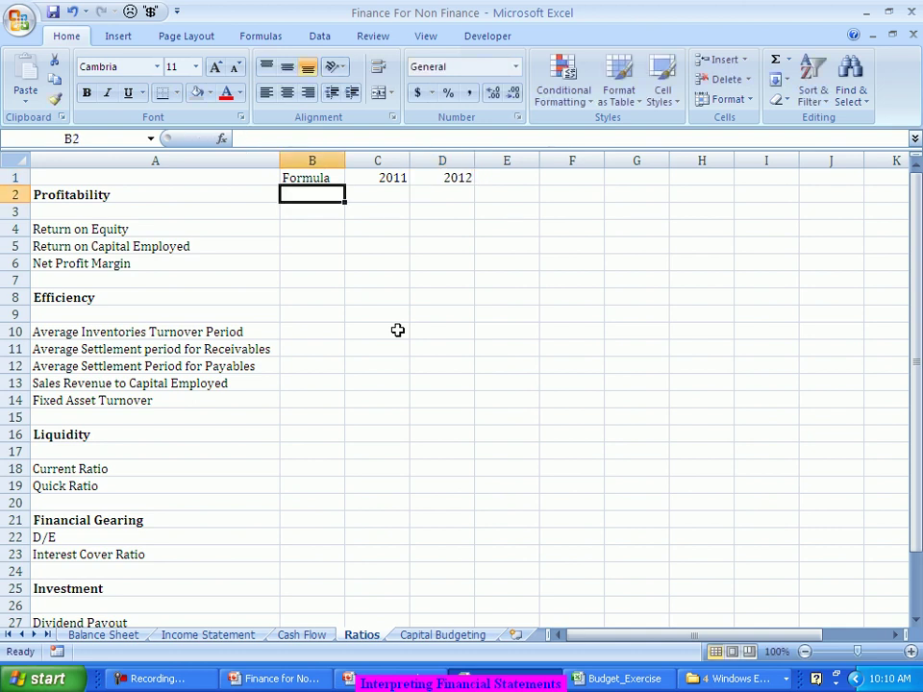
- Enter "PAT/Shareholders Zfunds" as the Return on Equity formula in B4 and fit column B's width to its contents
left_click(306, 226)
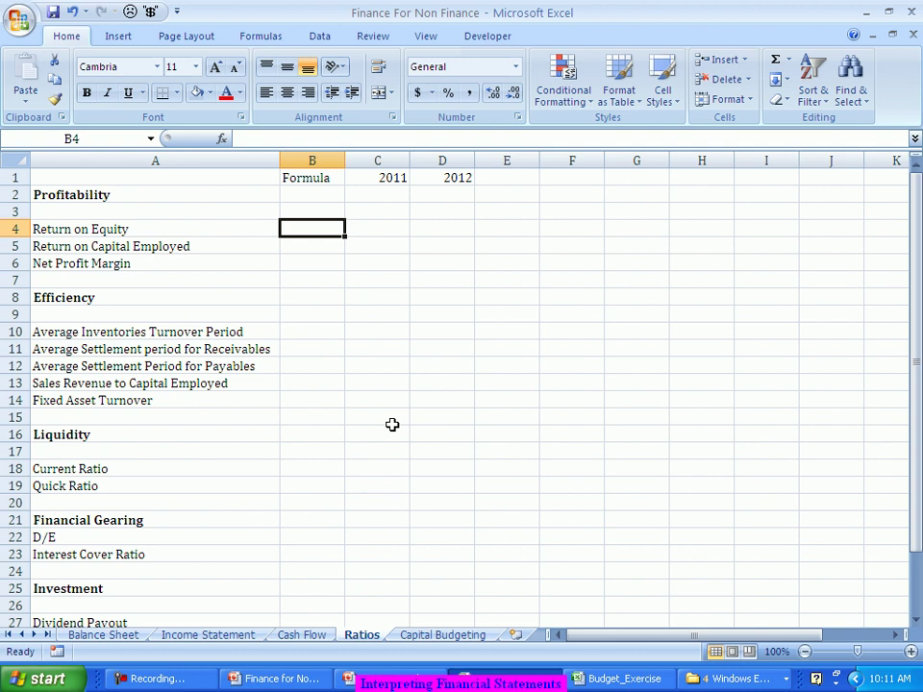
type("PAT/Sha")
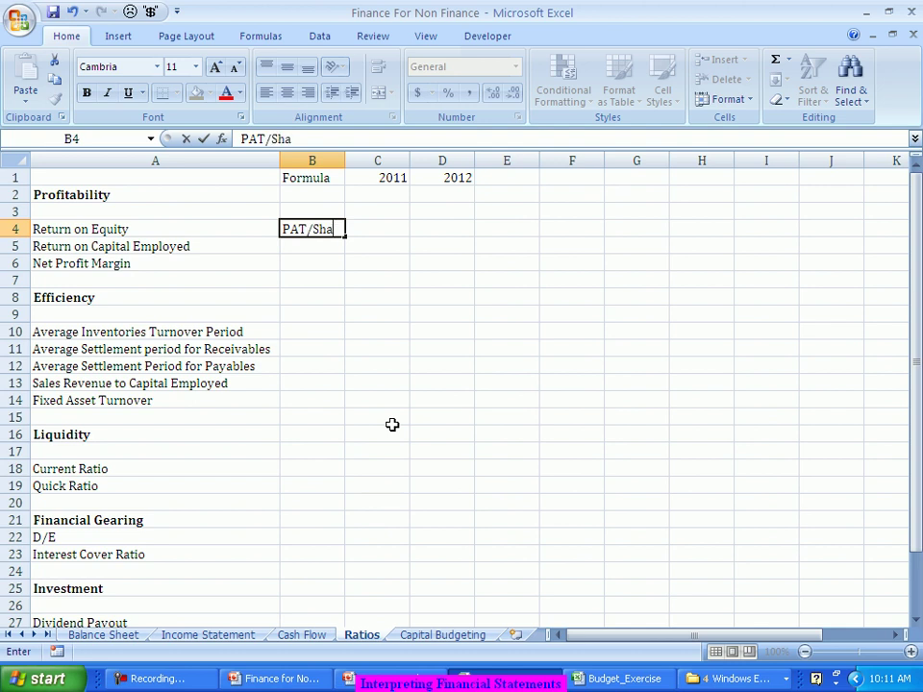
type("reholders ZFunds")
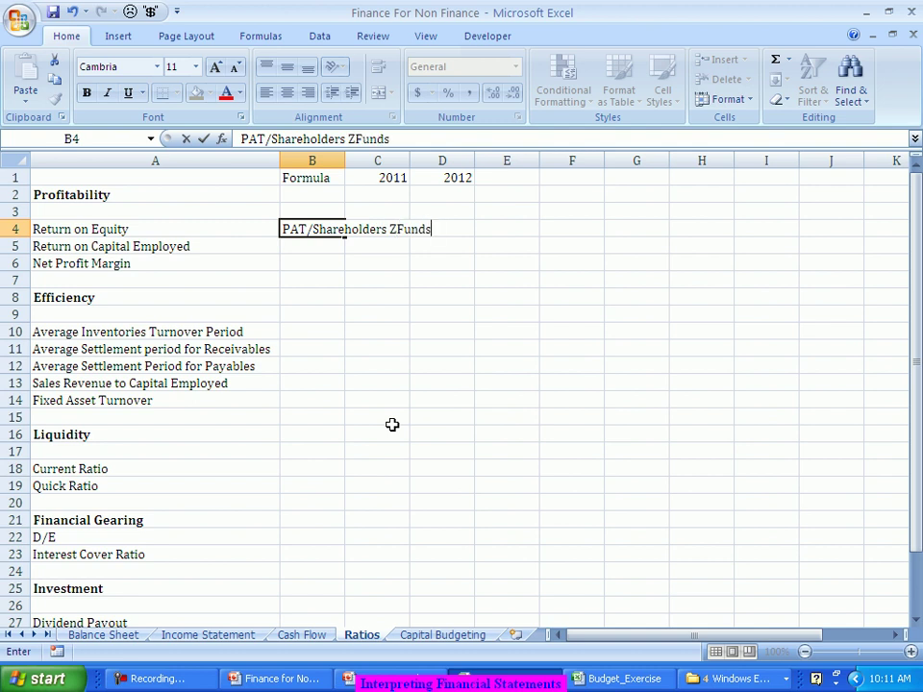
key("Left")
key("Right")
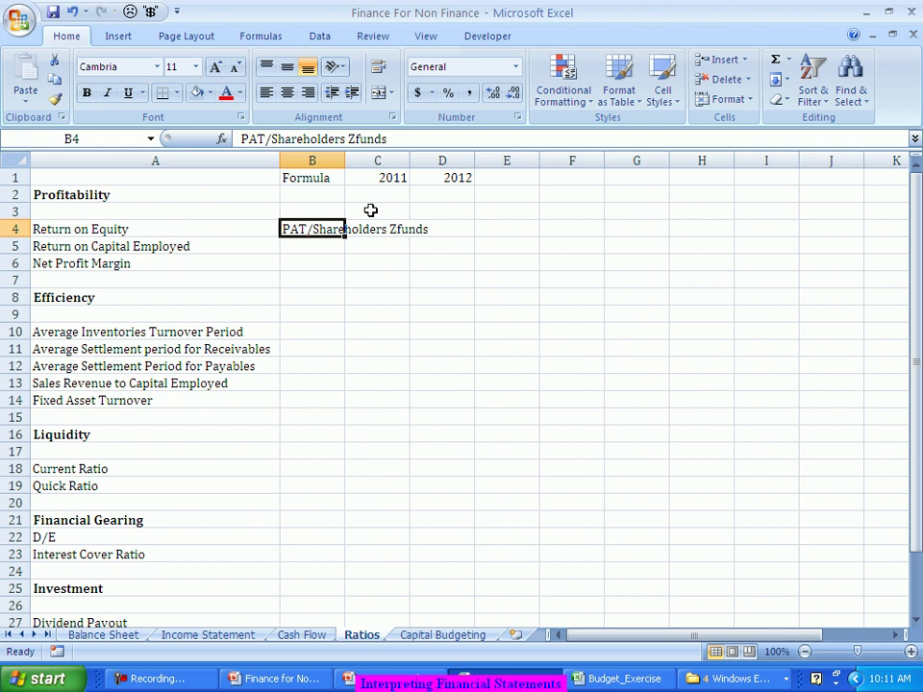
left_click(352, 158)
double_click(347, 160)
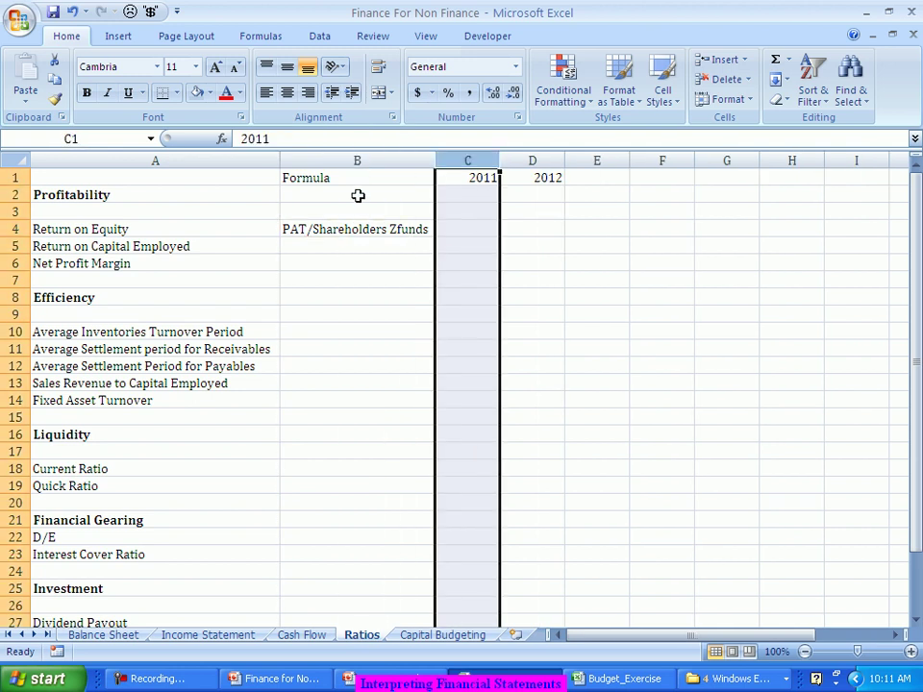
- Calculate the 2011 return on equity in C4 with ='Income Statement'!B26/'Balance Sheet'!B6
left_click(464, 230)
type("=")
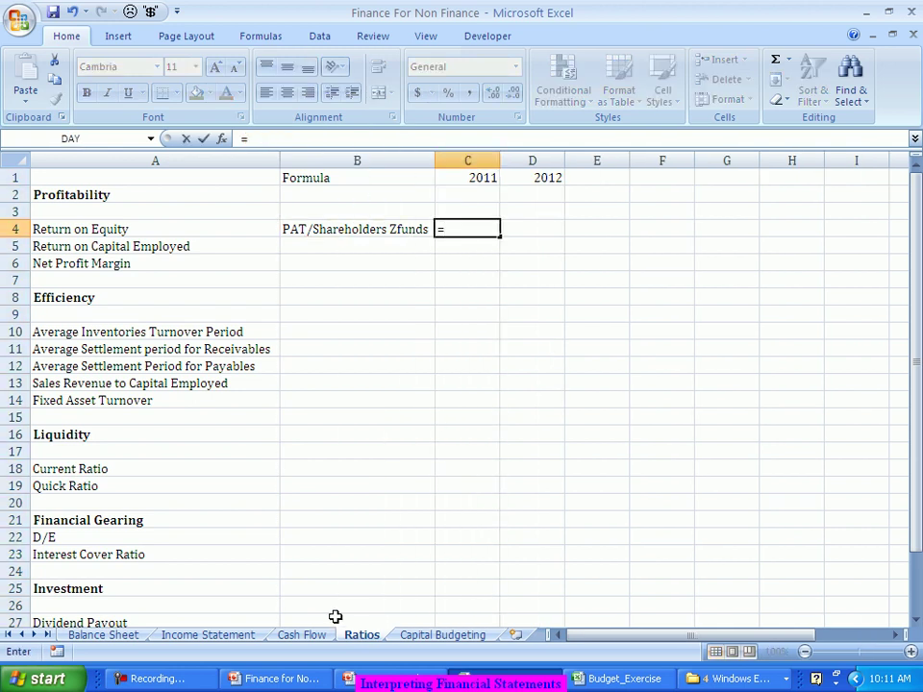
left_click(252, 636)
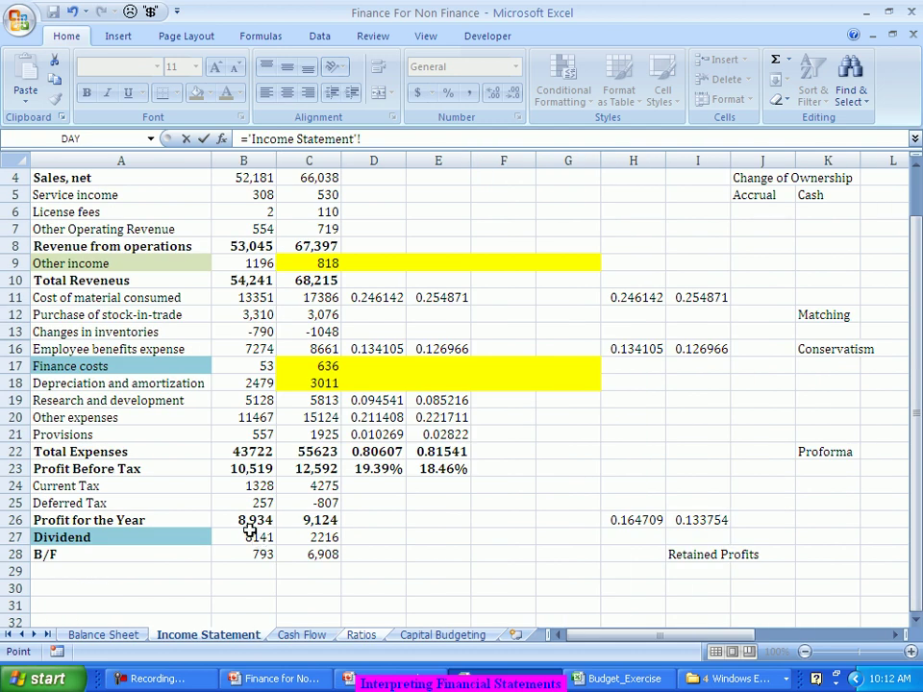
left_click(252, 521)
type("/")
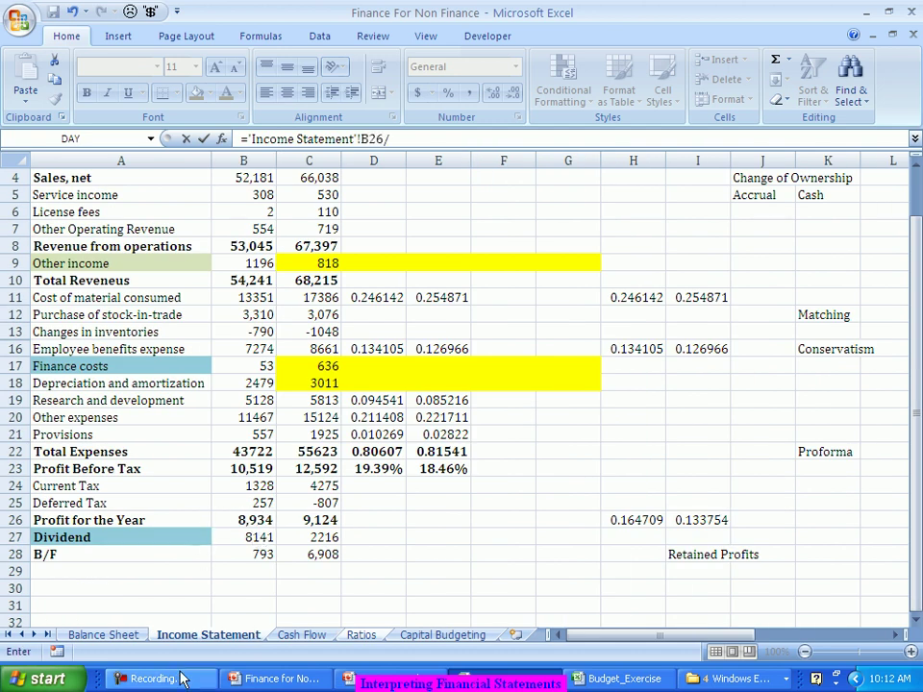
left_click(134, 640)
scroll(185, 481, "up", 4)
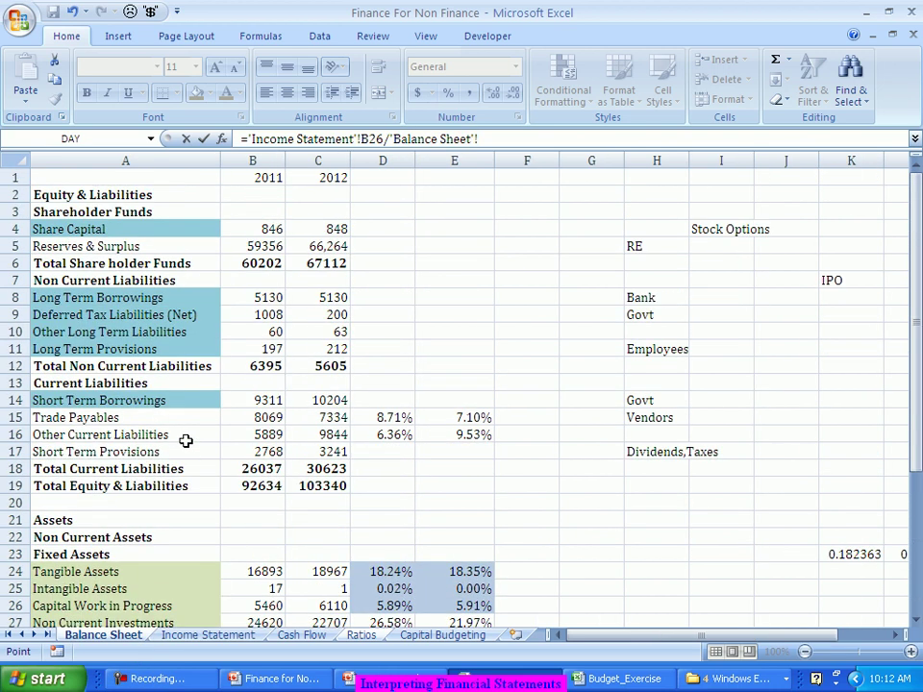
left_click(250, 263)
key("Tab")
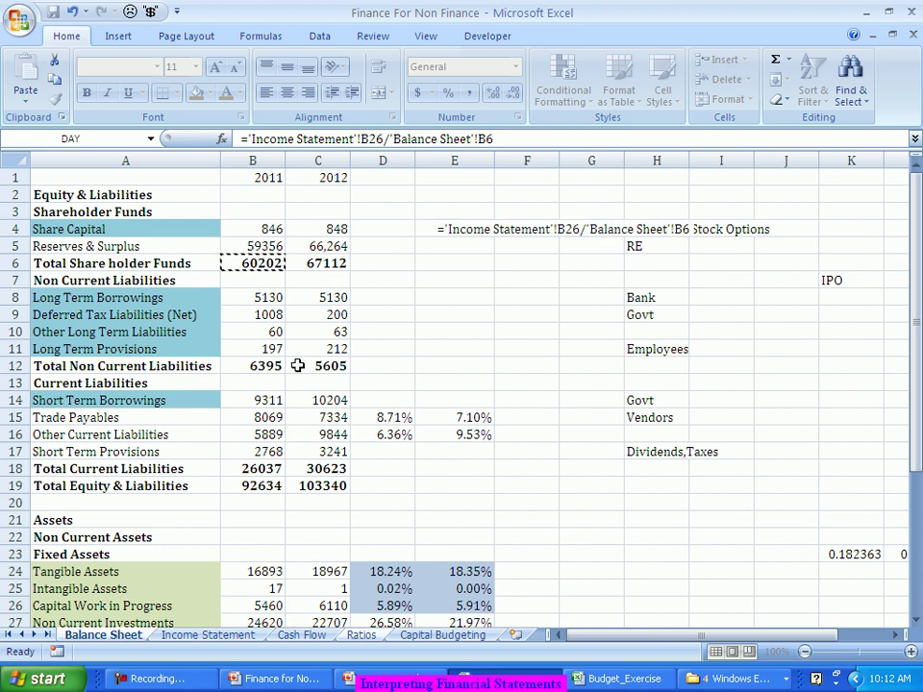
- Copy the return on equity formula from C4 to D4 and format both cells as percentages with two decimal places
left_click(483, 232)
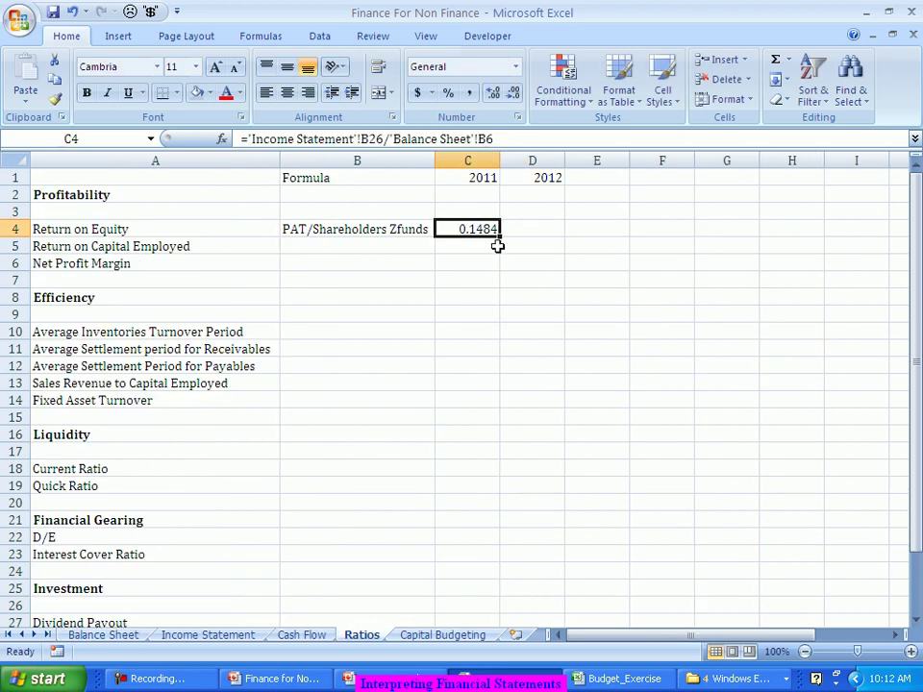
left_click_drag(500, 234, 558, 236)
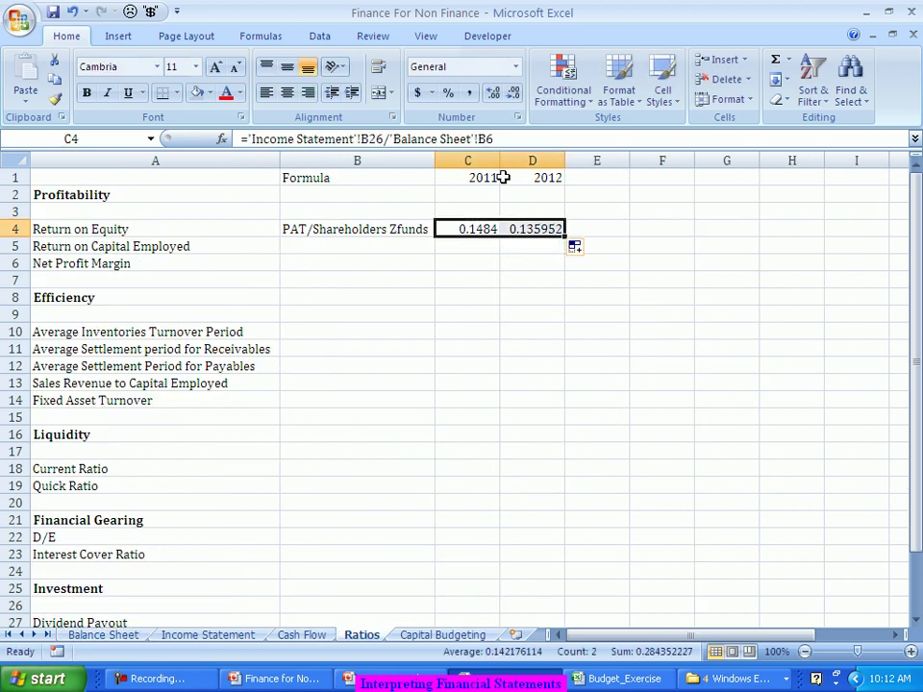
left_click(449, 94)
left_click(492, 93)
left_click(478, 314)
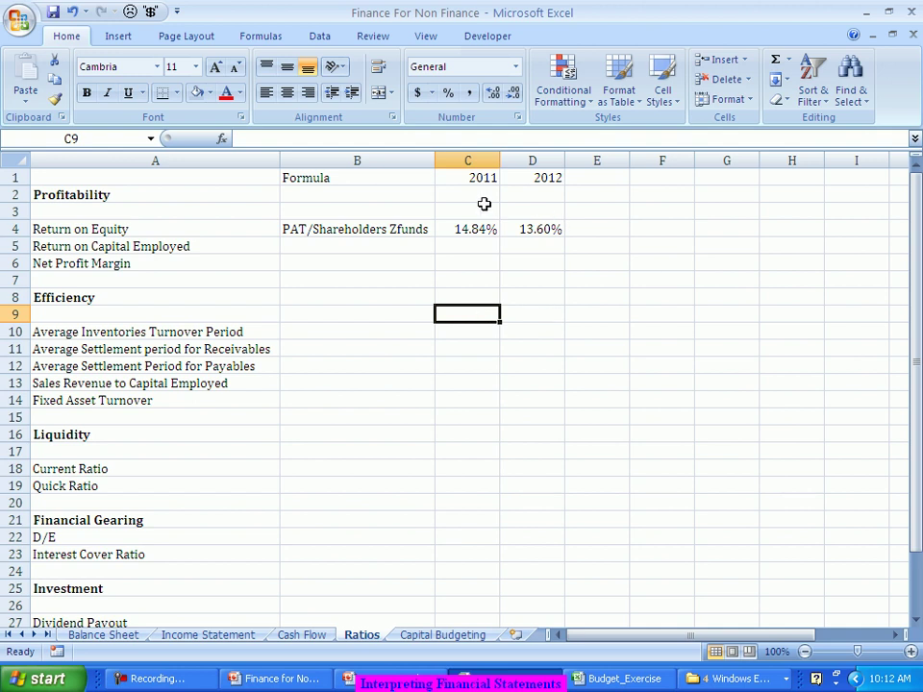
- Compare the 2011 and 2012 return on equity in C4 and D4
left_click(471, 229)
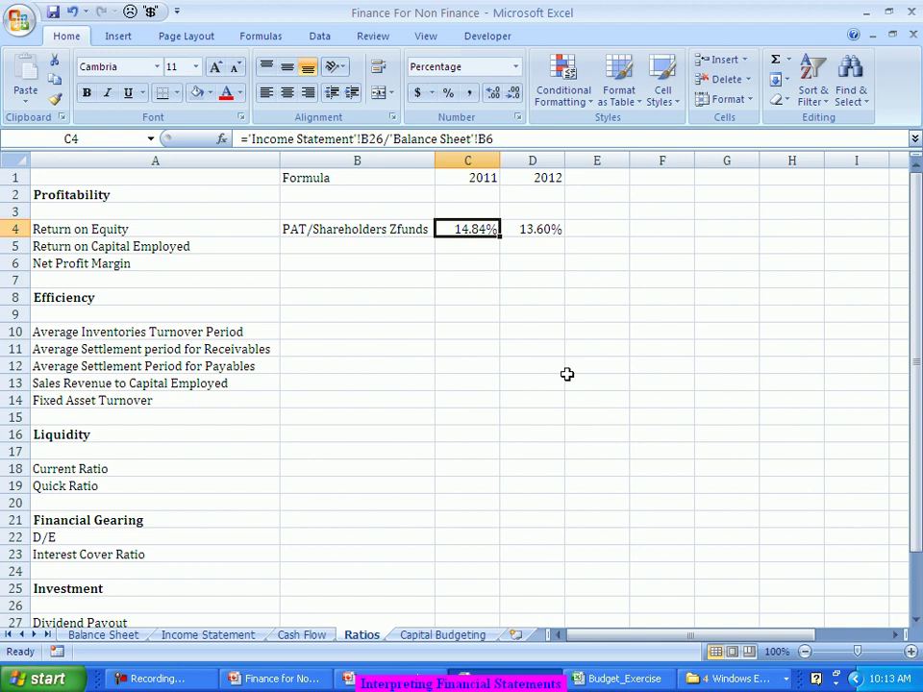
key("Right")
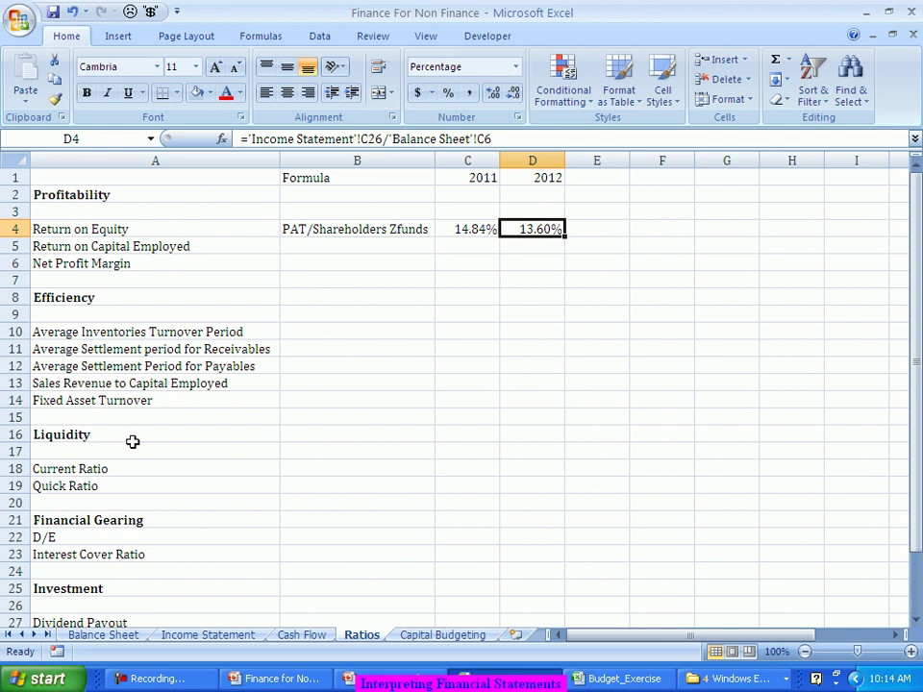
- Examine the 2012 total shareholder funds in C6 of the Balance Sheet and return to the Ratios sheet
left_click(117, 634)
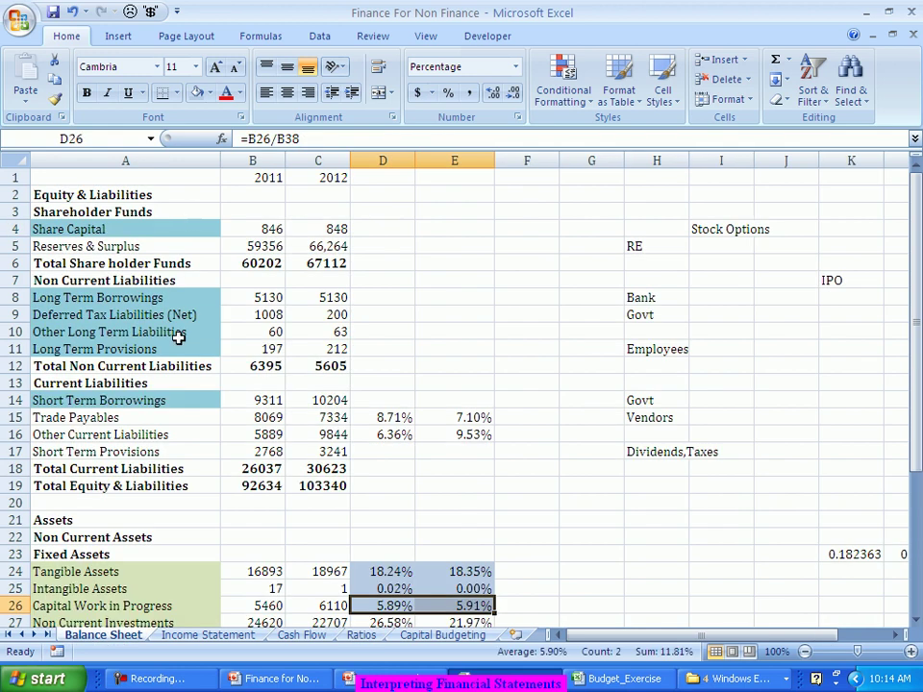
left_click(314, 261)
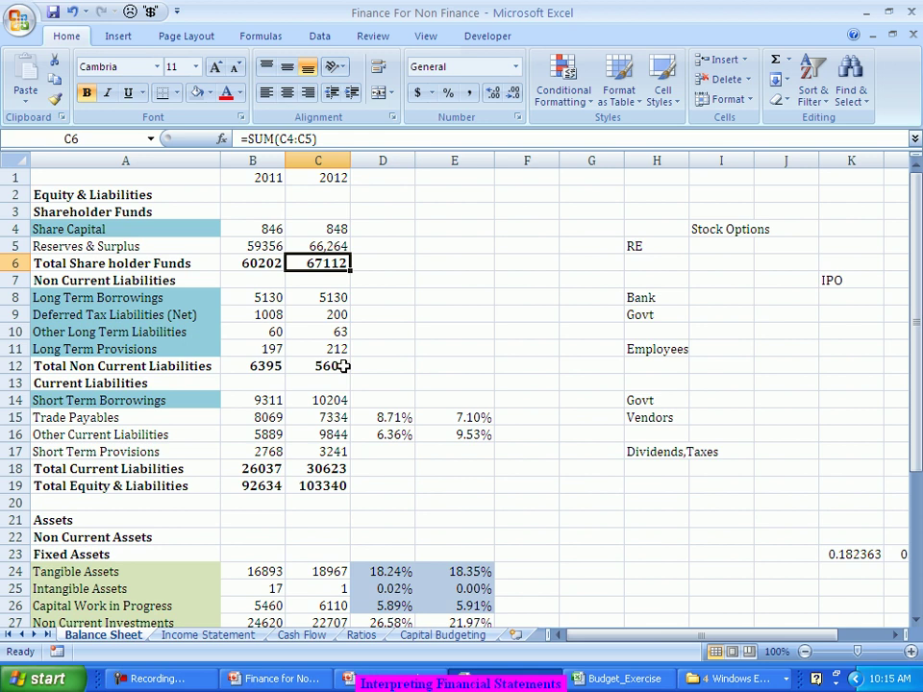
left_click(362, 636)
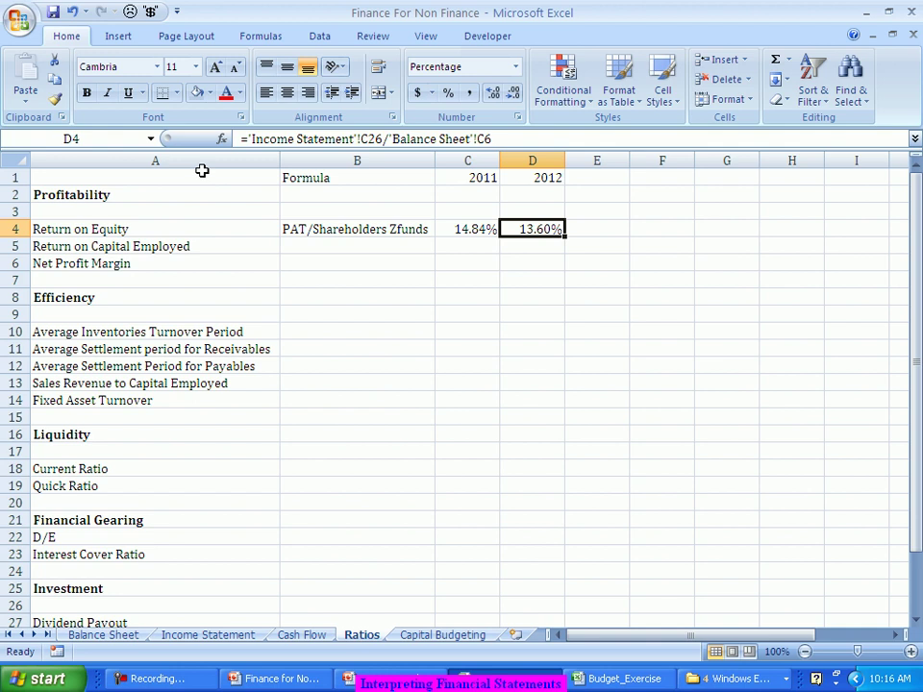
- Enter "PAT/Total Revenues" as the Net Profit Margin formula in B6
left_click(309, 257)
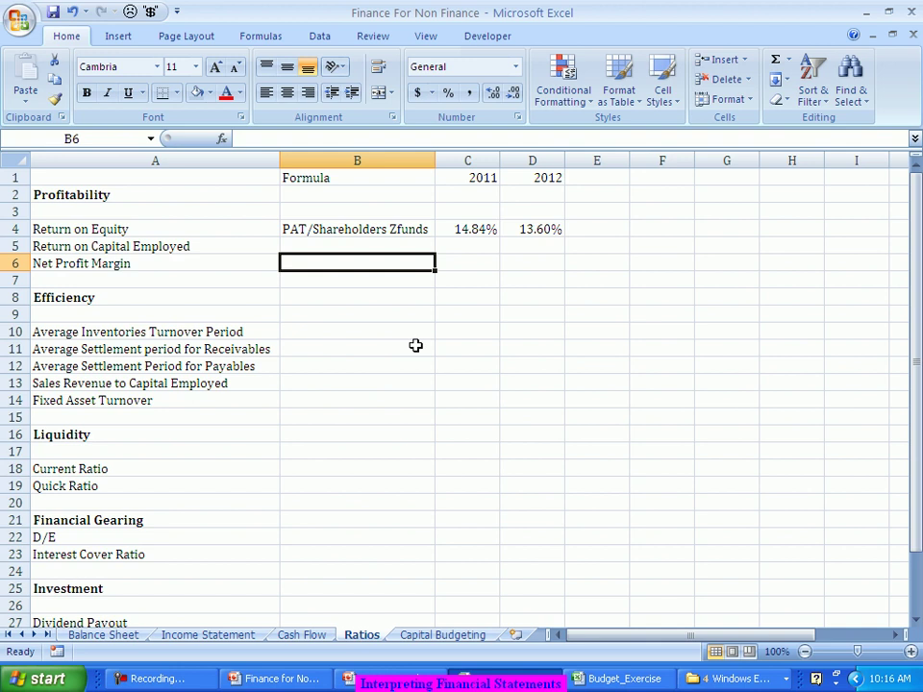
type("PAT/")
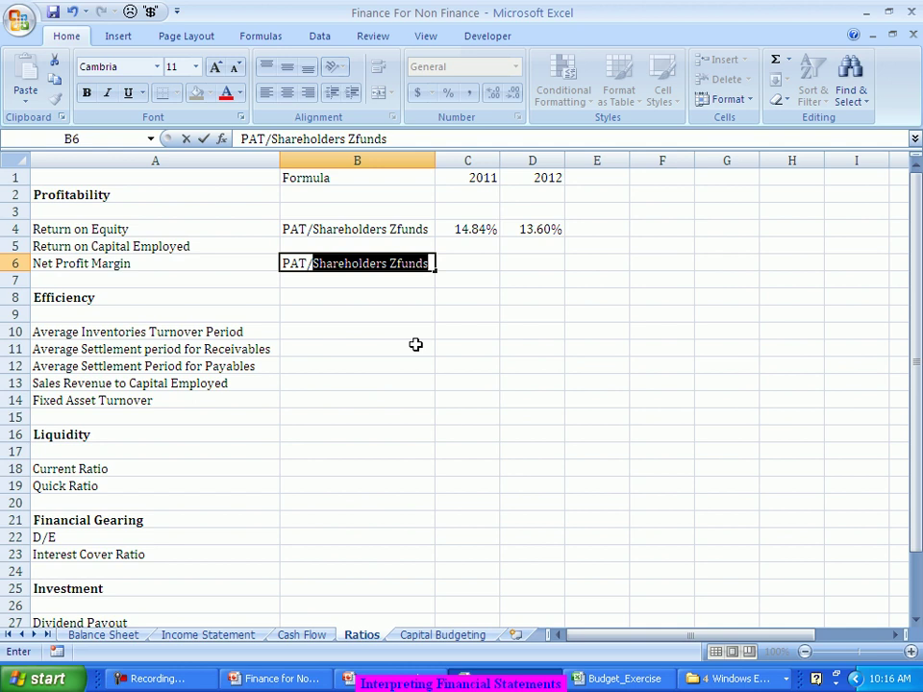
type("Tt")
key("BackSpace")
type("o")
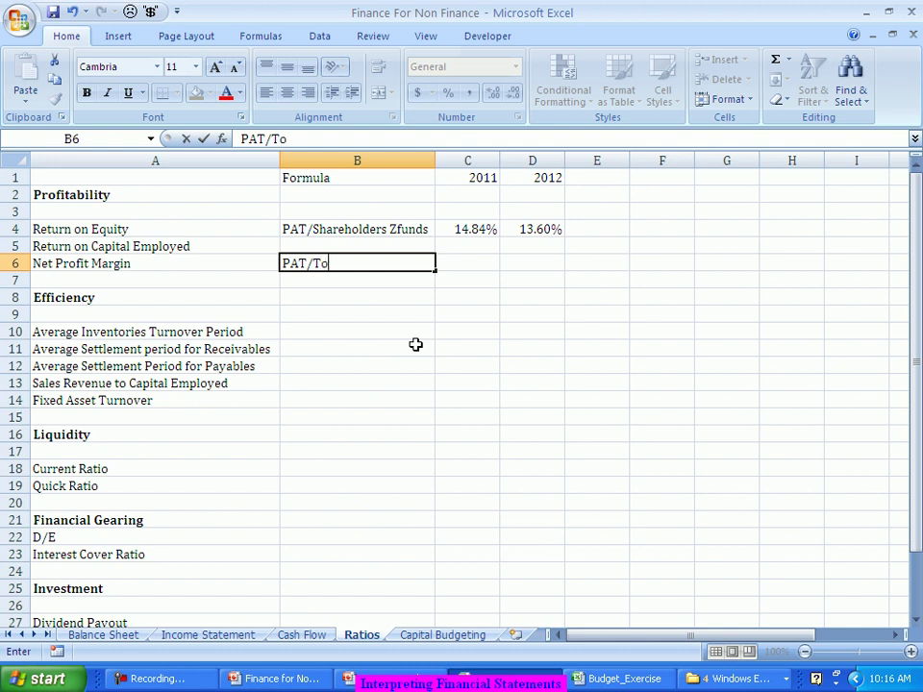
type("tal Reven")
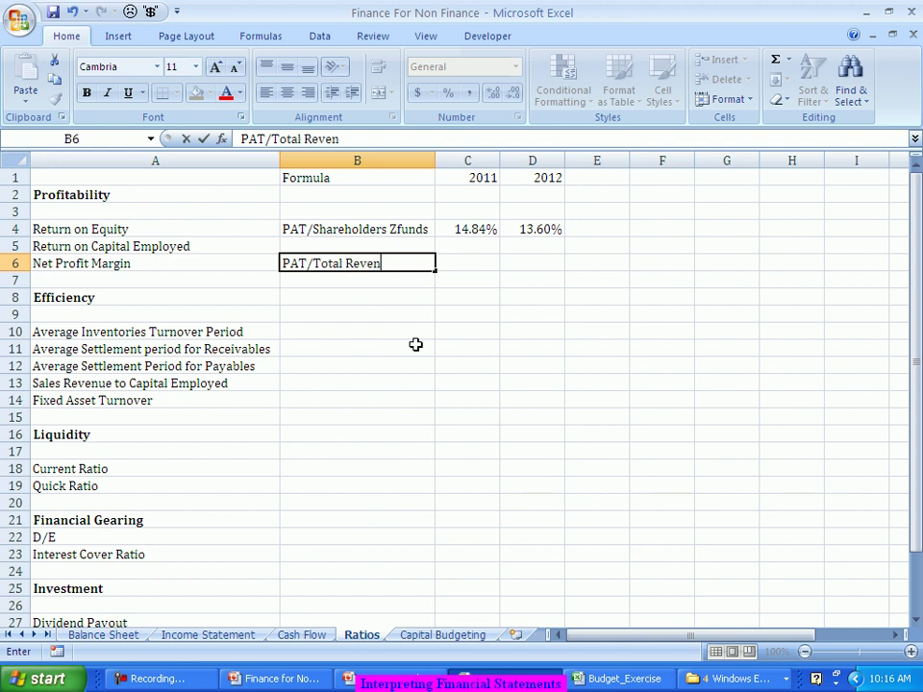
type("ues")
key("Tab")
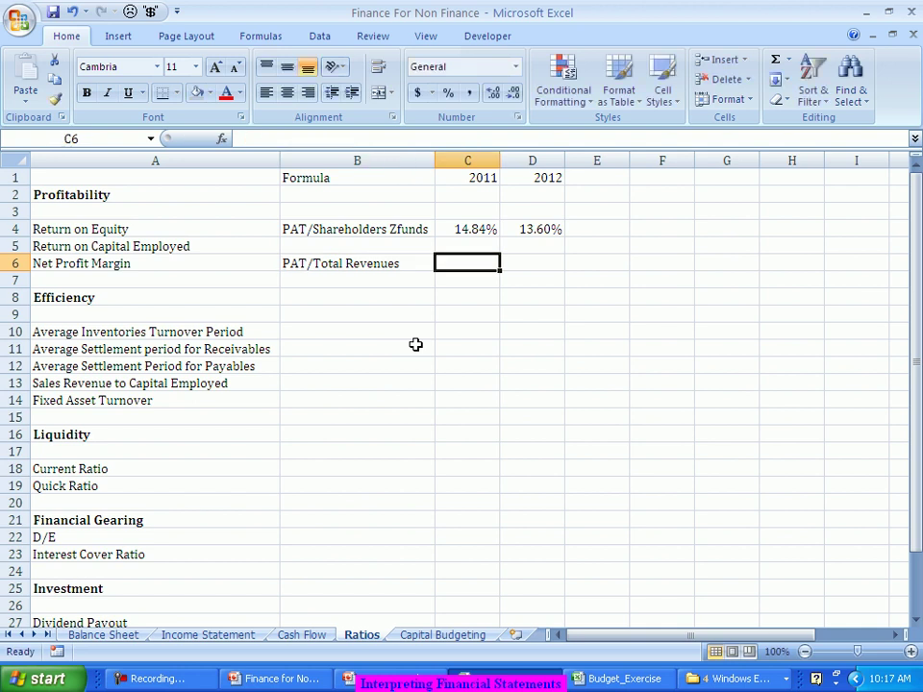
- Calculate the 2011 net profit margin in C6 with ='Income Statement'!B26/'Income Statement'!B10
type("=")
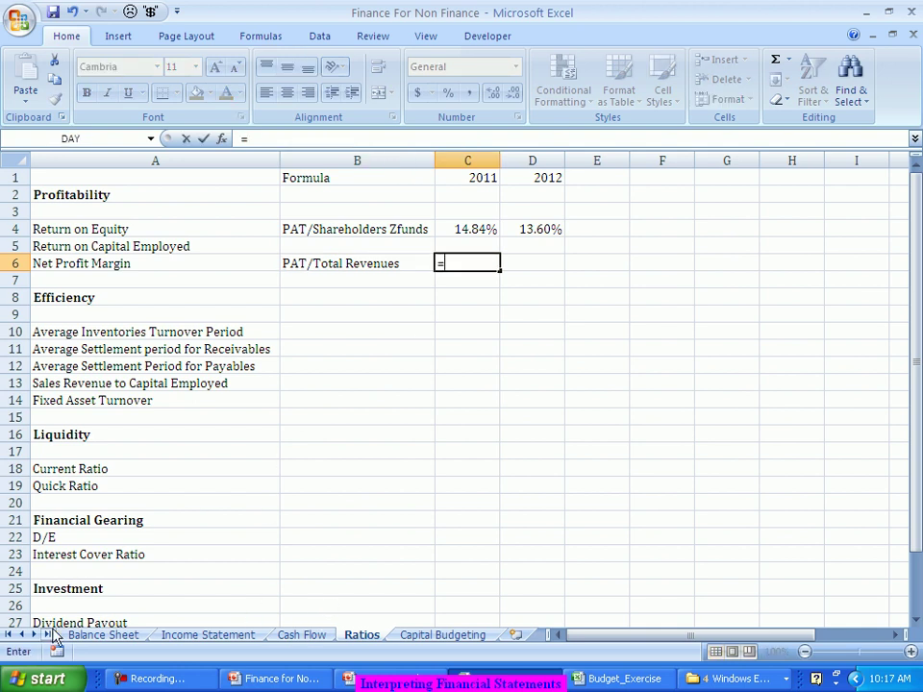
left_click(213, 635)
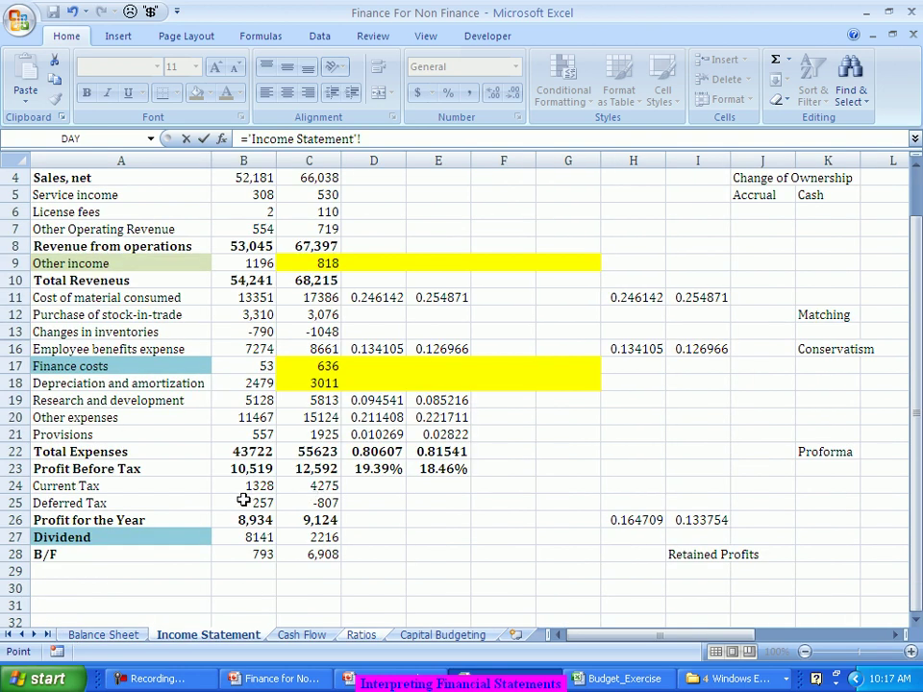
left_click(241, 517)
type("/")
left_click(240, 278)
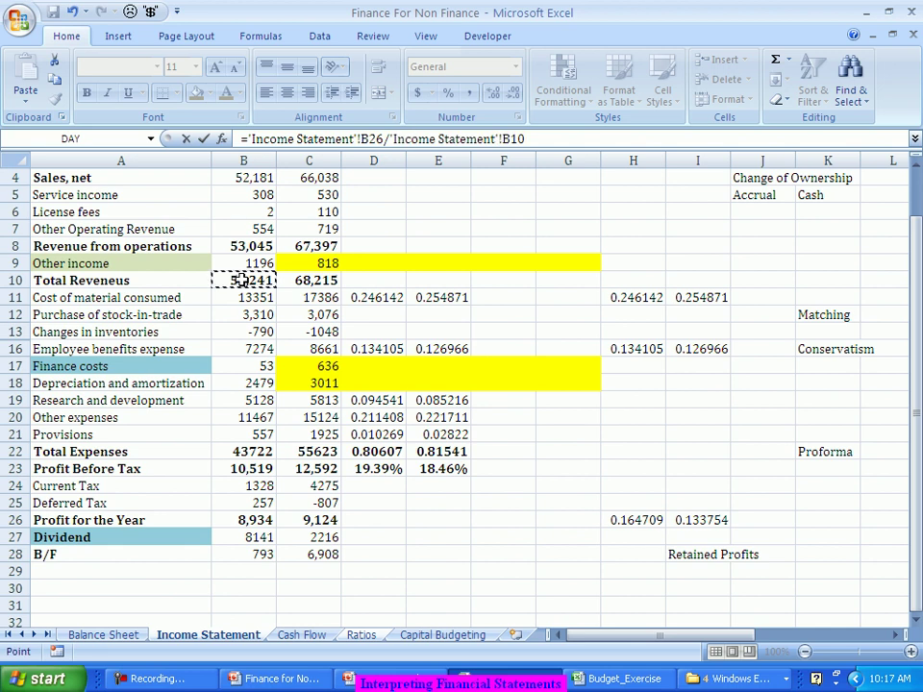
key("Tab")
- Copy the net profit margin formula from C6 to D6 and format both cells as percentages with two decimal places
left_click(498, 261)
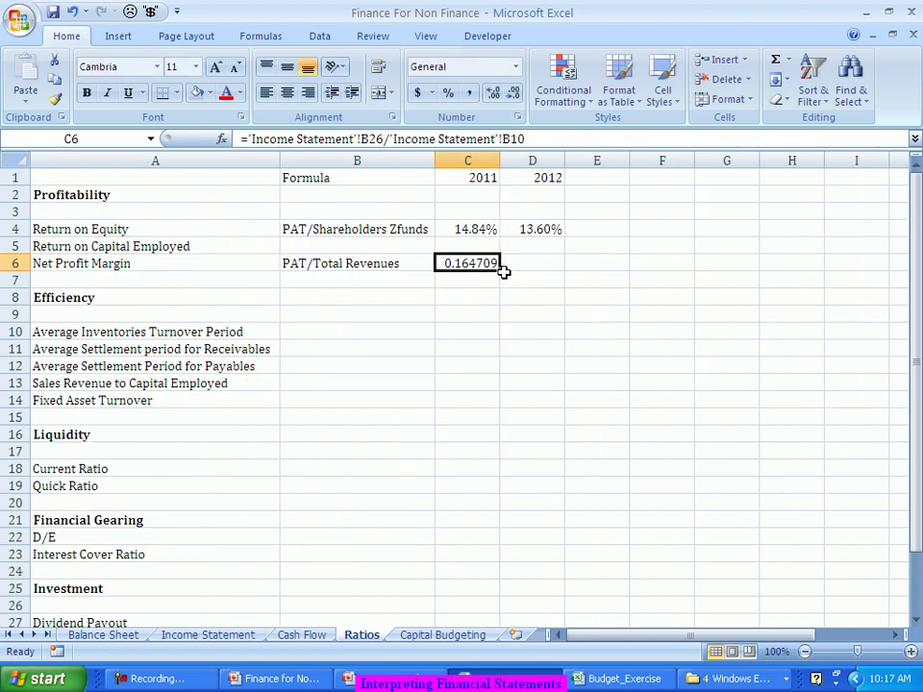
left_click_drag(500, 272, 530, 262)
left_click(513, 274)
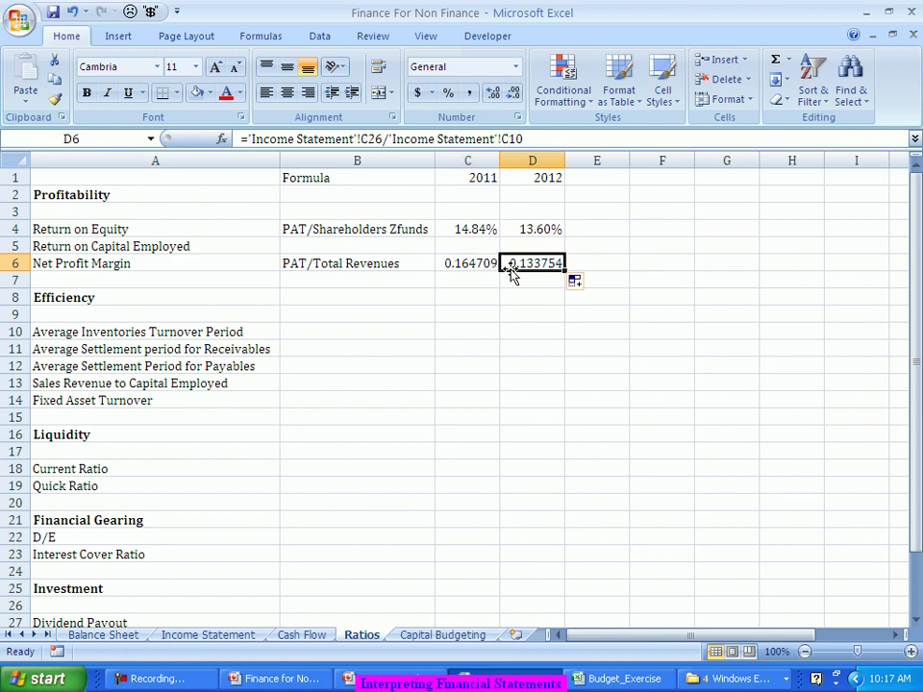
left_click_drag(465, 258, 530, 255)
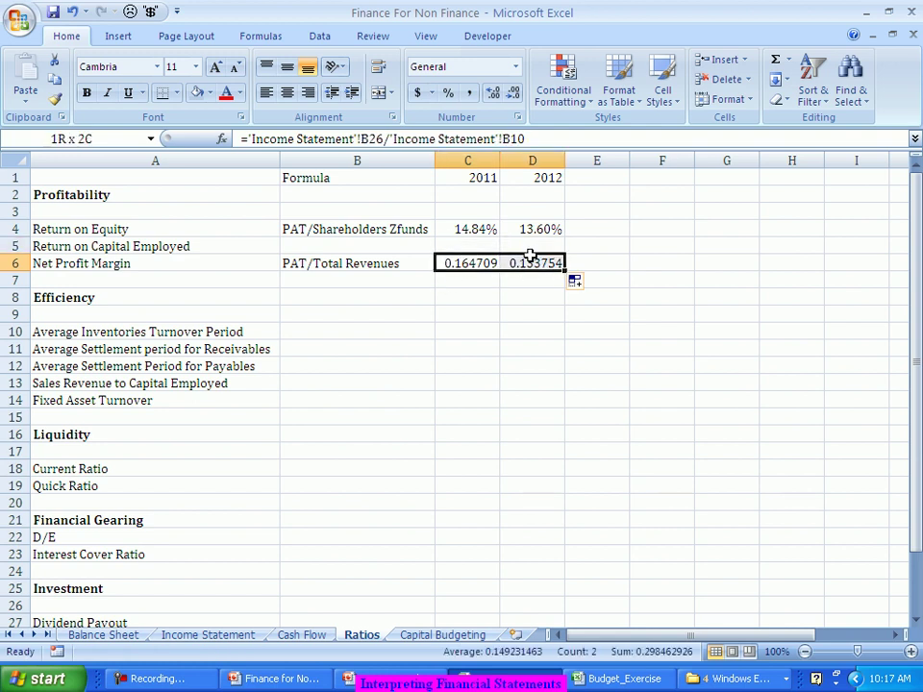
left_click(448, 92)
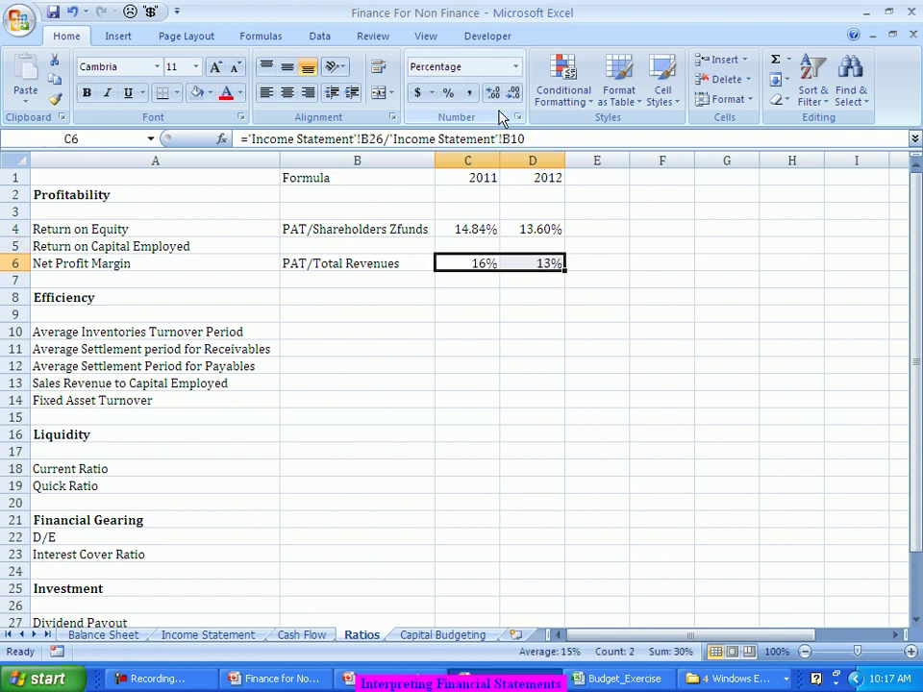
left_click(495, 96)
left_click(494, 96)
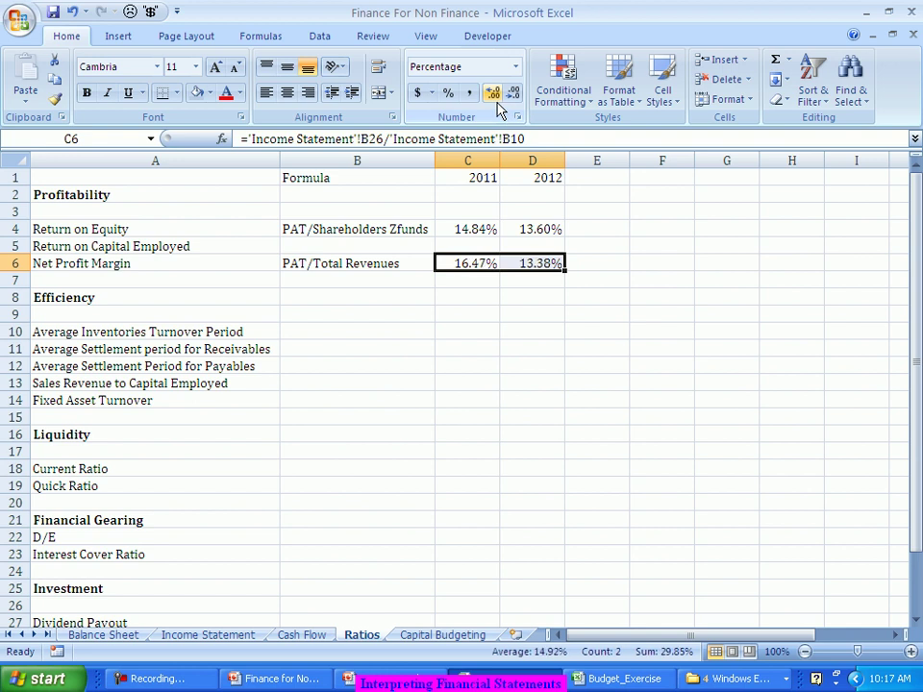
- Enter "(PAT + Int)/(ShareHolders Funds + LTD)" as the Return on Capital Employed formula in B5 and fit column B's width to its contents
left_click(367, 246)
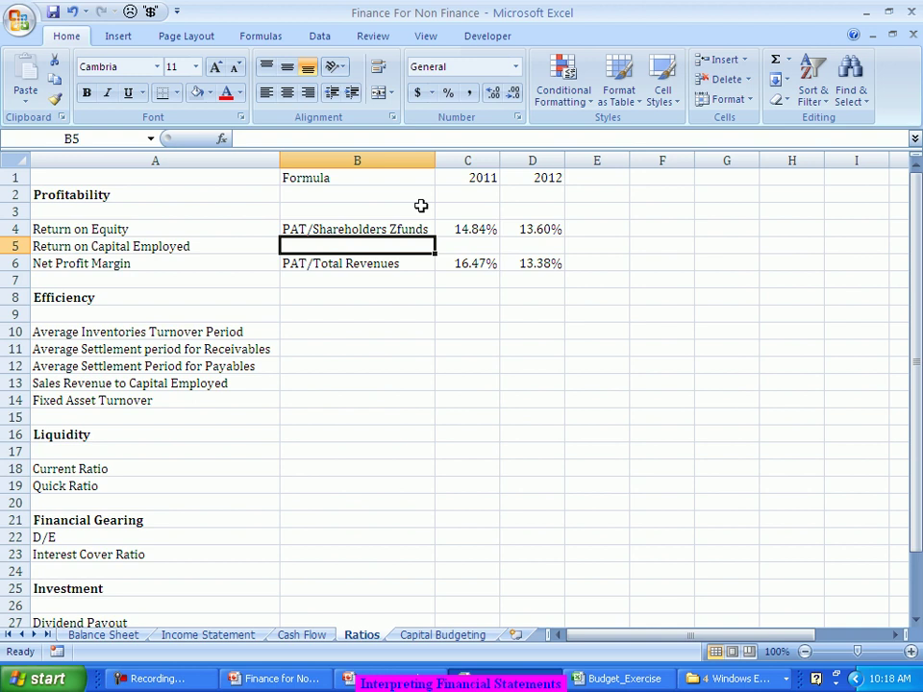
type("PBT")
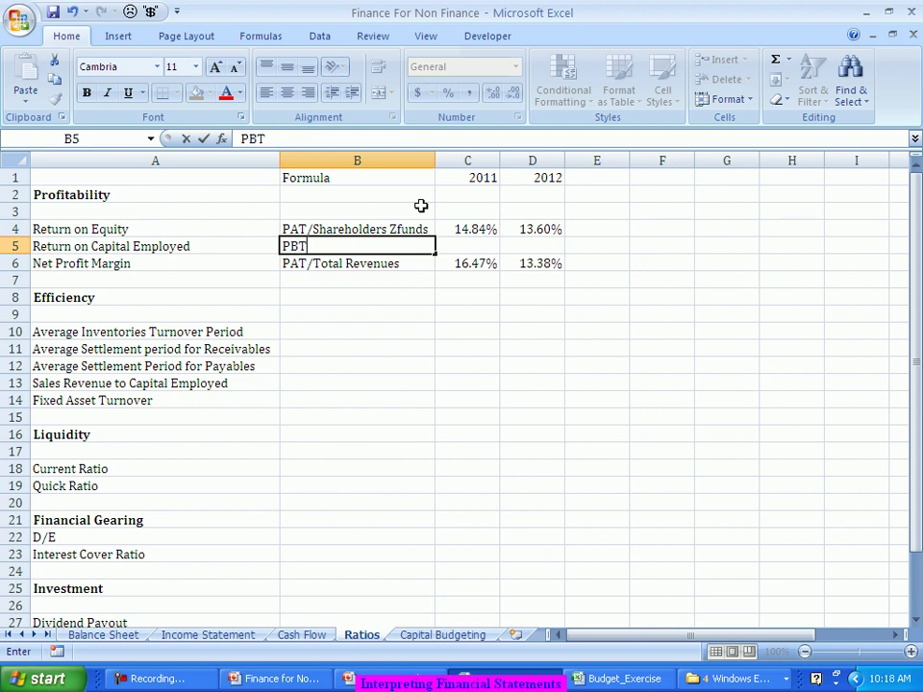
type("/")
key("BackSpace")
key("BackSpace")
key("BackSpace")
key("BackSpace")
type("(PAT + Int)/(Share")
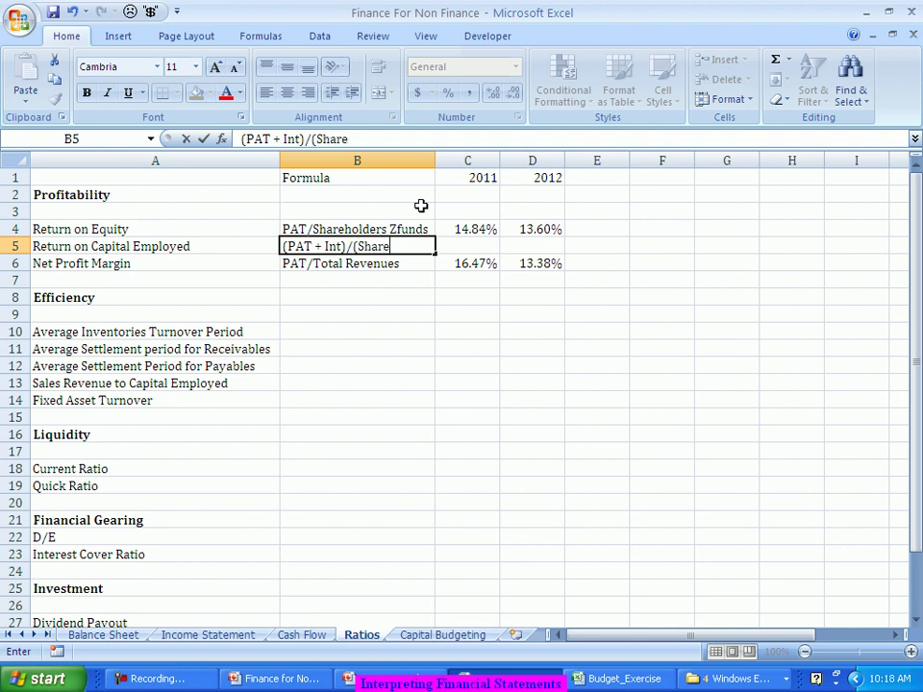
type("Holders")
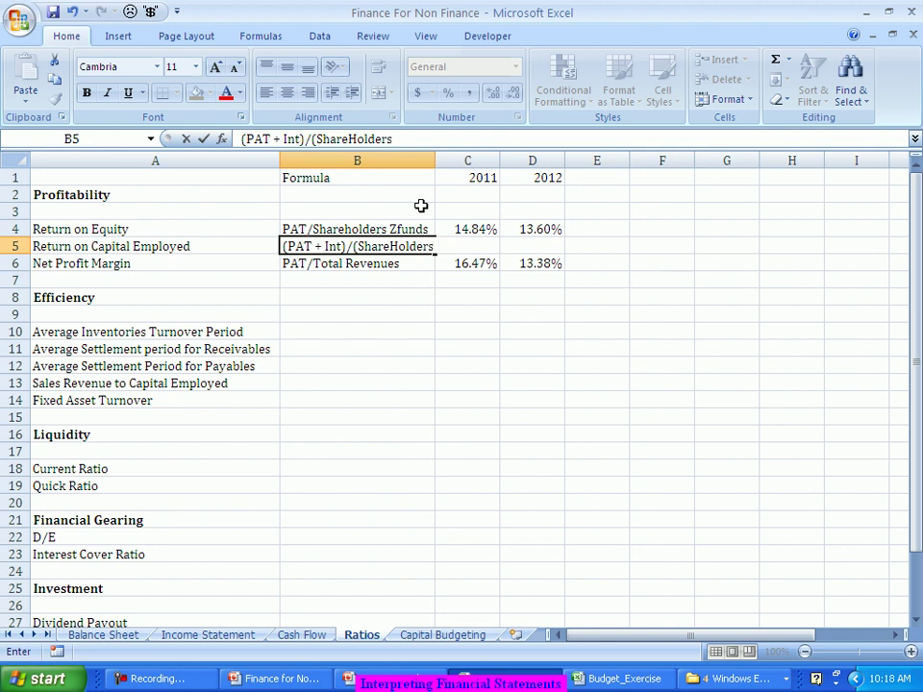
type(" Funds + LTD")
type(")")
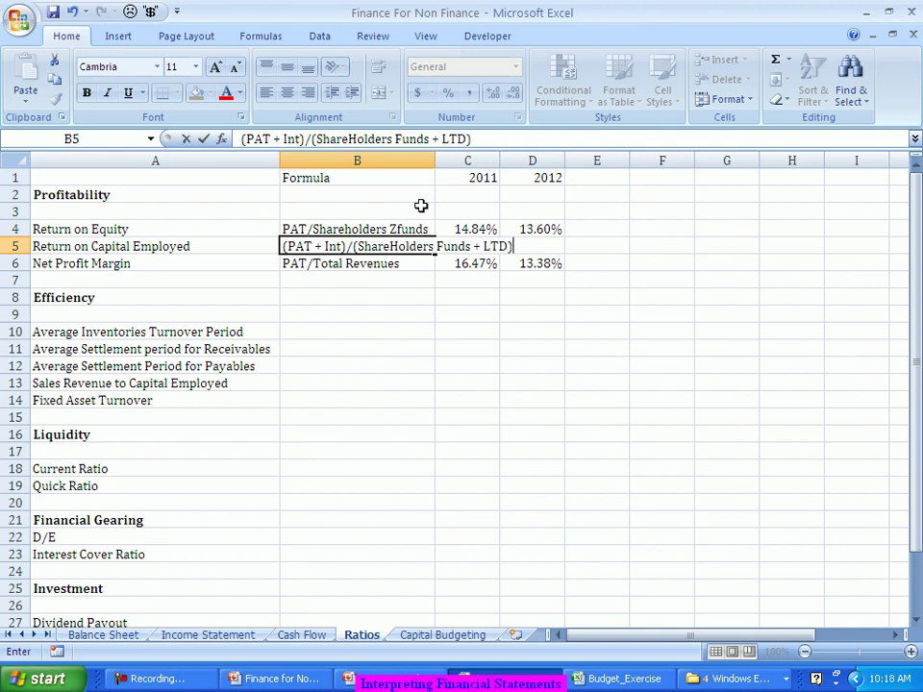
key("Tab")
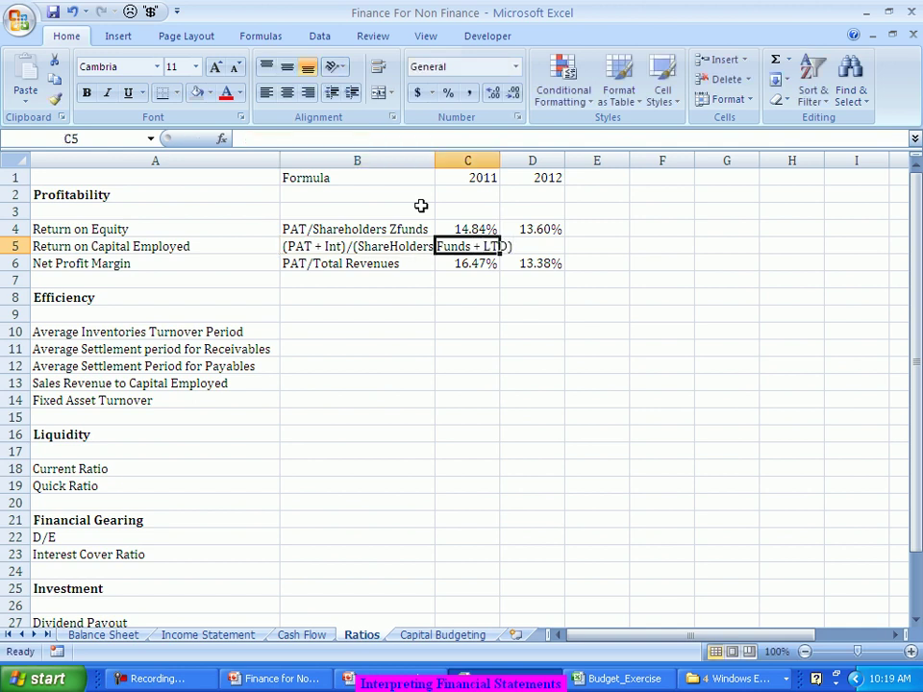
double_click(434, 161)
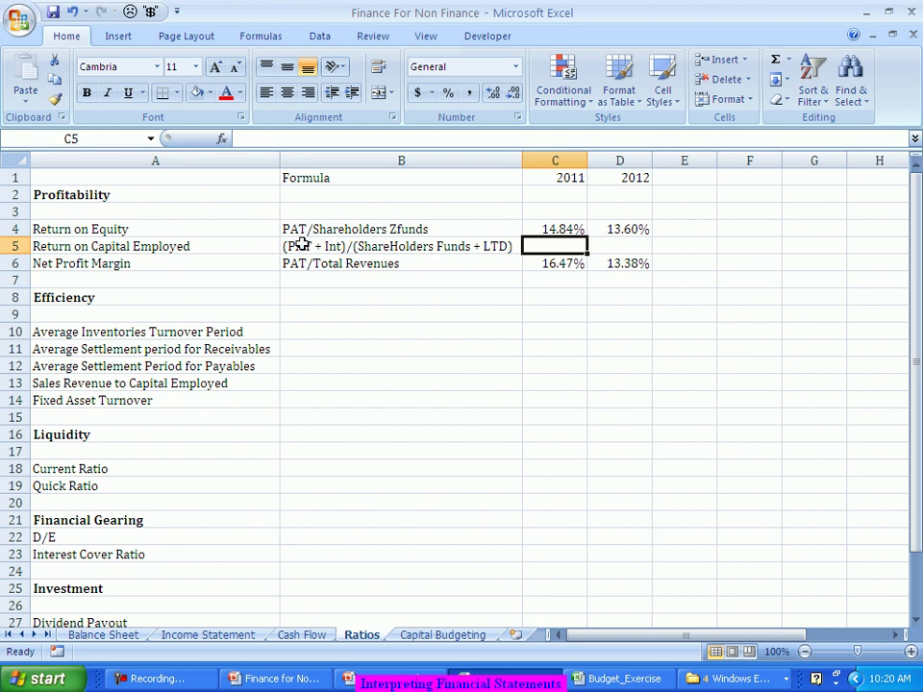
- Calculate the 2011 return on capital employed in C5 with =('Income Statement'!B26+'Income Statement'!B17)/('Balance Sheet'!B6+'Balance Sheet'!B8)
left_click(302, 246)
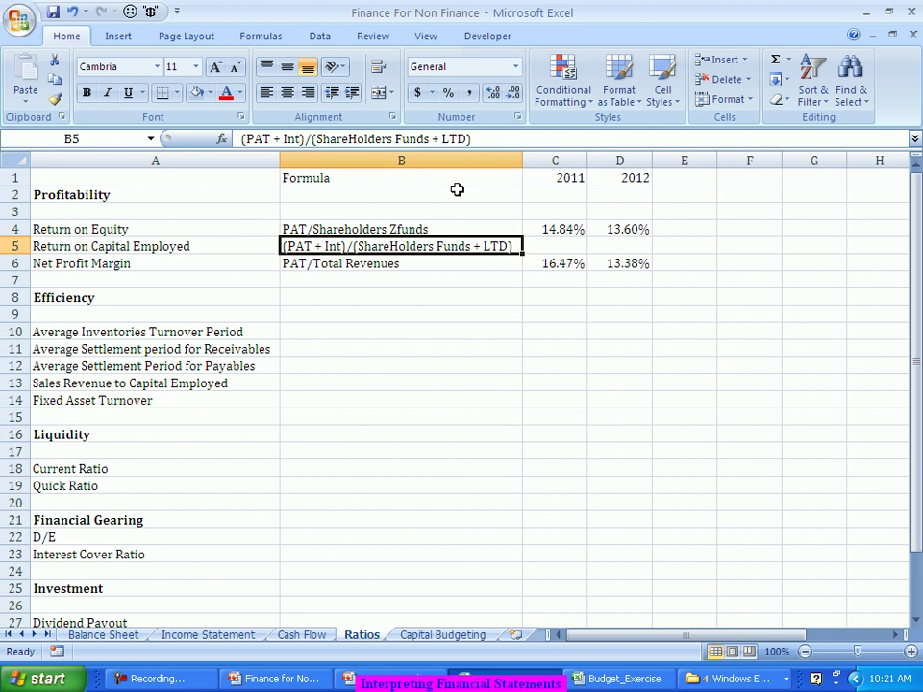
key("Right")
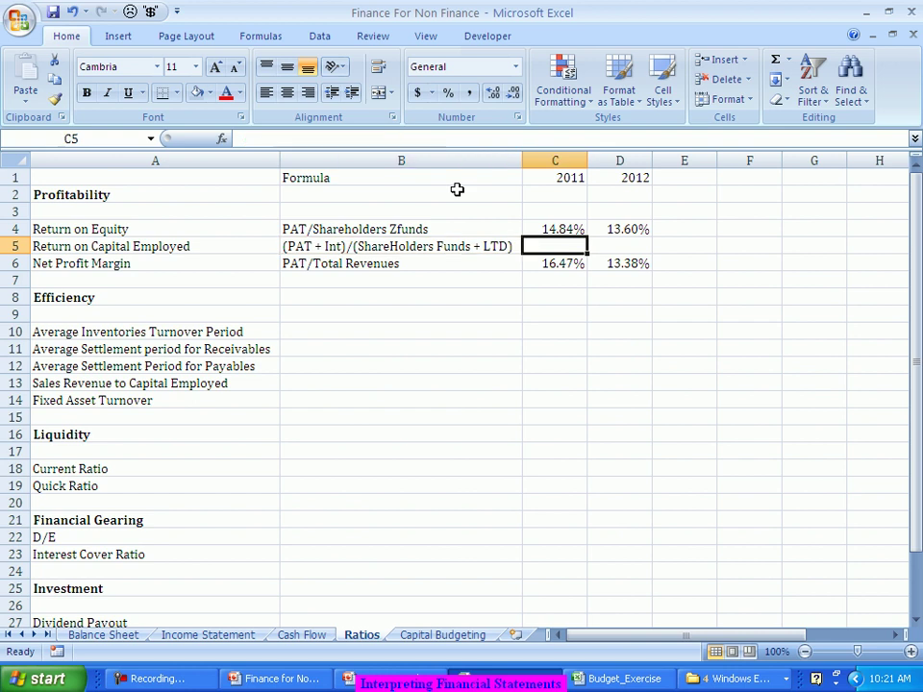
type("=(")
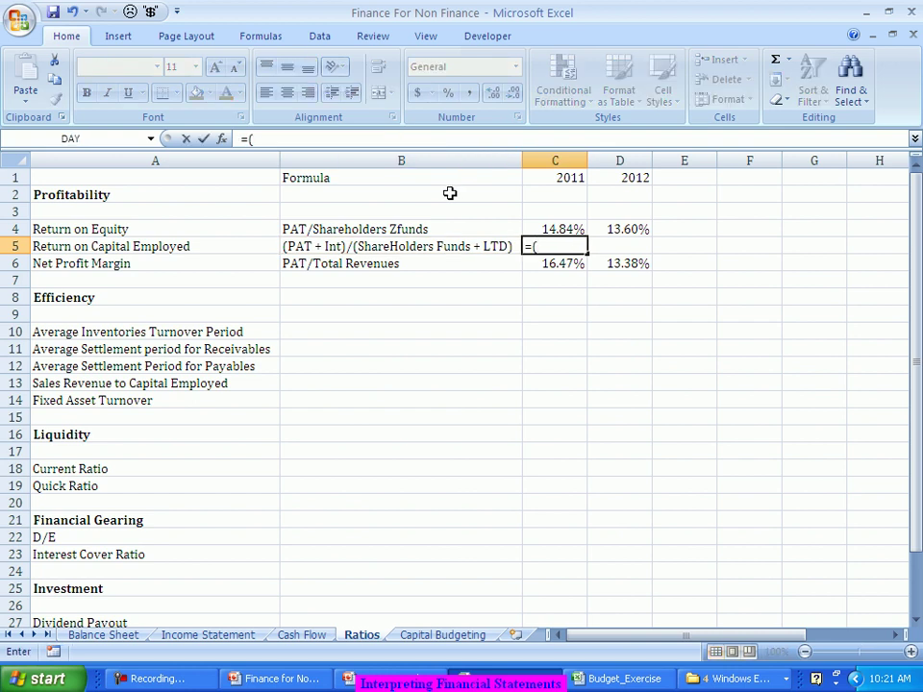
left_click(213, 635)
left_click(249, 520)
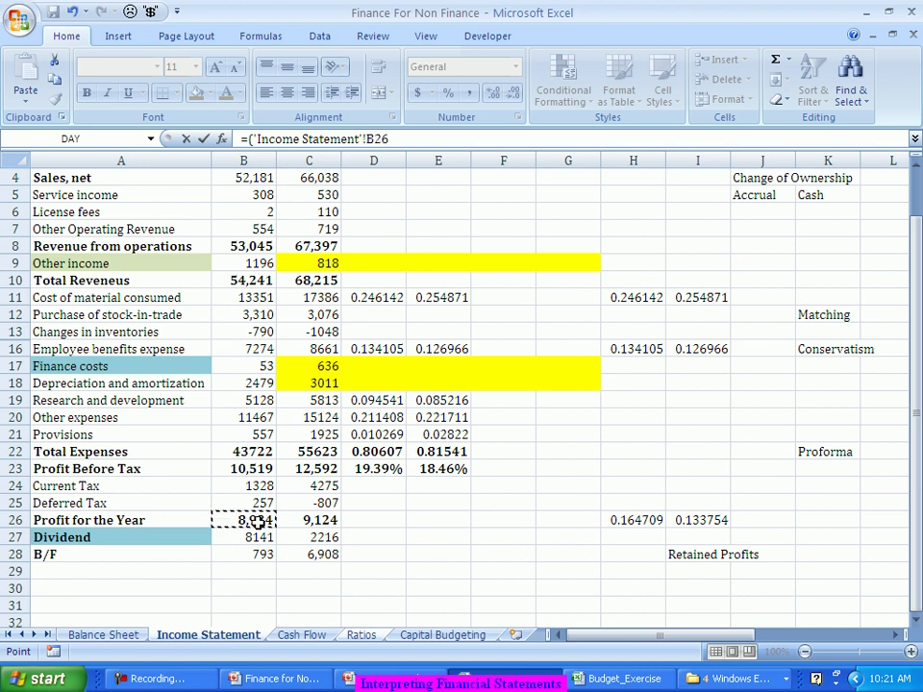
type("+")
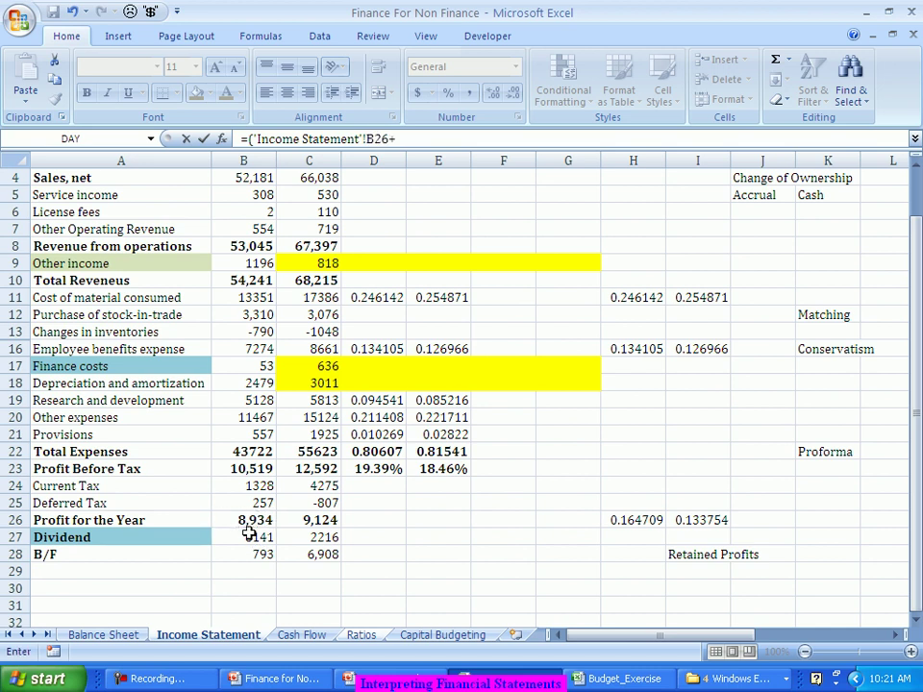
left_click(255, 367)
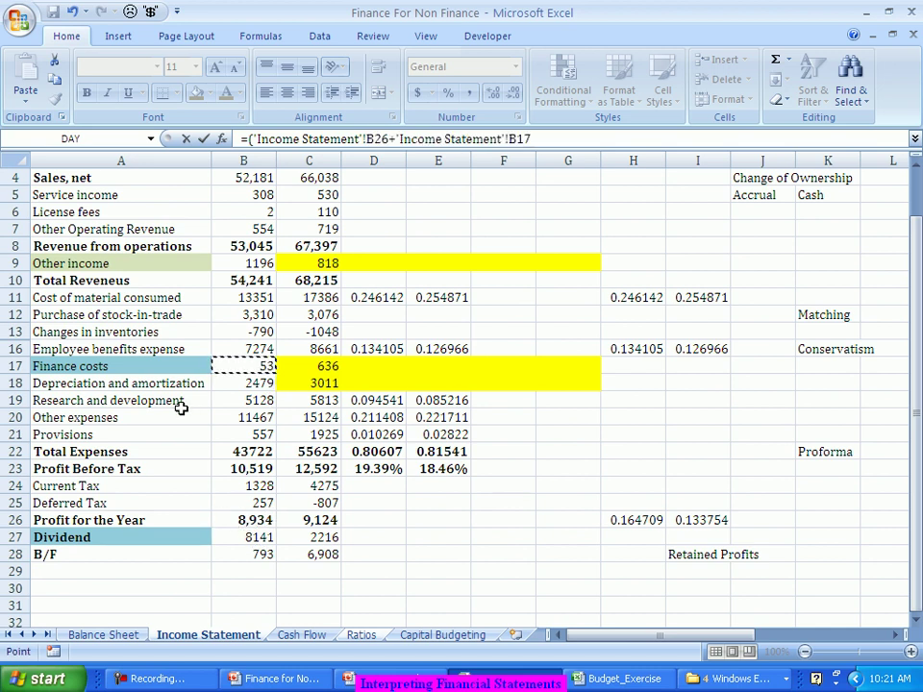
type(")/(")
left_click(130, 635)
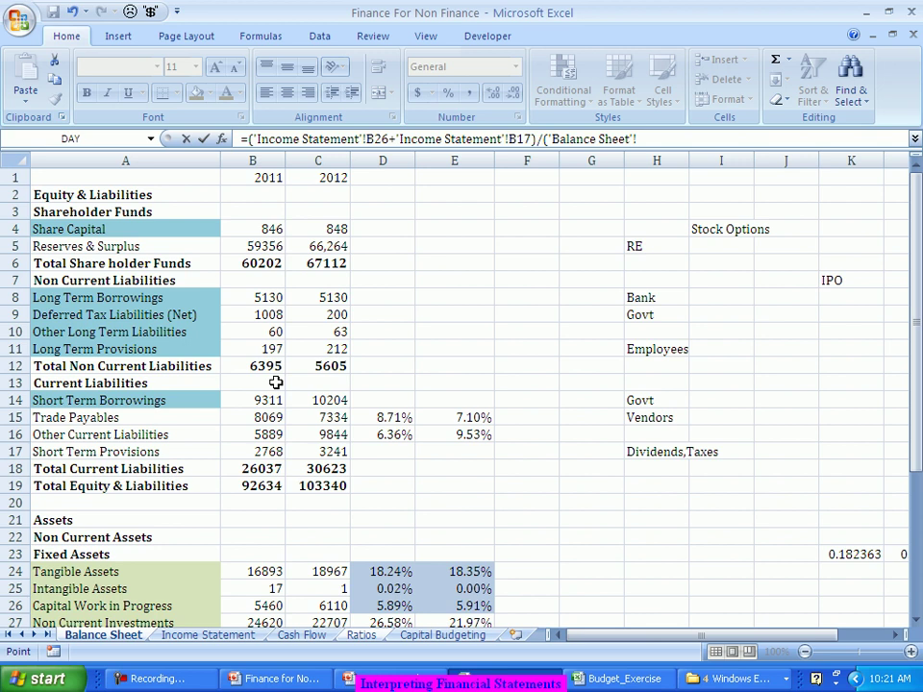
left_click(272, 265)
type("+")
left_click(236, 298)
type(")")
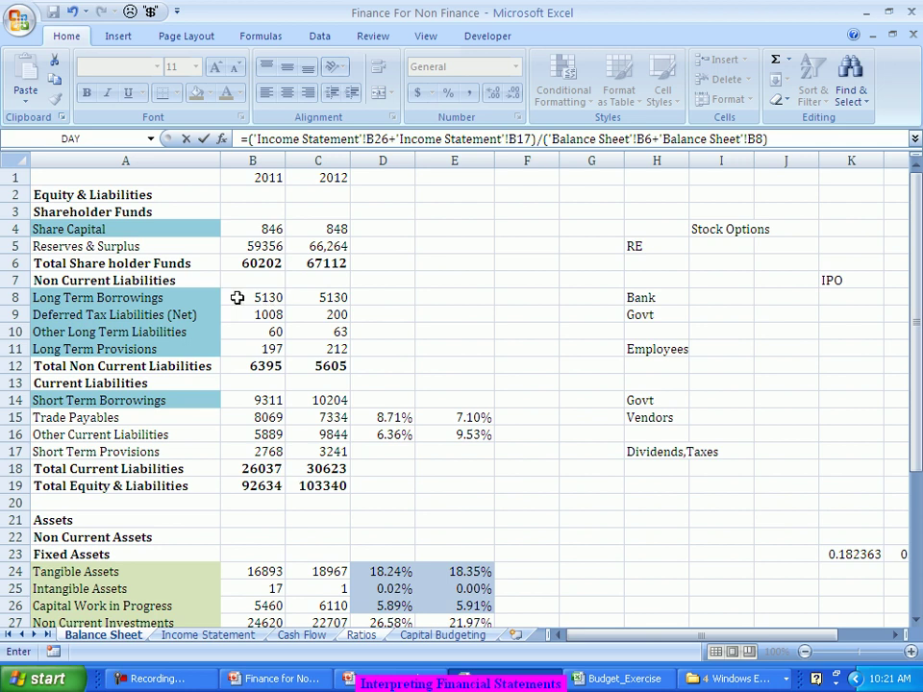
key("Return")
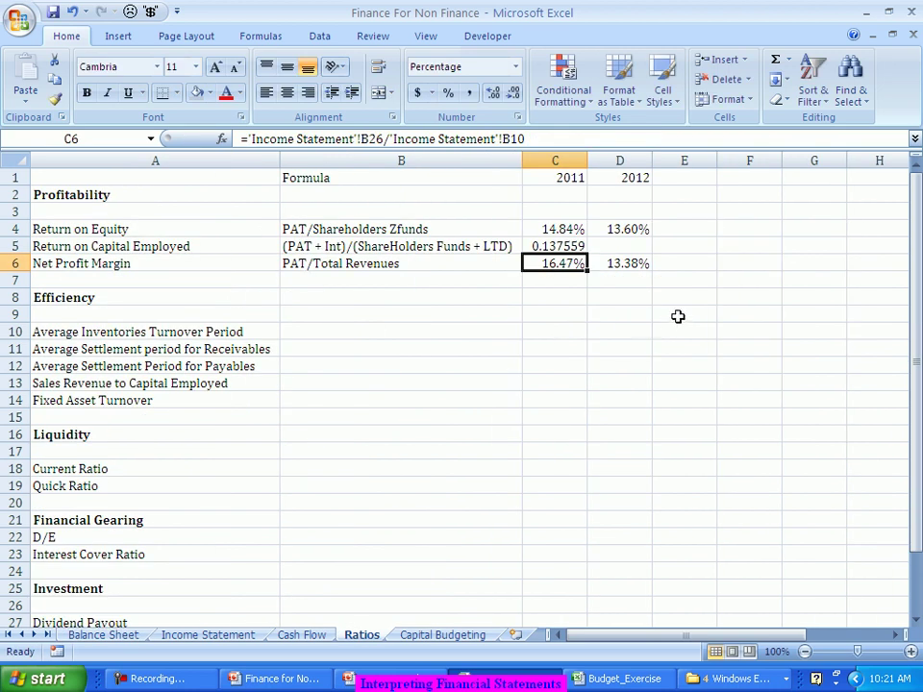
- Copy the return on capital employed formula from C5 to D5 and format both cells as percentages with two decimal places
left_click(535, 243)
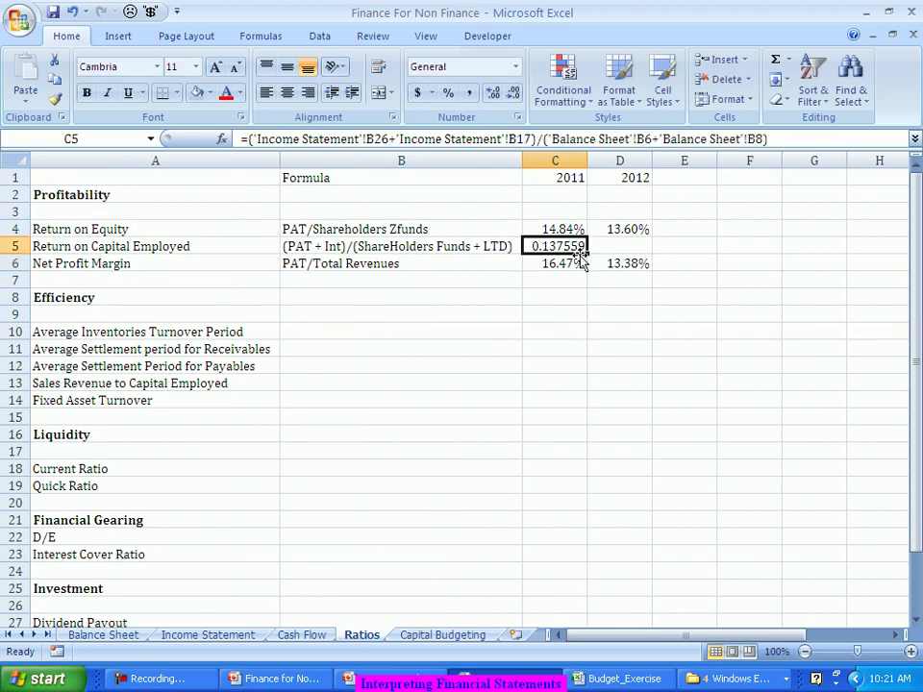
left_click_drag(585, 252, 619, 254)
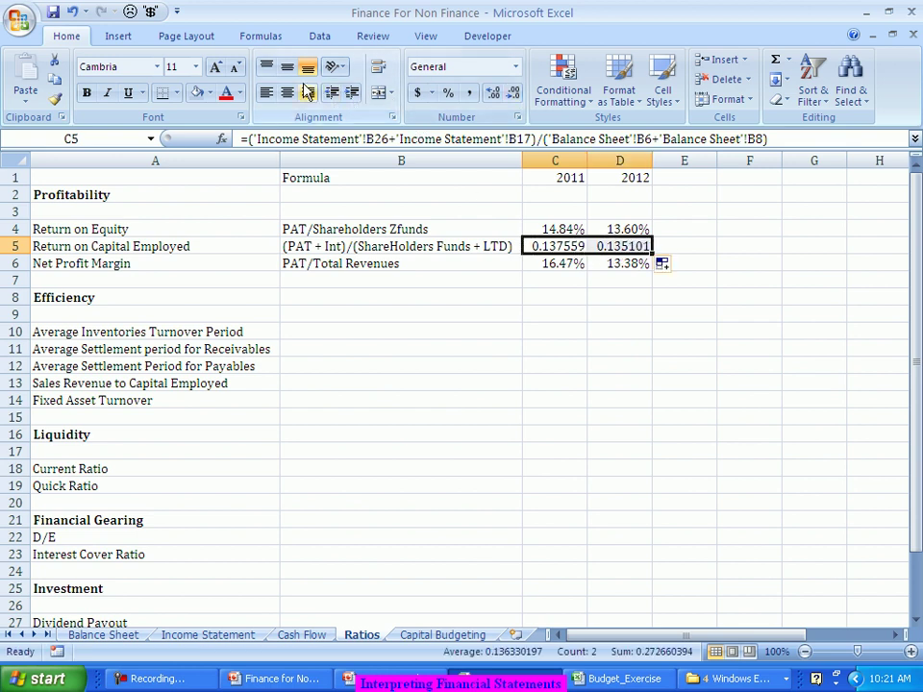
left_click(448, 92)
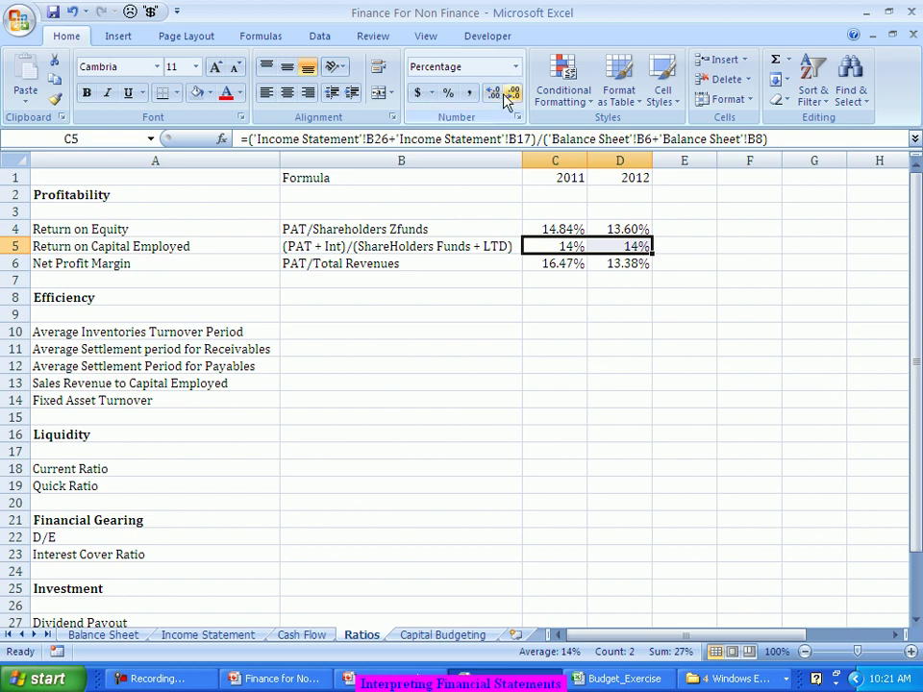
left_click(494, 94)
left_click(494, 94)
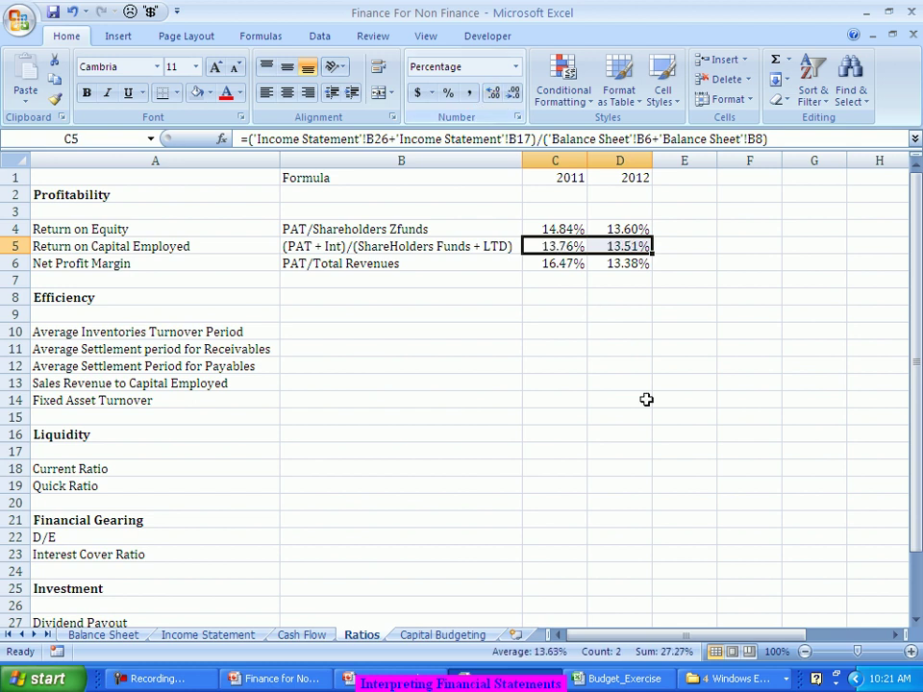
left_click(619, 346)
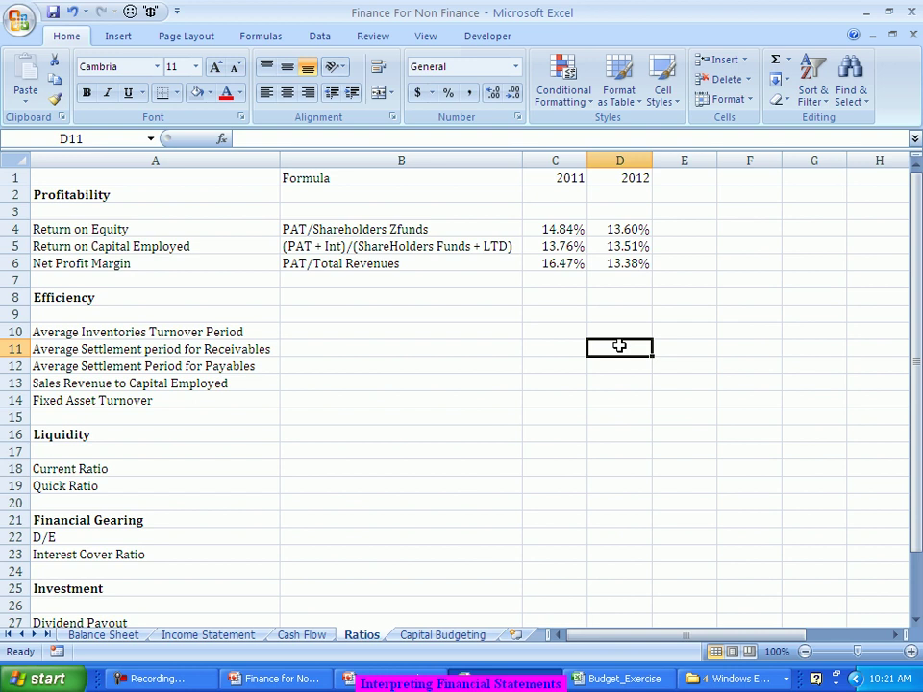
- Enter the note "WACC" in E5, beside the 2012 Return on Capital Employed figure
left_click(639, 242)
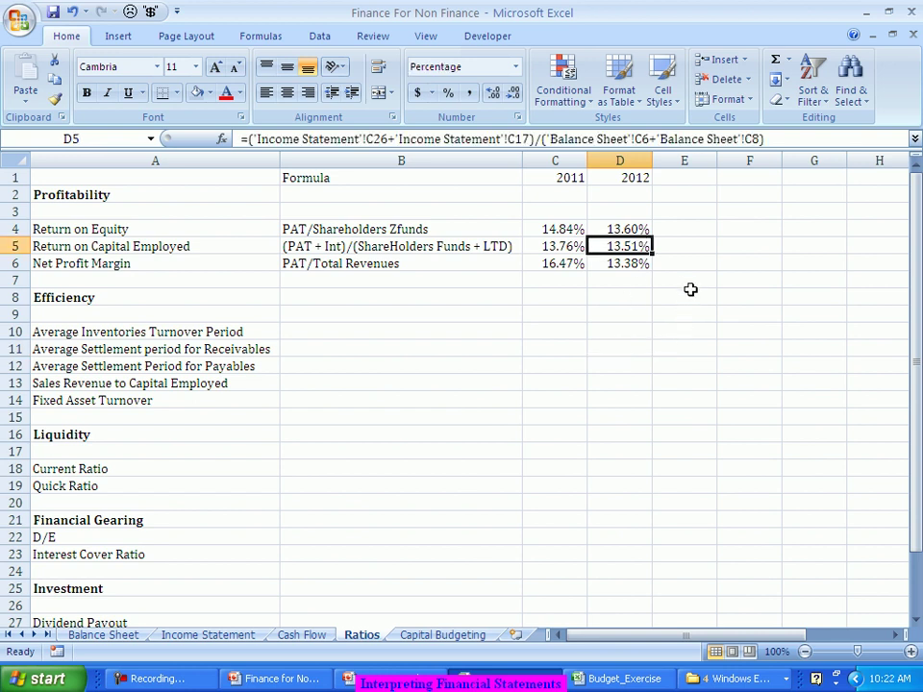
left_click(702, 243)
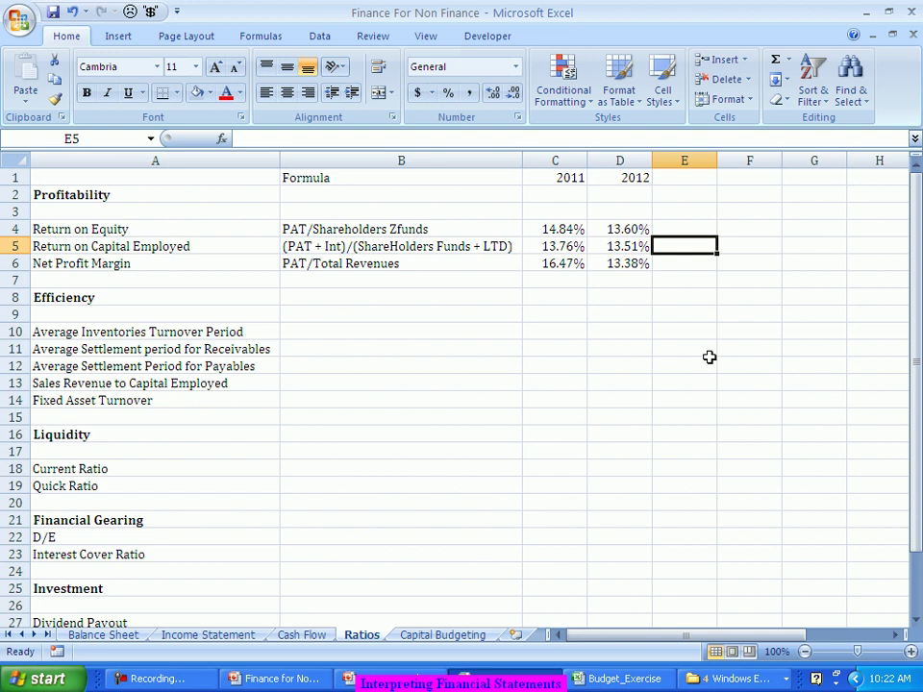
type("WACC")
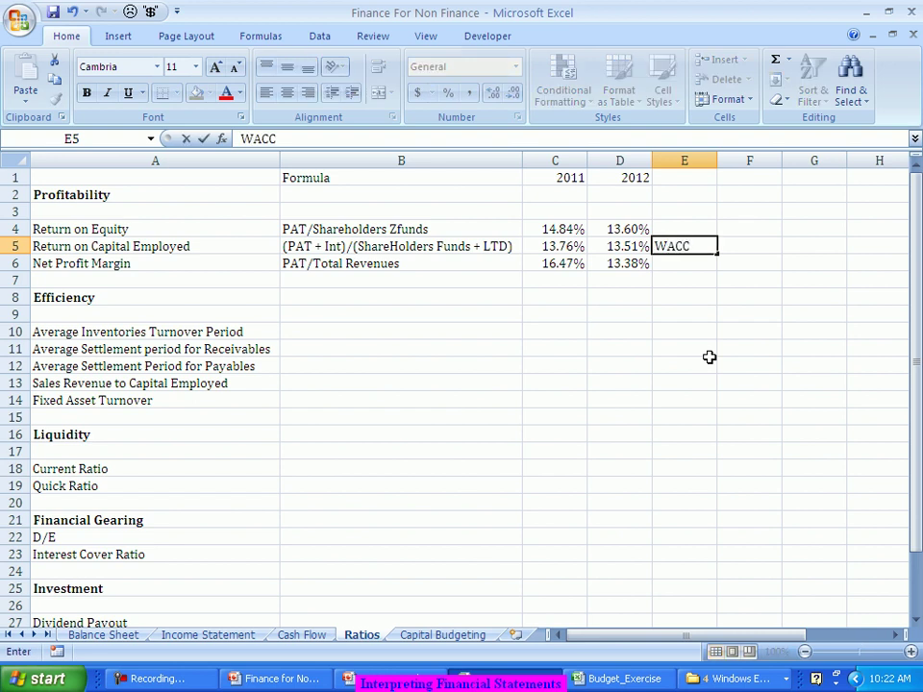
key("Tab")
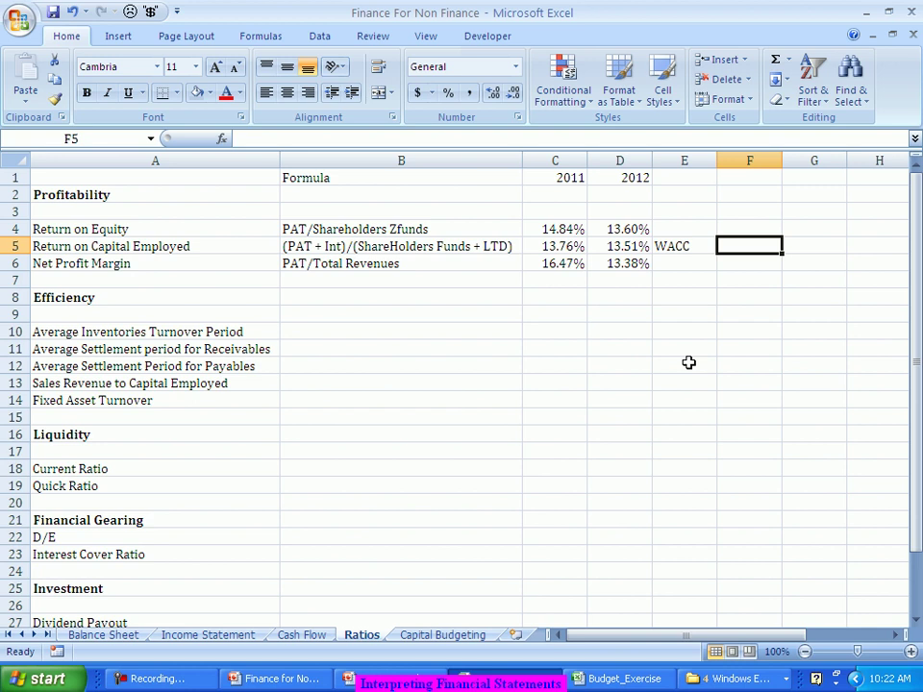
key("Left")
key("Left")
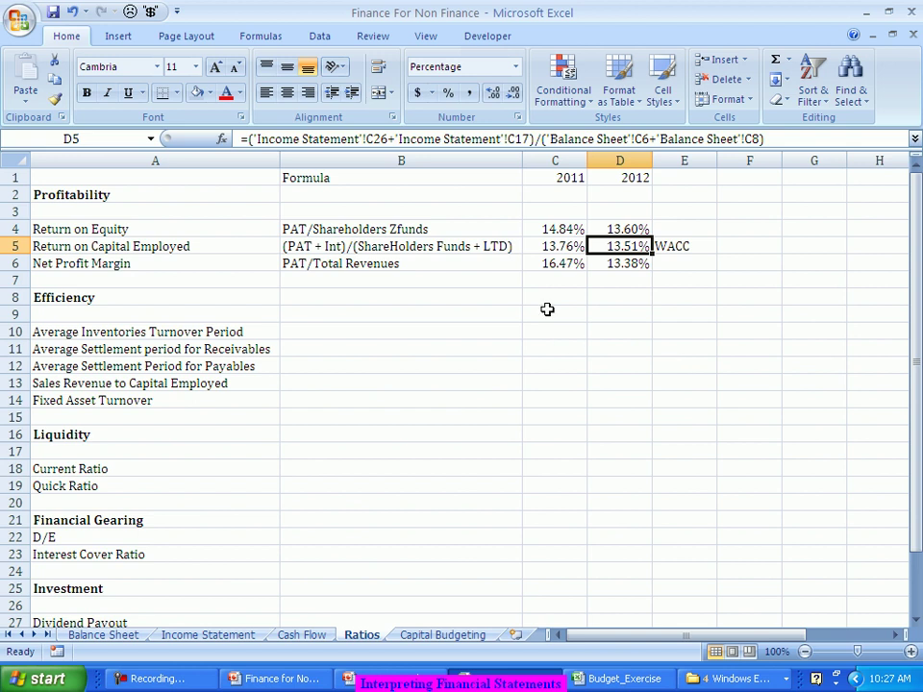
left_click(621, 228)
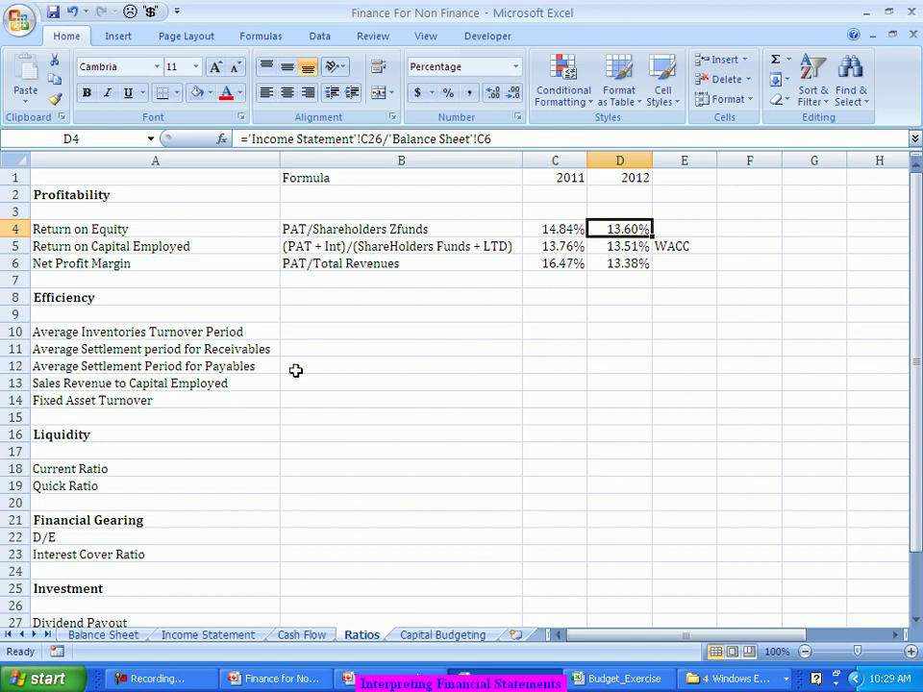
left_click(639, 252)
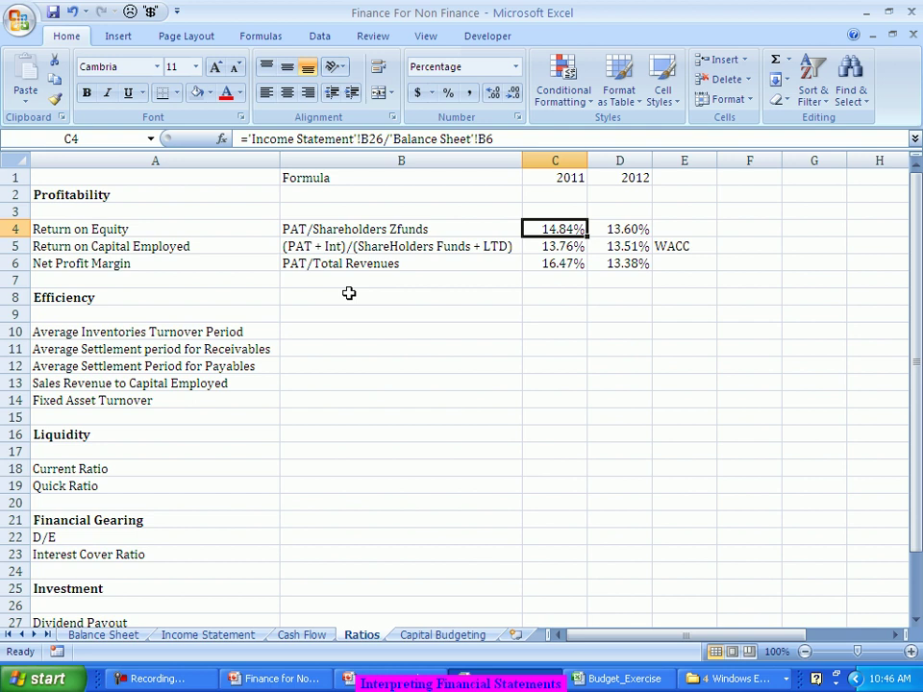
left_click(309, 334)
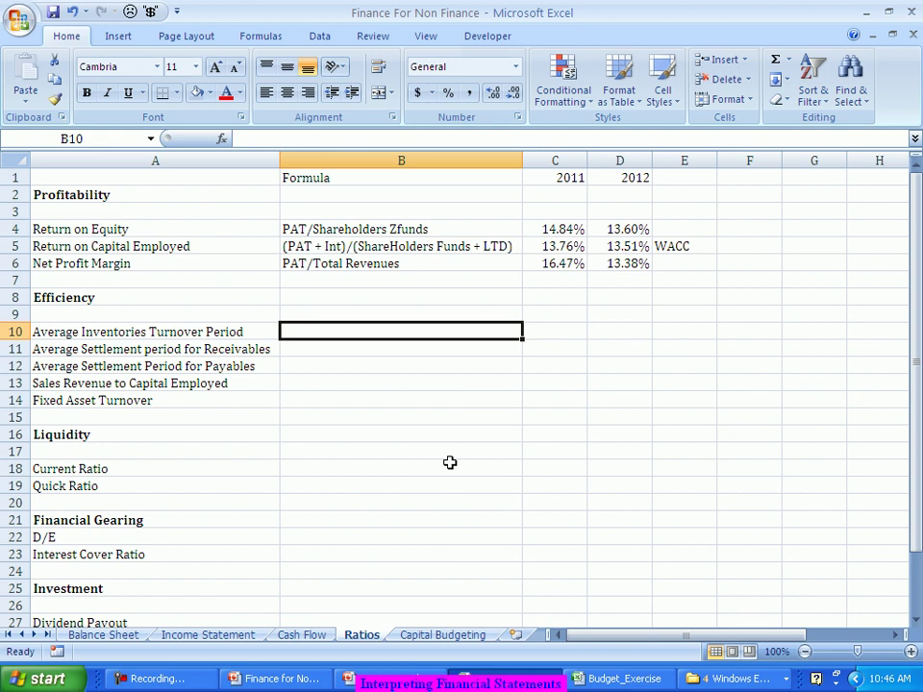
key("Left")
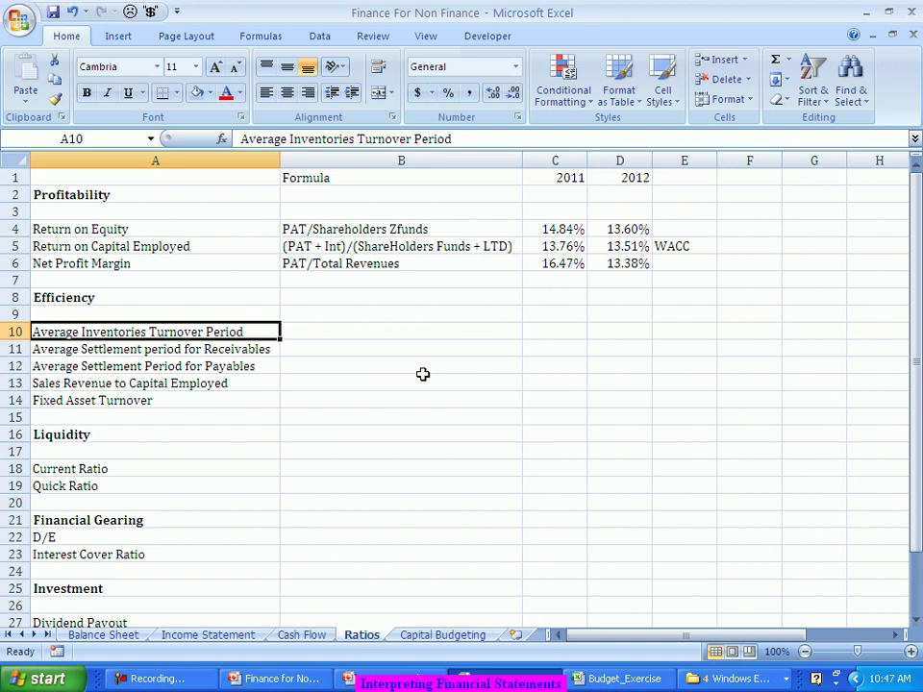
key("BackSpace")
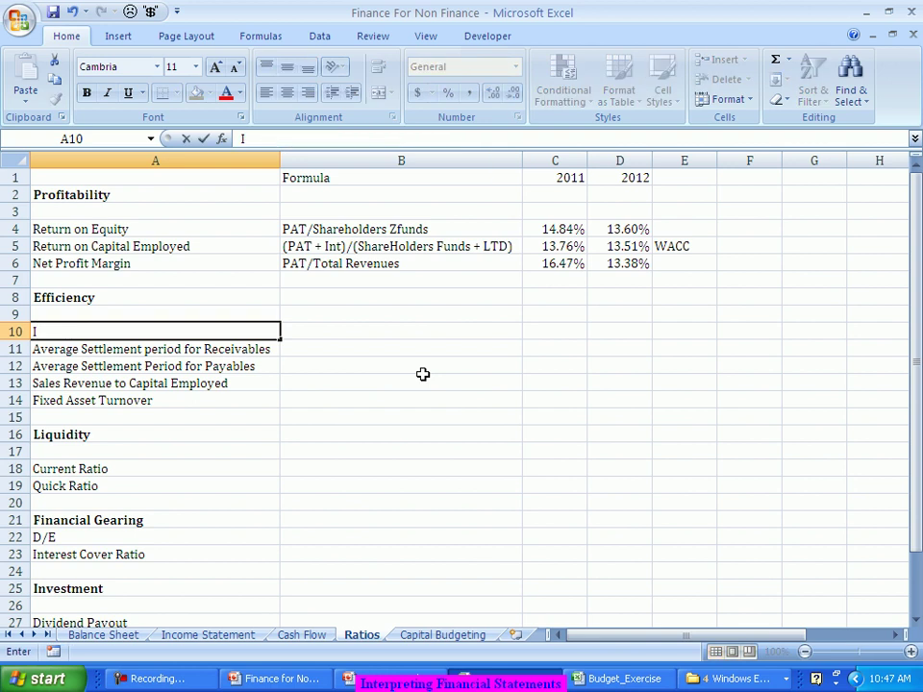
key("Escape")
- Enter "Inventory/Revenues * 365" in B10 as the formula description for Average Inventories Turnover Period
key("Right")
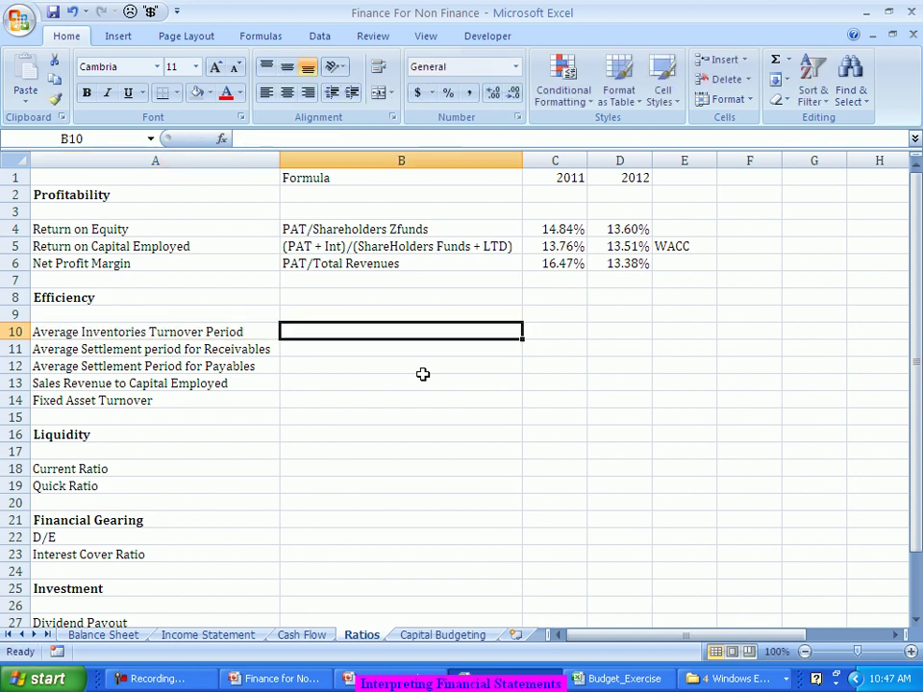
type("Inventory")
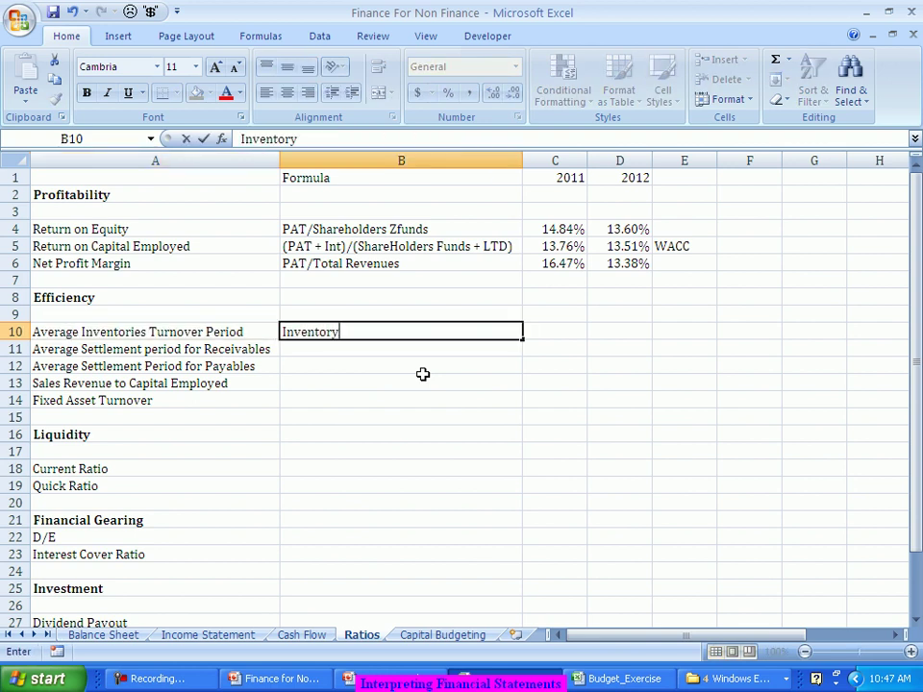
type("/C")
key("BackSpace")
type("Sales *")
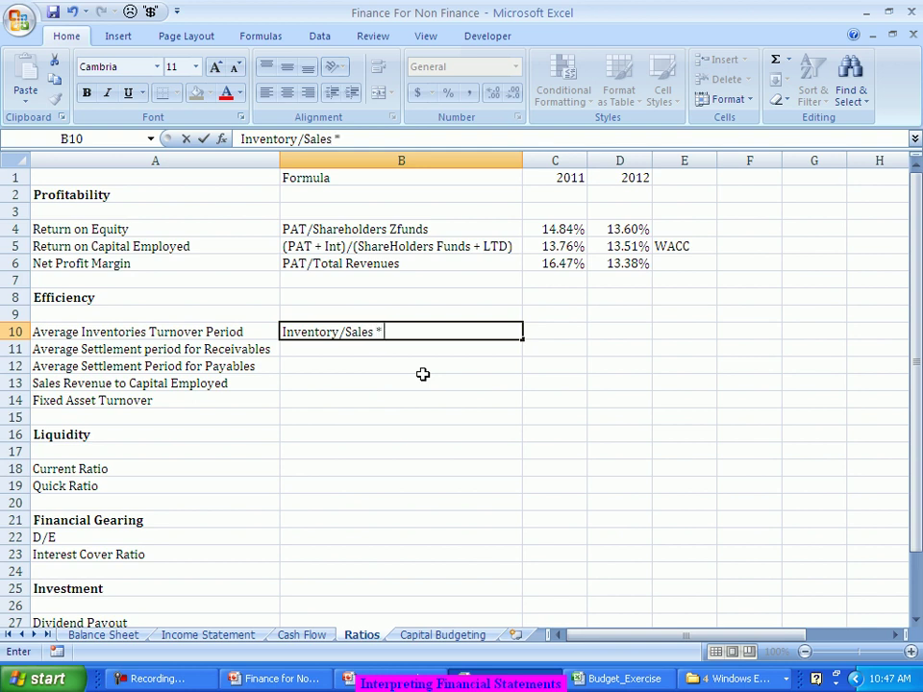
key("BackSpace")
key("BackSpace")
key("BackSpace")
key("BackSpace")
key("BackSpace")
key("BackSpace")
key("BackSpace")
key("BackSpace")
type("Revenues * 365")
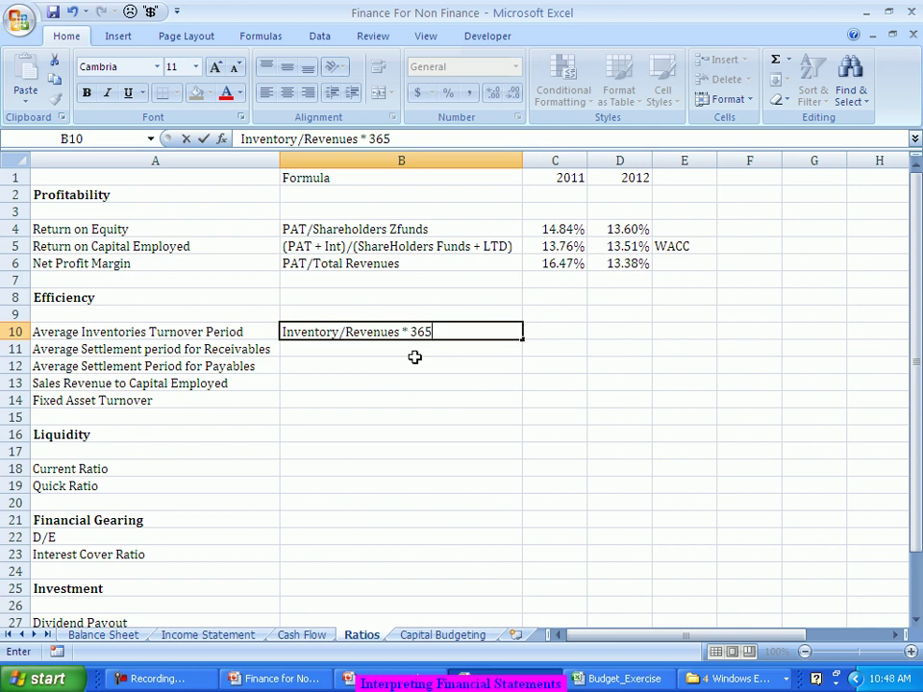
- Calculate the 2011 inventories turnover period in C10 as Balance Sheet inventories (B32) divided by Income Statement total revenues (B10), times 365
key("Tab")
type("=")
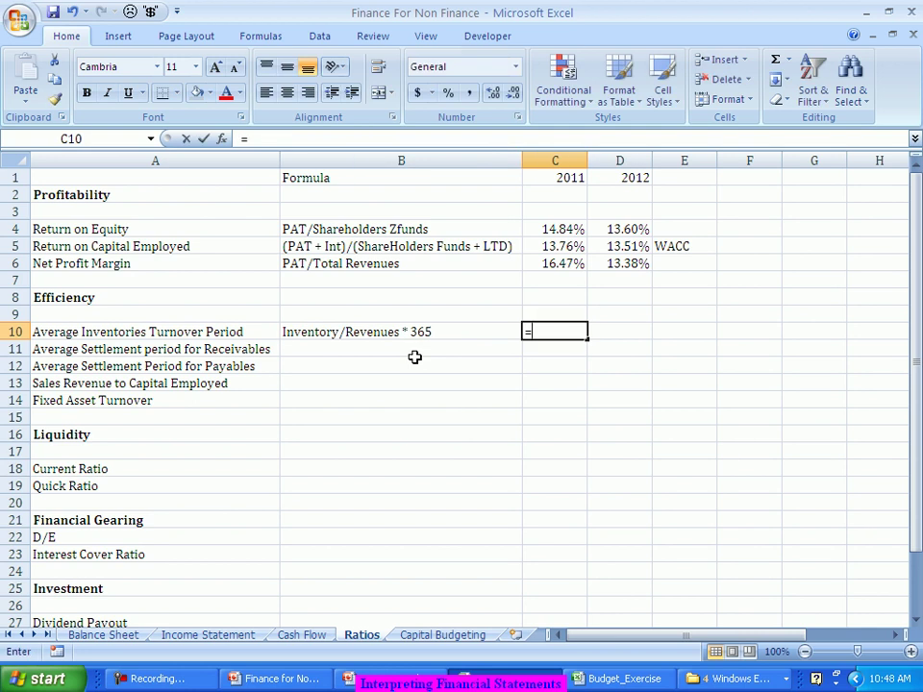
left_click(103, 636)
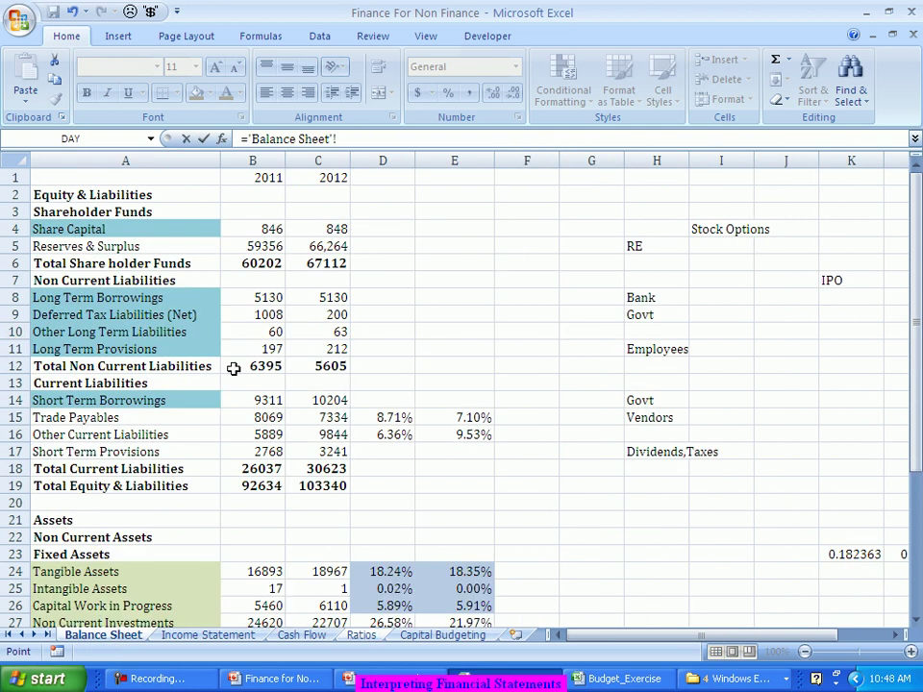
scroll(234, 370, "down", 5)
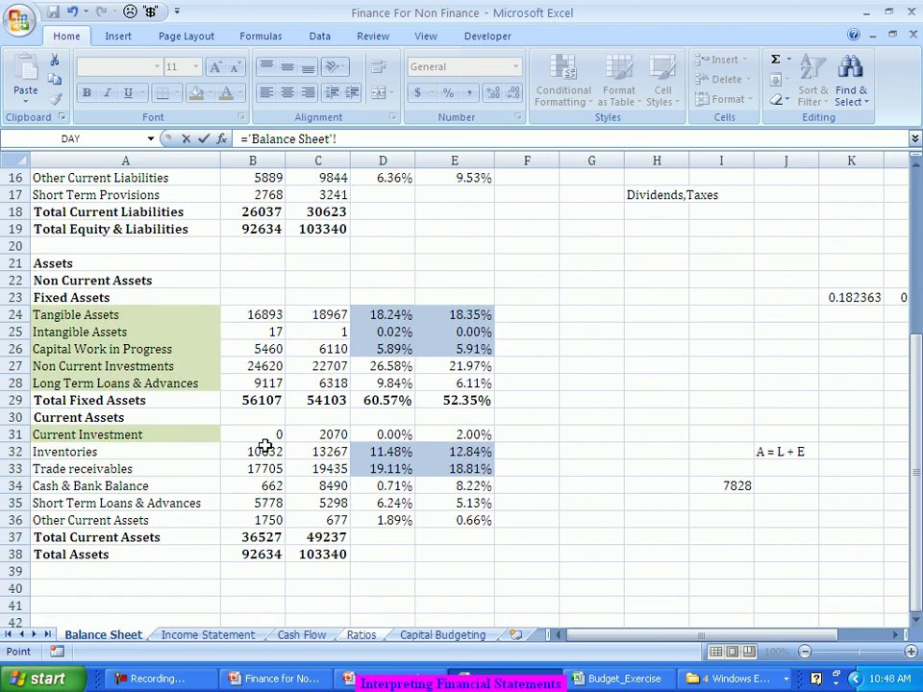
left_click(264, 447)
type("/")
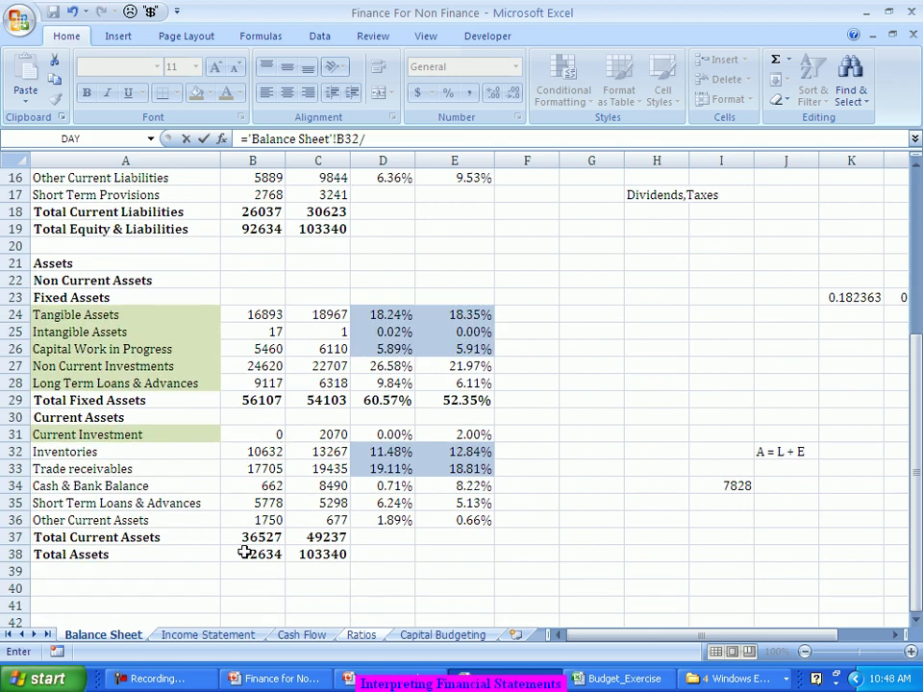
left_click(227, 619)
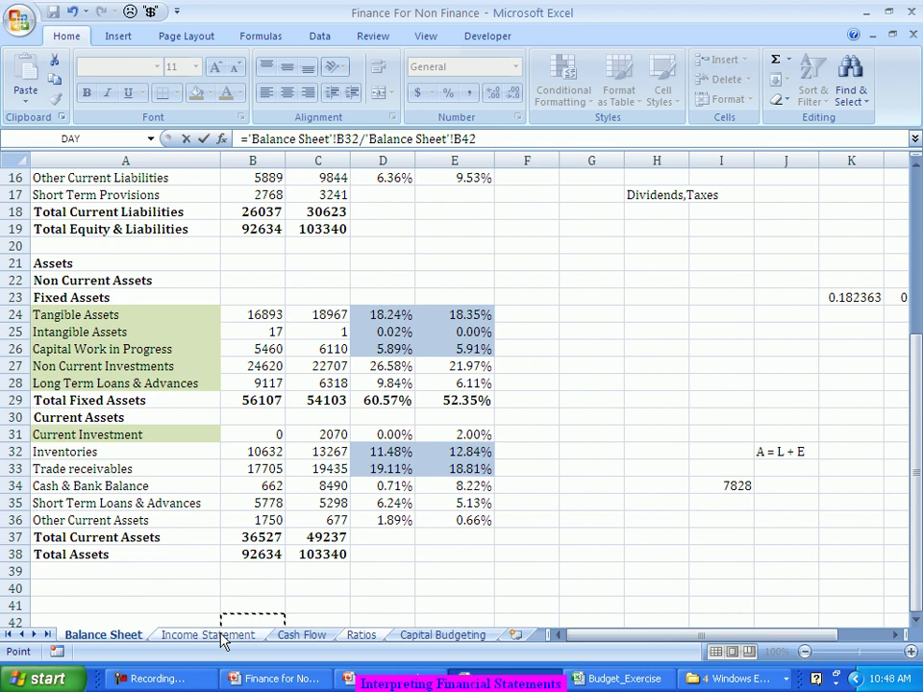
left_click(221, 639)
left_click(252, 281)
type("\"")
type("365")
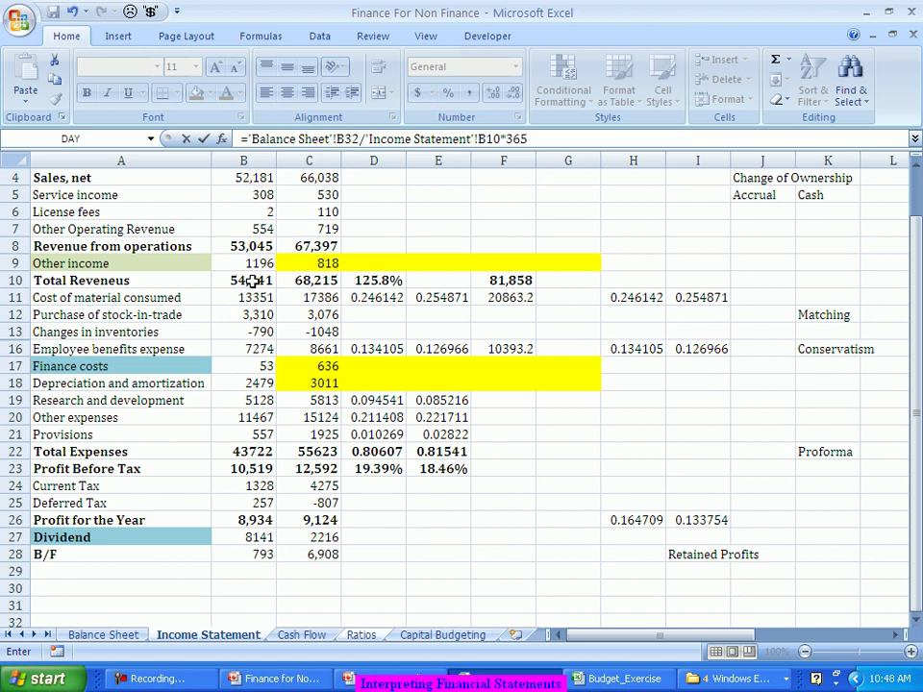
key("Return")
- Copy the 2011 inventories turnover formula from C10 across to the 2012 cell D10
left_click(538, 332)
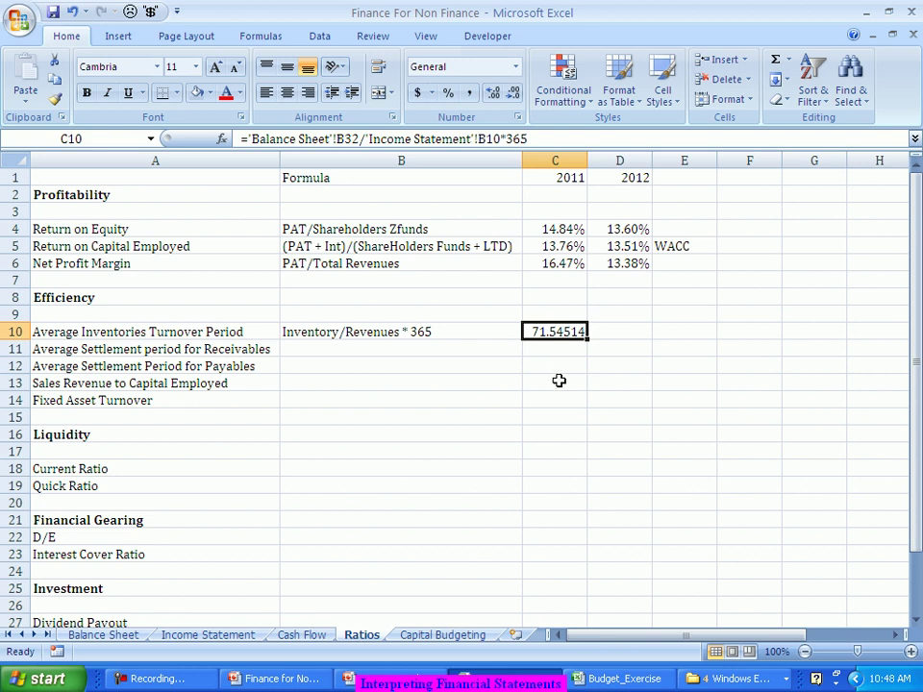
left_click_drag(588, 339, 635, 344)
left_click(620, 332)
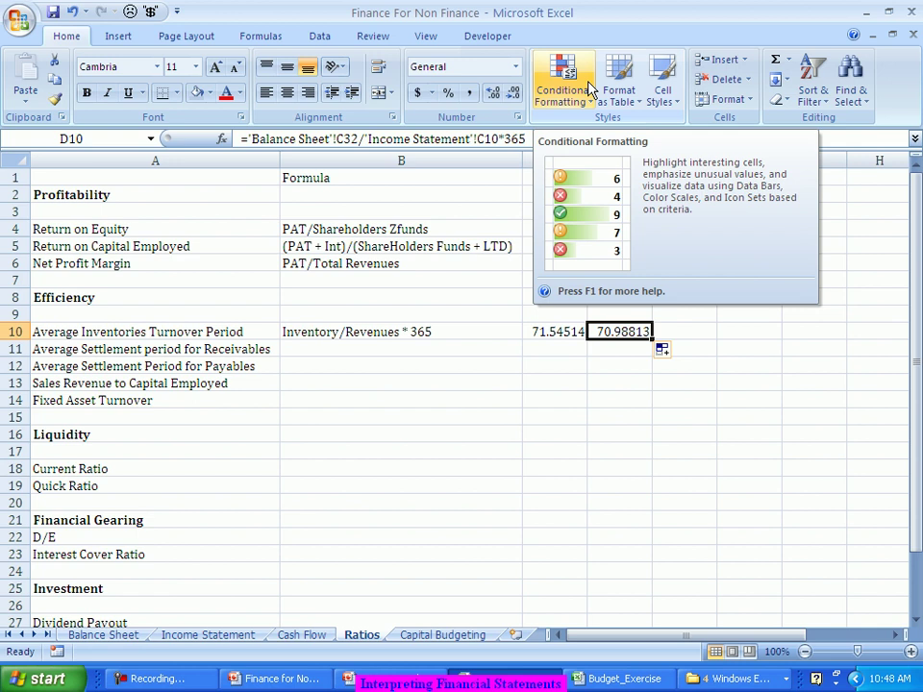
- Compare the 2011 and 2012 inventories turnover periods with the inventories percentages on the Balance Sheet sheet, returning to the Ratios sheet
left_click(539, 333)
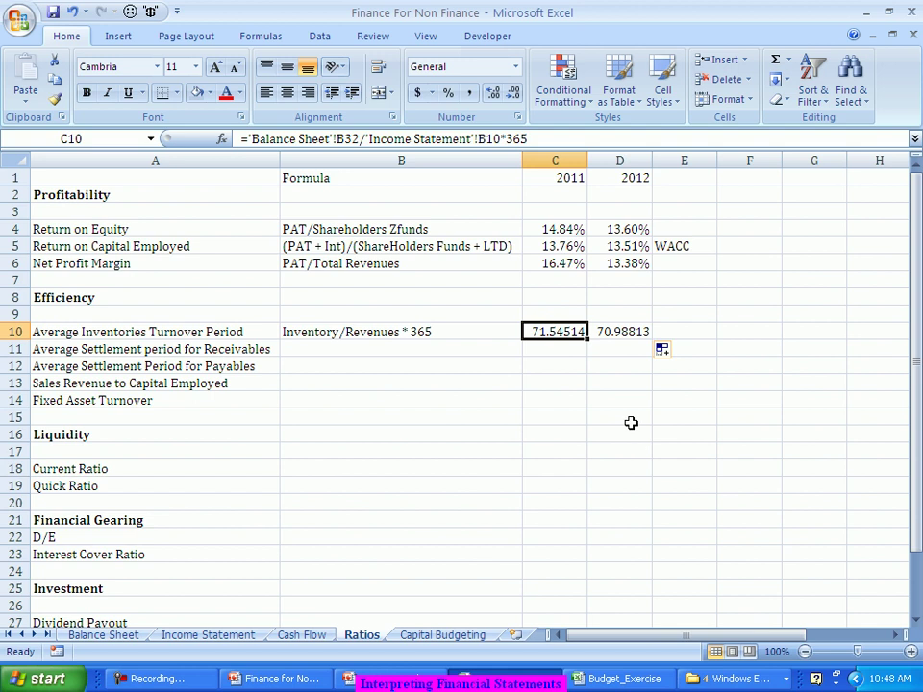
key("Right")
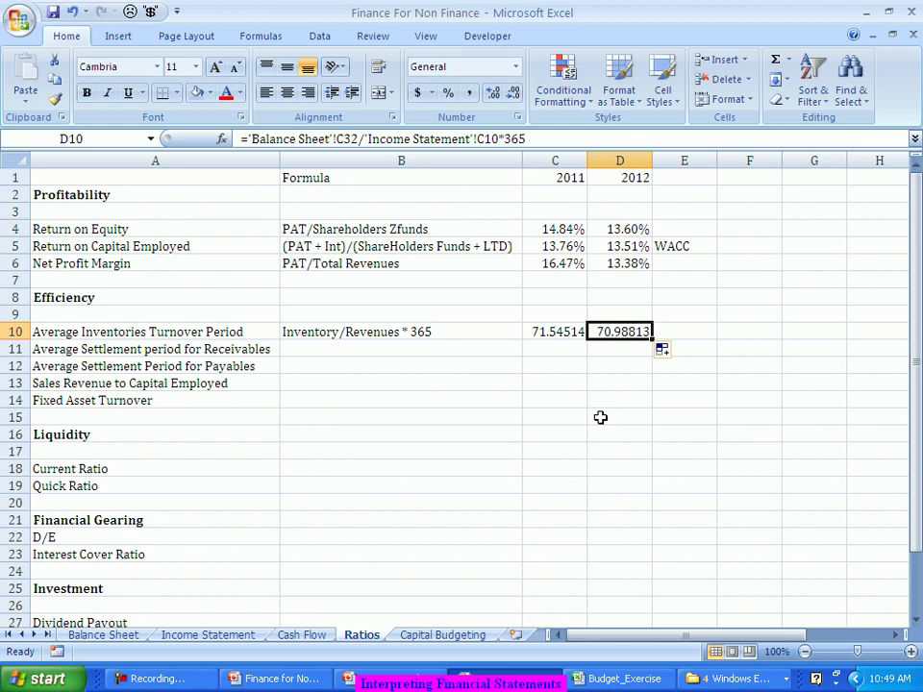
key("Left")
key("Right")
left_click(99, 636)
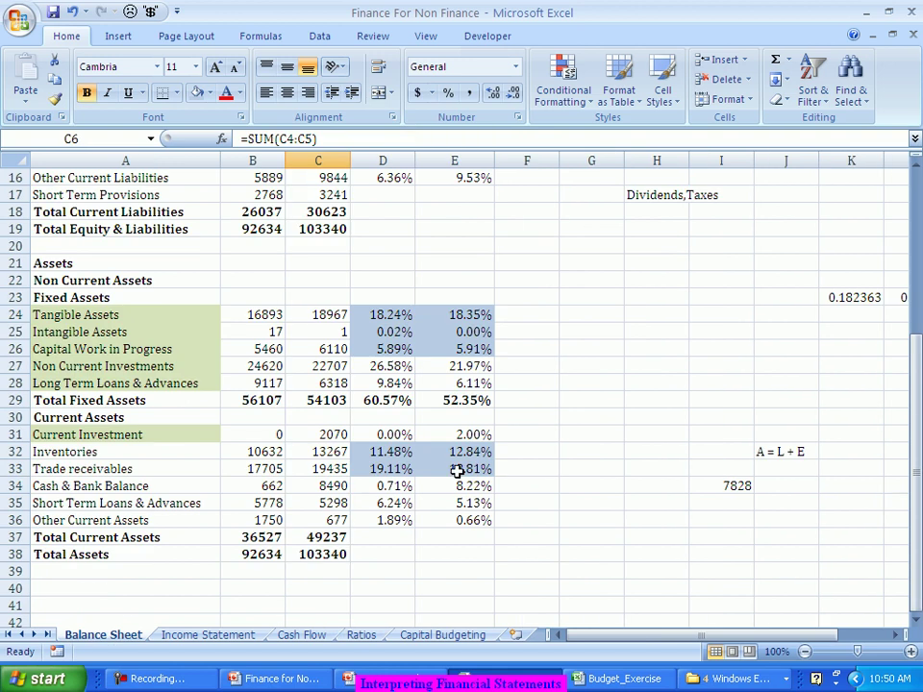
left_click_drag(395, 452, 472, 452)
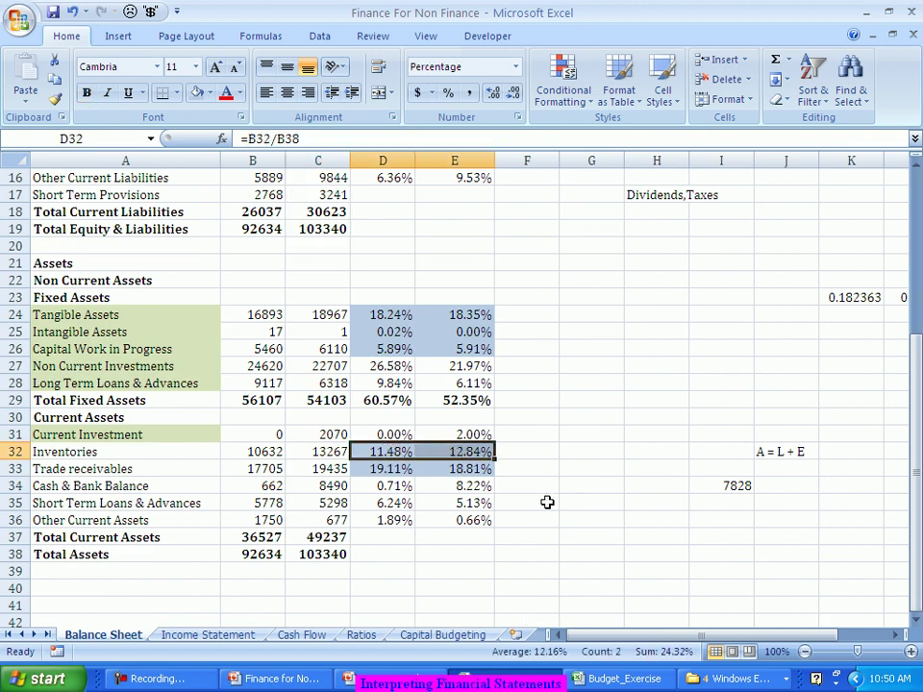
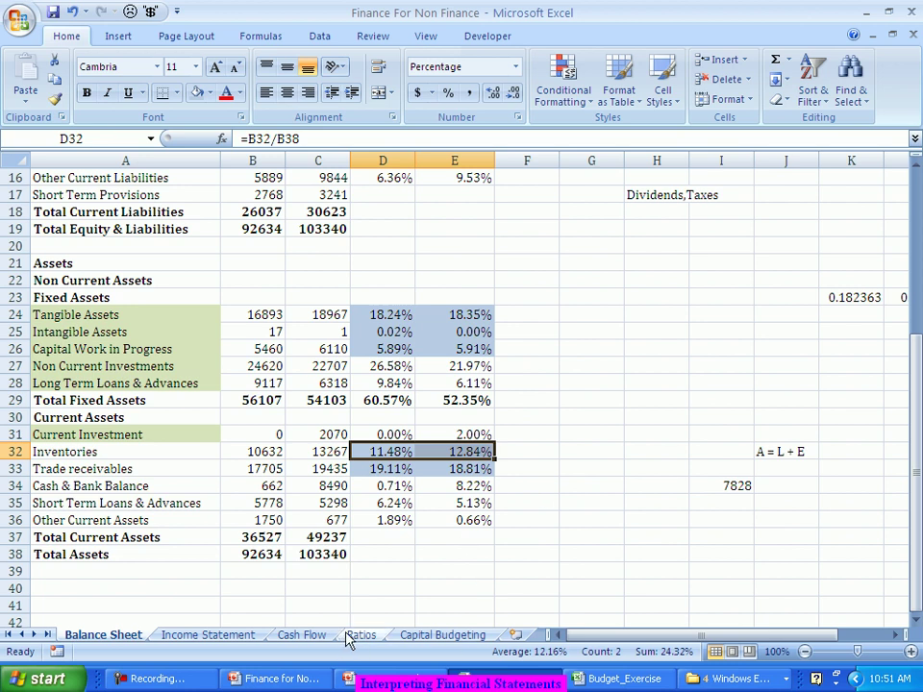
left_click(379, 624)
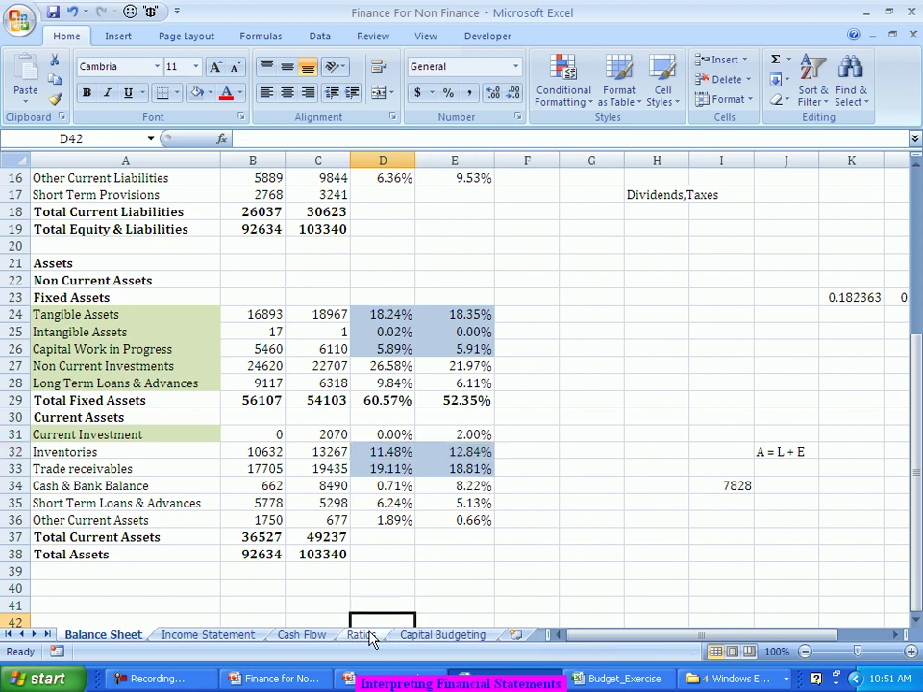
left_click(360, 635)
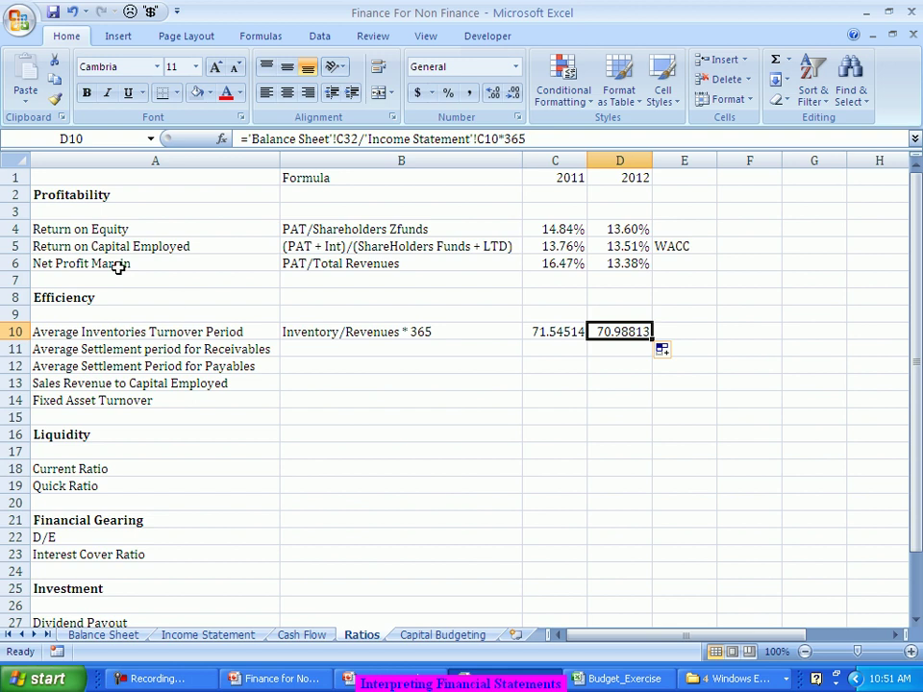
key("Left")
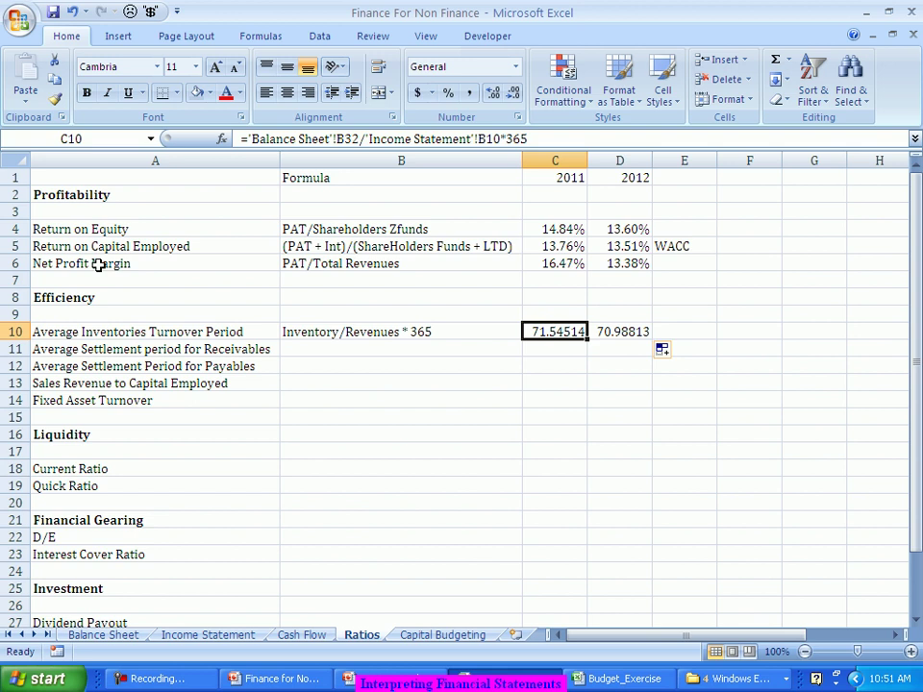
- Enter "Trades Receivables/Revenue * 365" in B11 as the formula description for Average Settlement period for Receivables
left_click(366, 349)
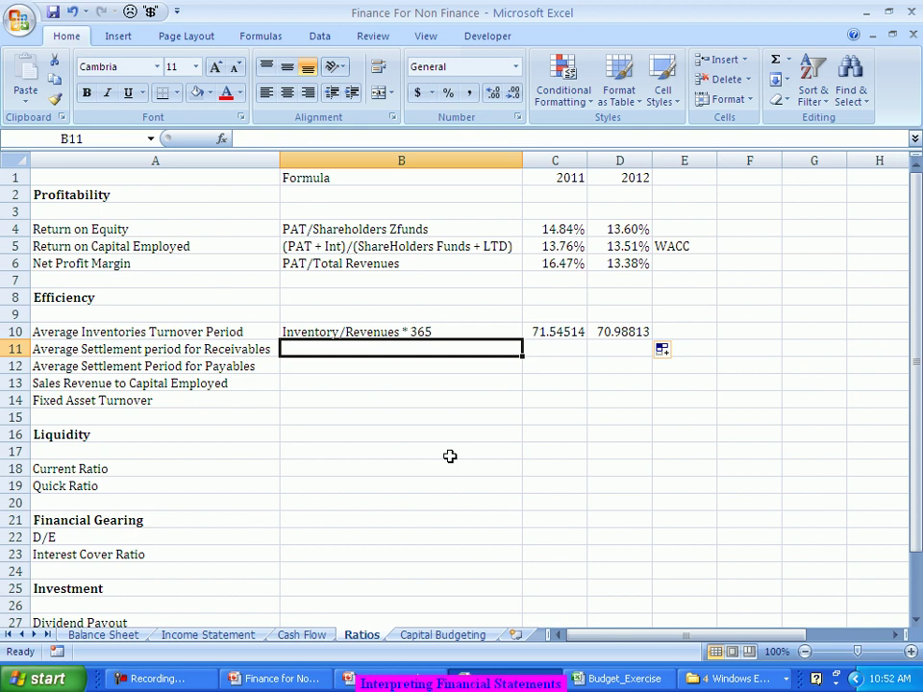
type("T")
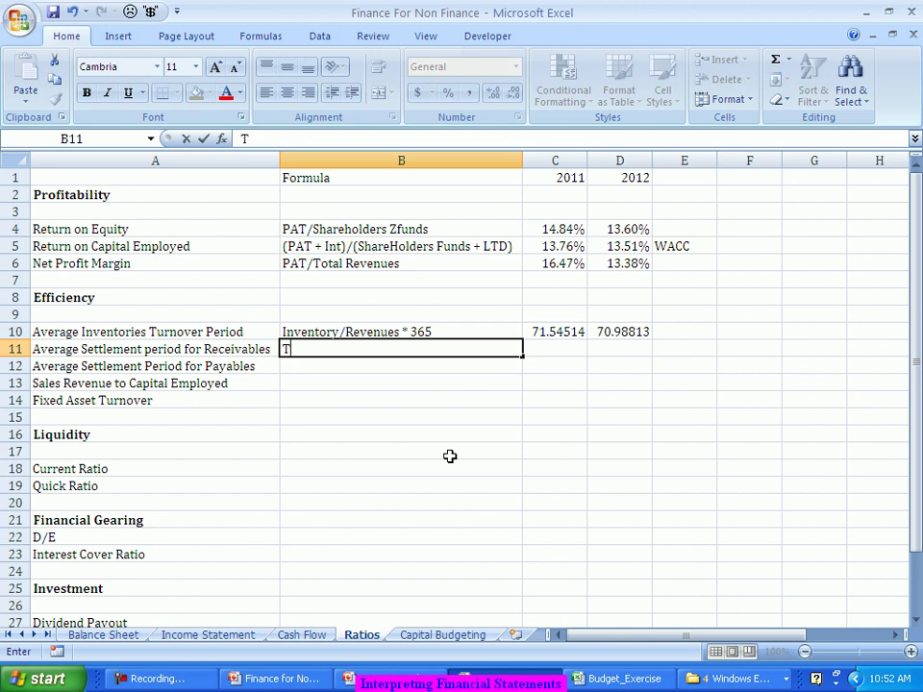
type("rades Re")
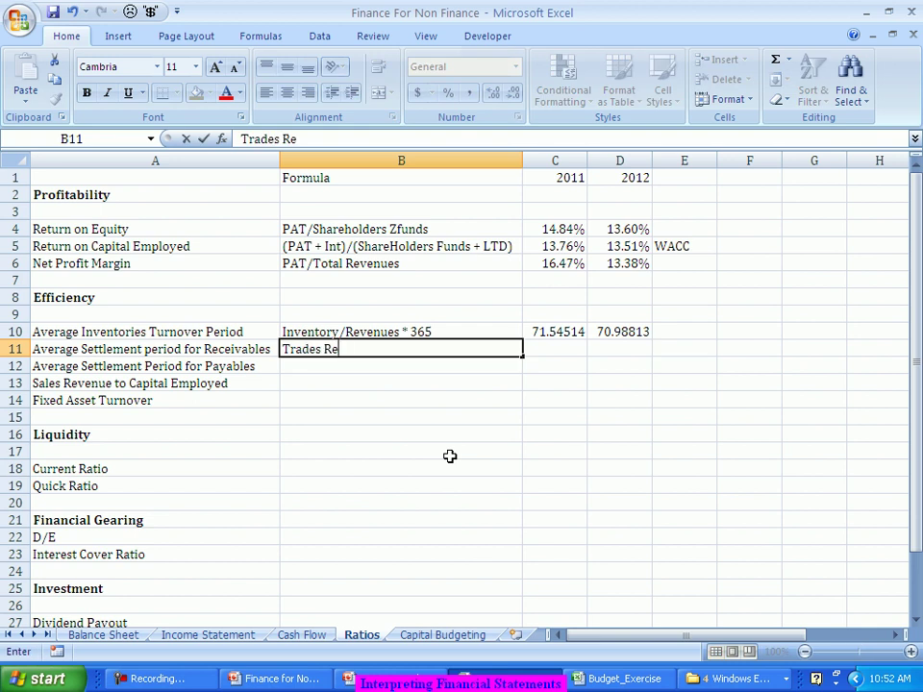
type("ceivables")
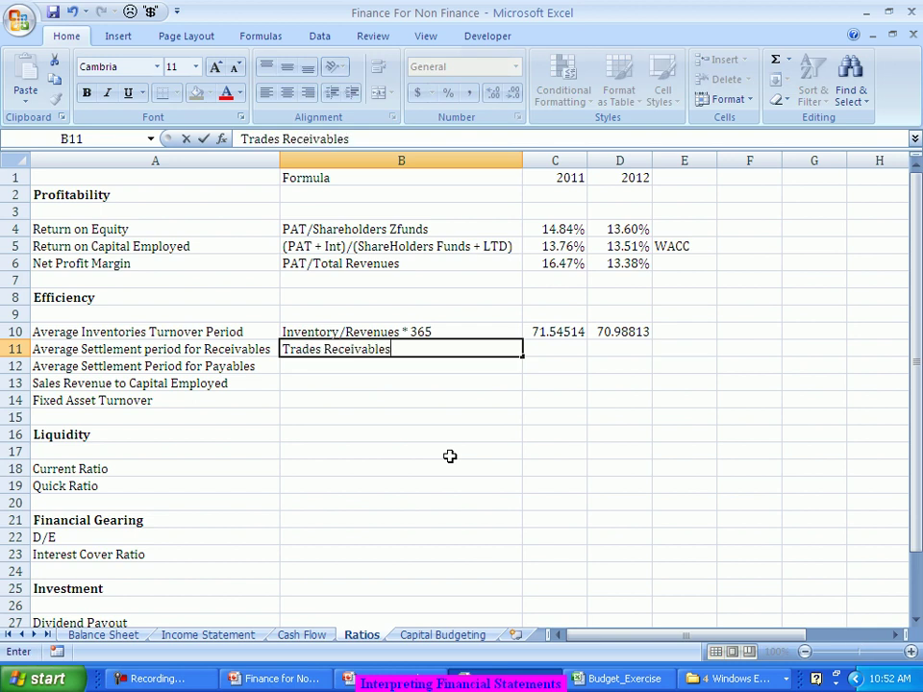
type("/Revenu")
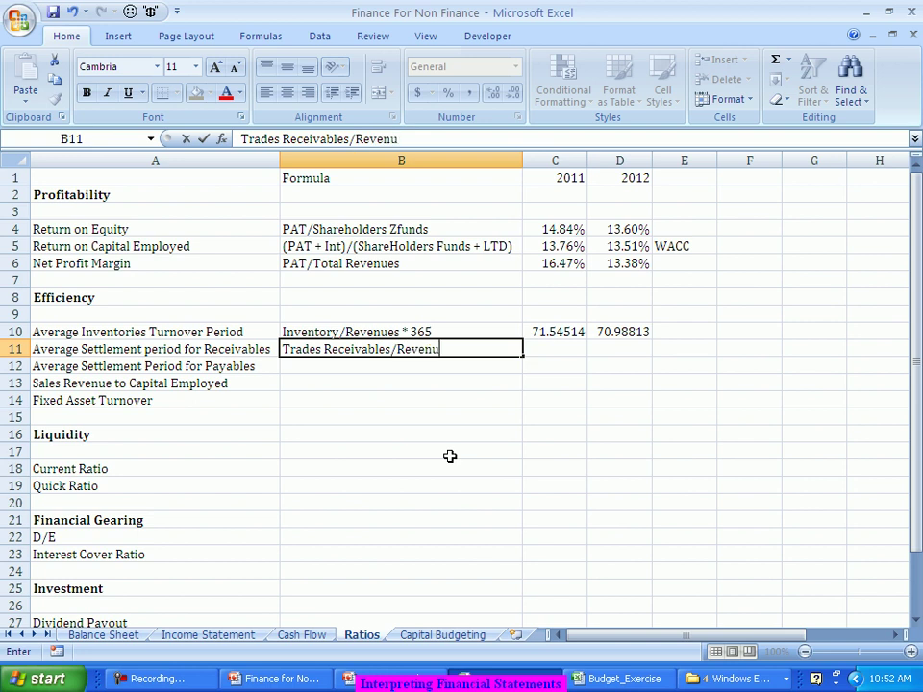
type("e * 365")
key("Tab")
- Calculate the 2011 receivables settlement period in C11 as Balance Sheet trade receivables (B33) divided by Income Statement total revenues (B10), times 365
type("=")
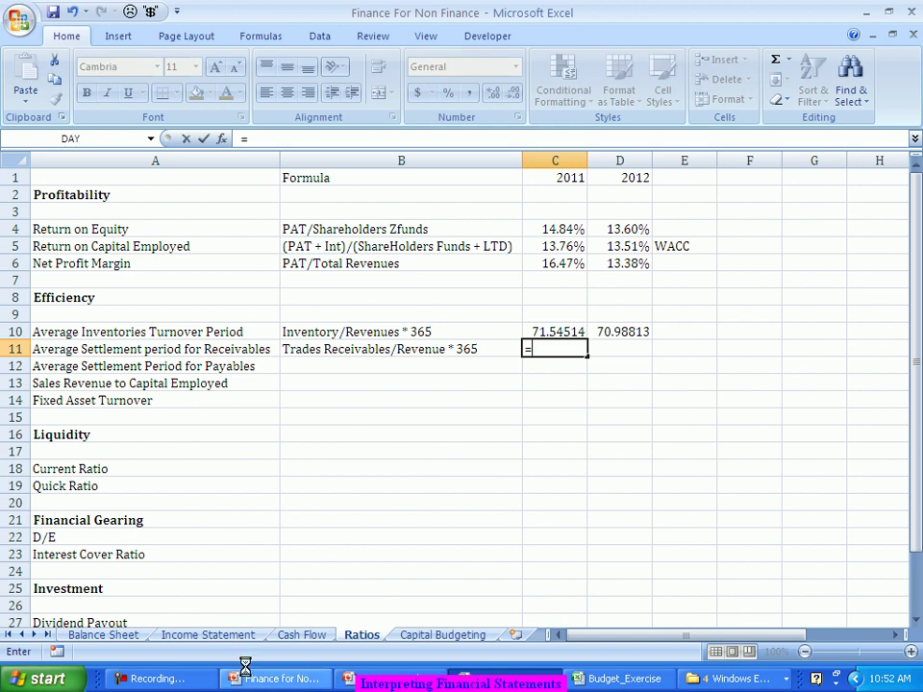
left_click(132, 638)
left_click(265, 471)
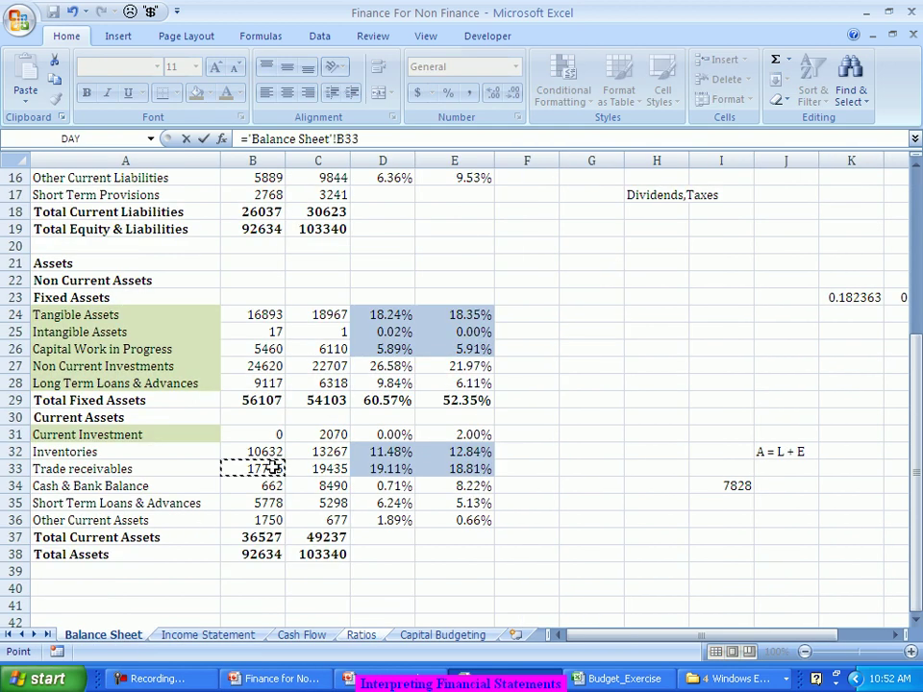
type("/")
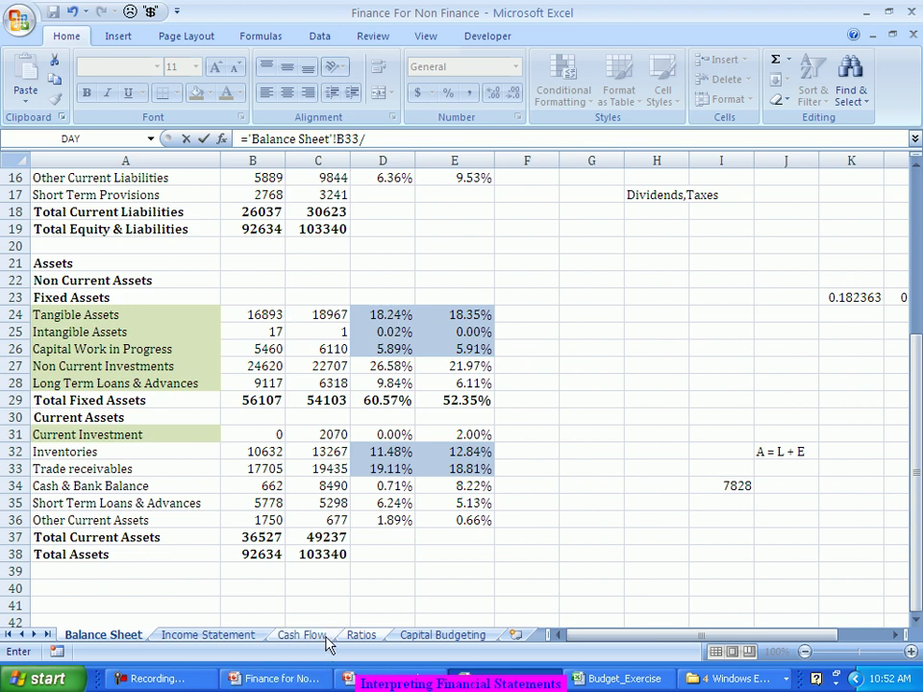
left_click(238, 639)
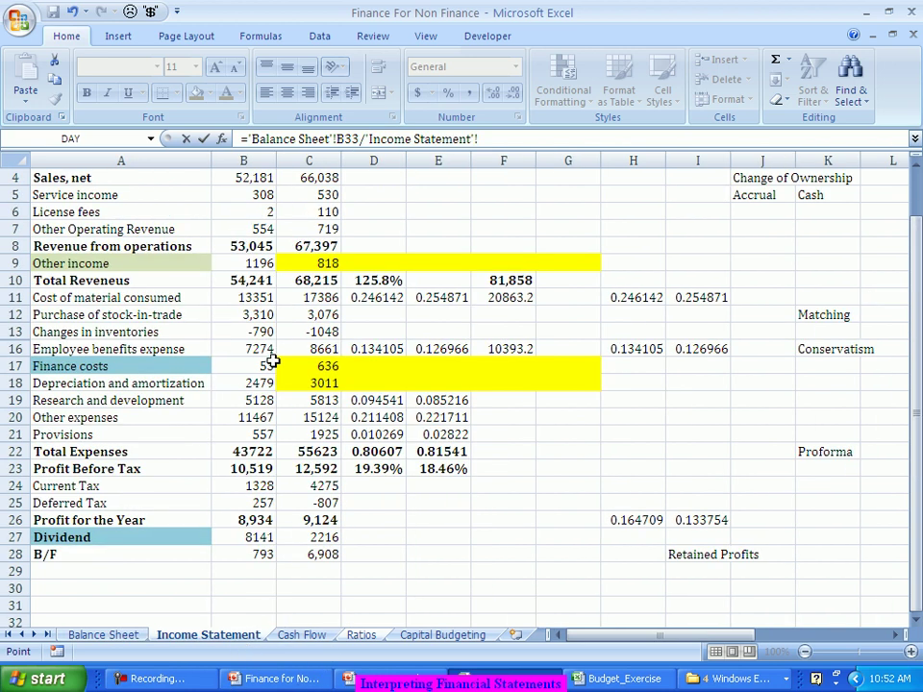
left_click(235, 280)
type("*365")
key("Return")
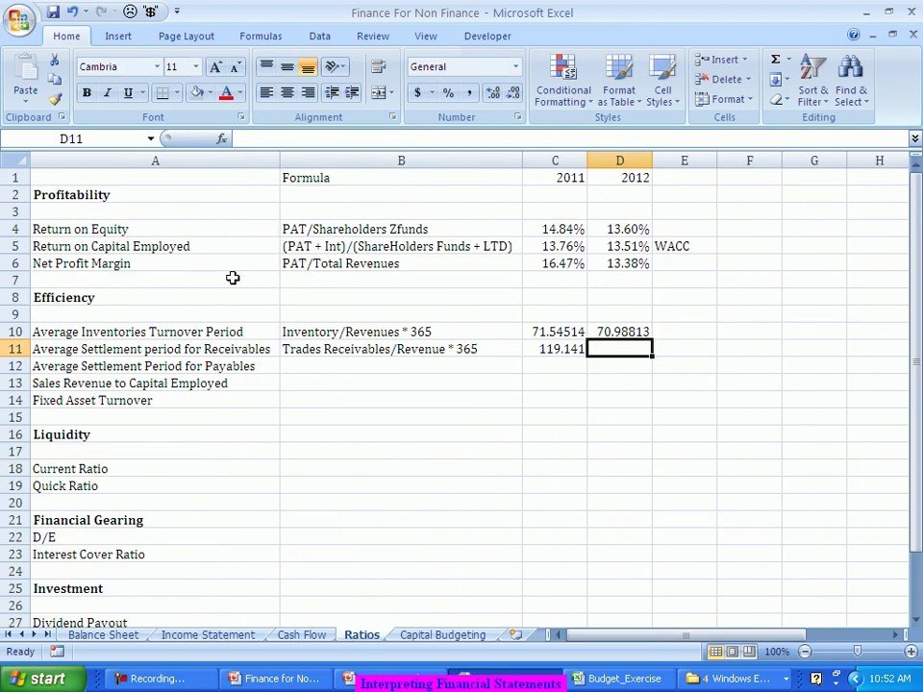
- Copy the 2011 receivables settlement formula from C11 across to the 2012 cell D11
left_click(575, 349)
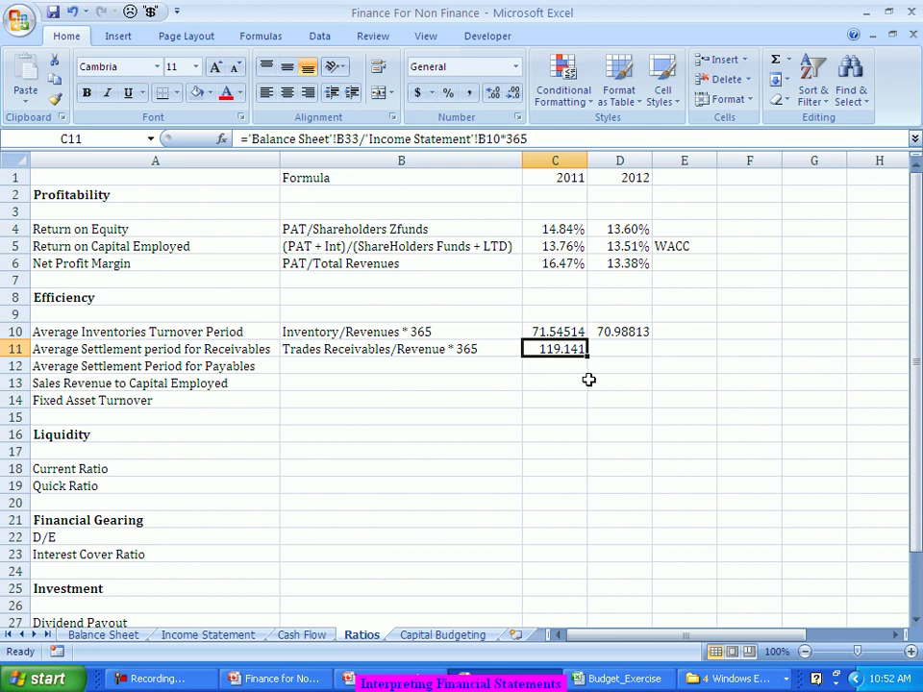
left_click_drag(585, 356, 643, 360)
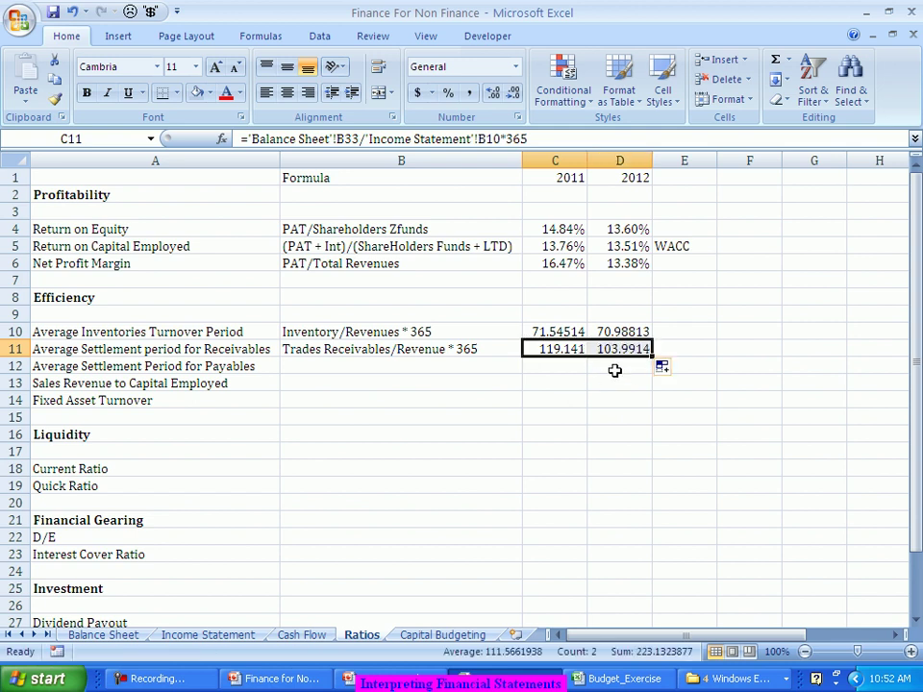
left_click(599, 344)
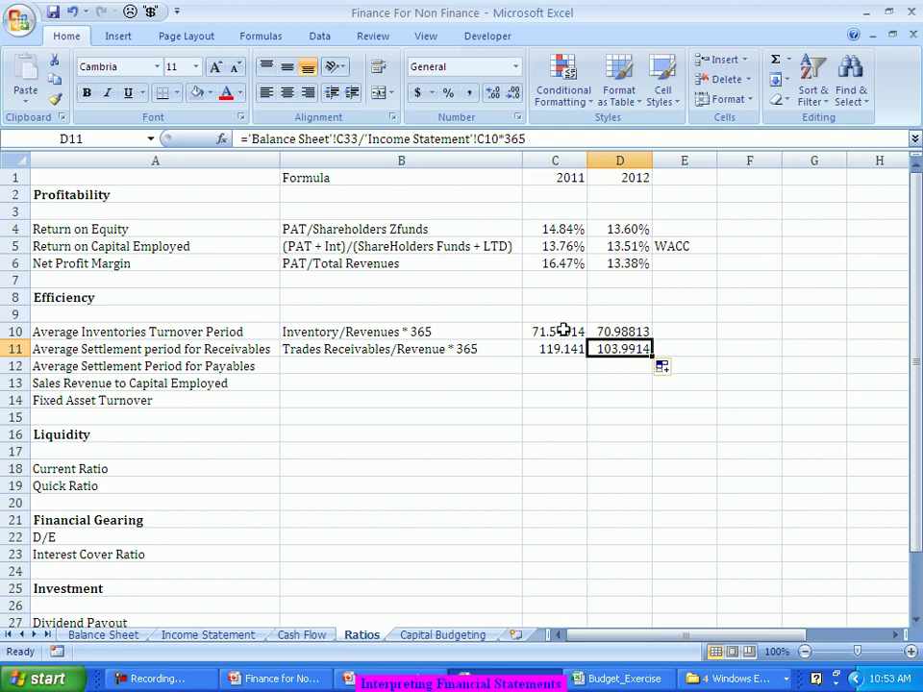
- Enter "Trades Payables/Revenue * 365" in B12 as the formula description for Average Settlement Period for Payables
left_click(329, 370)
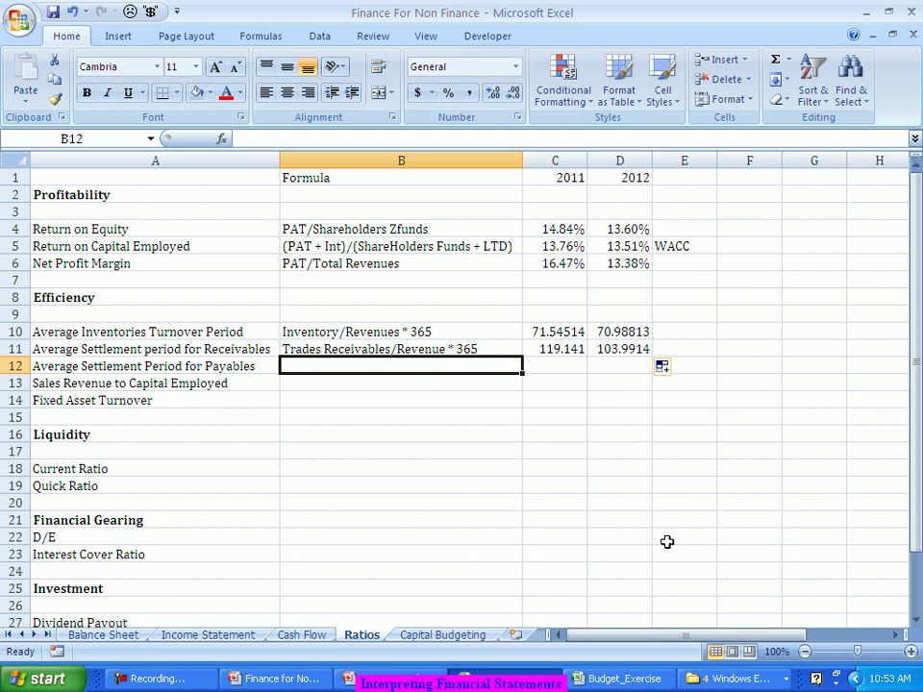
type("Trades")
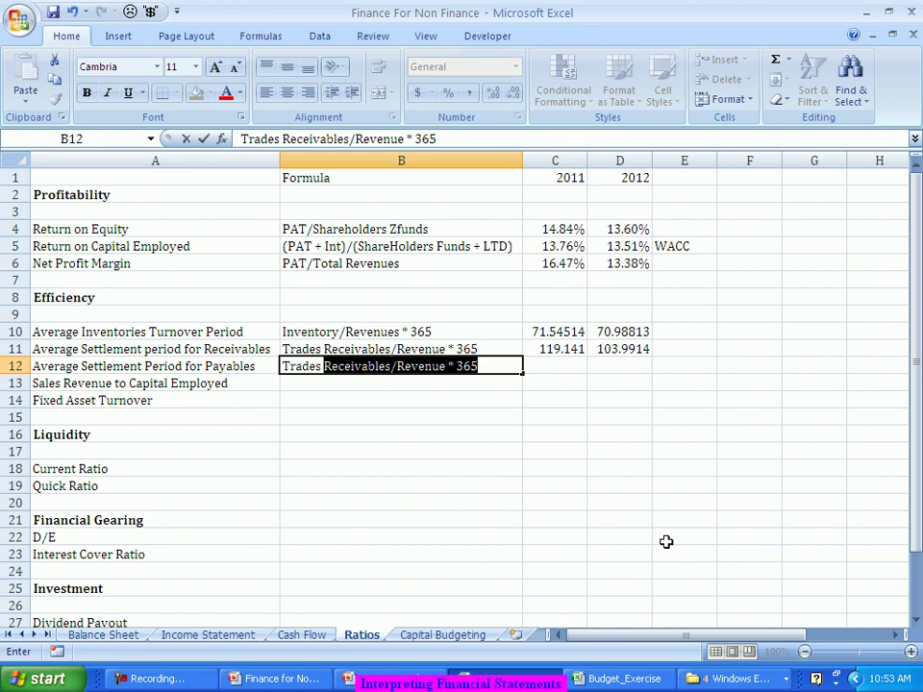
type("Payables/Revenue * 365")
key("Tab")
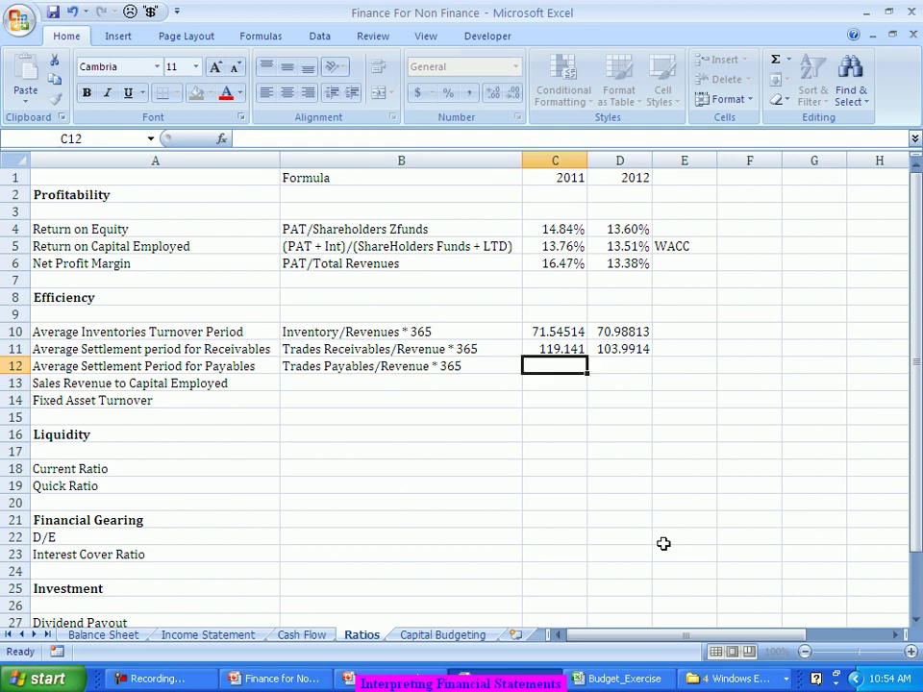
- Calculate the 2011 payables settlement period in C12 as Balance Sheet trade payables (B15) divided by Income Statement total revenues (B10), times 365
type("=")
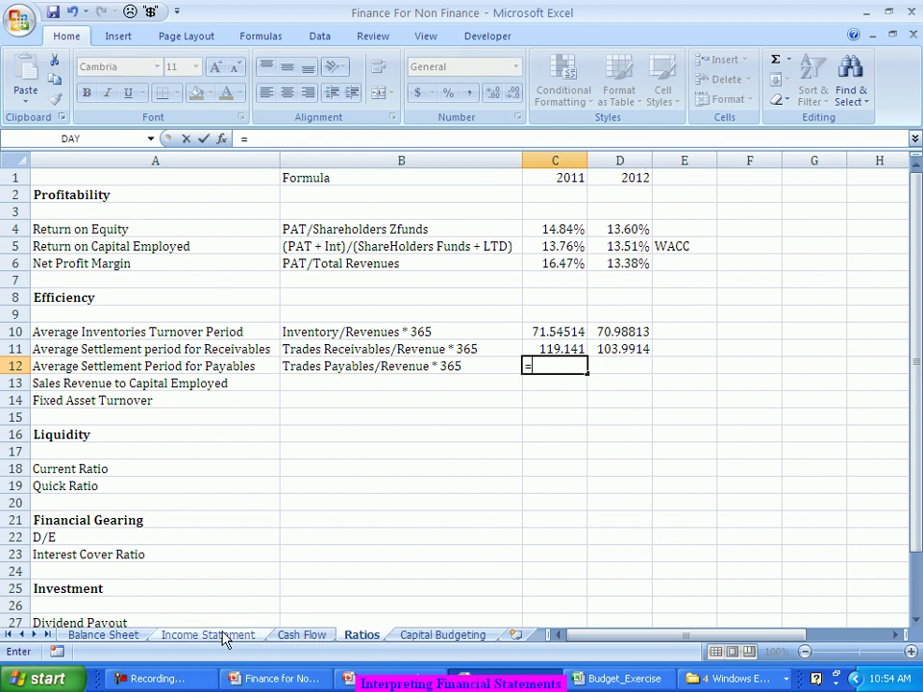
left_click(103, 635)
scroll(249, 423, "up", 3)
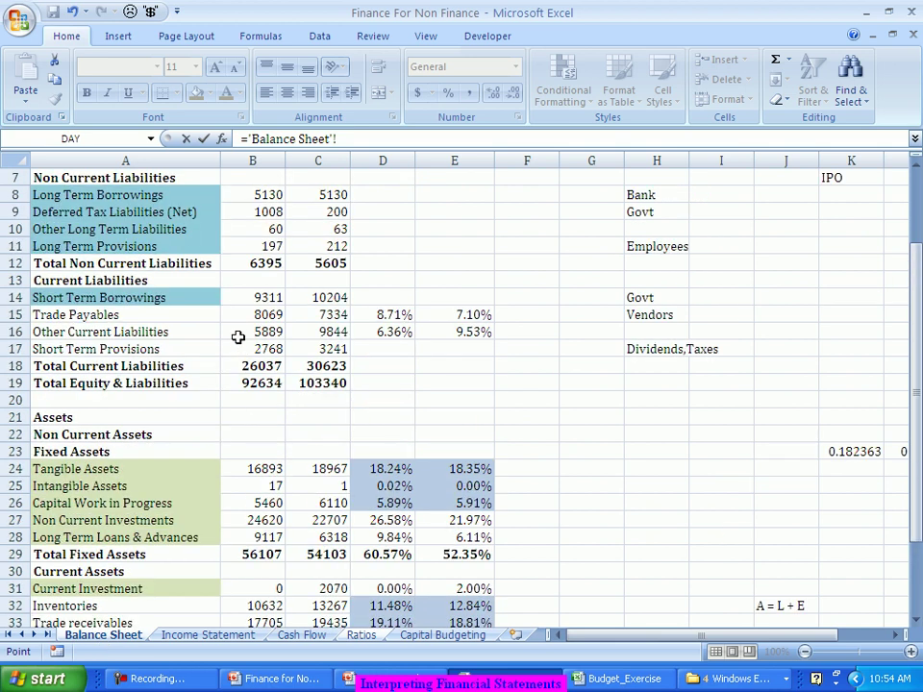
left_click(246, 314)
type("/")
scroll(373, 408, "down", 4)
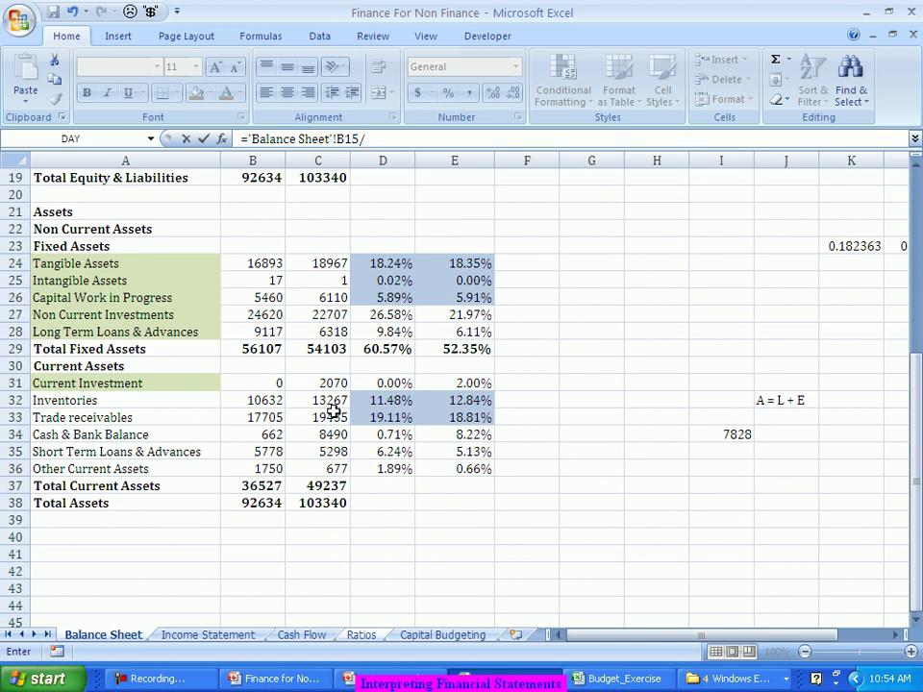
left_click(189, 635)
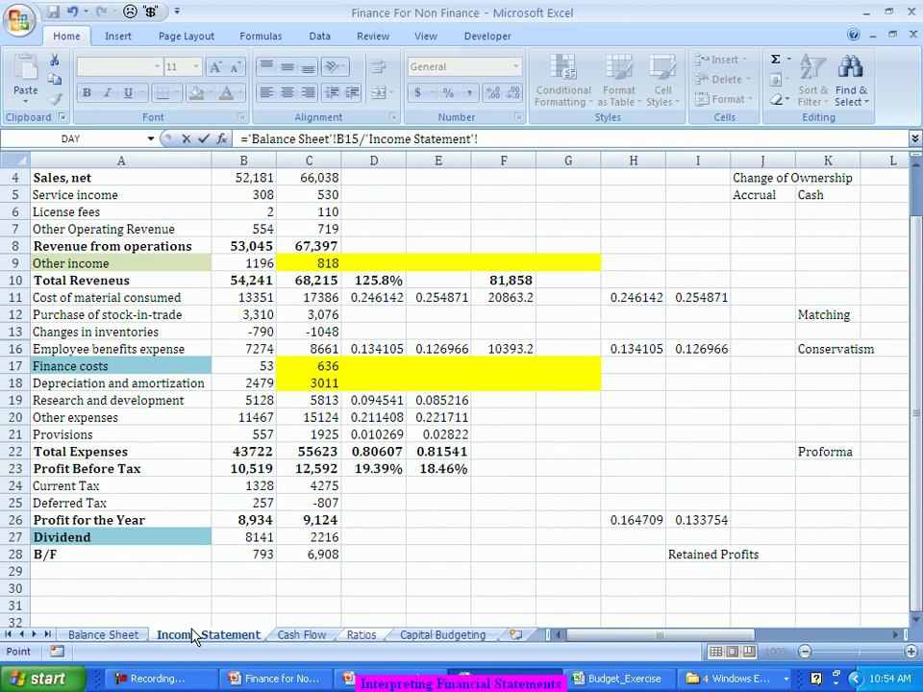
left_click(239, 280)
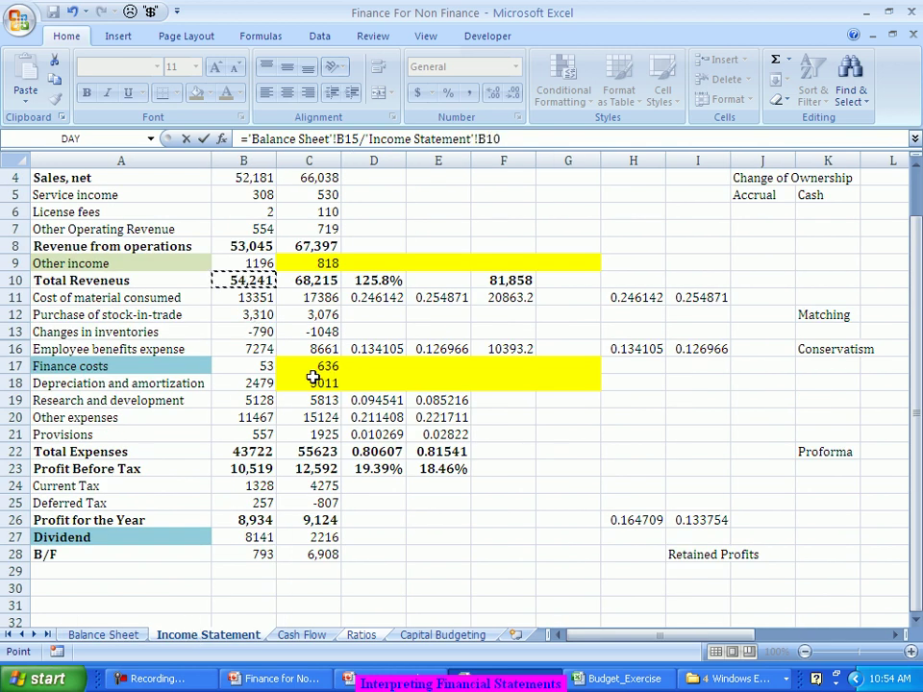
type("*365")
key("Return")
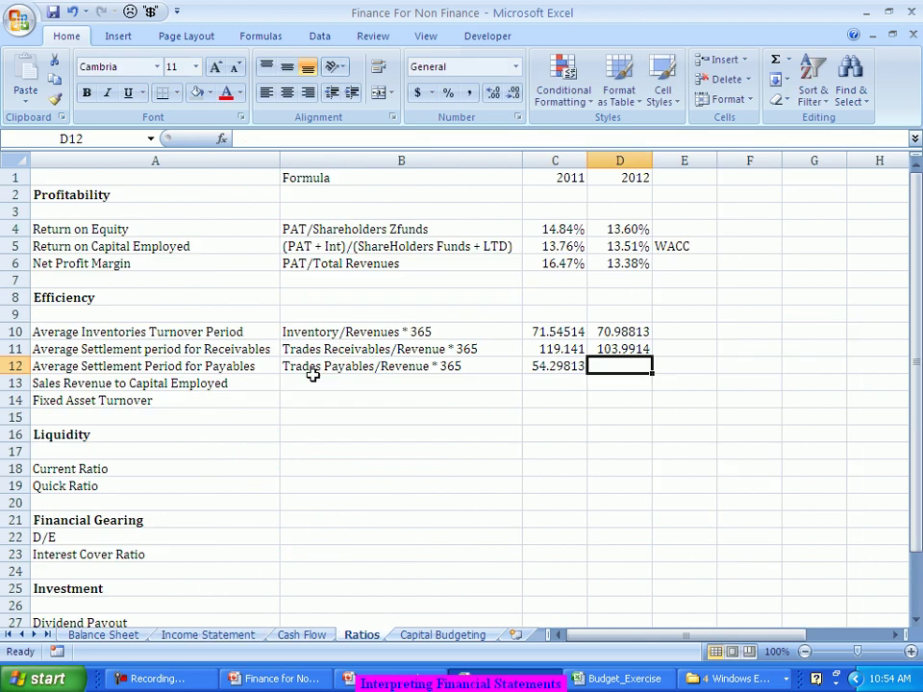
- Copy the 2011 payables settlement formula from C12 across to D12 and select the three 2012 periods in D10:D12 for review
left_click(564, 366)
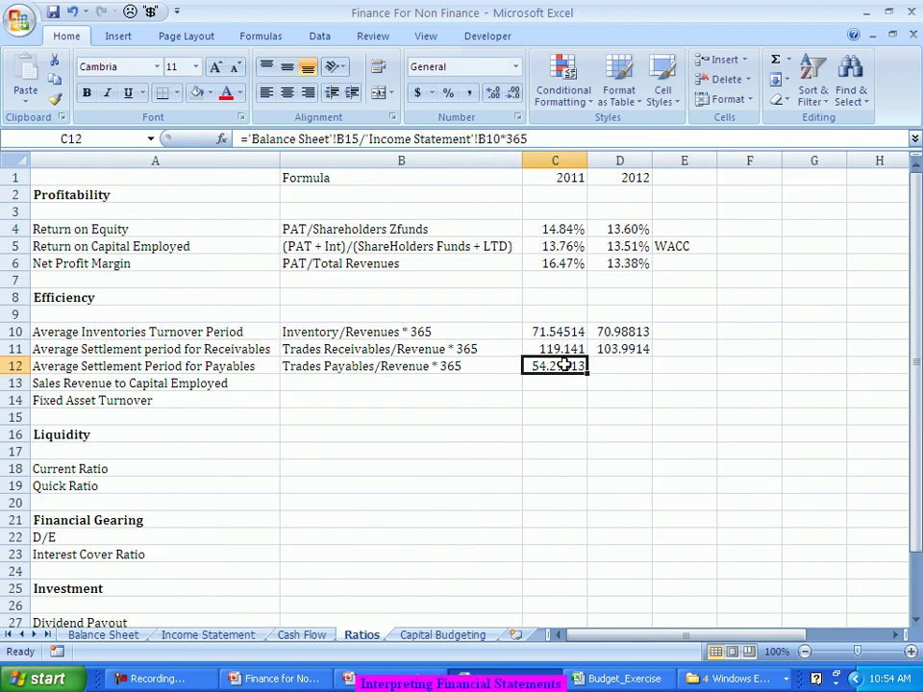
left_click_drag(587, 373, 622, 377)
left_click(621, 372)
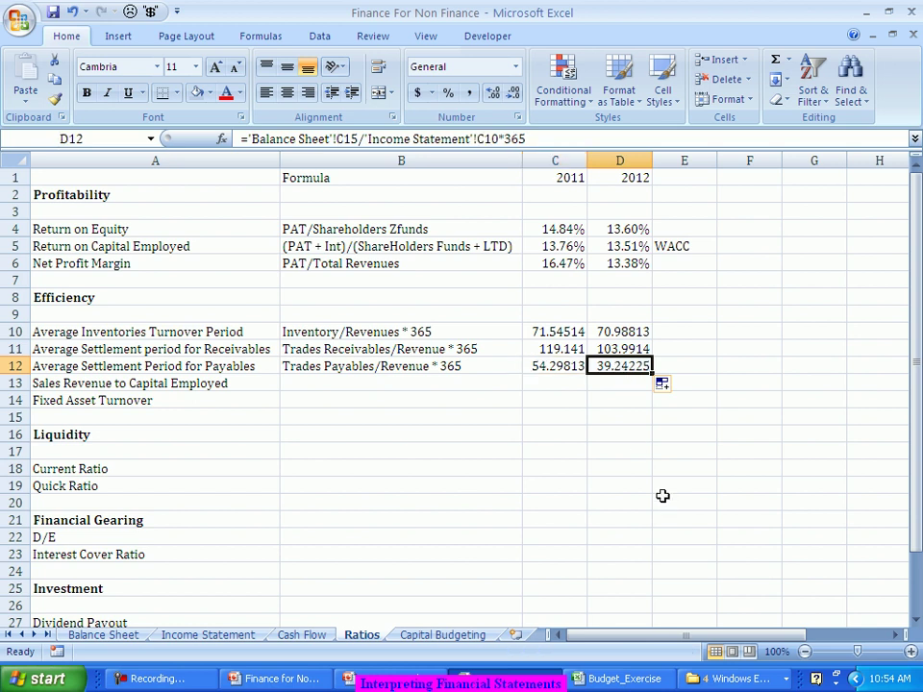
key("Up")
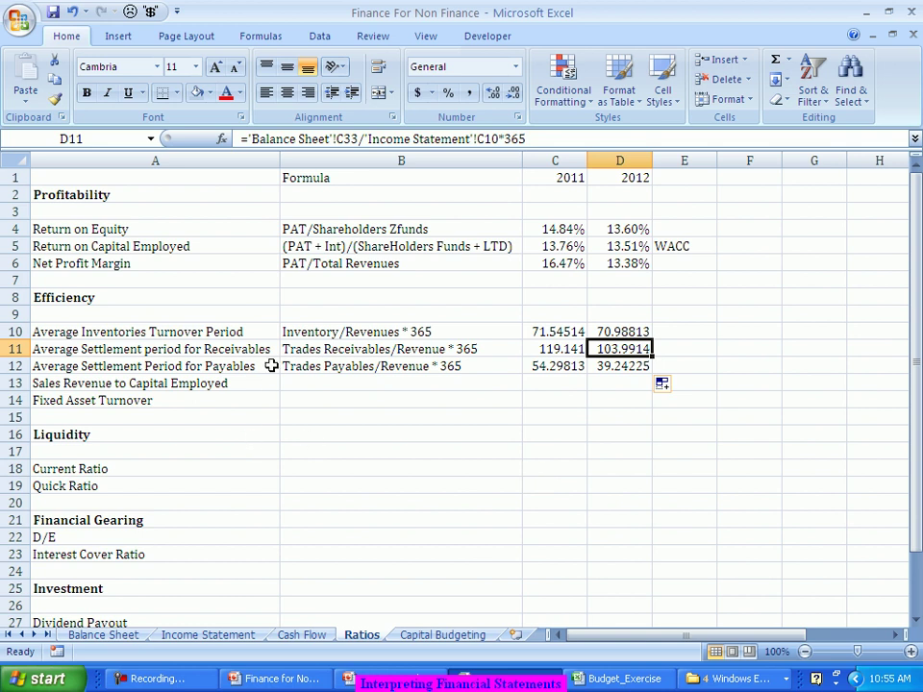
left_click_drag(592, 328, 631, 366)
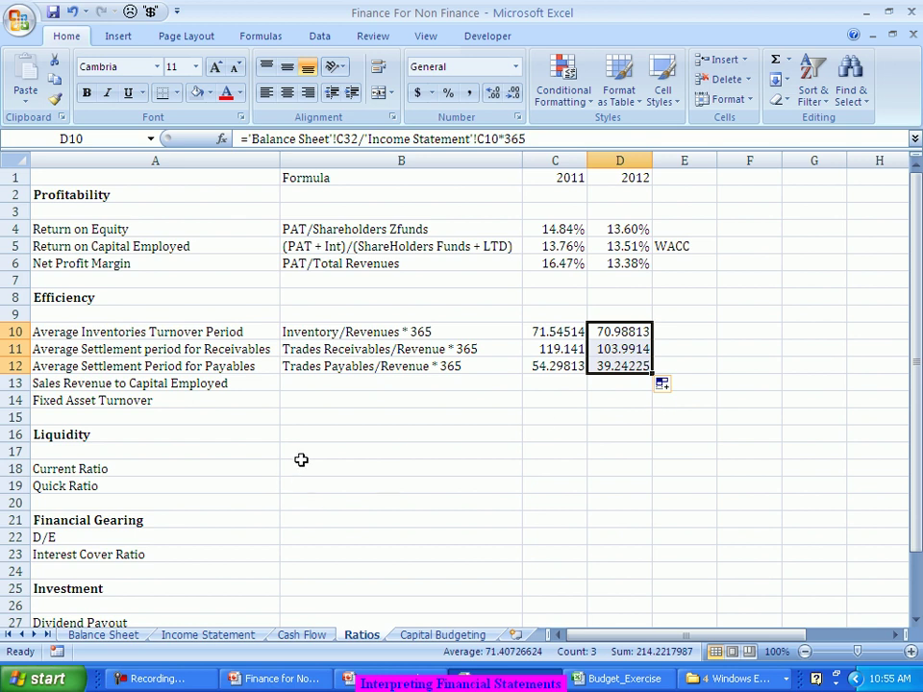
- Enter "Total Revenues/(SC + LTB)" in B13 as the formula description for Sales Revenue to Capital Employed
left_click(331, 381)
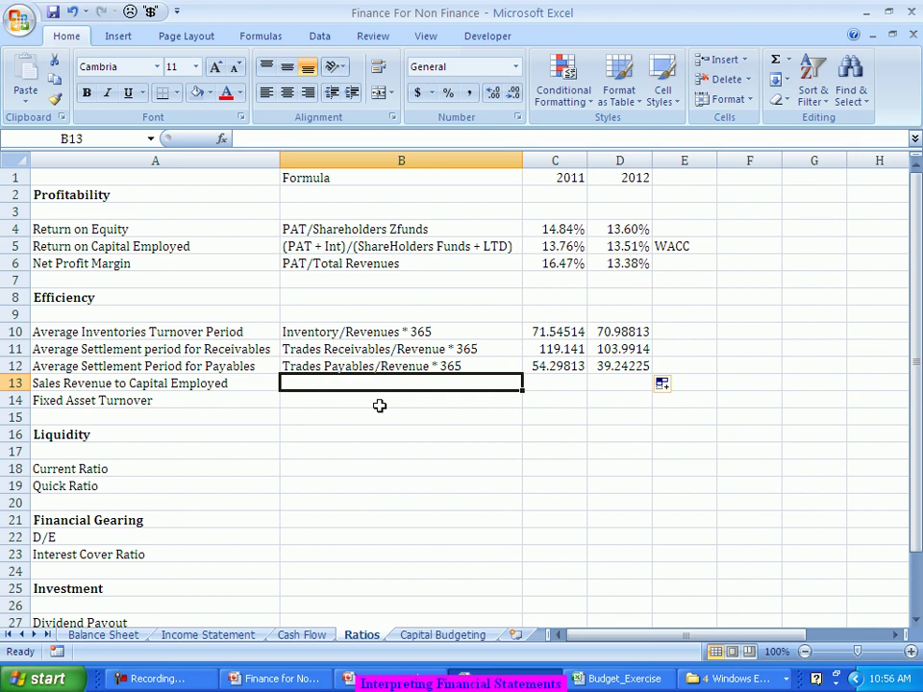
type("Total")
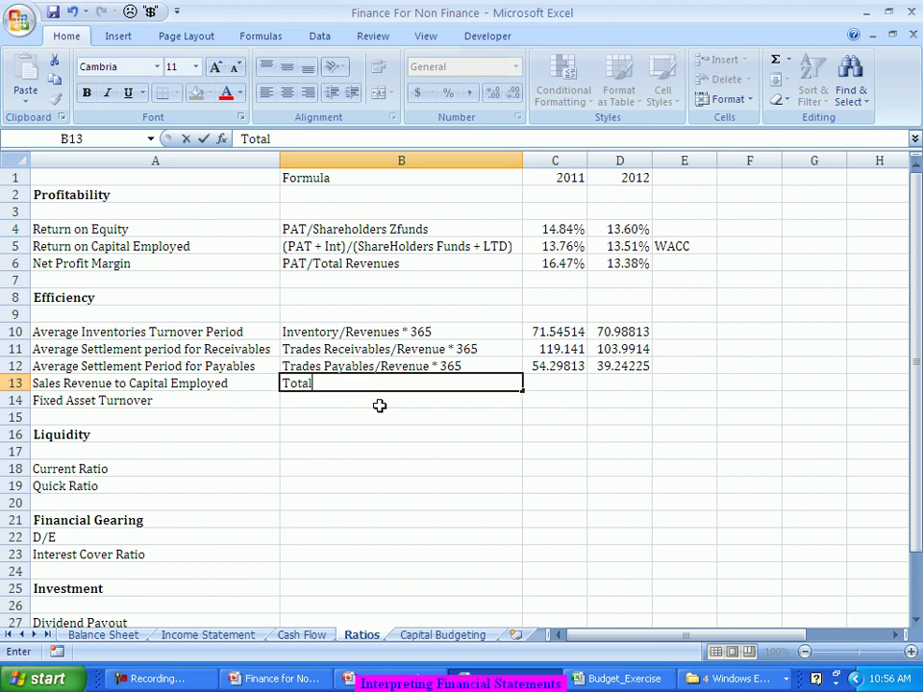
type(" Revenues/")
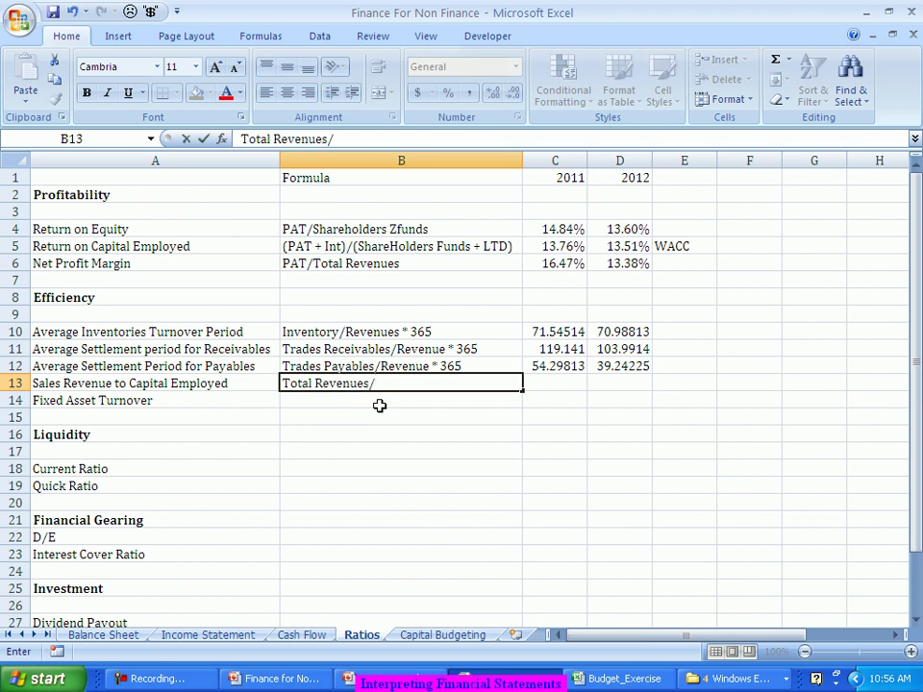
type("(SC + LT")
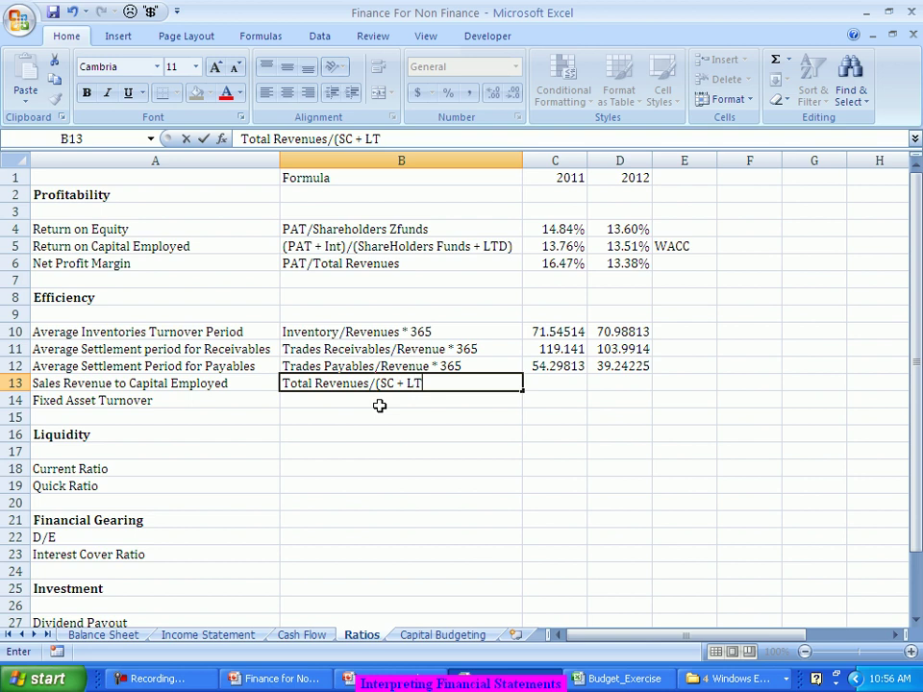
type("B)")
key("Tab")
- Calculate 2011 Sales Revenue to Capital Employed in C13 as Income Statement total revenues (B10) divided by Balance Sheet shareholder funds (B6) plus long-term borrowings (B8)
type("=(")
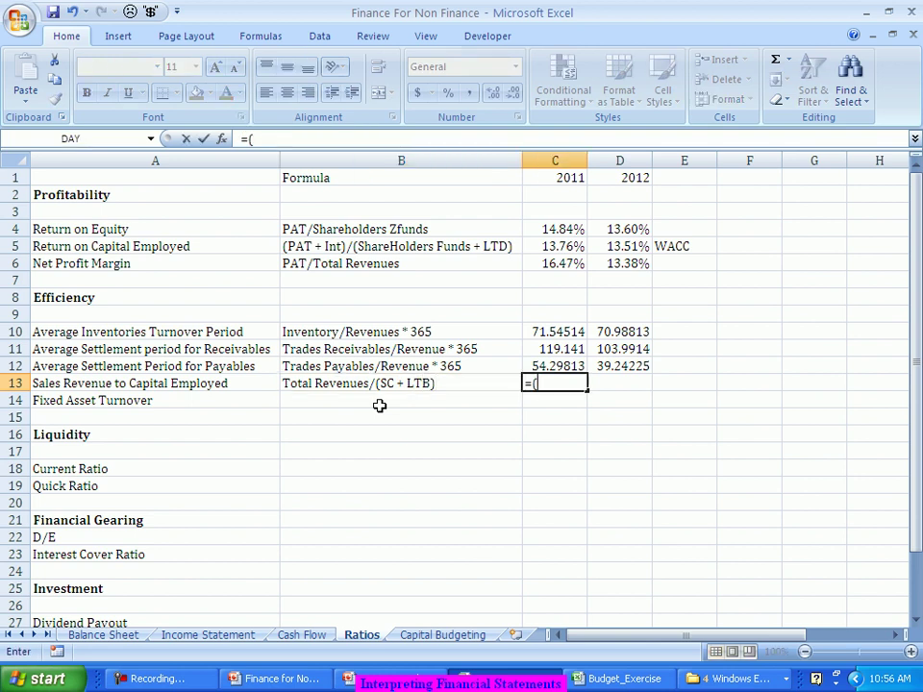
key("BackSpace")
left_click(207, 635)
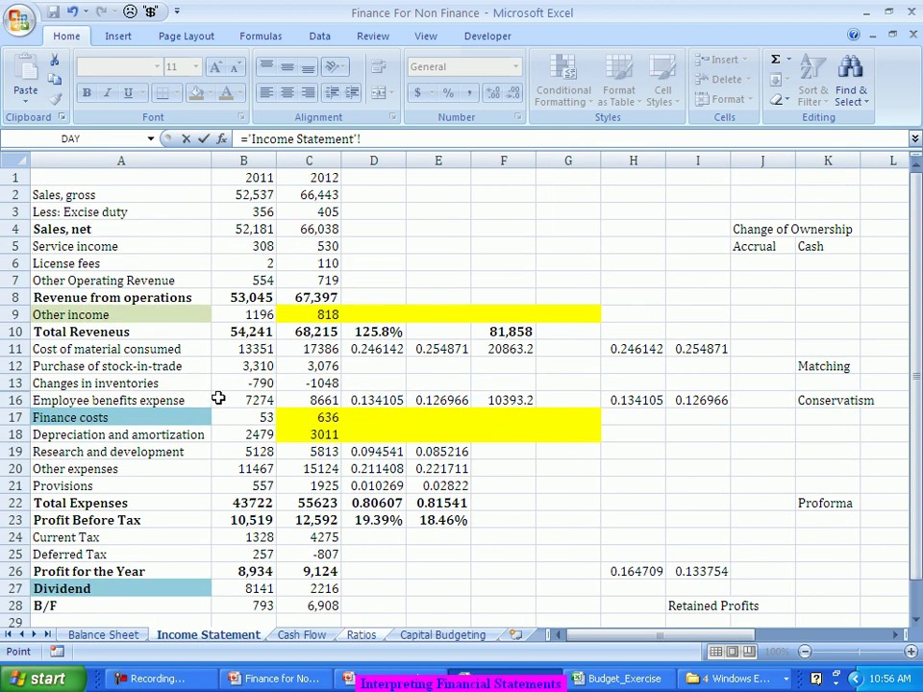
left_click(251, 332)
type("/(")
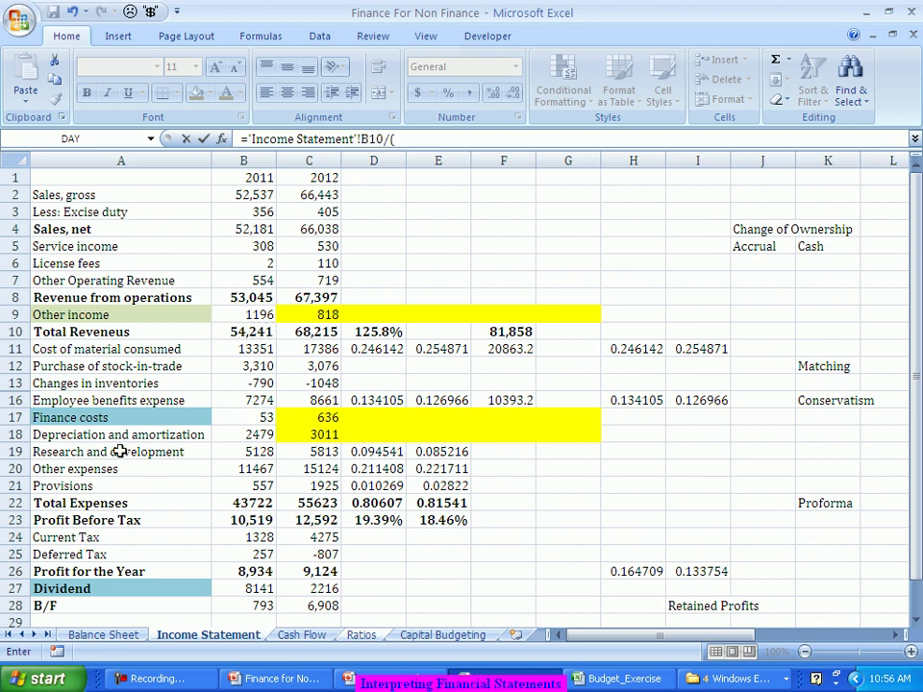
left_click(103, 635)
scroll(237, 309, "up", 6)
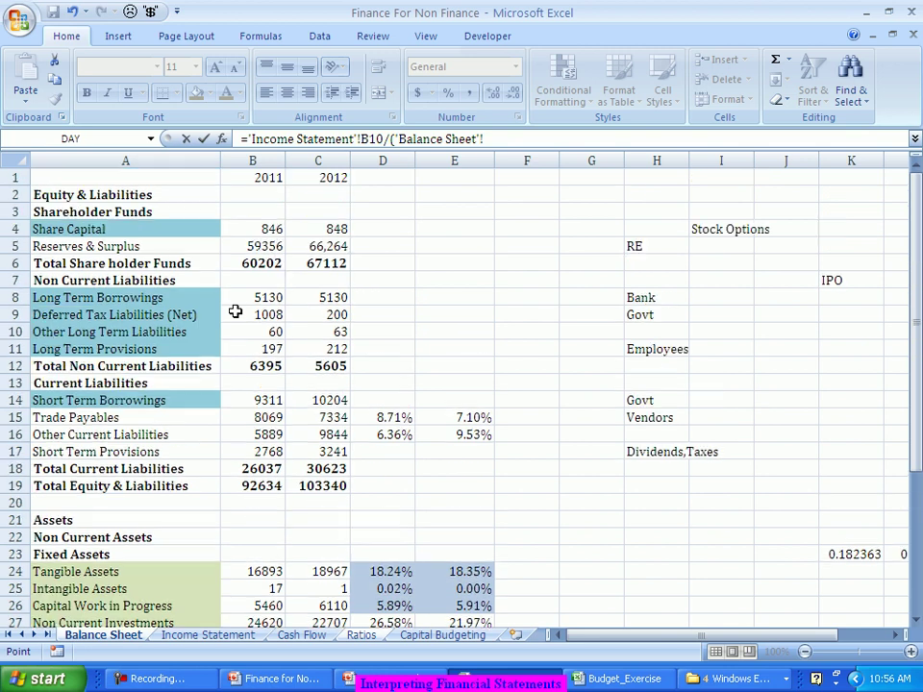
left_click(263, 265)
type("+")
left_click(270, 282)
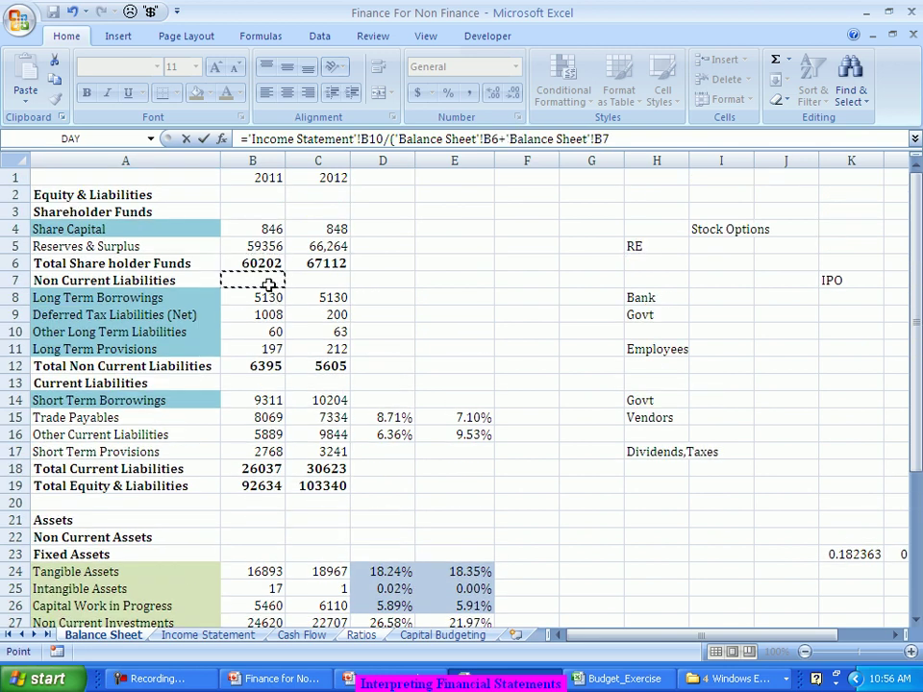
left_click(262, 298)
type(")")
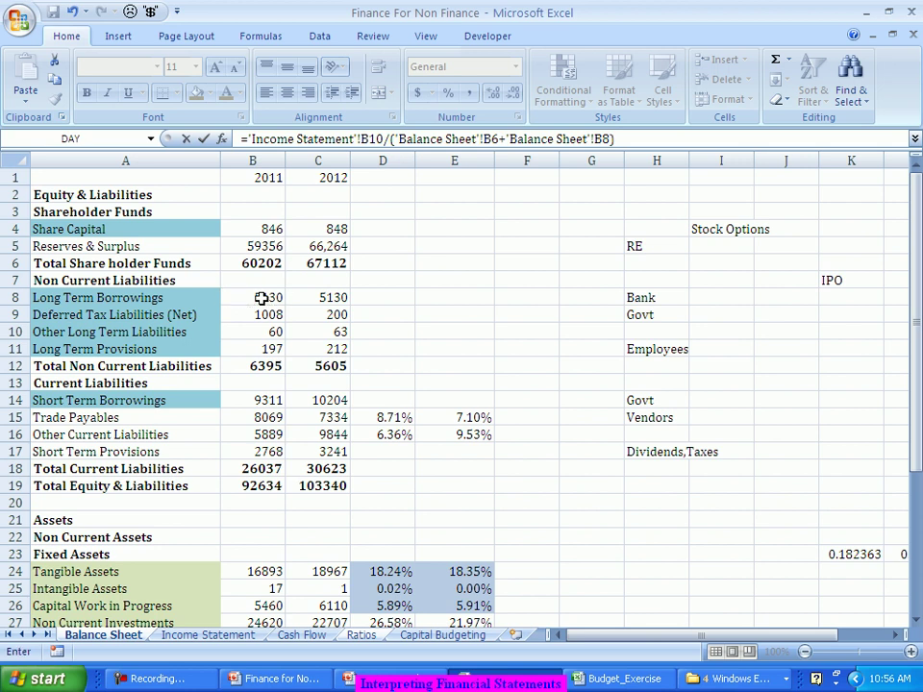
key("Return")
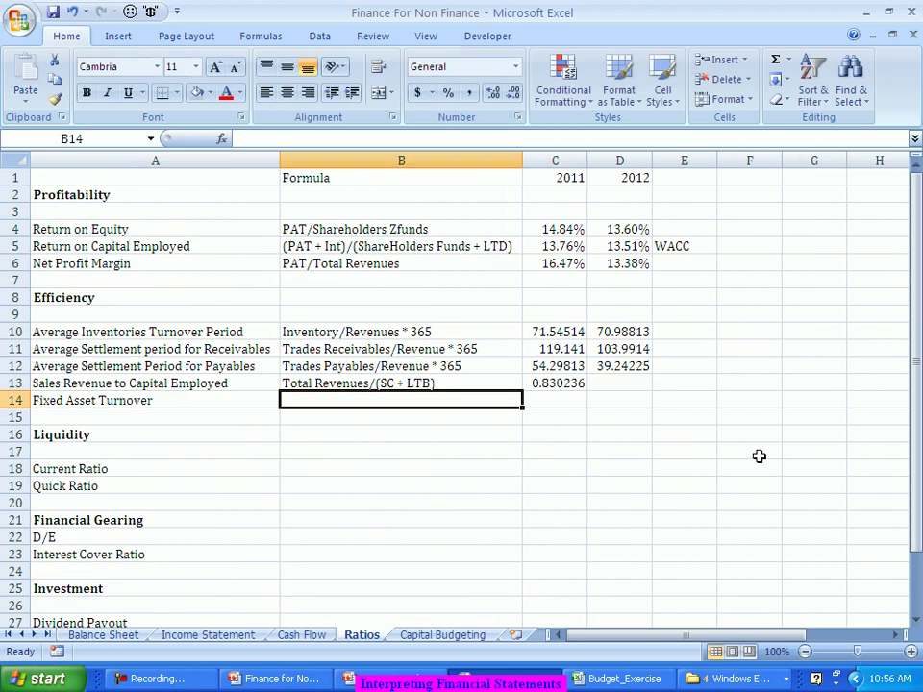
- Copy the 2011 Sales Revenue to Capital Employed formula from C13 across to D13 for 2012
left_click(582, 384)
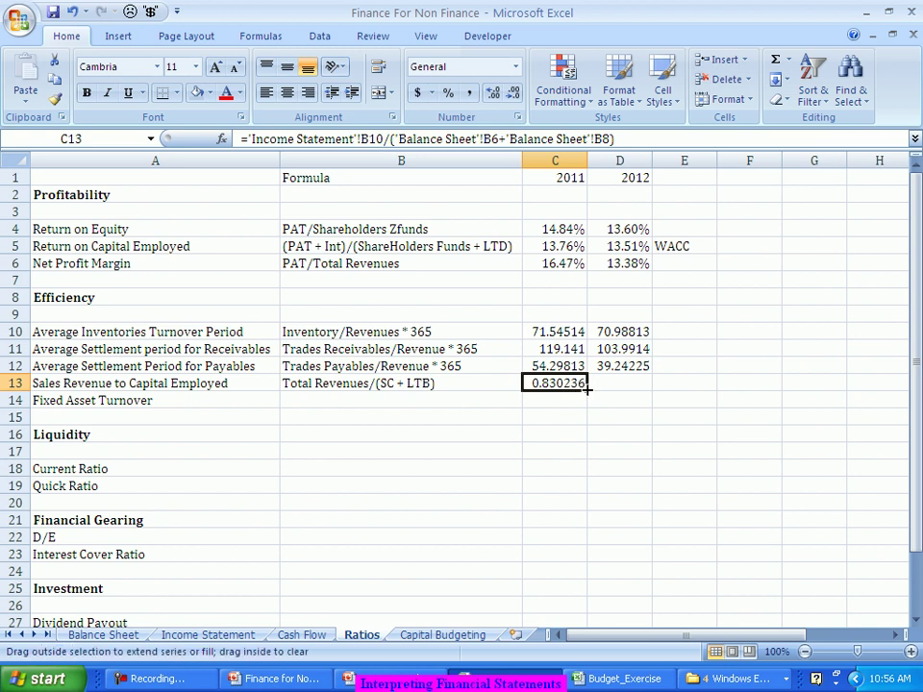
left_click_drag(588, 389, 654, 384)
left_click(630, 381)
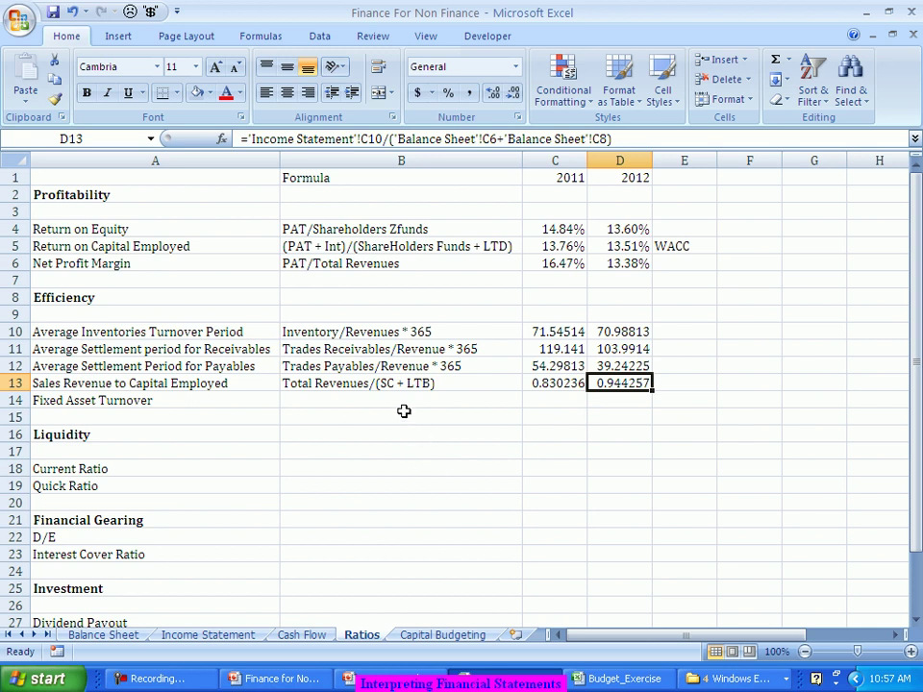
- Enter "Total Revenues (TA + INTA)" in B14 as the formula description for Fixed Asset Turnover
left_click(397, 401)
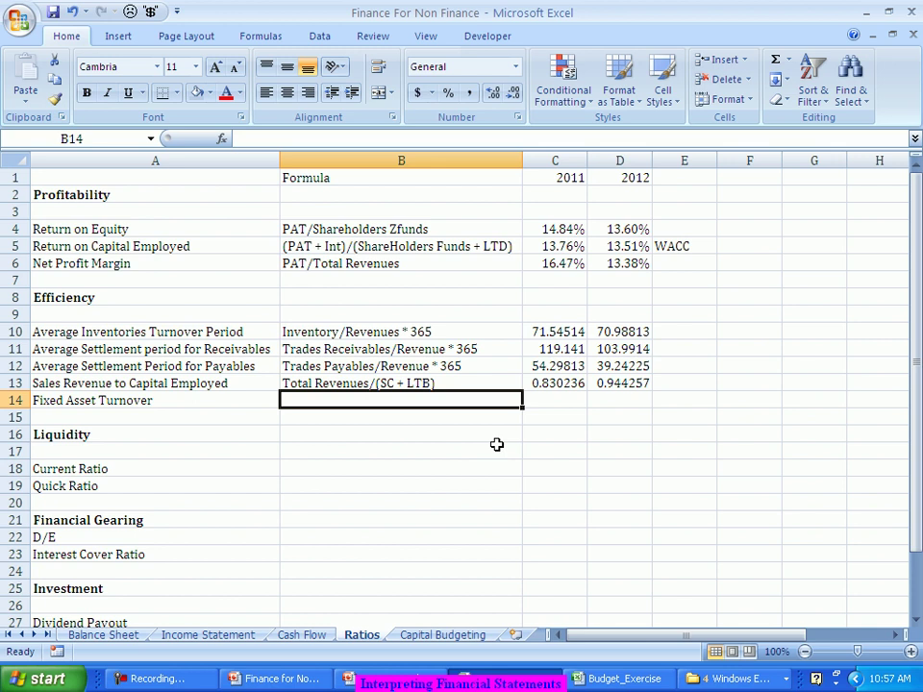
type("Total R")
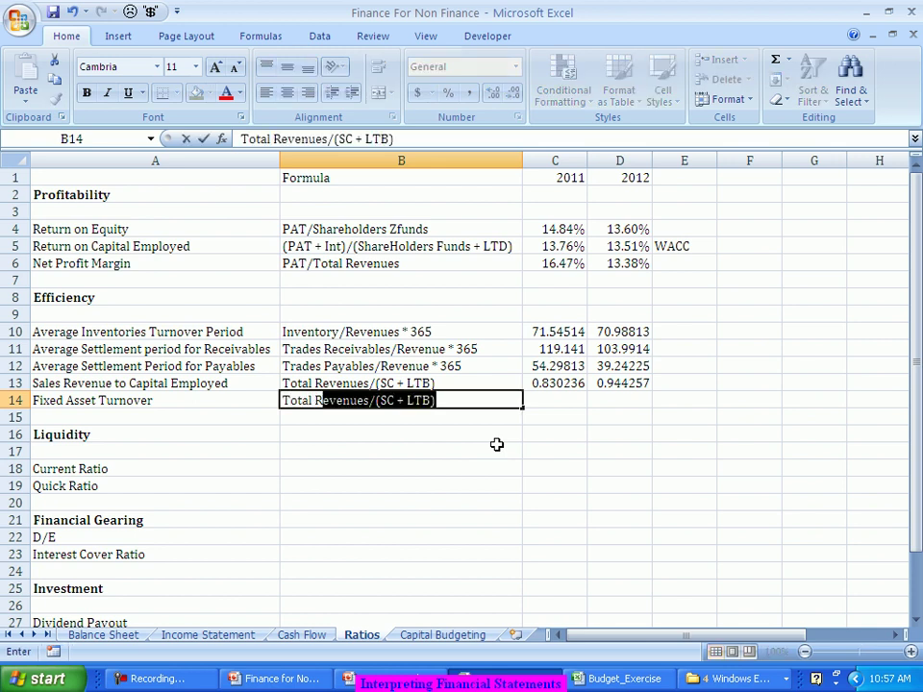
type("evnue")
key("BackSpace")
key("BackSpace")
key("BackSpace")
type("enues")
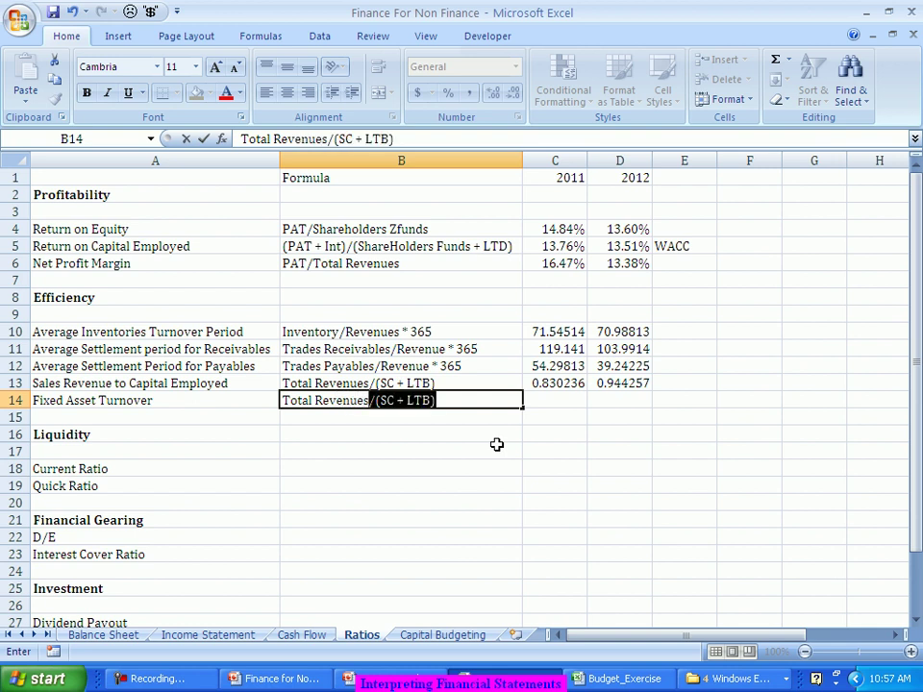
type(" (")
type("T")
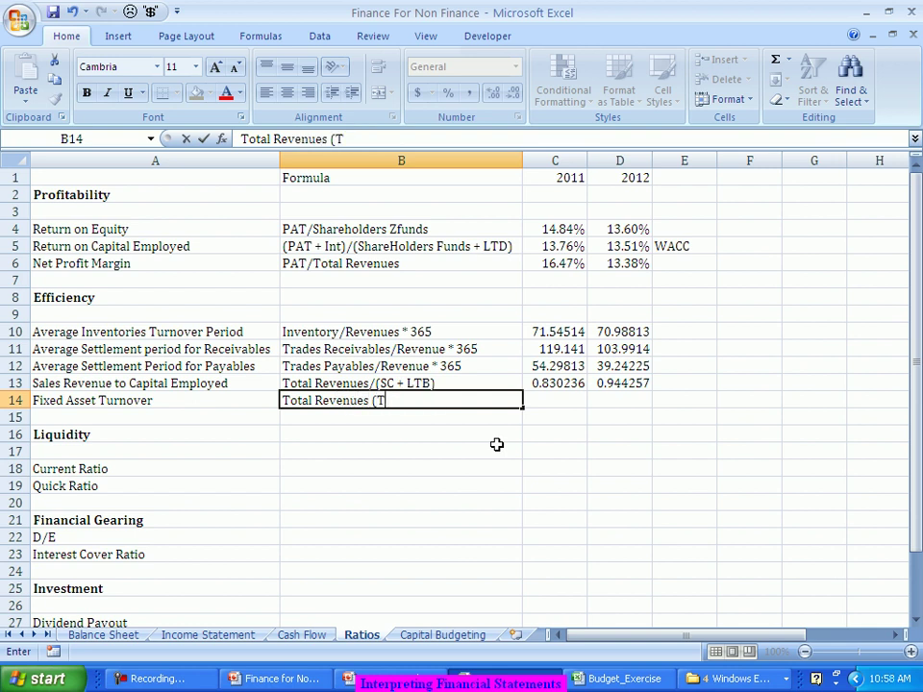
type("A + INTA)")
key("Return")
key("Tab")
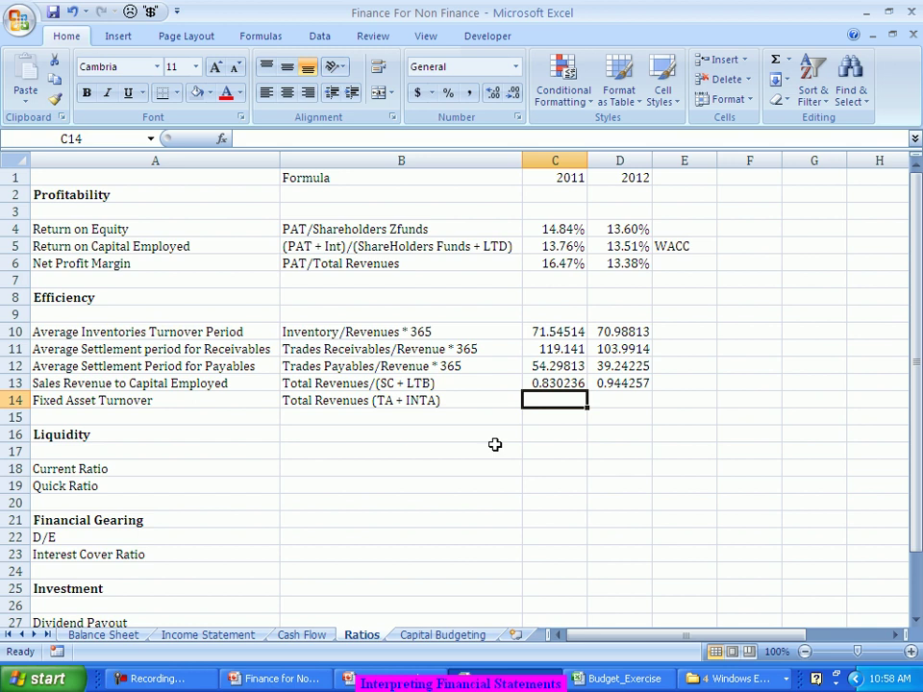
- Correct the Fixed Asset Turnover description in B14 to "Sales/ (TA + INTA)", adding the division sign and using Sales as the numerator
double_click(365, 396)
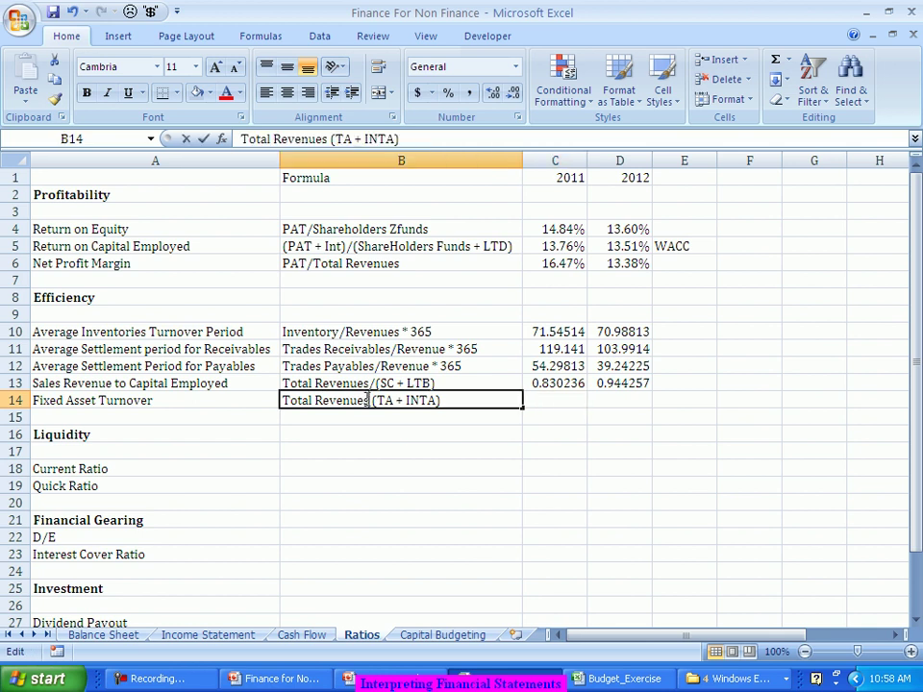
type("/")
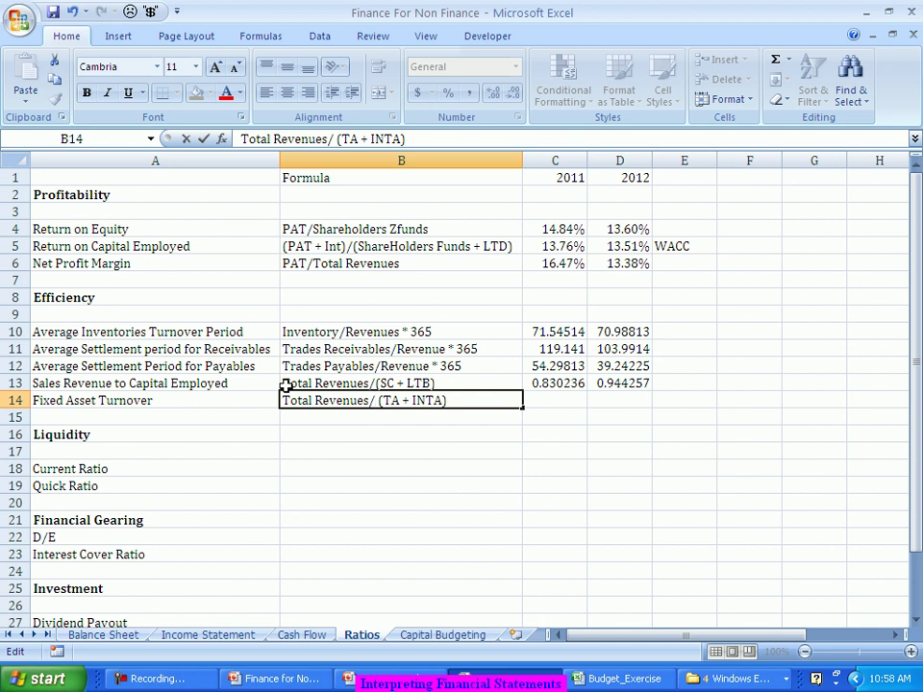
left_click_drag(282, 400, 369, 400)
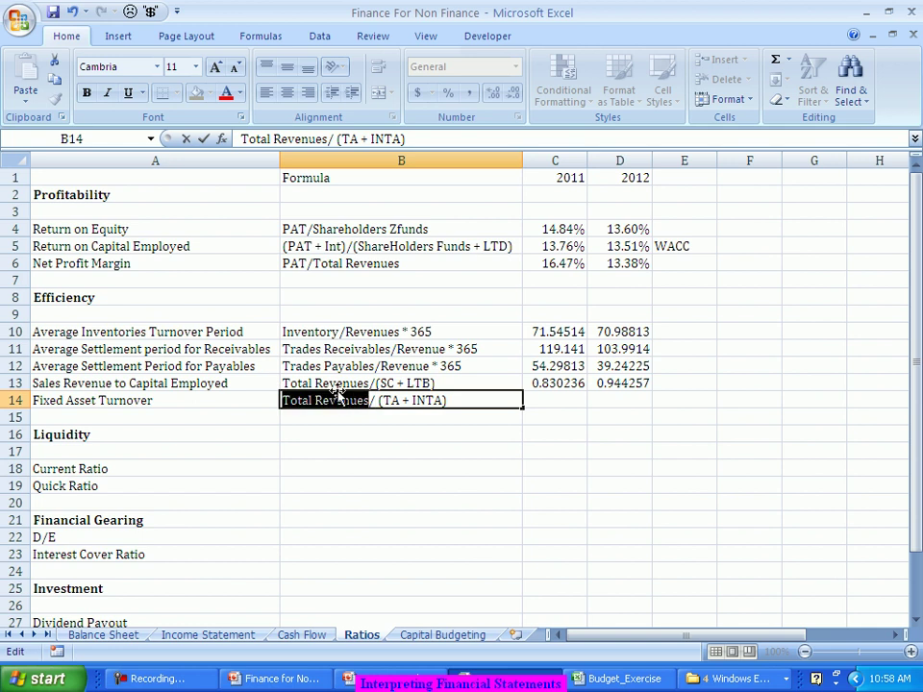
type("Sales")
key("Tab")
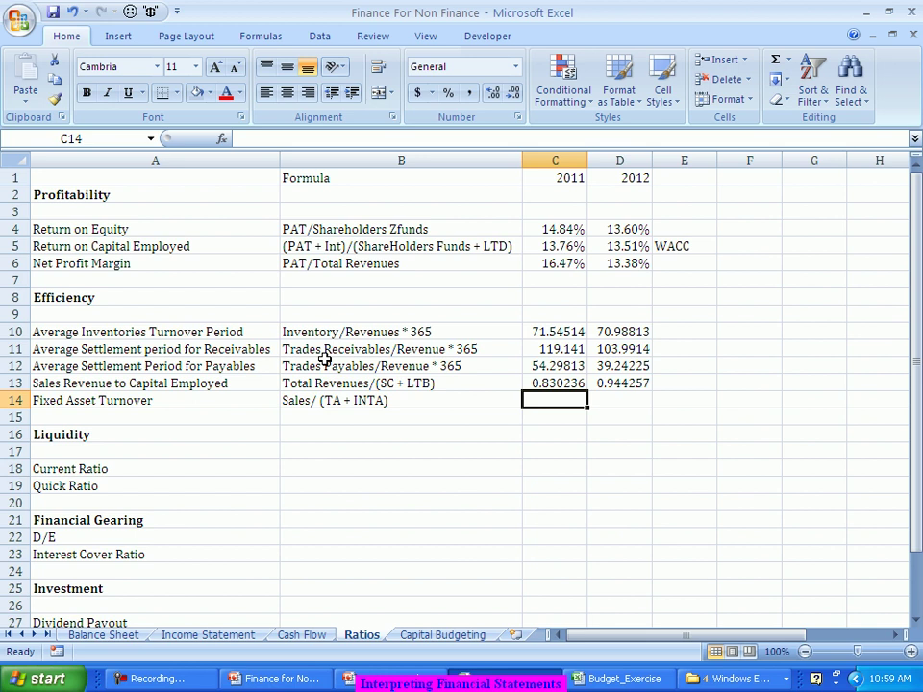
- Calculate 2011 Fixed Asset Turnover in C14 as Income Statement gross sales (B2) divided by the sum of Balance Sheet tangible (B24) and intangible assets (B25)
type("=(")
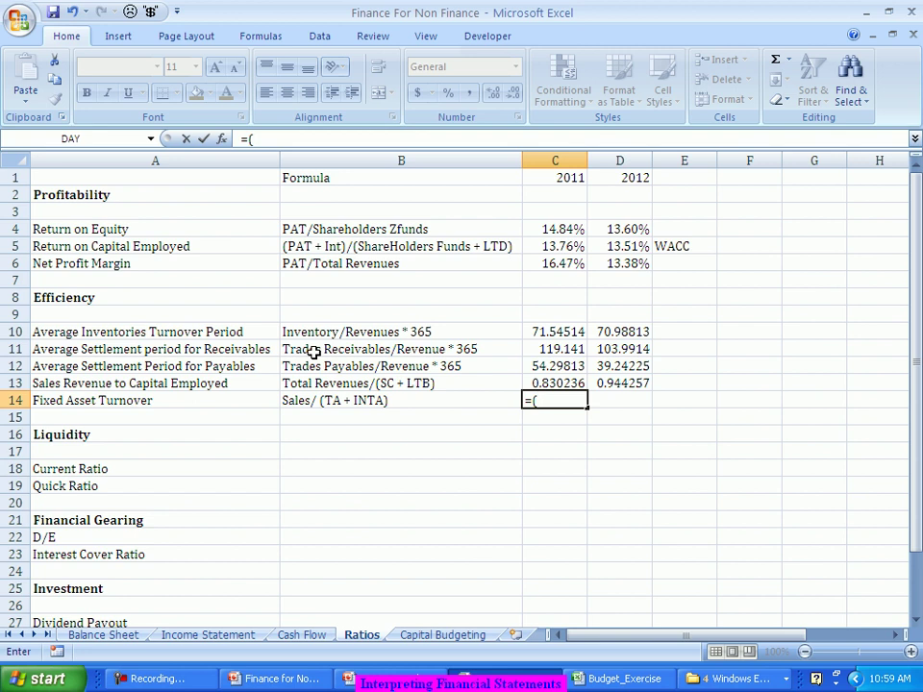
left_click(221, 635)
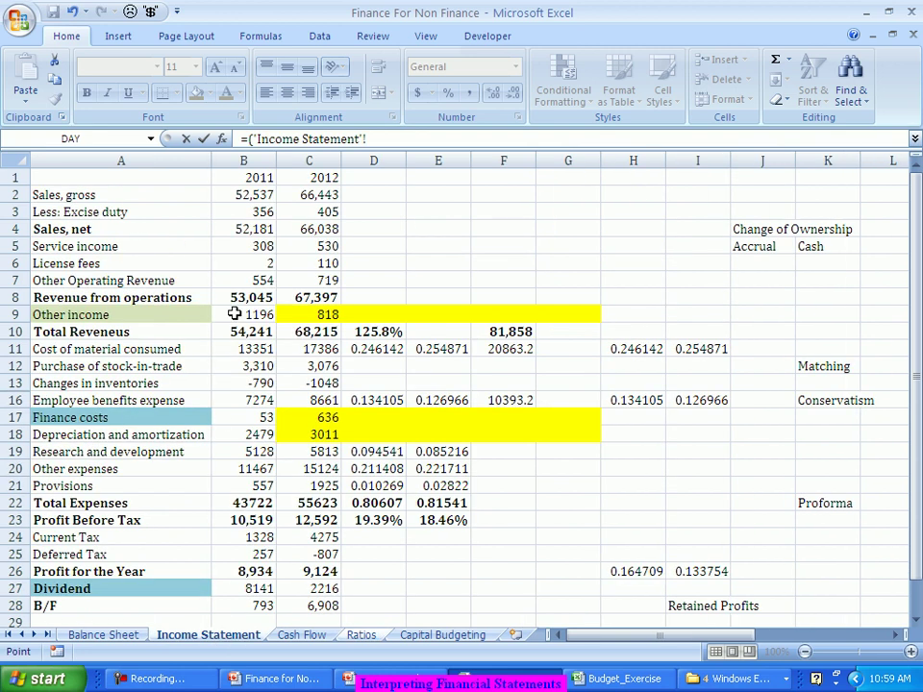
left_click(245, 196)
type("/")
left_click(101, 635)
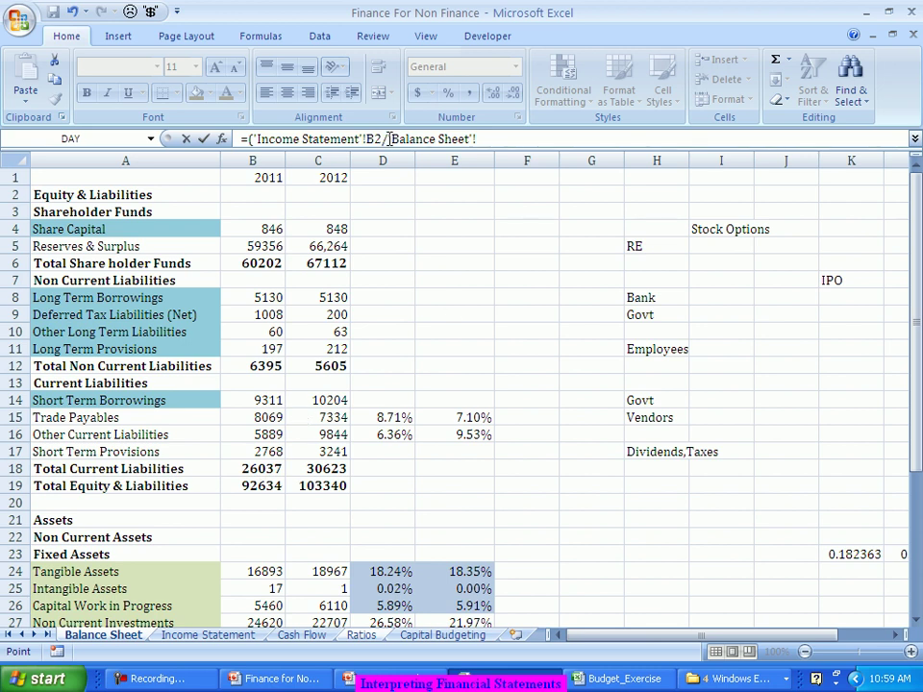
left_click_drag(389, 139, 521, 141)
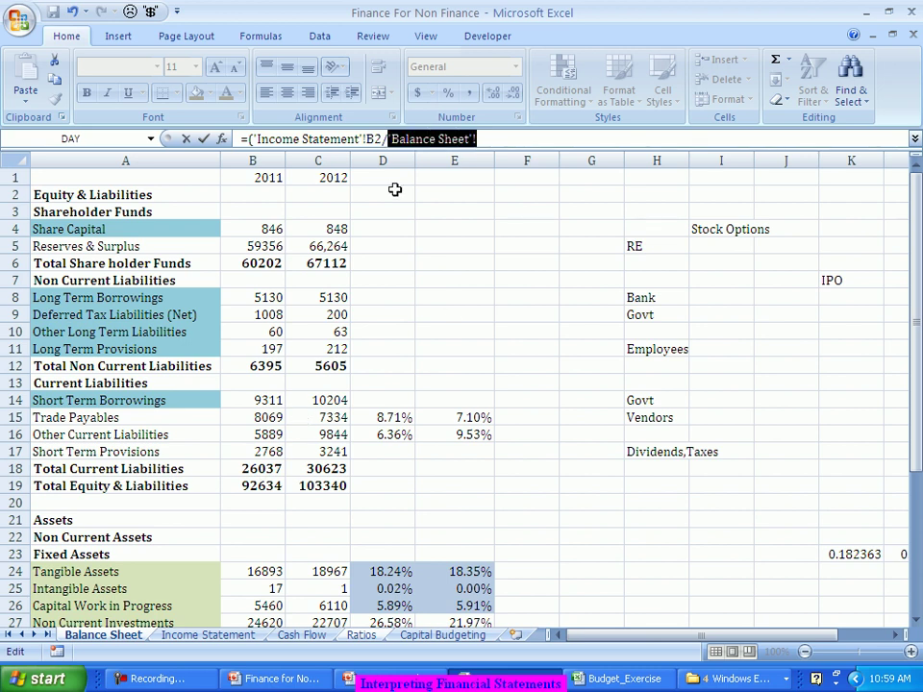
key("BackSpace")
type("(")
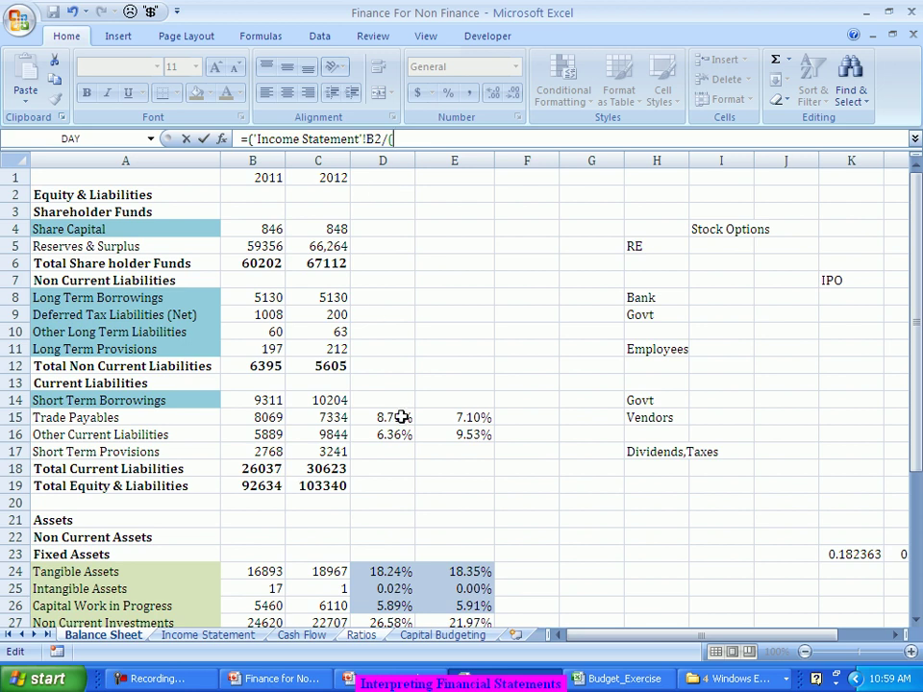
left_click(258, 574)
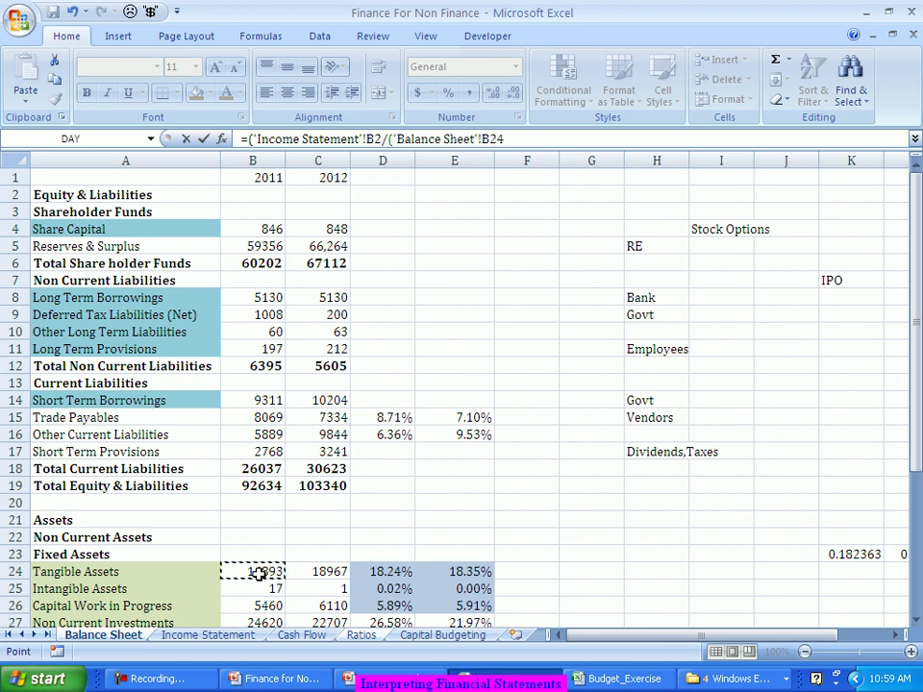
type("+")
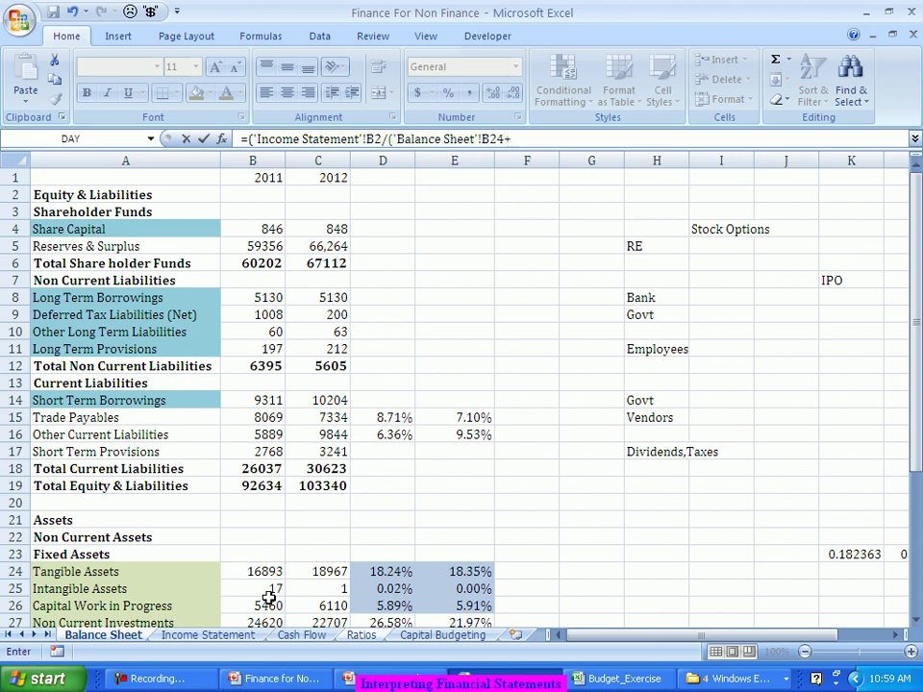
left_click(274, 589)
type(")")
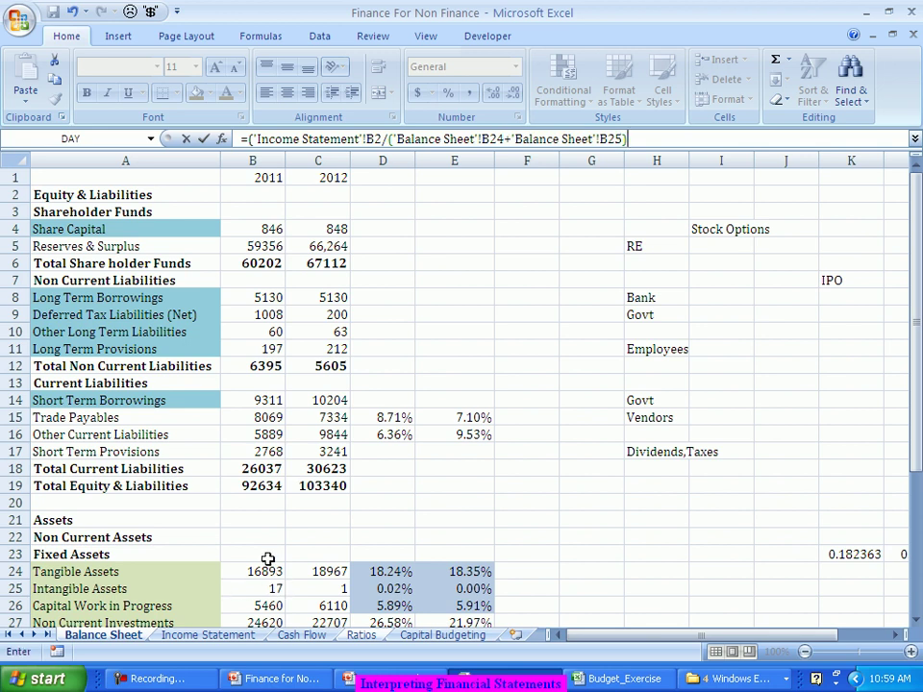
key("Return")
key("Return")
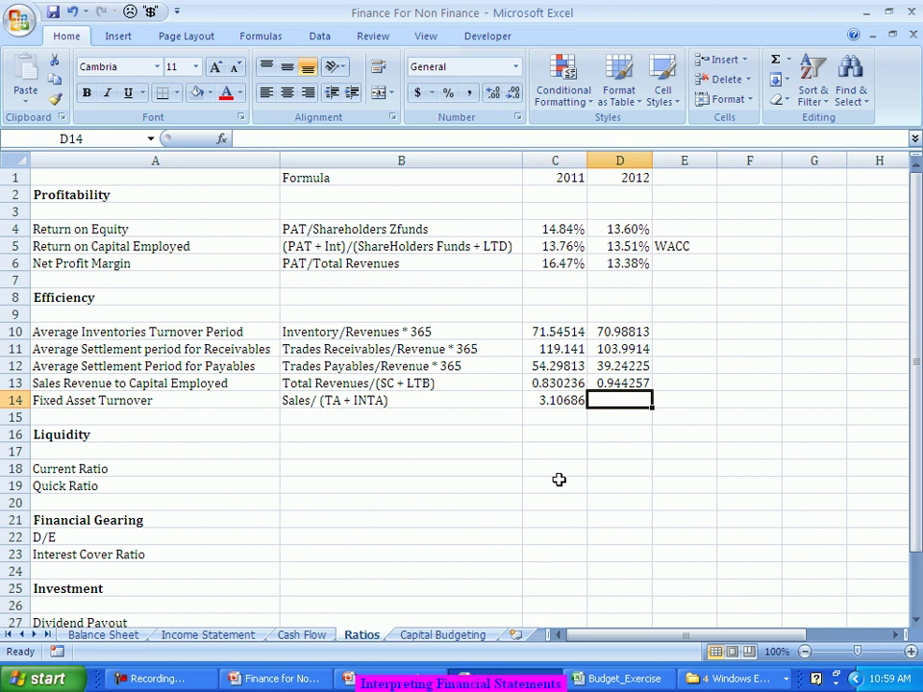
- Copy the 2011 Fixed Asset Turnover formula from C14 across to D14 for 2012
left_click(540, 401)
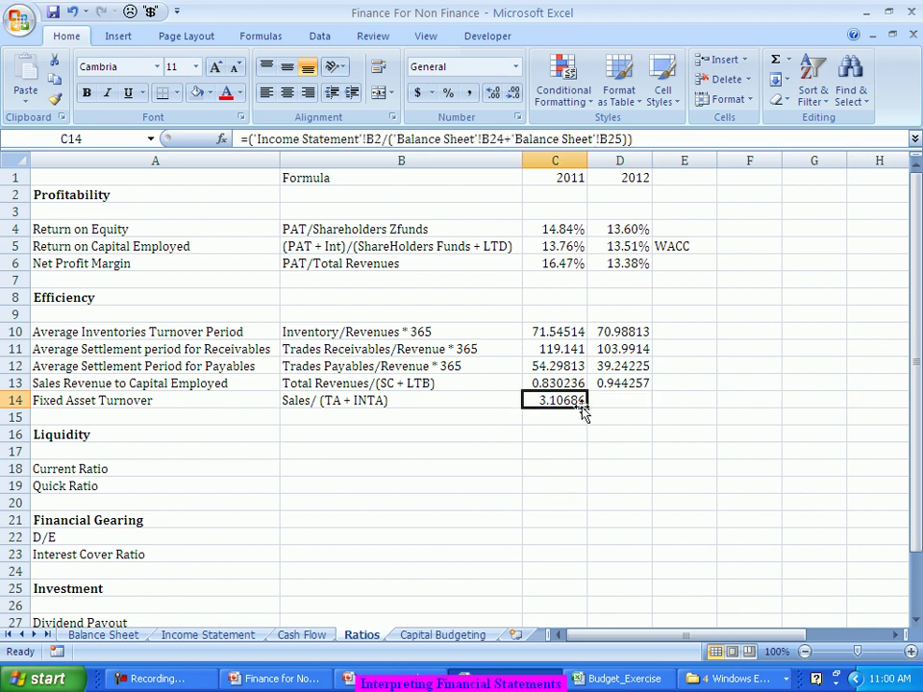
left_click_drag(590, 407, 633, 405)
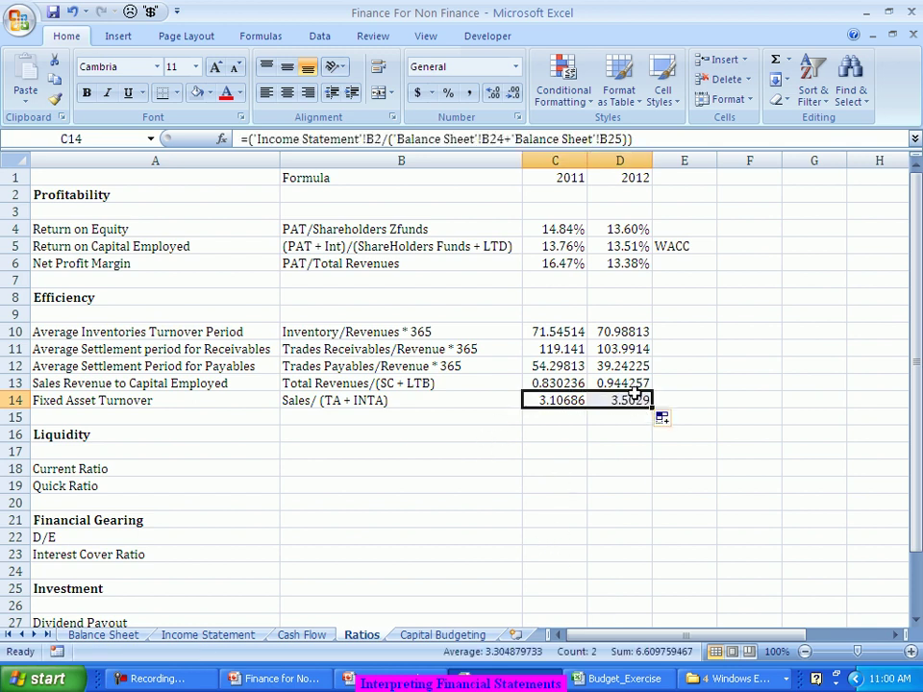
left_click(630, 402)
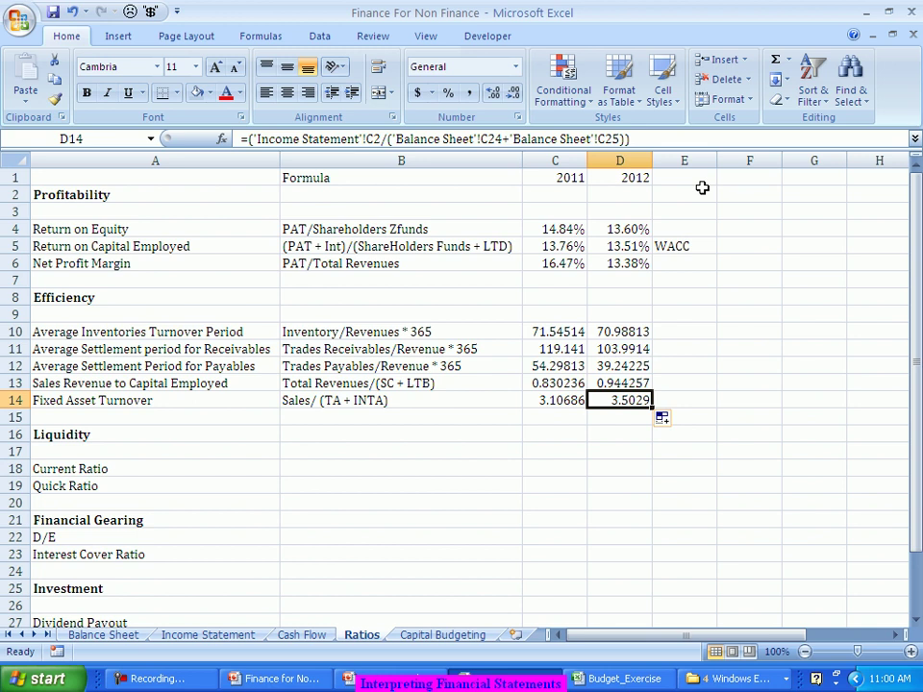
- Compare the 2011 and 2012 efficiency ratios for inventories, payables, capital employed and fixed asset turnover, and bring the Liquidity section into view
left_click(571, 327)
left_click_drag(570, 330, 607, 336)
left_click_drag(545, 346, 621, 331)
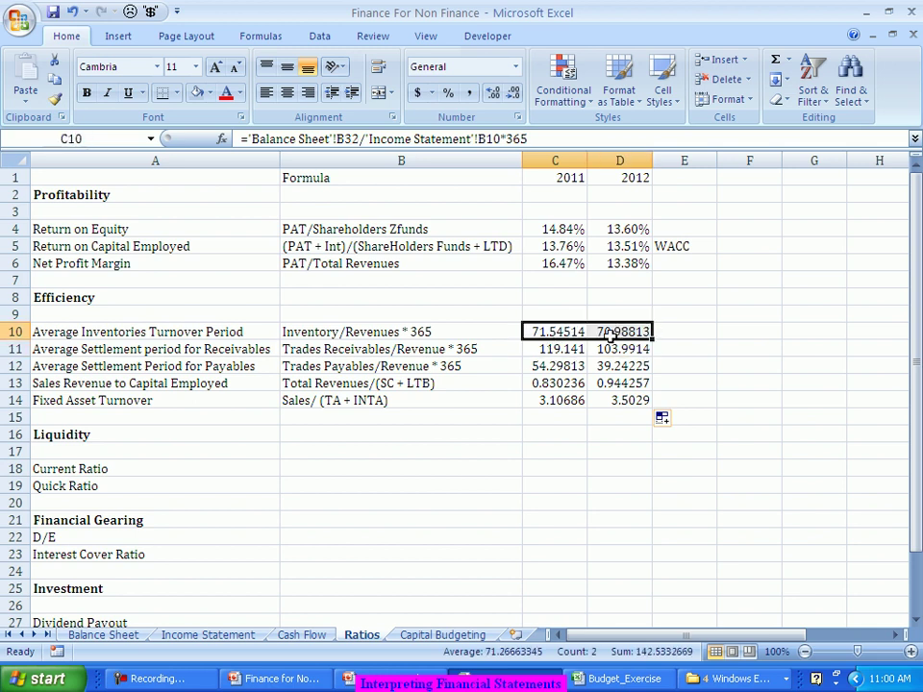
left_click_drag(541, 366, 612, 371)
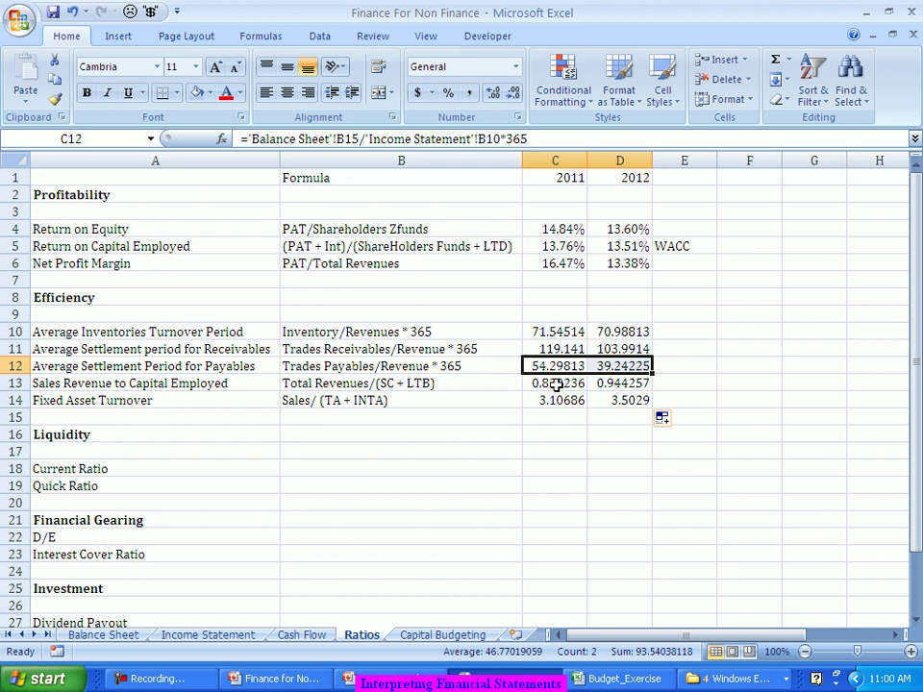
left_click_drag(554, 381, 619, 398)
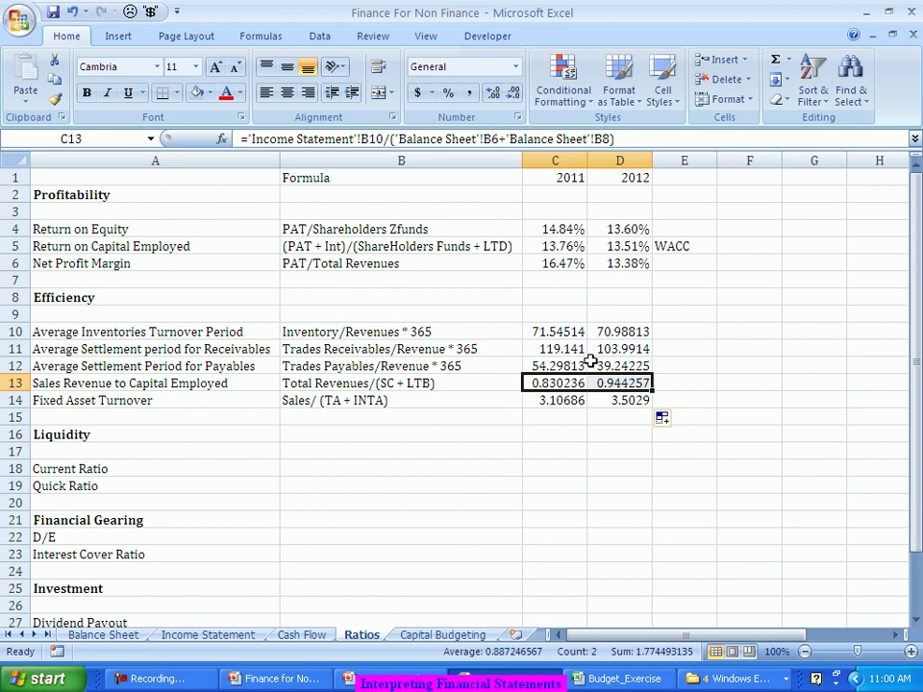
left_click_drag(540, 398, 621, 404)
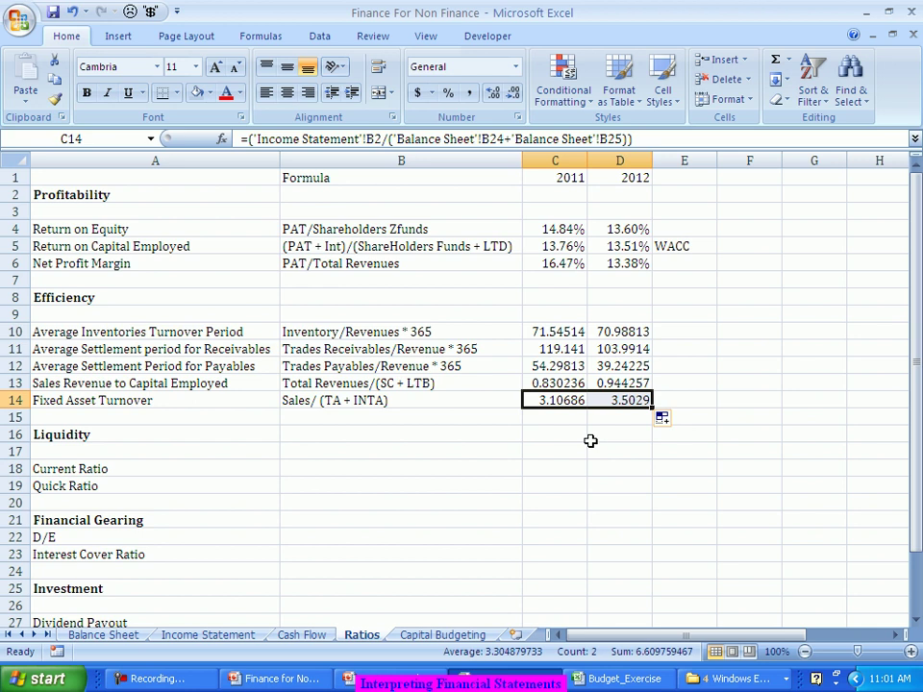
scroll(540, 409, "down", 2)
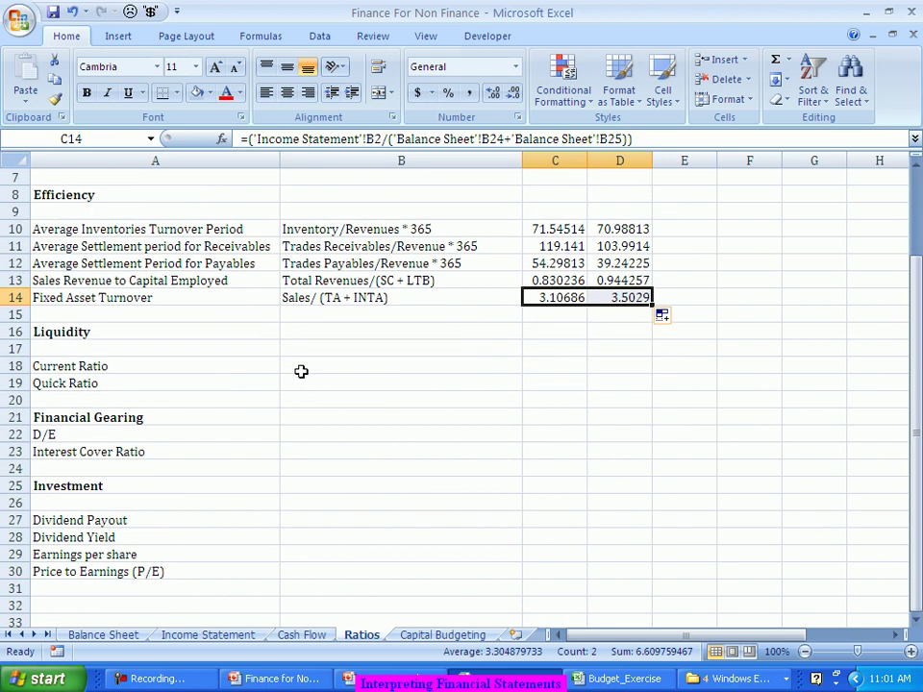
- Enter "Current Assets/Current Liabilities" in B18 as the Current Ratio description
left_click(303, 361)
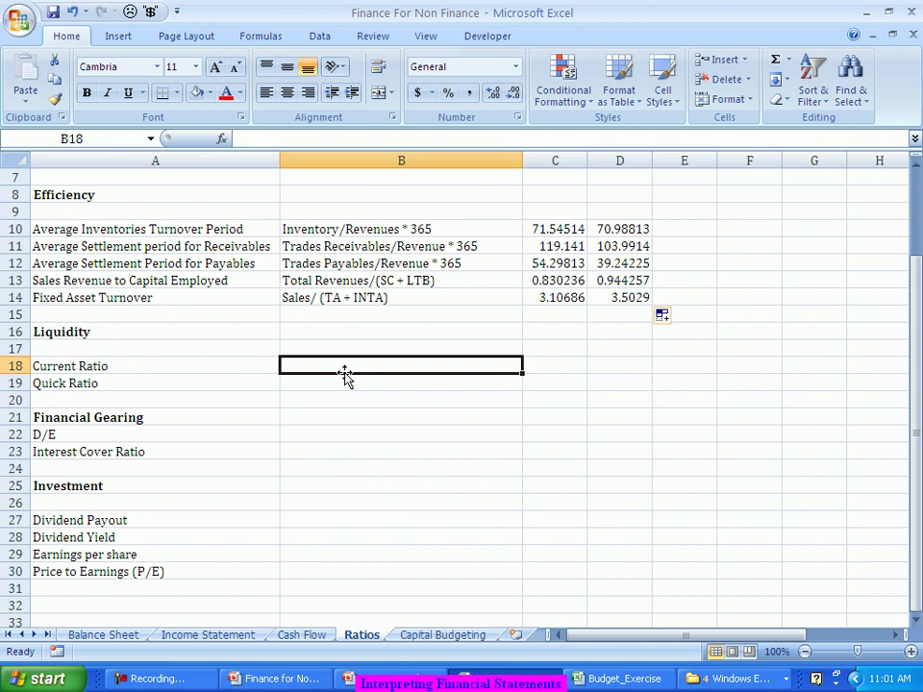
type("Cur")
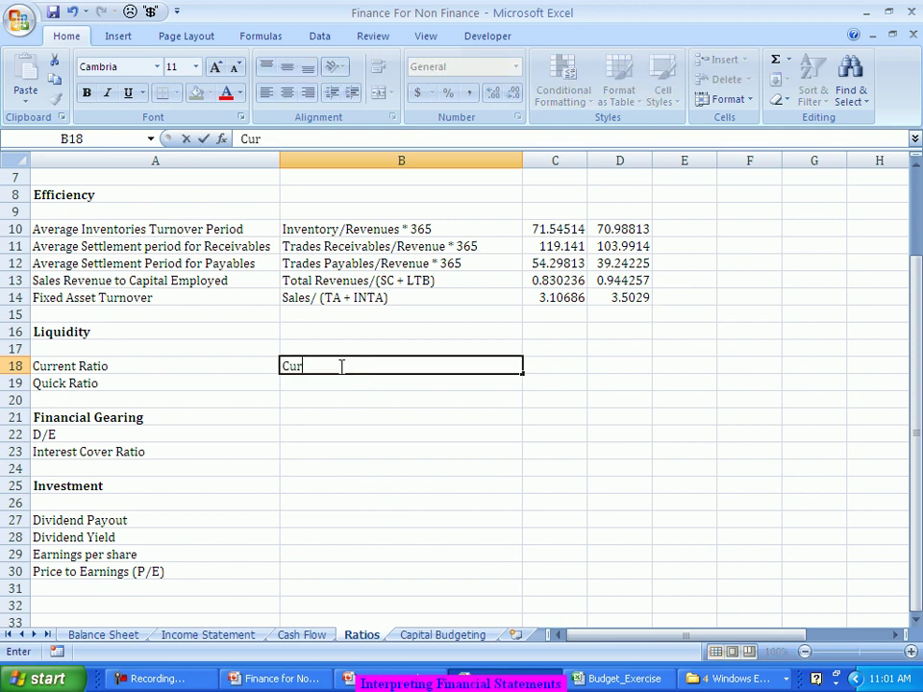
type("rent Ass")
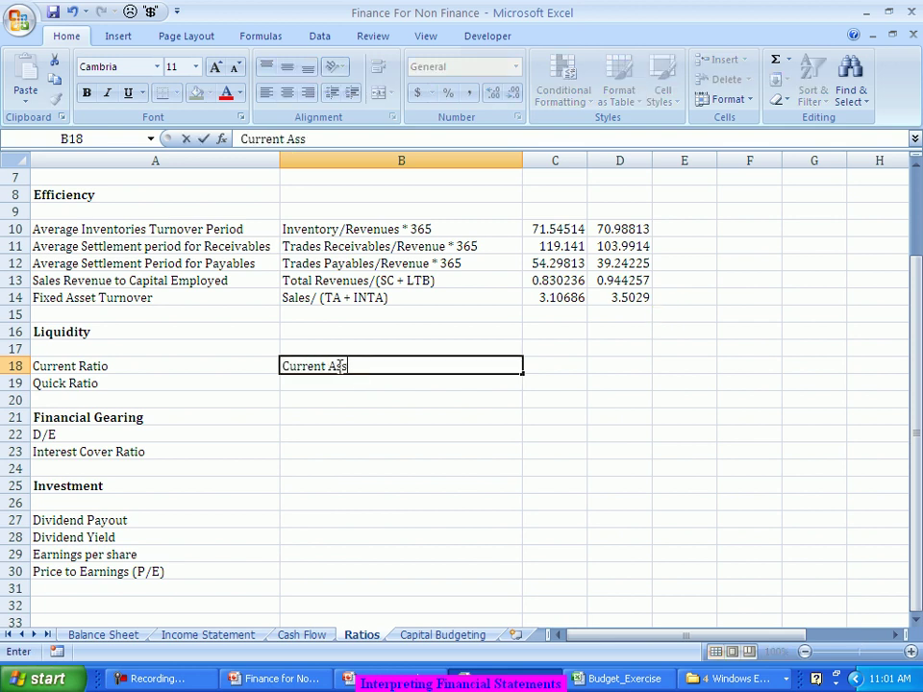
type("ets/Current")
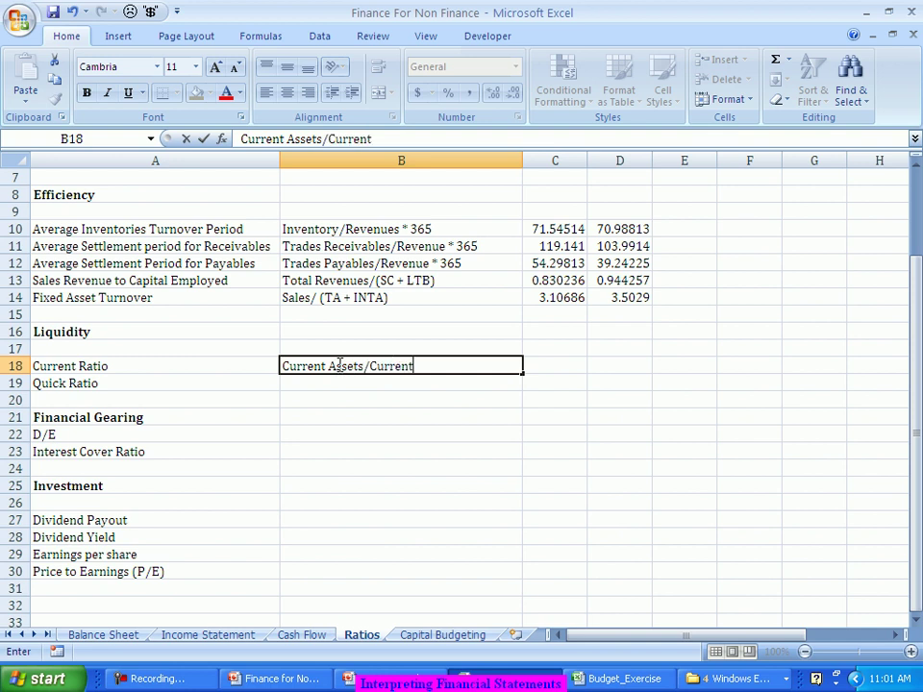
type(" Liabilities")
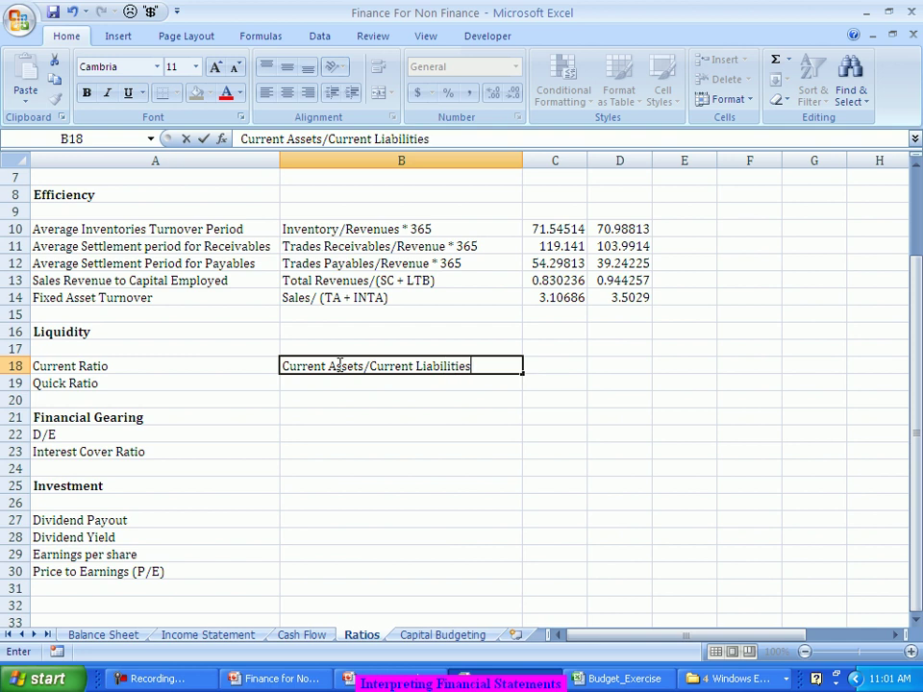
key("Tab")
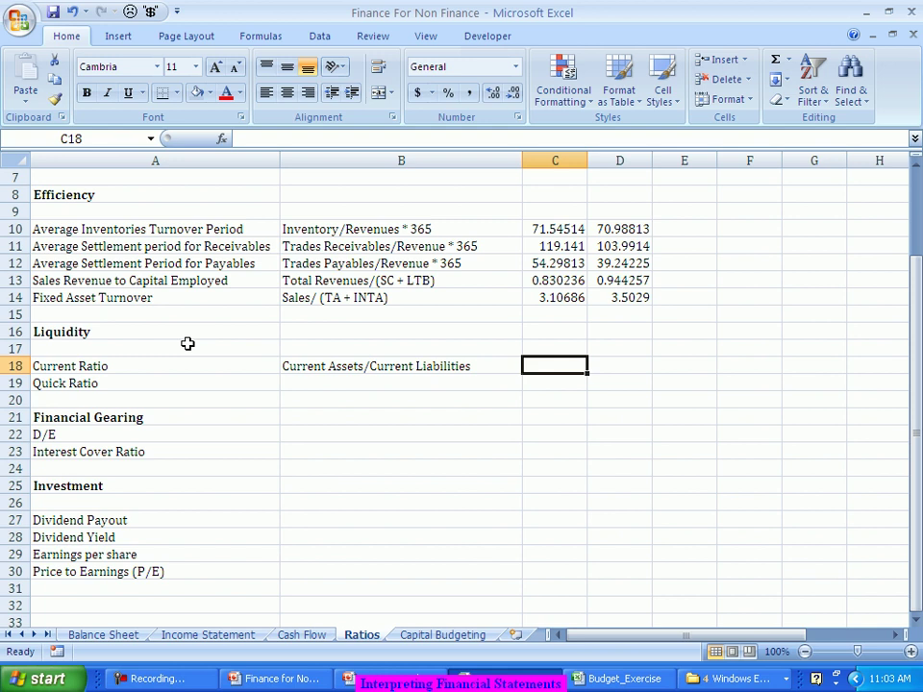
- Calculate the 2011 Current Ratio in C18 as Balance Sheet total current assets (B37) divided by total current liabilities (B18)
type("=")
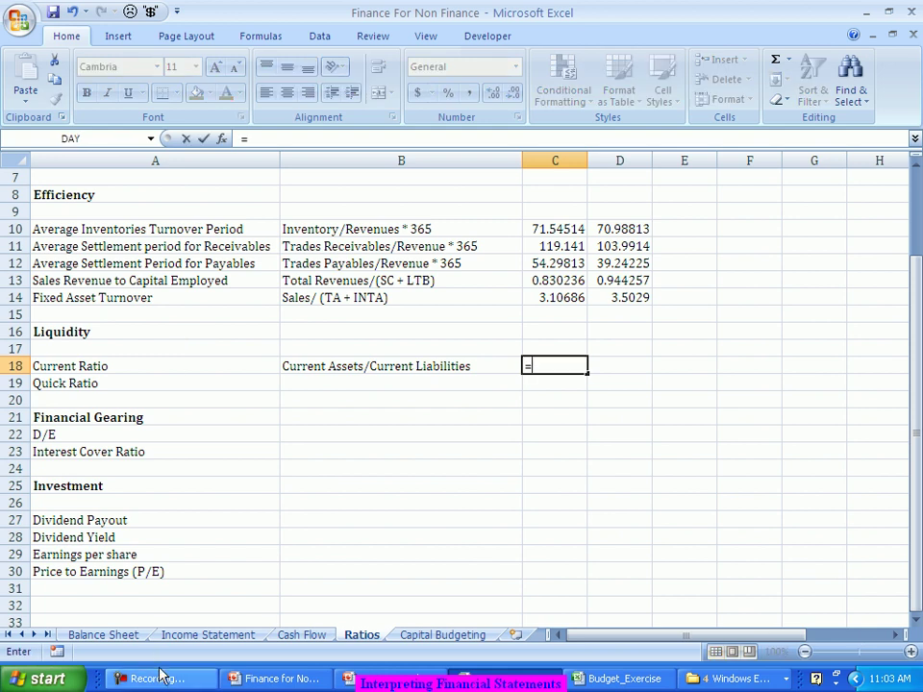
left_click(106, 636)
scroll(203, 554, "down", 1)
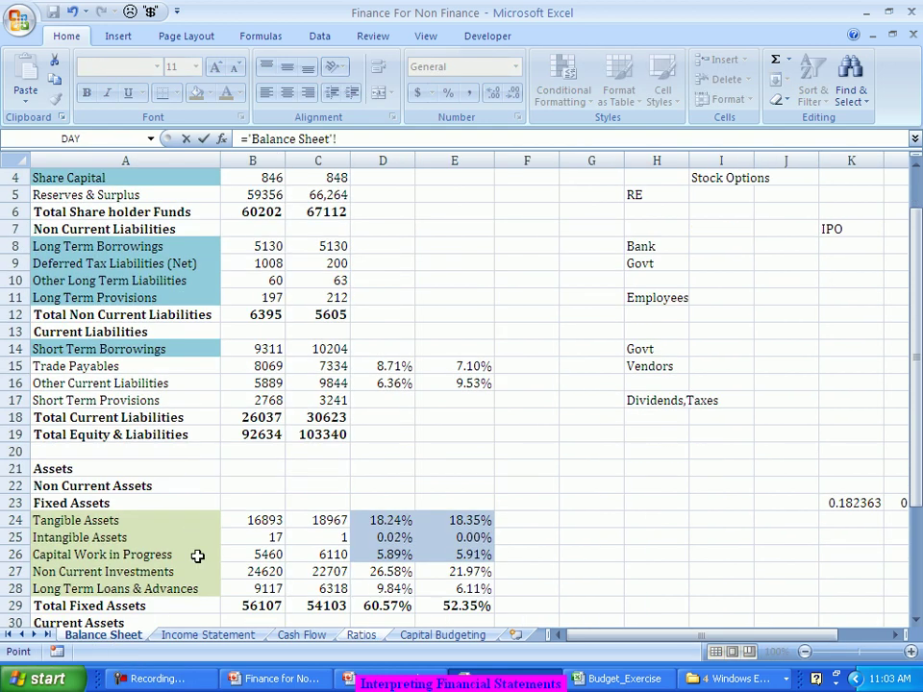
scroll(198, 567, "down", 4)
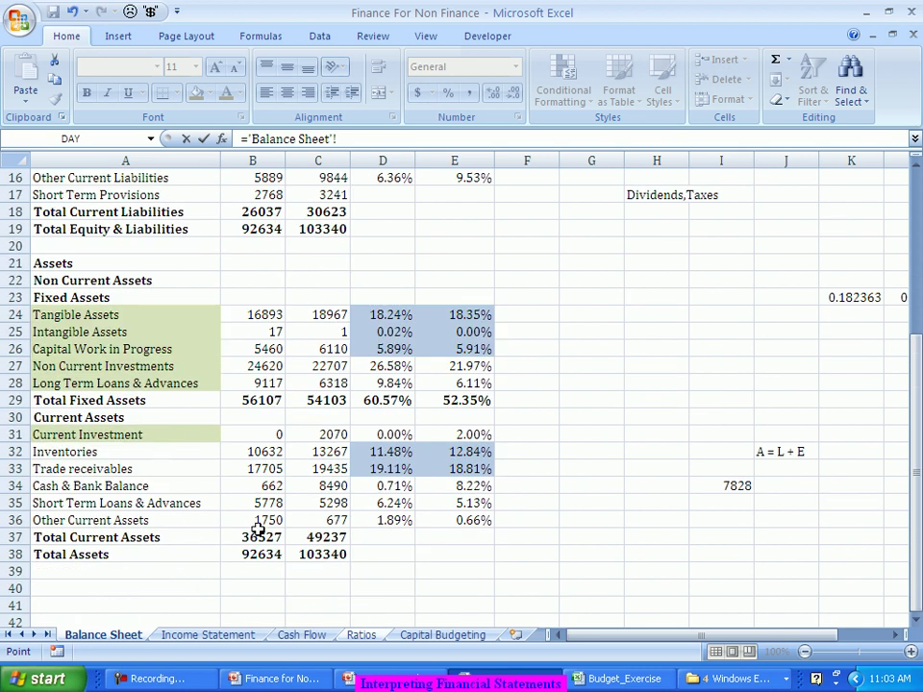
left_click(256, 537)
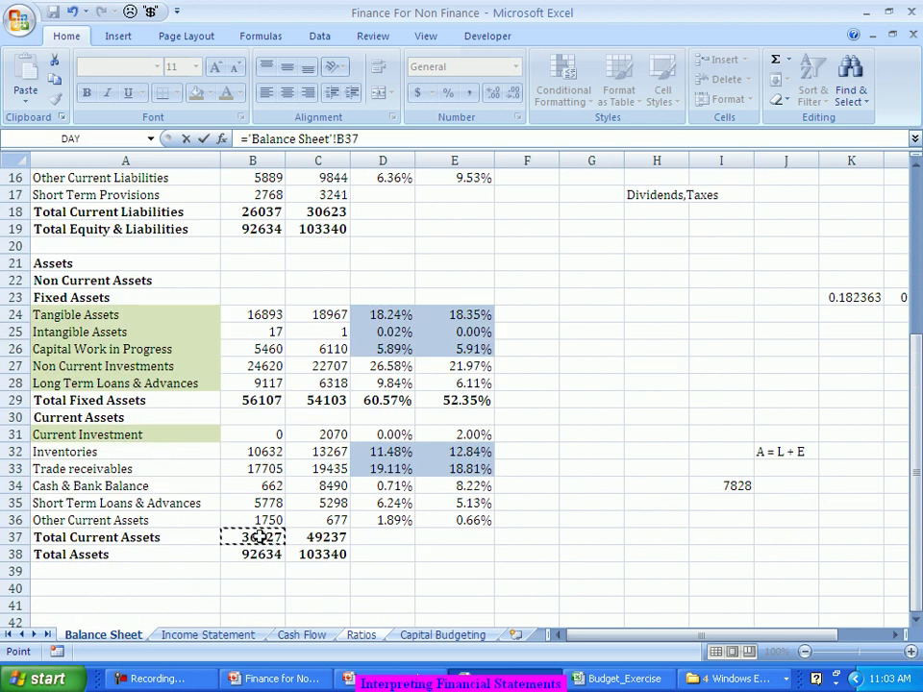
type("/")
left_click(251, 212)
key("Return")
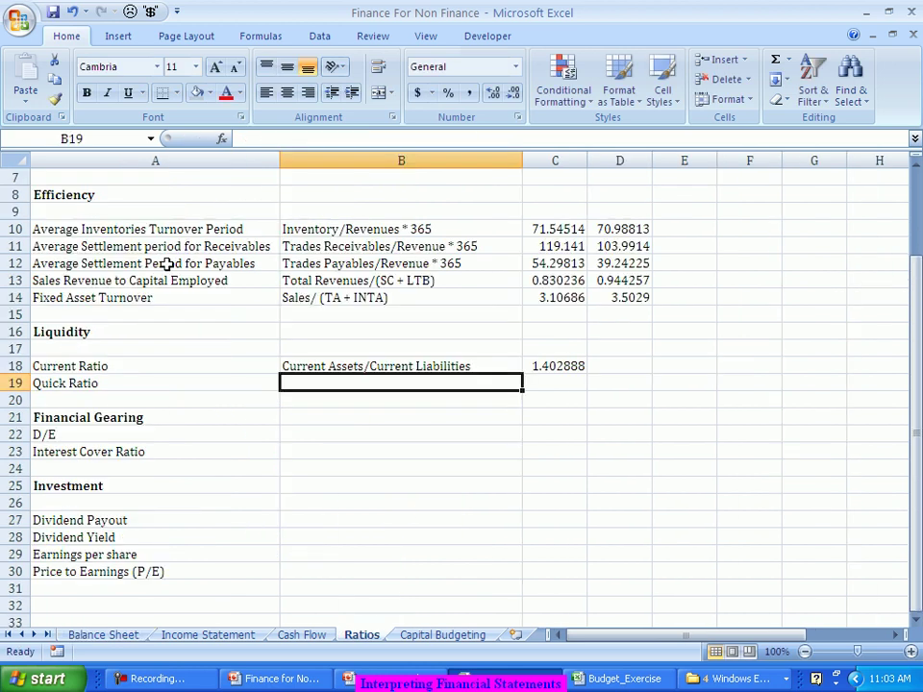
- Copy the 2011 Current Ratio formula from C18 across to D18 for 2012
left_click(553, 365)
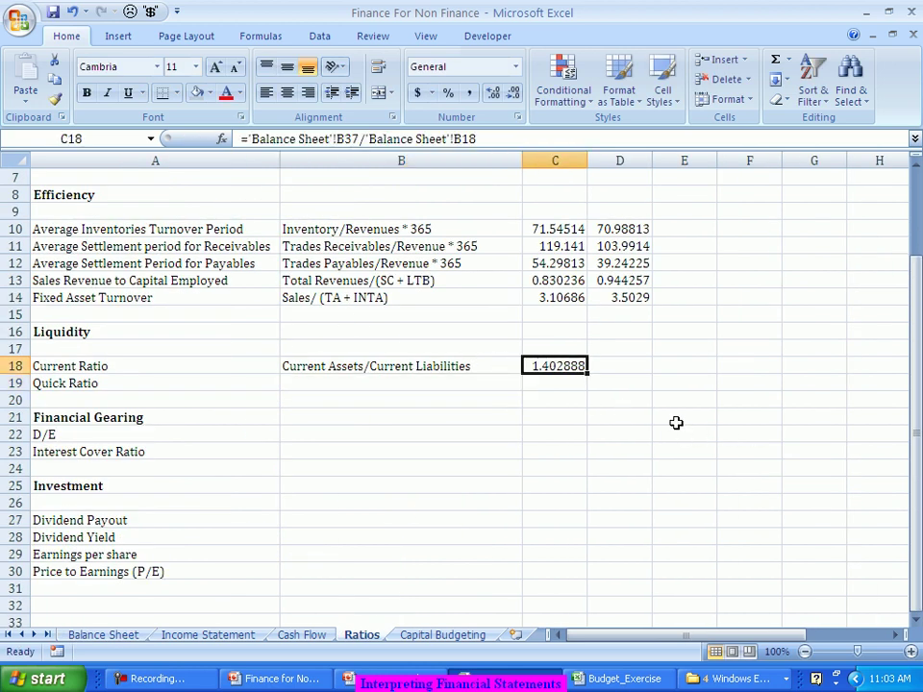
left_click_drag(588, 374, 623, 372)
left_click(622, 365)
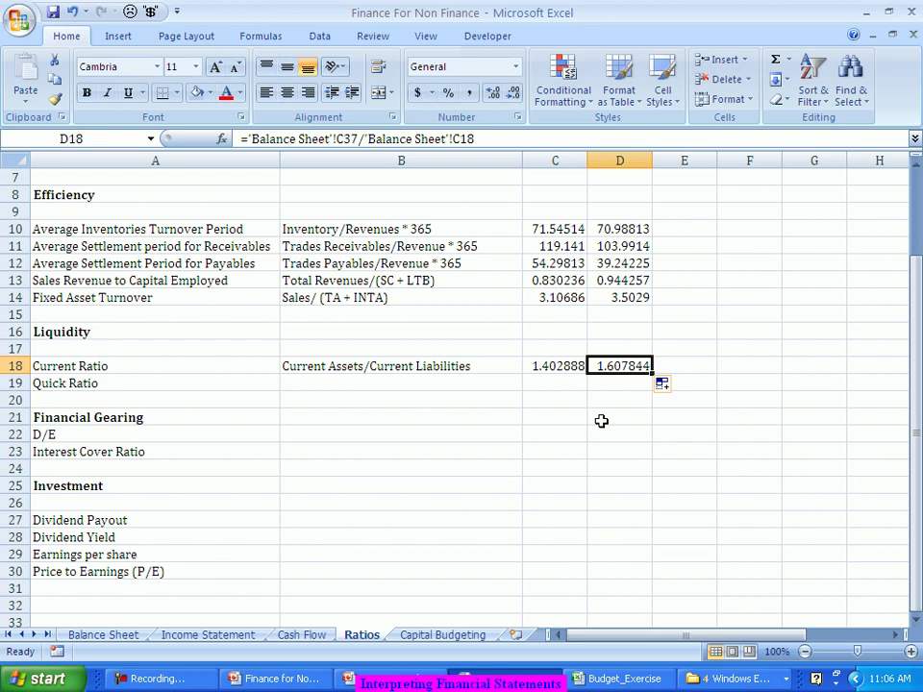
- Enter "(CA - Inventories)/CL" in B19 as the Quick Ratio description
left_click(337, 385)
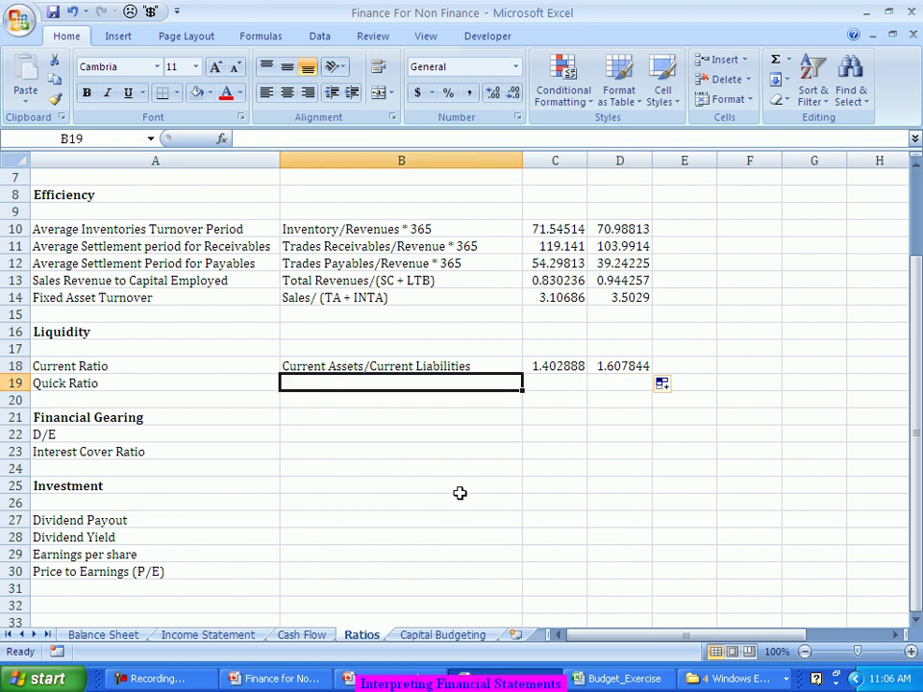
type("(C")
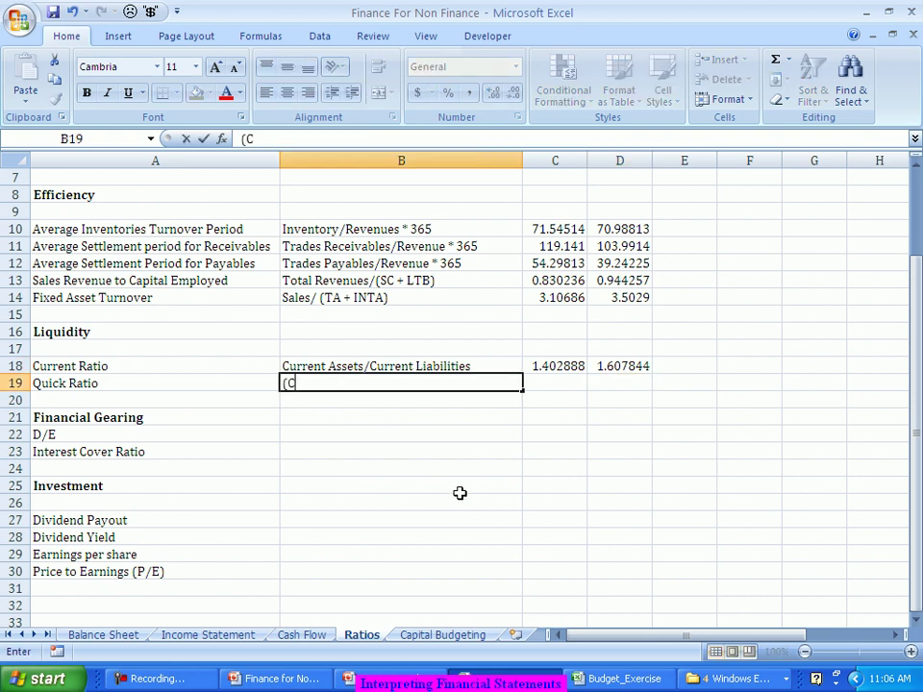
type("A - Inventories)/")
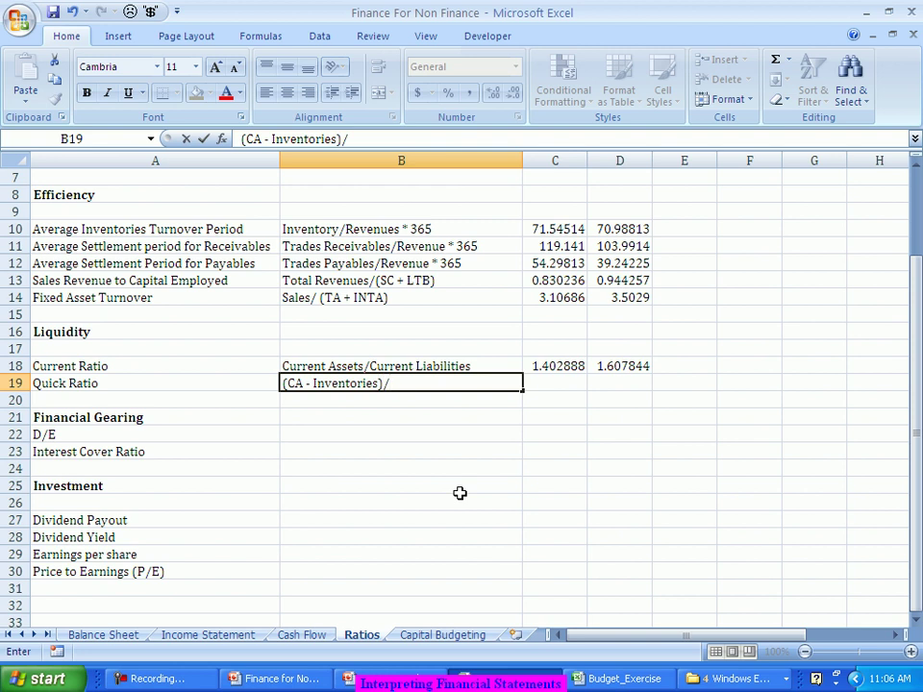
type("CL")
key("Tab")
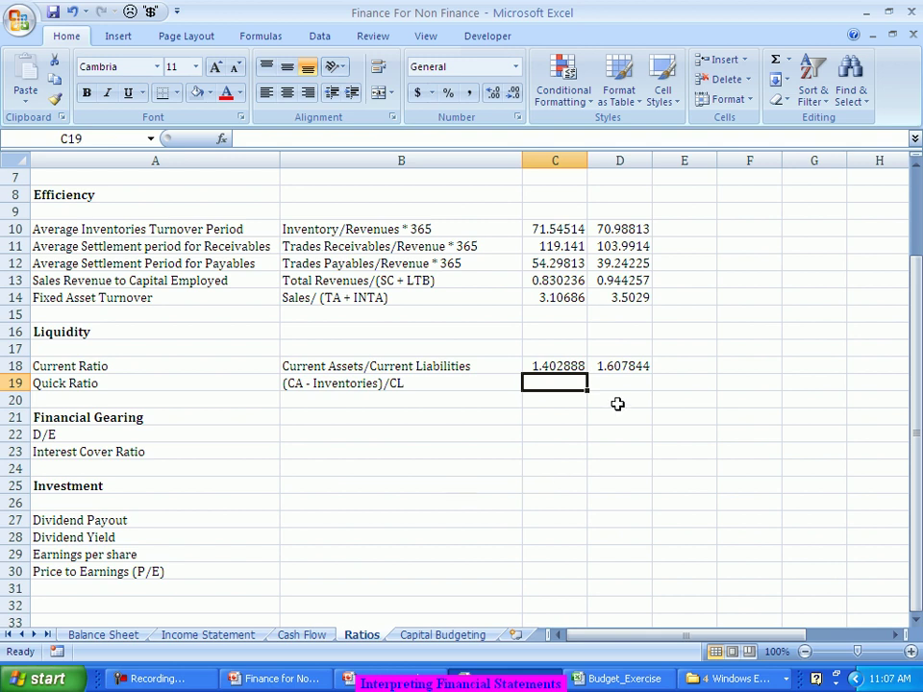
- Review the 2011 inventory turnover, receivables and payables settlement periods in C10:C12 in relation to liquidity
left_click(572, 231)
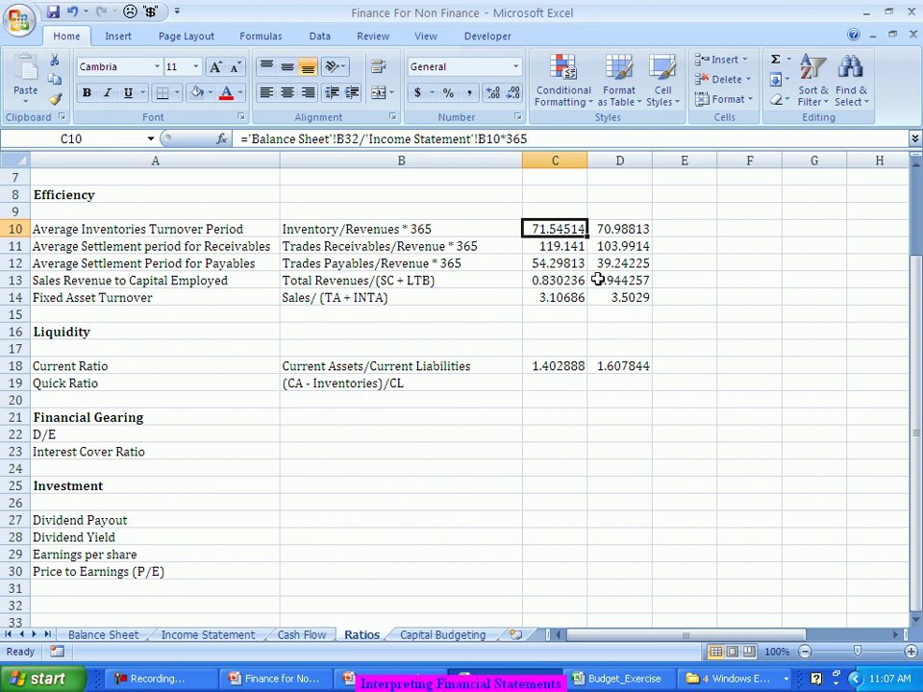
left_click(574, 249)
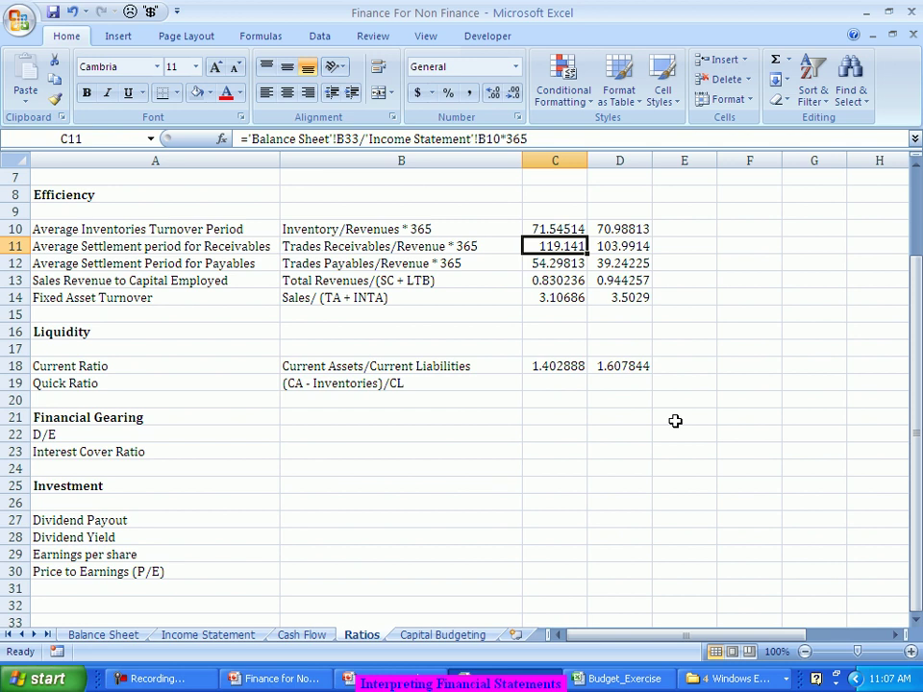
key("Down")
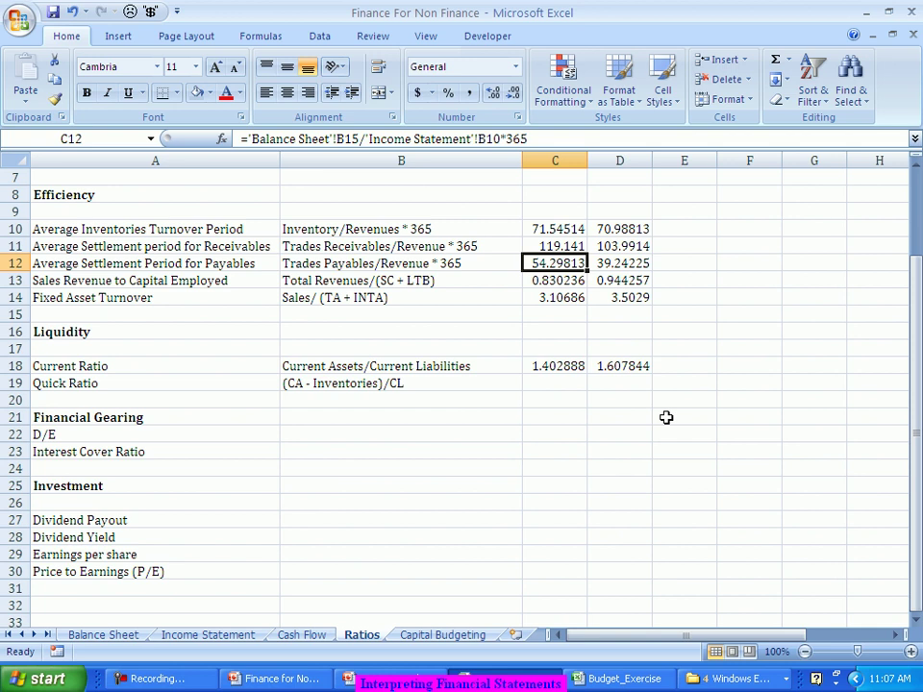
key("Up")
key("Up")
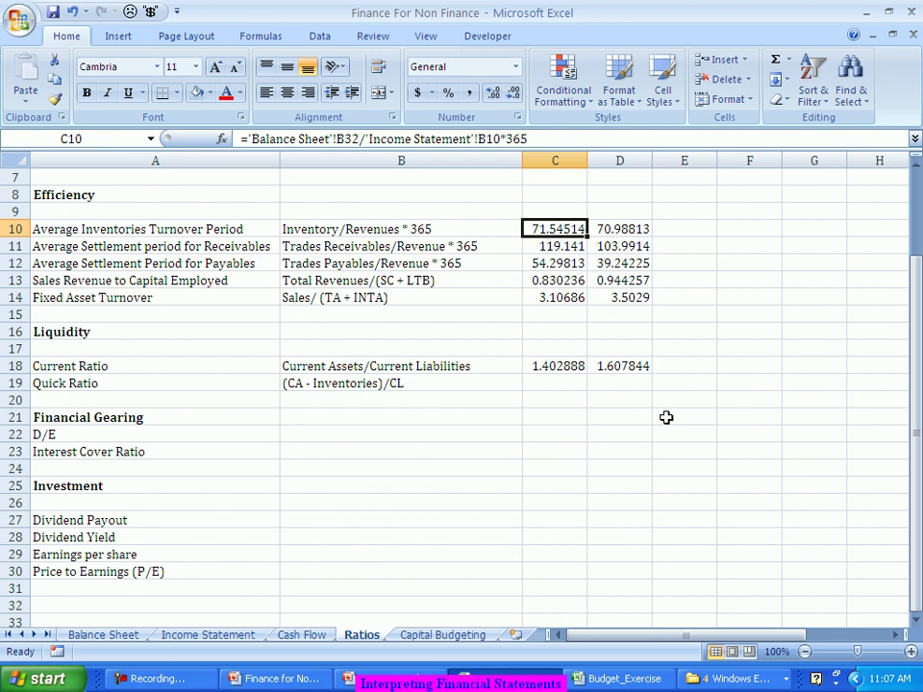
key("Down")
key("Down")
key("Down")
key("Down")
key("Down")
key("Down")
key("Down")
key("Down")
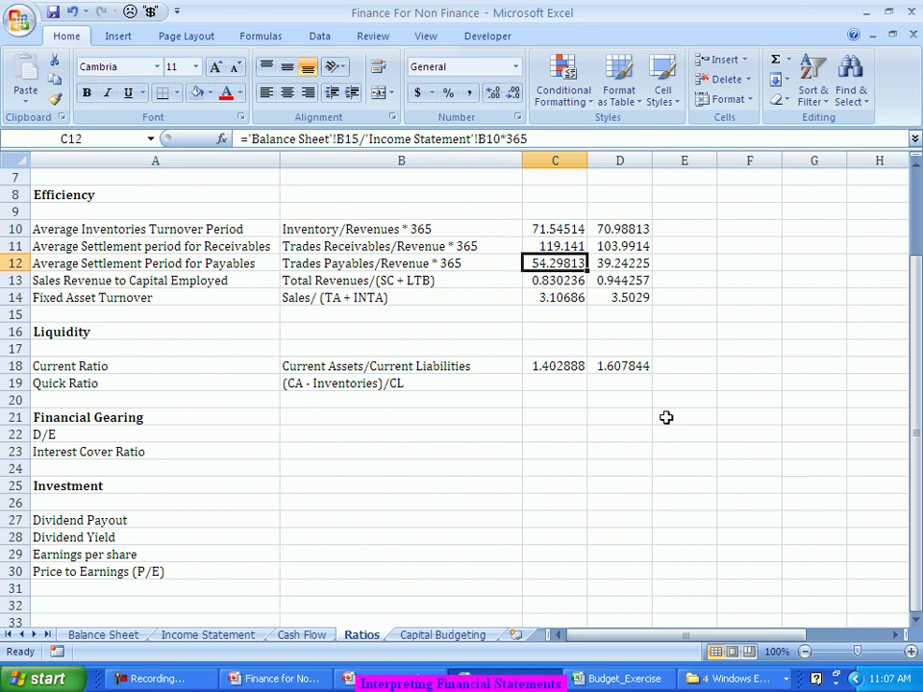
key("Down")
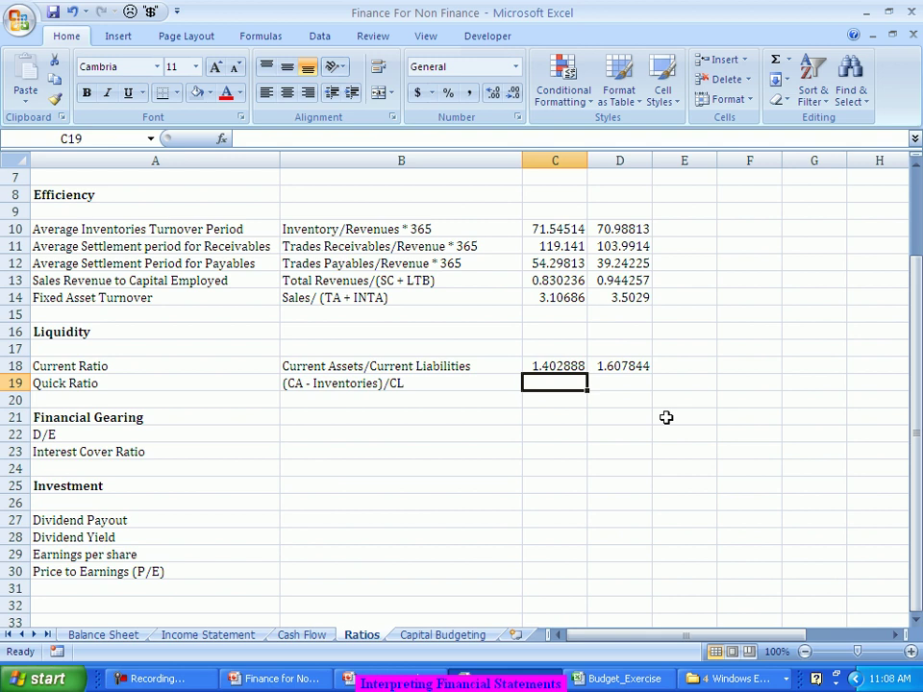
left_click(578, 247)
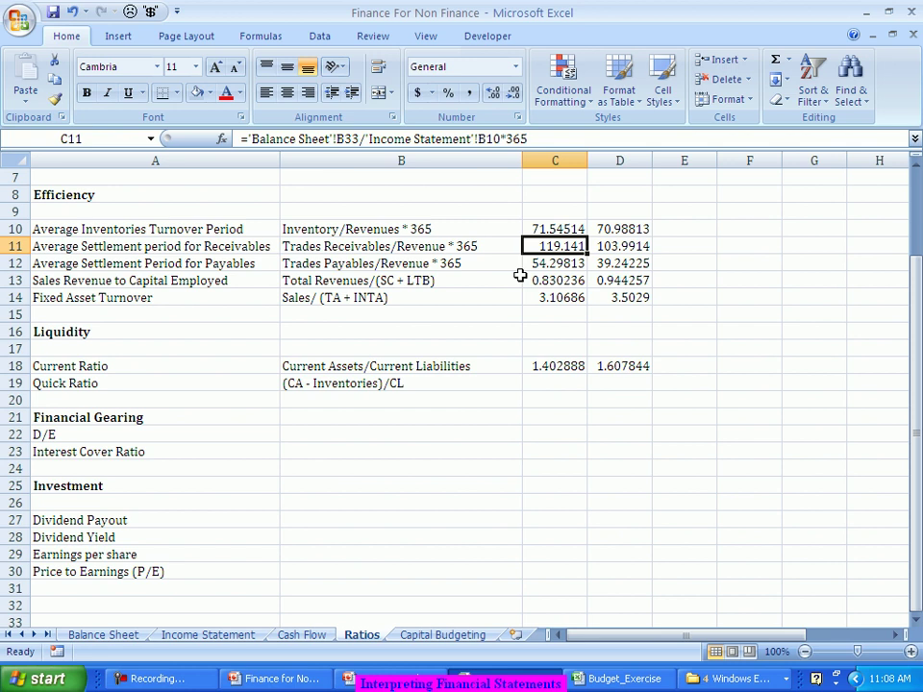
- Calculate the 2011 Quick Ratio in C19 as Balance Sheet total current assets (B37) minus inventories (B32), divided by total current liabilities (B18)
key("Down")
key("Down")
key("Down")
key("Down")
key("Down")
key("Down")
key("Down")
key("Down")
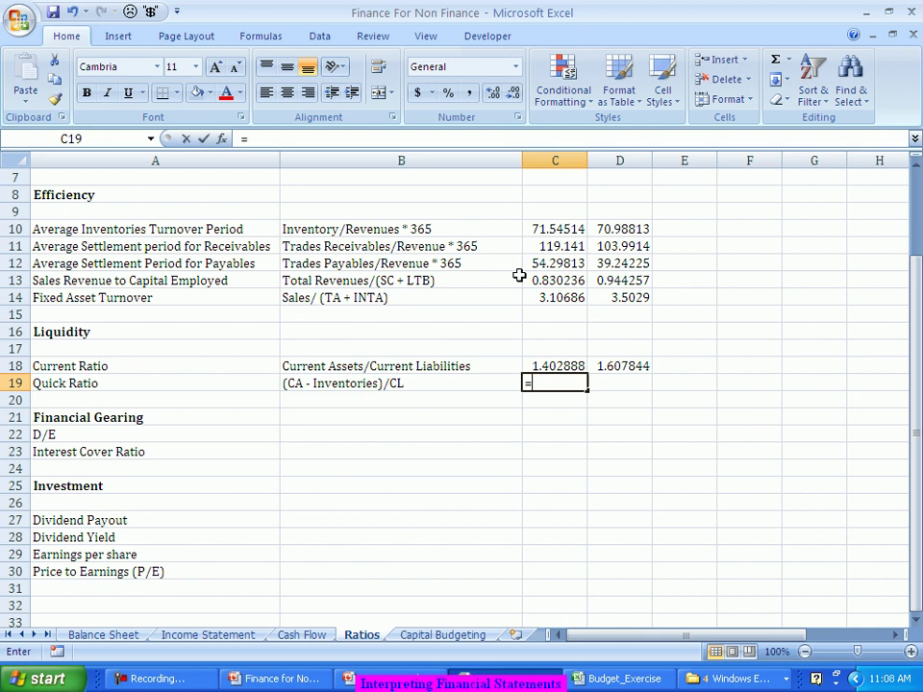
type("=(")
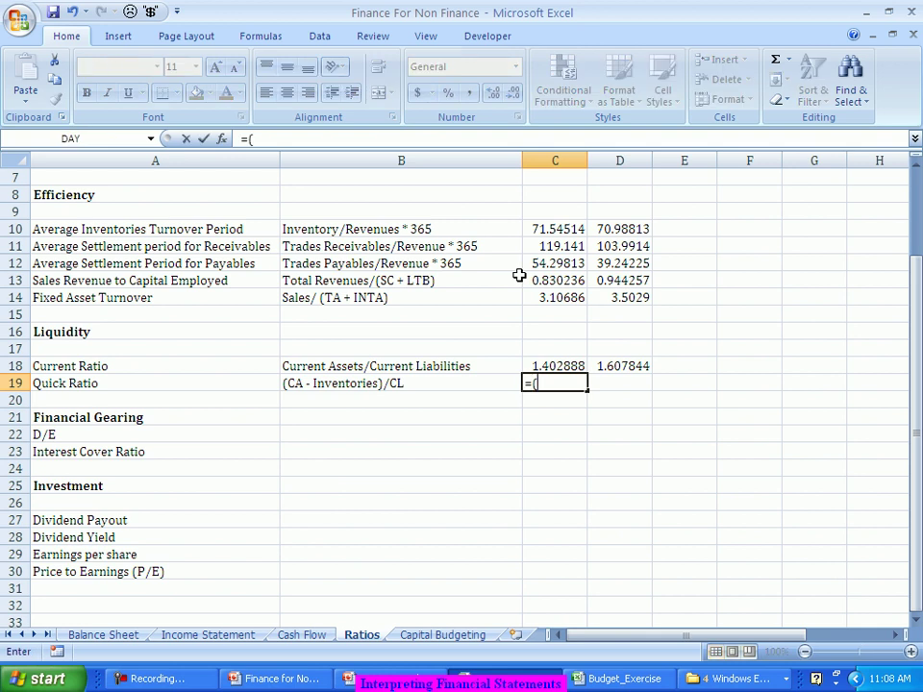
left_click(103, 636)
left_click(252, 536)
type("-")
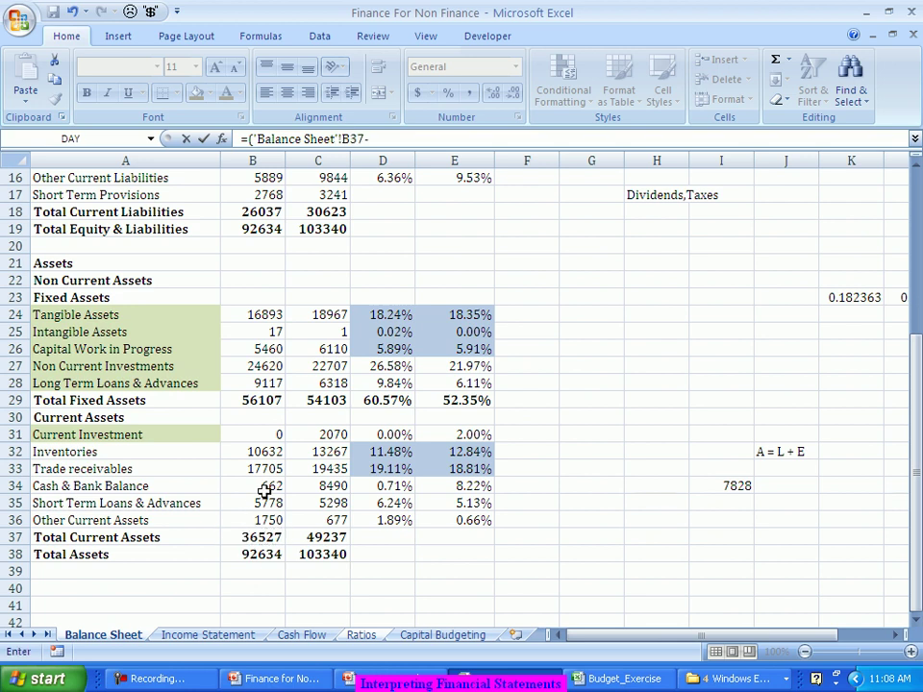
left_click(265, 453)
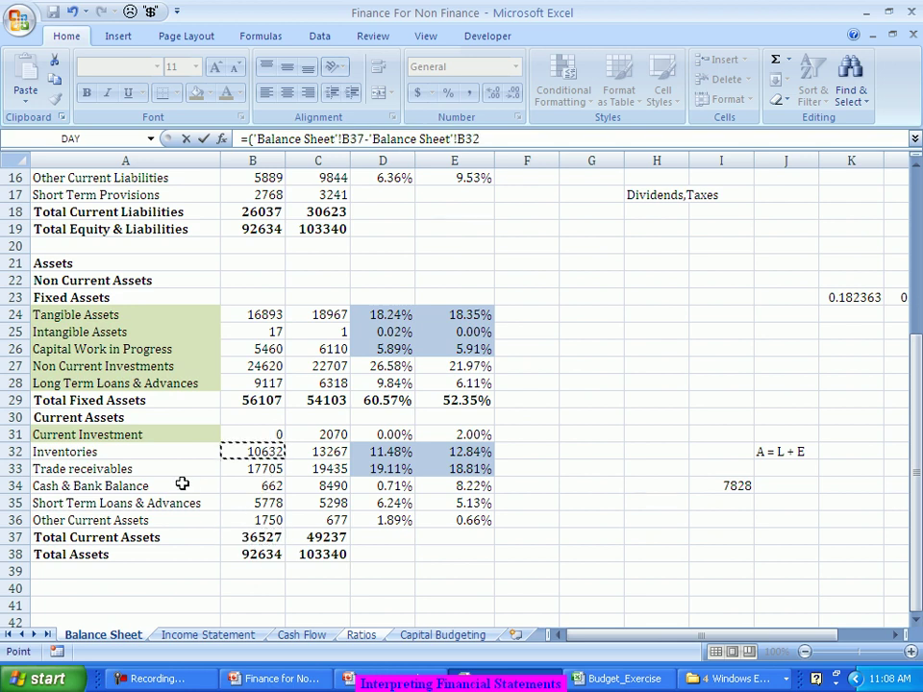
type(")/")
left_click(252, 206)
key("Return")
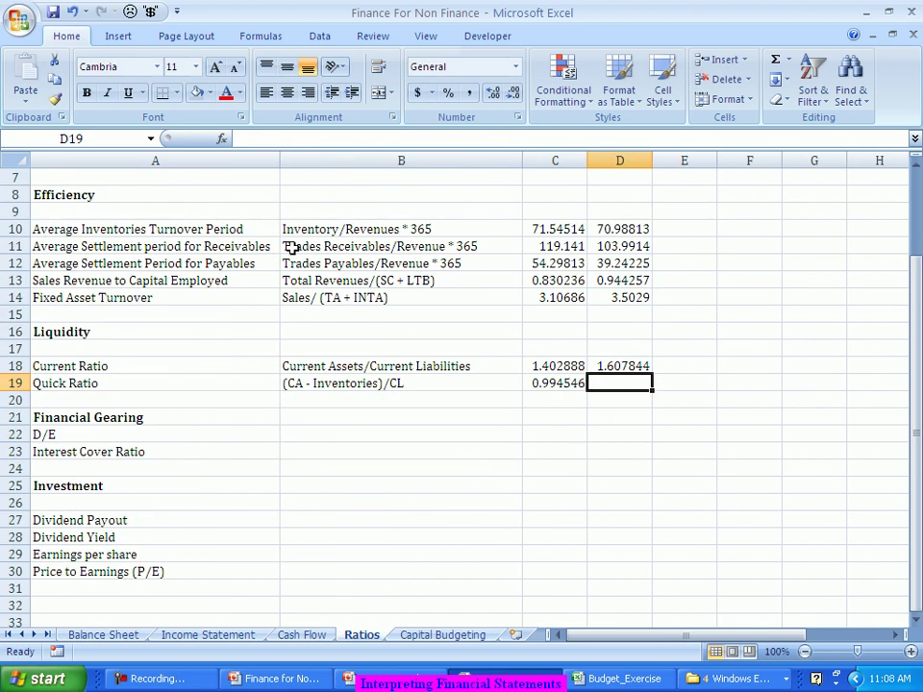
- Copy the 2011 Quick Ratio formula from C19 across to D19 for 2012
left_click(571, 382)
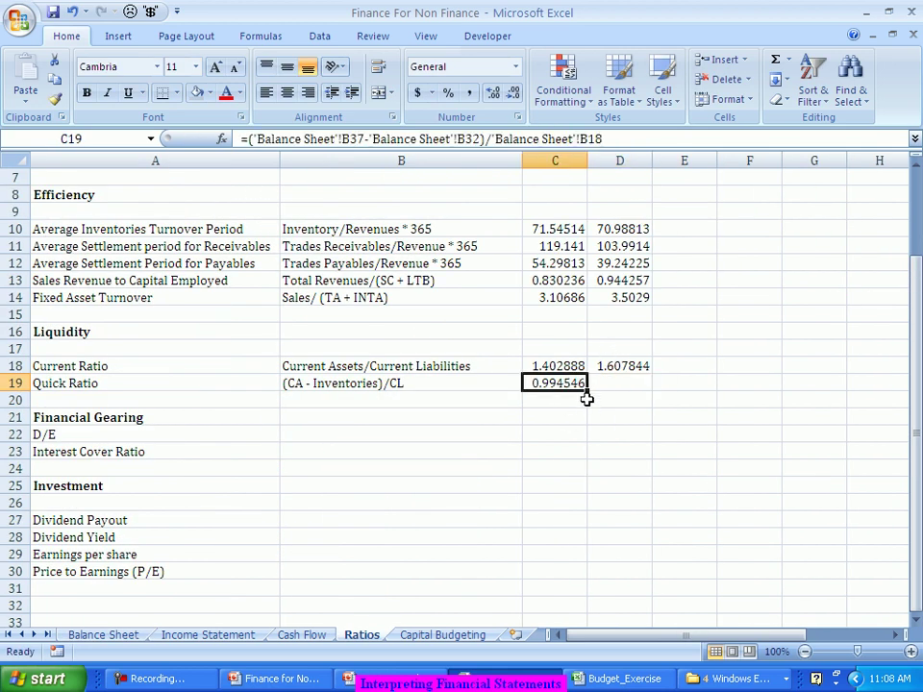
left_click_drag(588, 386, 623, 389)
left_click(618, 383)
left_click(625, 383)
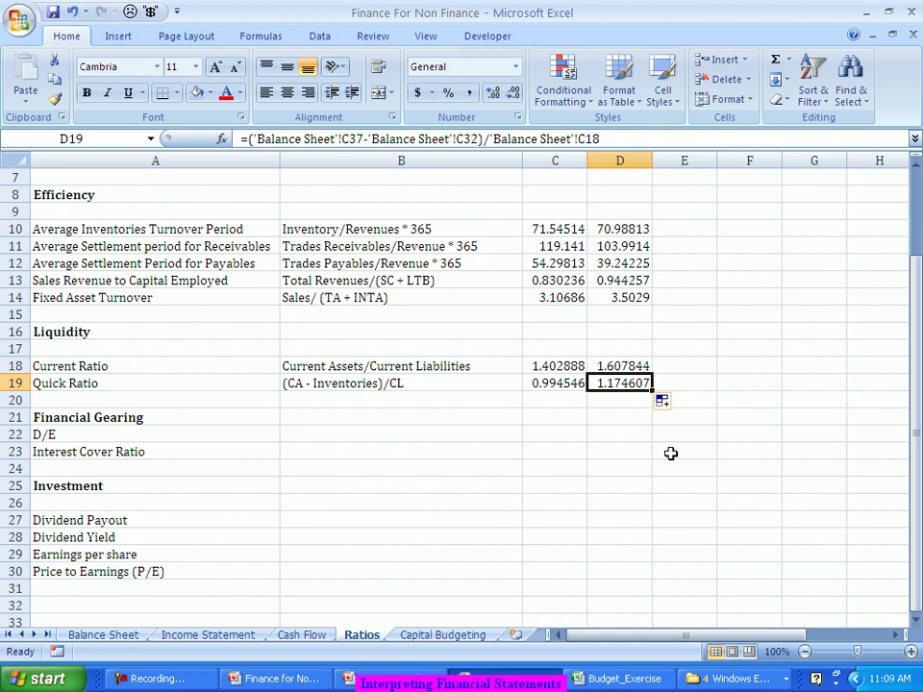
- Compare the 2011 and 2012 settlement periods for payables and receivables in rows 11 and 12
left_click(577, 266)
left_click_drag(580, 271, 630, 244)
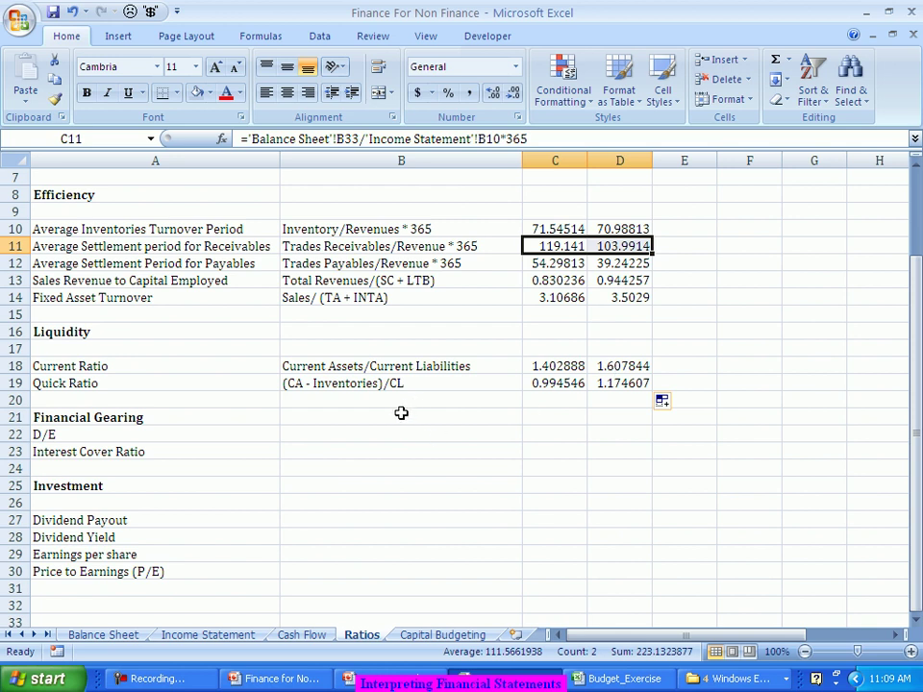
scroll(385, 408, "down", 1)
left_click(327, 384)
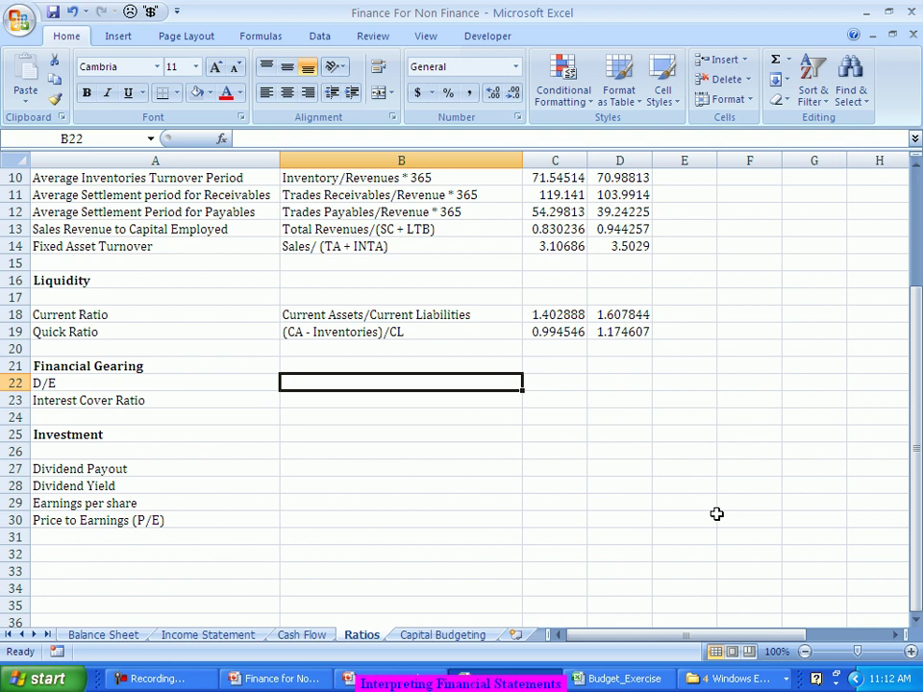
type("='")
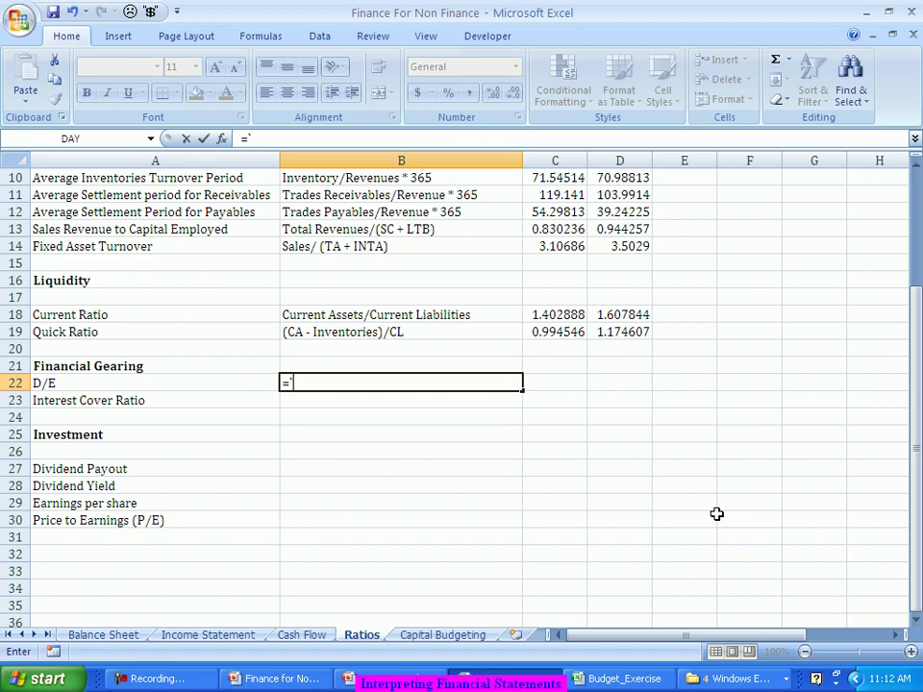
key("Escape")
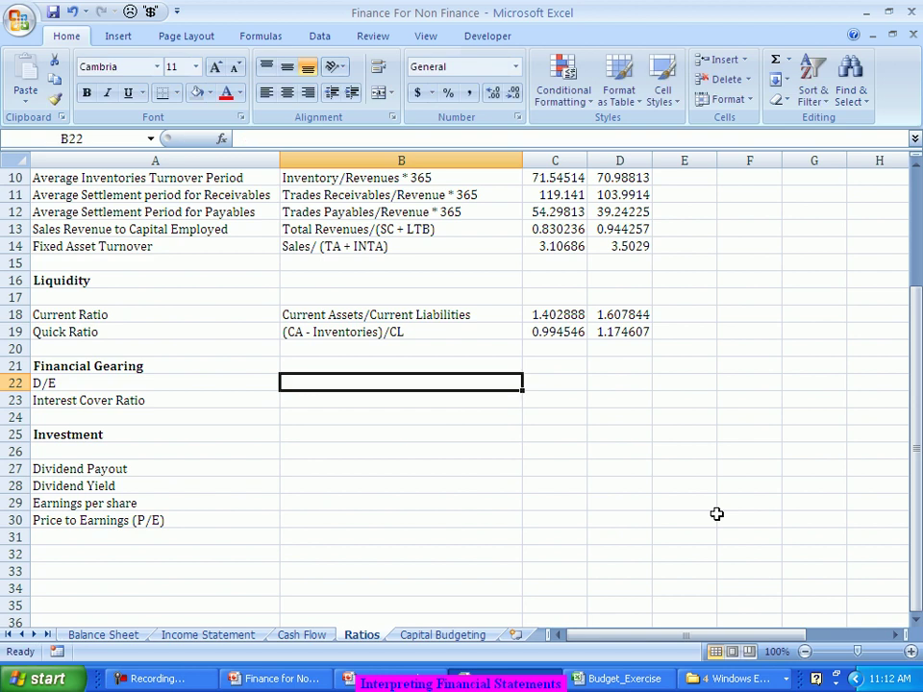
- Describe the D/E ratio in B22 as "LTD/Shareholders Equity"
type("LTD/Shareholders Equity")
key("ctrl+Return")
key("Right")
- Calculate the 2011 D/E ratio in C22 as Balance Sheet long term borrowings (B8) divided by total shareholder funds (B6)
type("=")
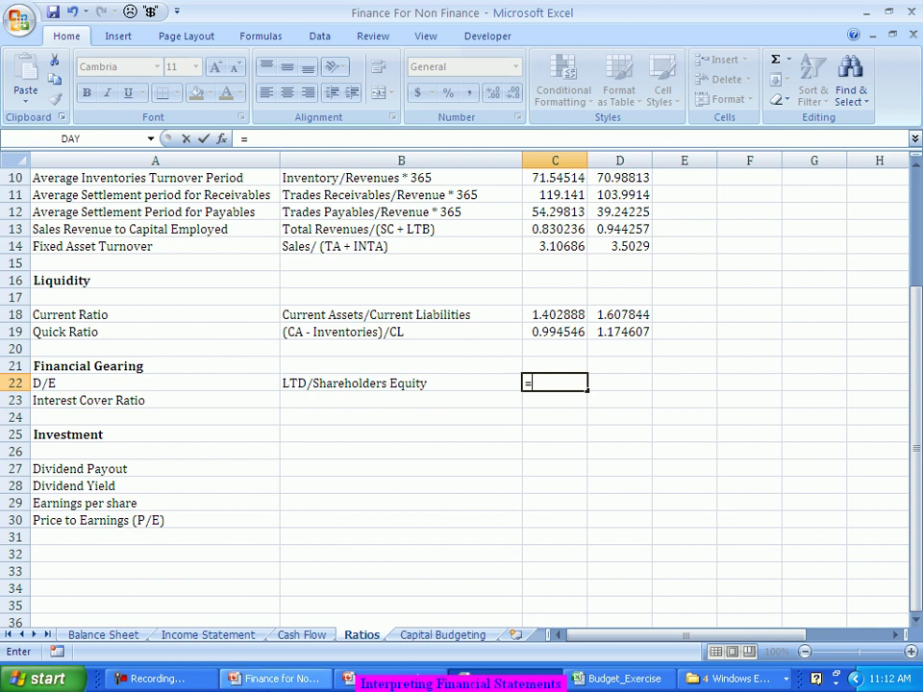
left_click(125, 636)
scroll(246, 389, "up", 4)
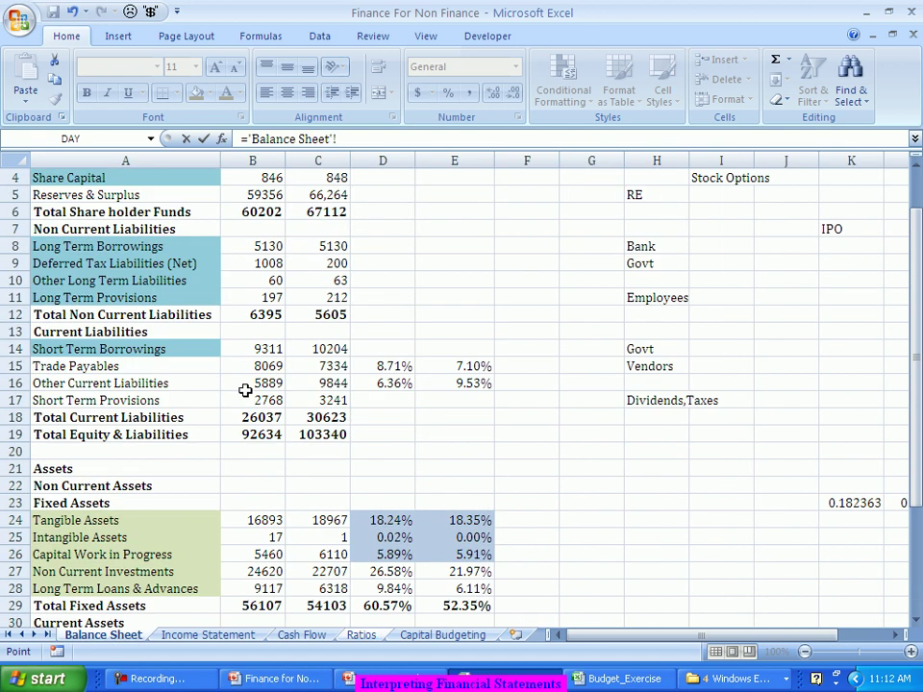
scroll(246, 389, "up", 1)
left_click(259, 298)
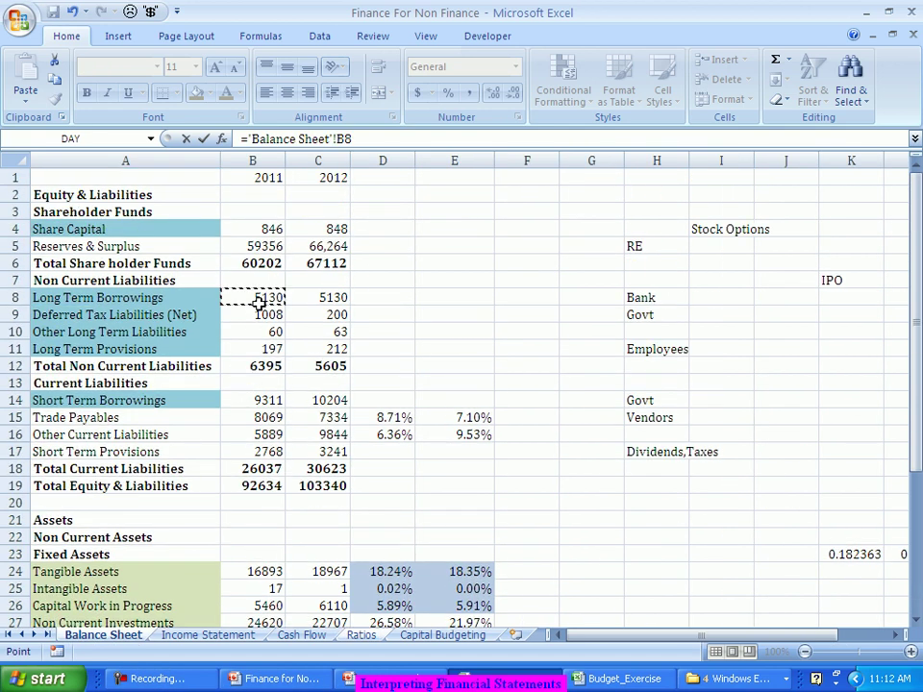
type("/")
left_click(232, 265)
key("Tab")
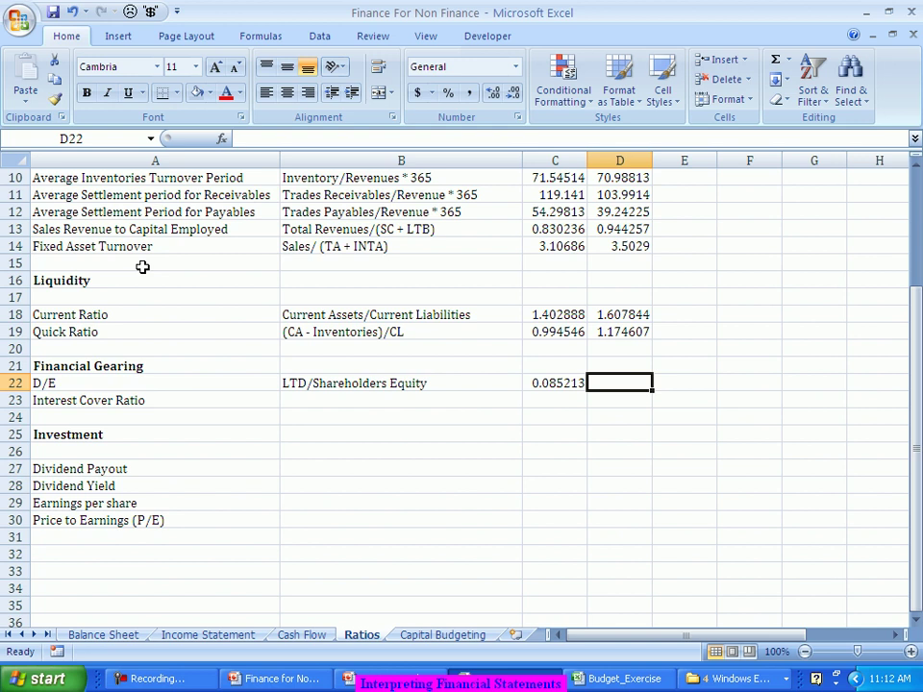
- Copy the D/E formula from C22 across to D22 for 2012 and show both ratios with two decimal places
left_click(568, 386)
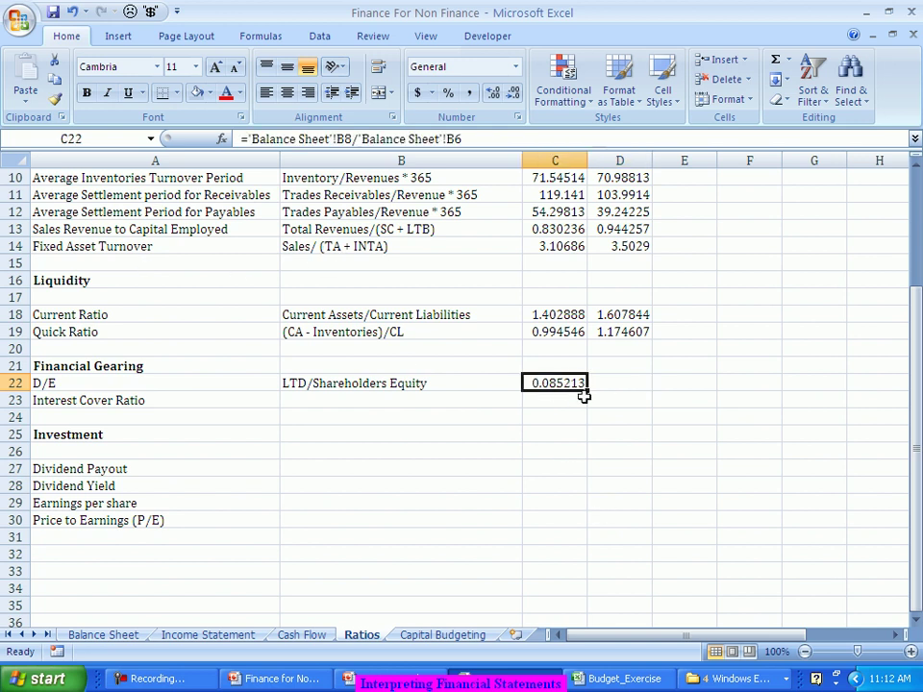
left_click_drag(589, 391, 624, 398)
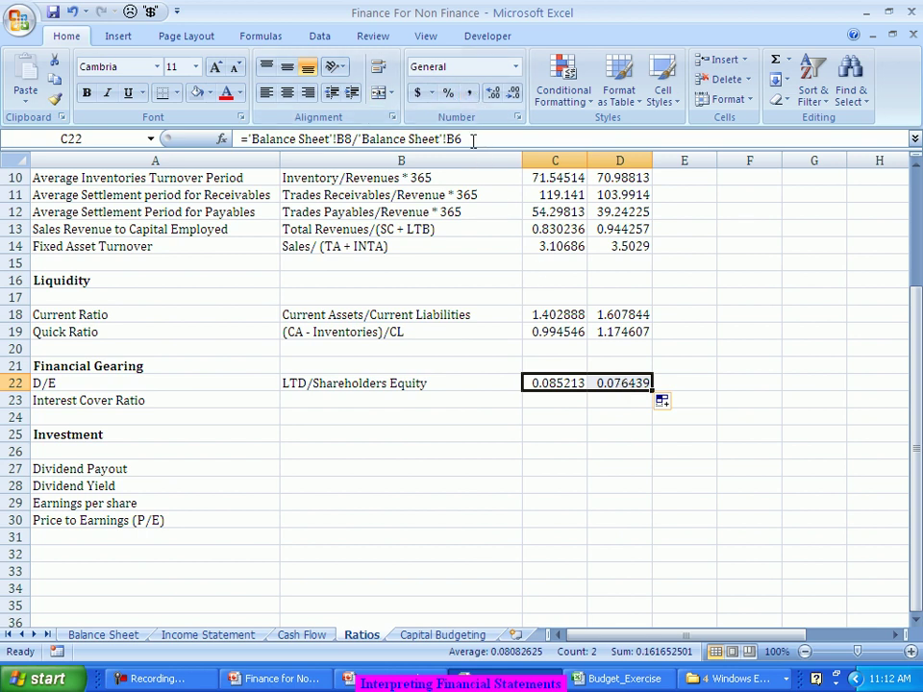
left_click(492, 94)
left_click(493, 93)
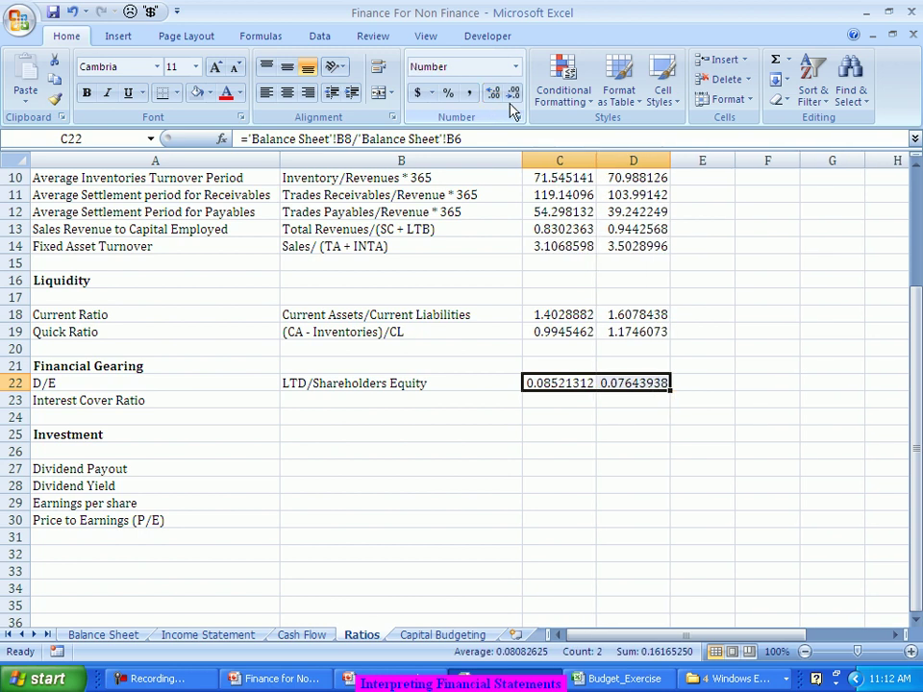
left_click(513, 93)
left_click(514, 94)
left_click(514, 94)
left_click(514, 93)
left_click(514, 93)
left_click(514, 93)
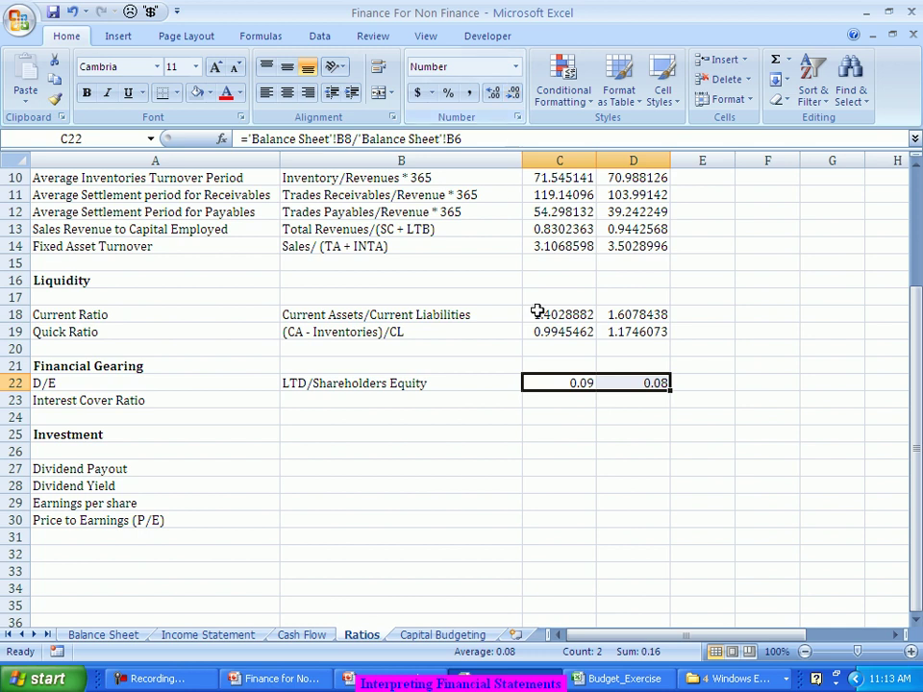
- Compare the 2011 long term borrowings in B8 with total shareholder funds in B6 on the Balance Sheet
left_click(548, 401)
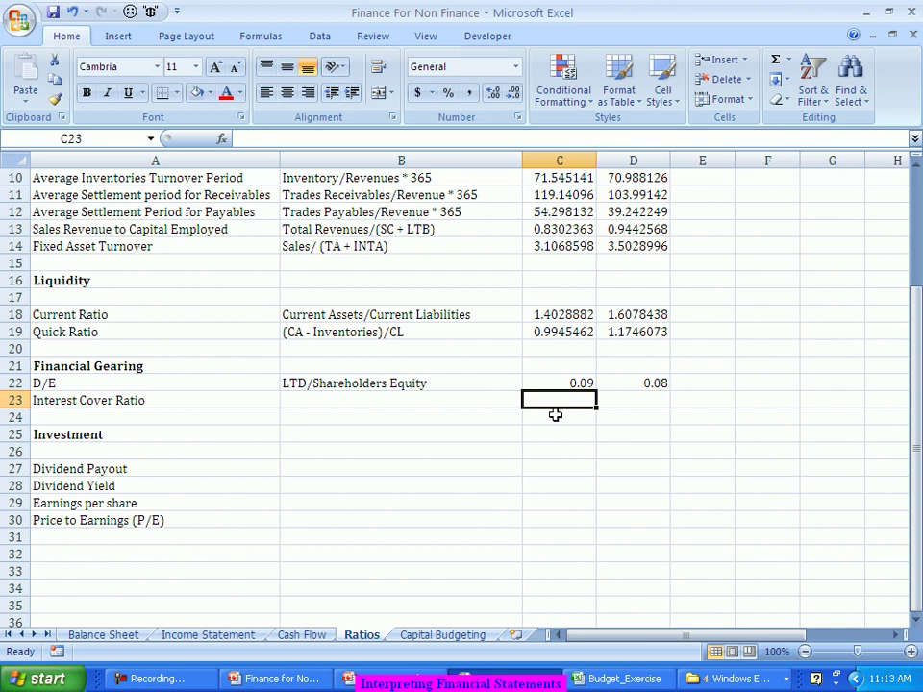
left_click(101, 636)
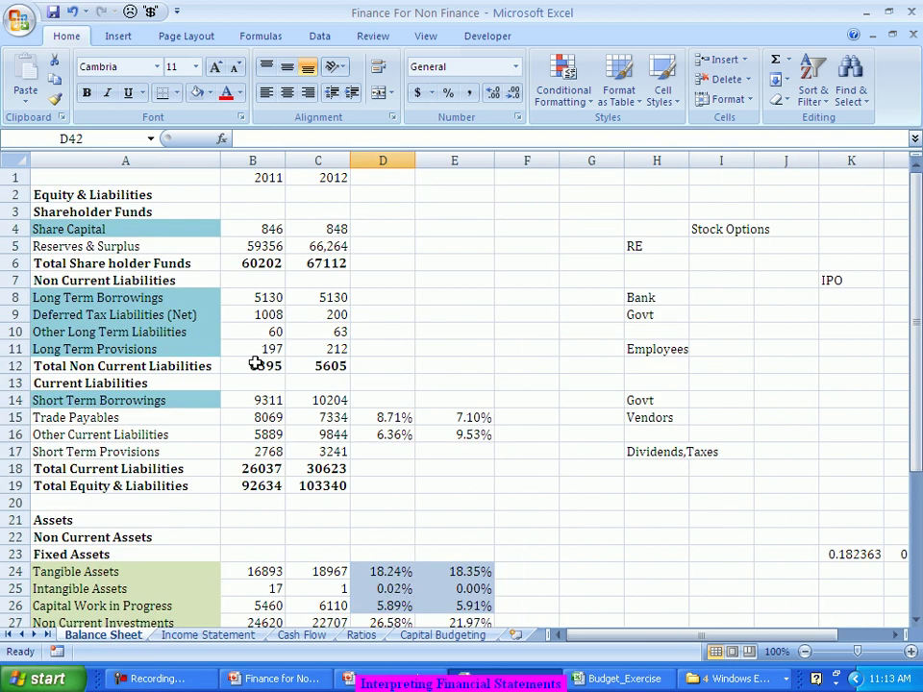
left_click(273, 296)
left_click(273, 266)
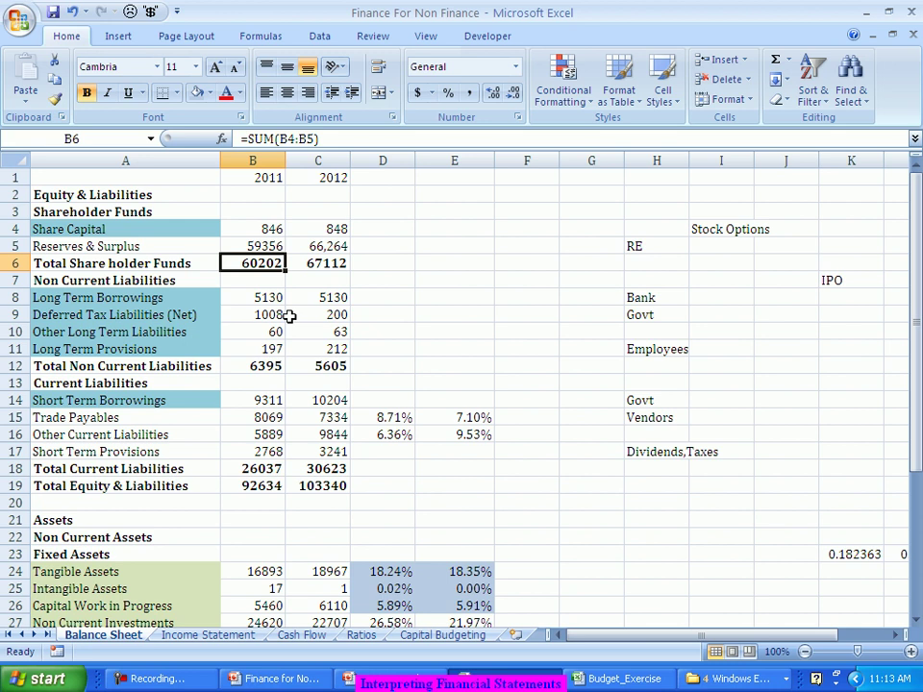
left_click(258, 299)
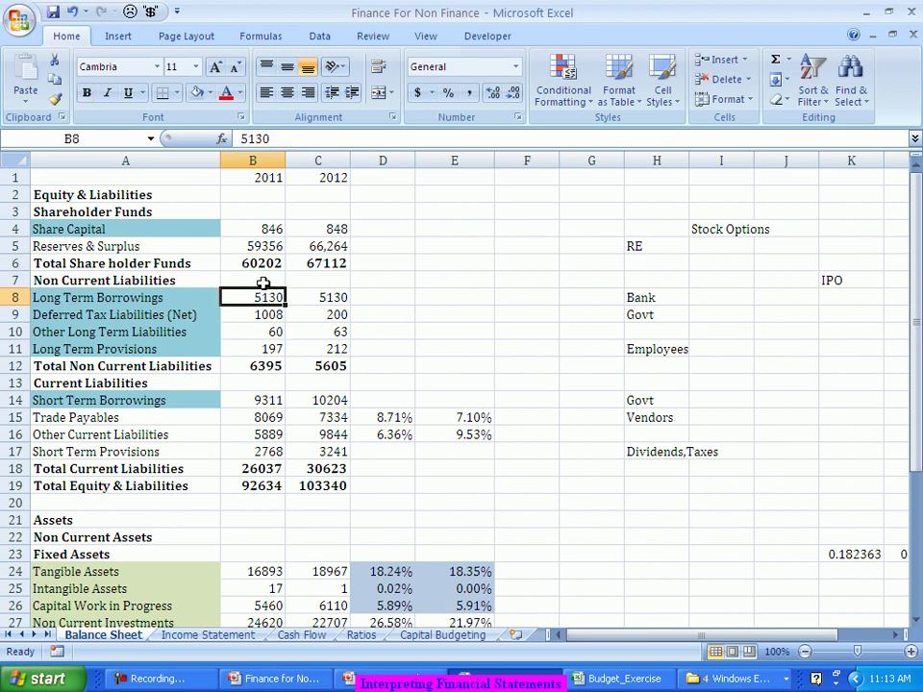
left_click(256, 262)
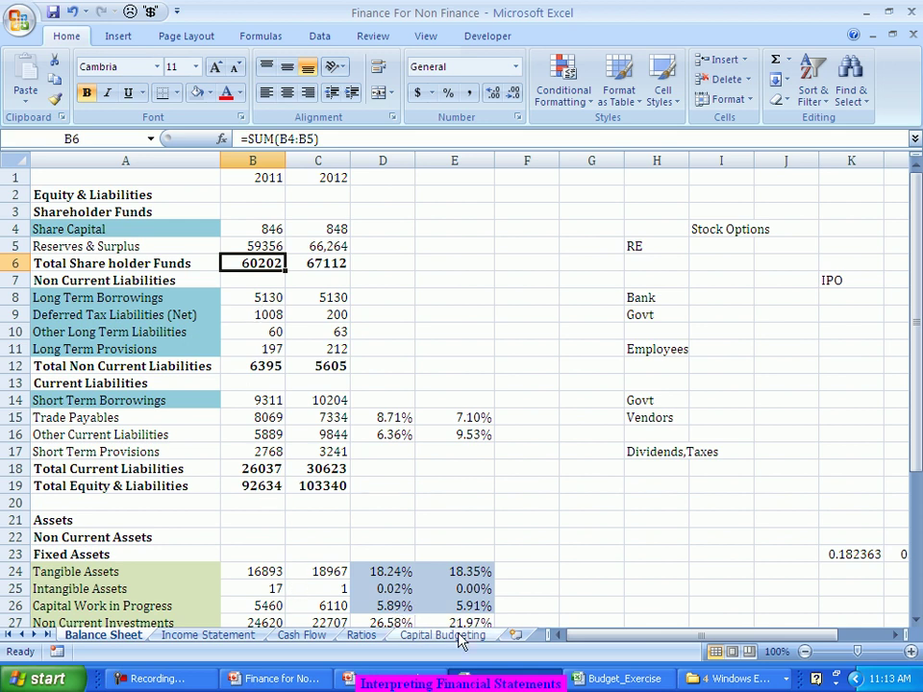
left_click(363, 635)
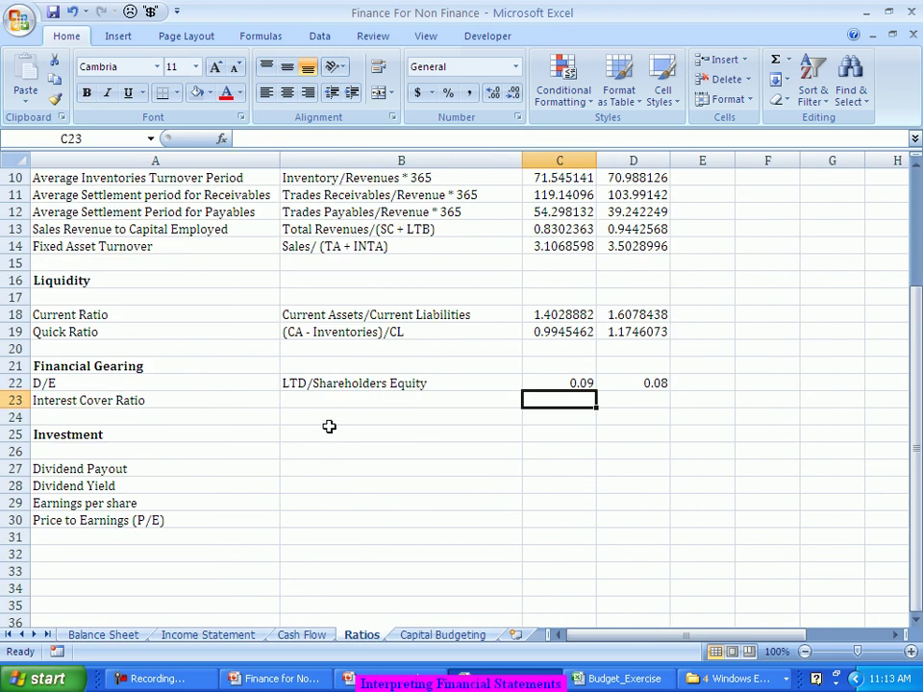
- Describe the Interest Cover Ratio in B23 as "(PBT + Interest)/Interest"
left_click(308, 399)
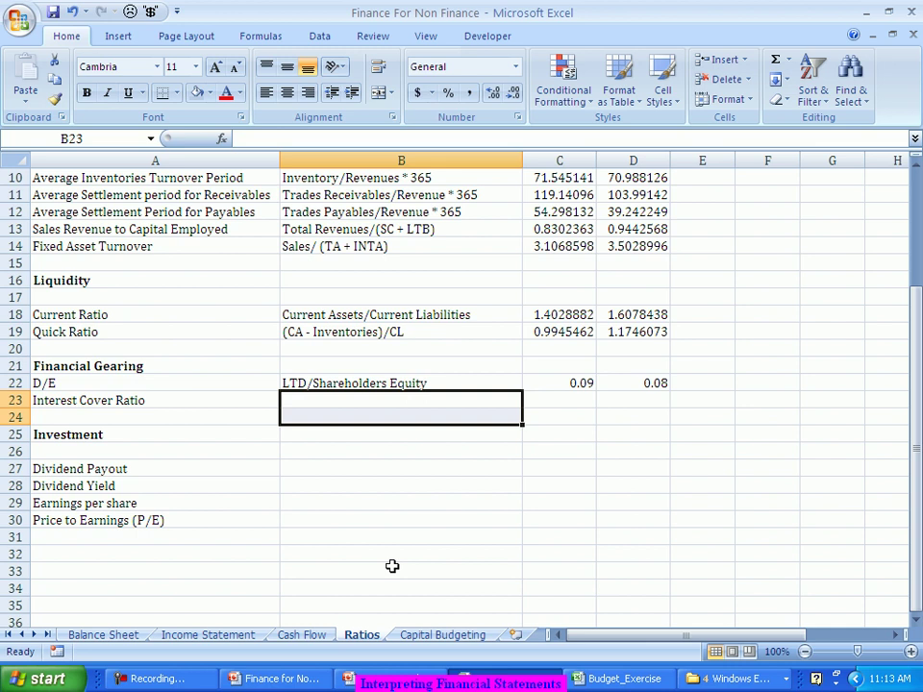
type("P")
key("Escape")
left_click(410, 402)
type("(PBT")
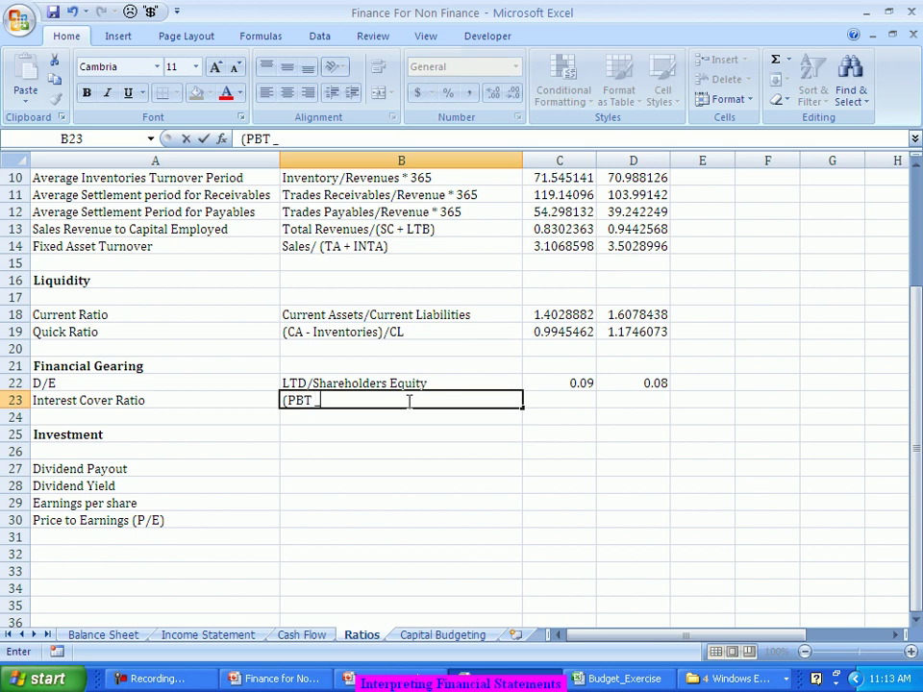
type(" + Interest")
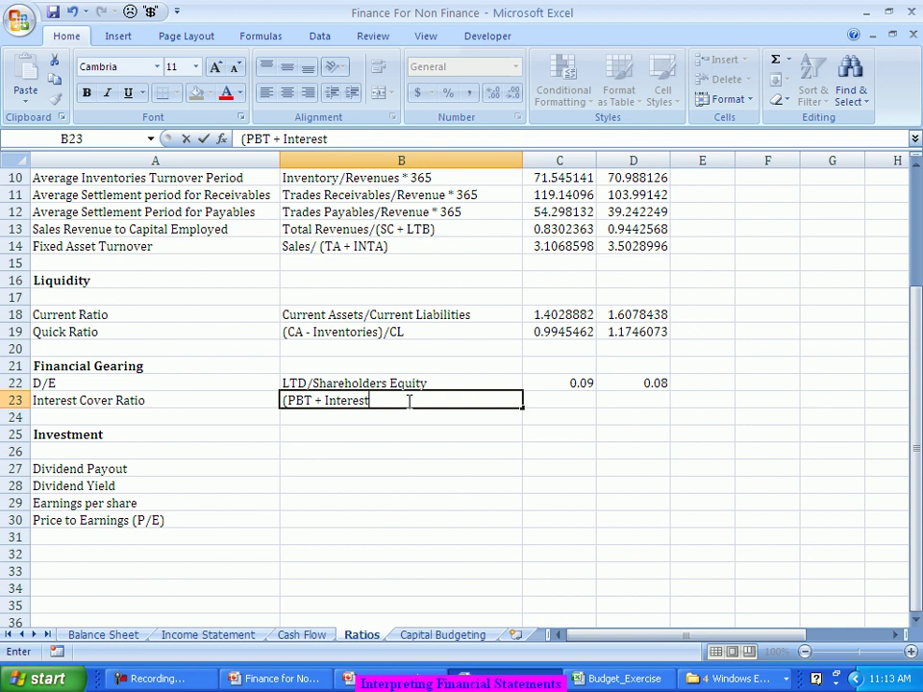
type(")/Interest")
key("Tab")
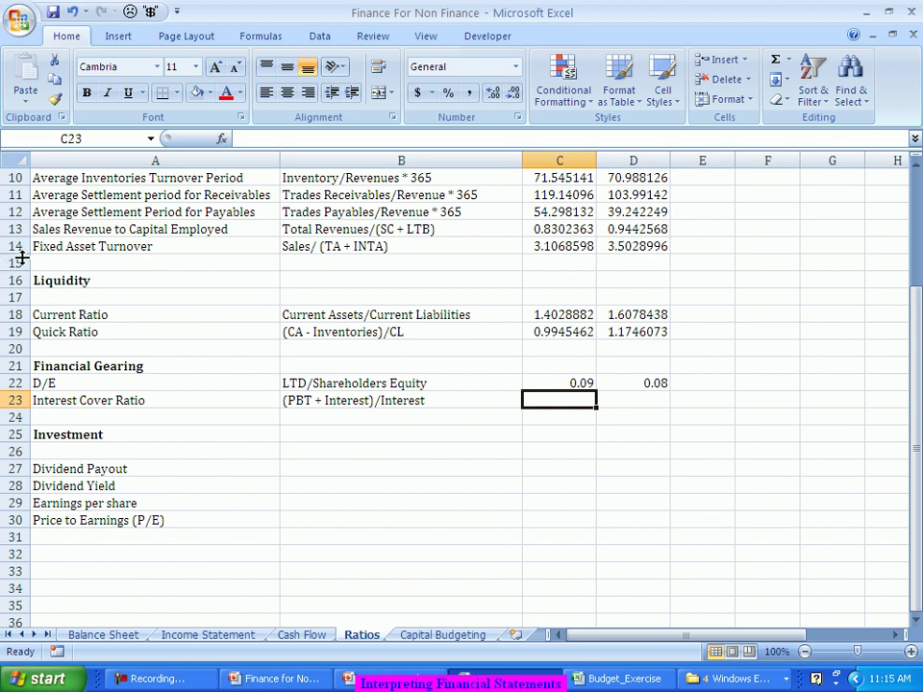
- Calculate the 2011 Interest Cover Ratio in C23 as Income Statement profit before tax (B23) plus finance costs (B17), divided by finance costs (B17)
type("=(")
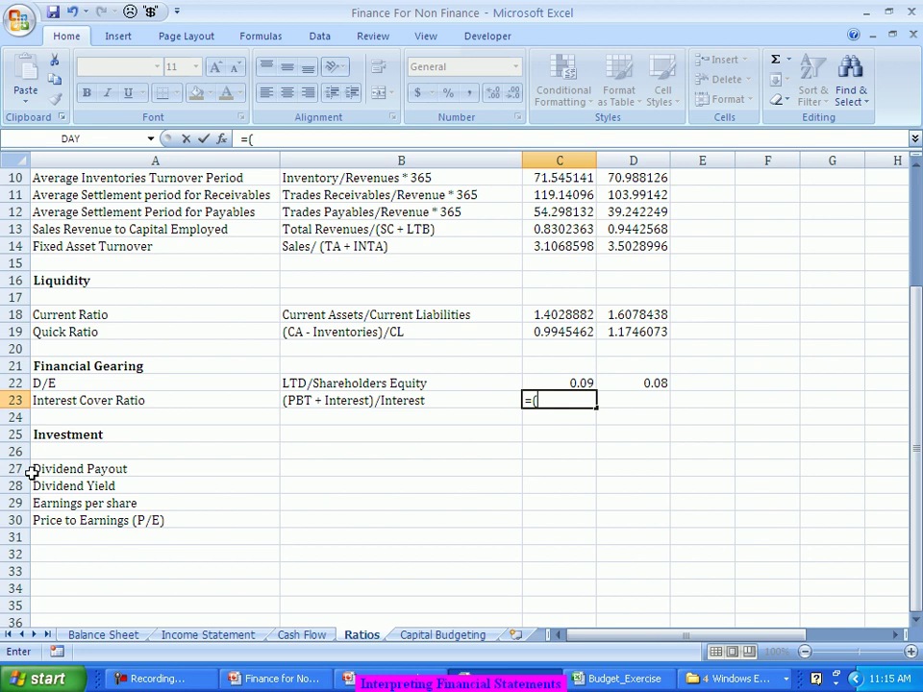
left_click(229, 637)
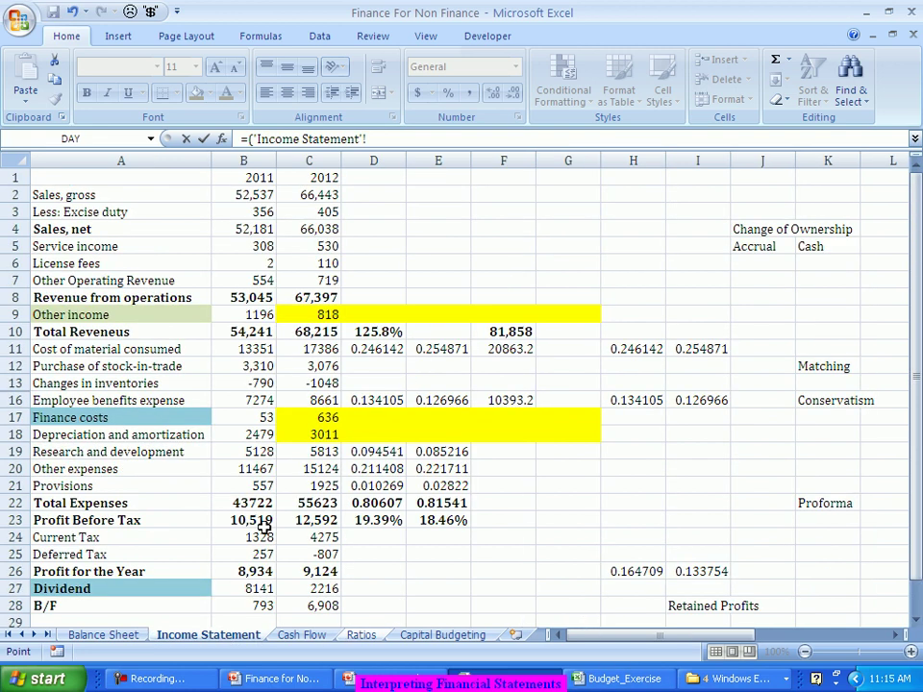
left_click(254, 525)
type("+")
left_click(242, 419)
type(")/")
left_click(243, 417)
key("Escape")
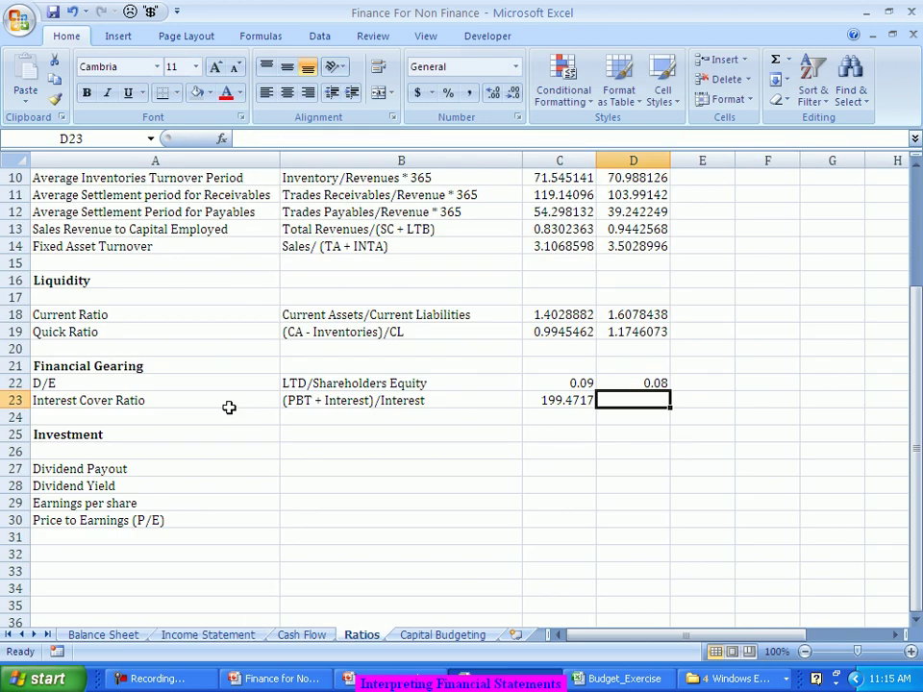
- Copy the 2011 Interest Cover Ratio formula from C23 across to D23 for 2012
left_click(555, 399)
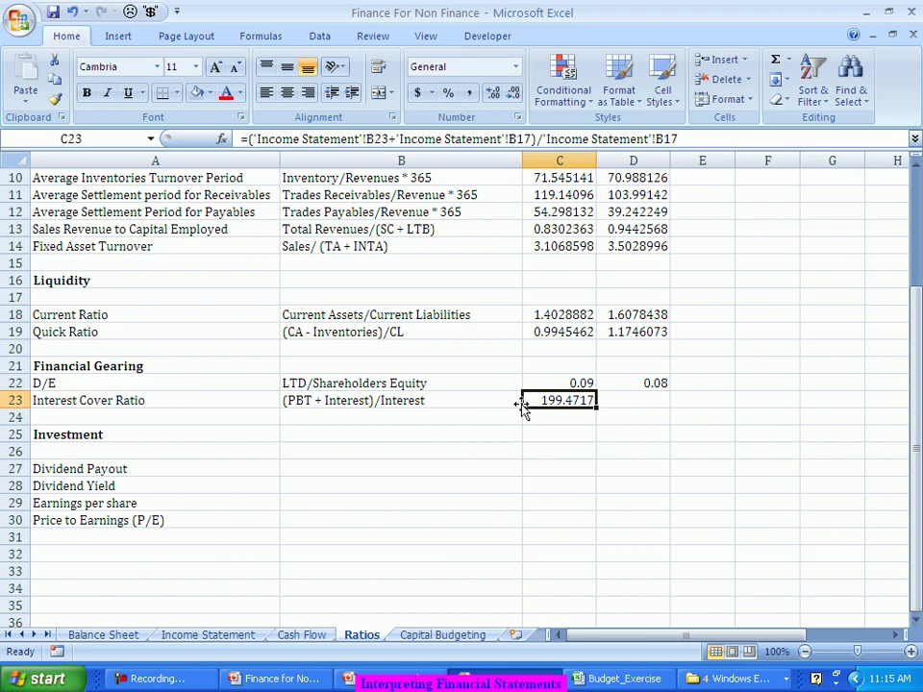
left_click_drag(596, 407, 641, 411)
left_click(625, 402)
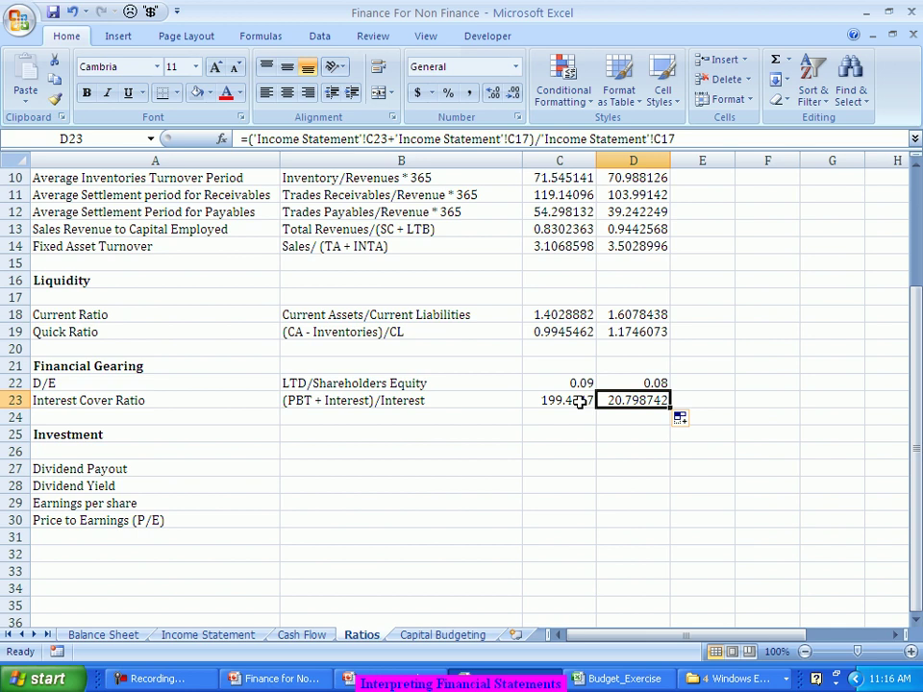
- Describe the Dividend Payout ratio in B27 as "Dividend/PAT"
left_click(322, 467)
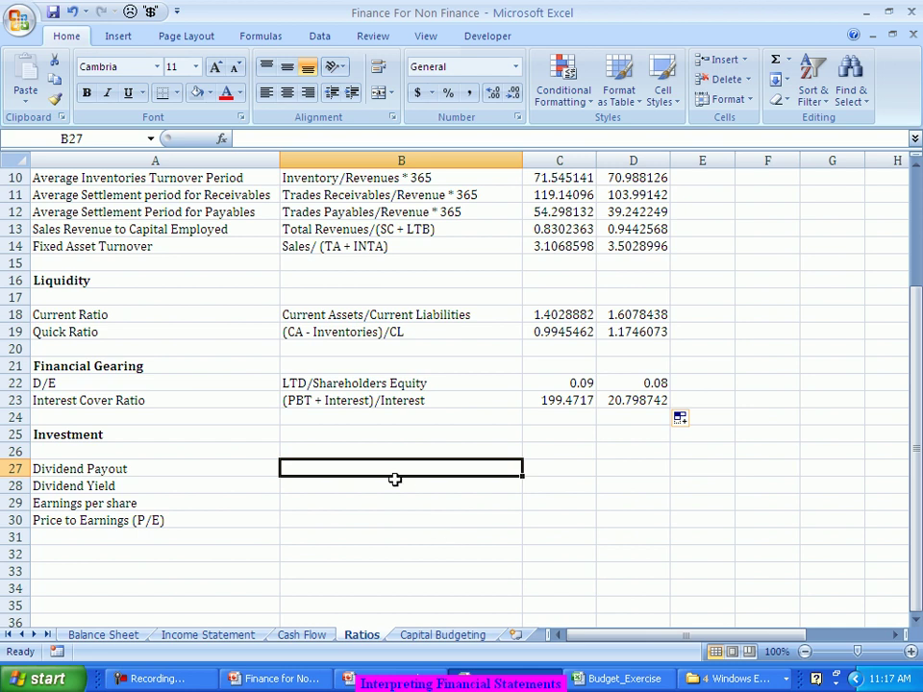
type("Dividen")
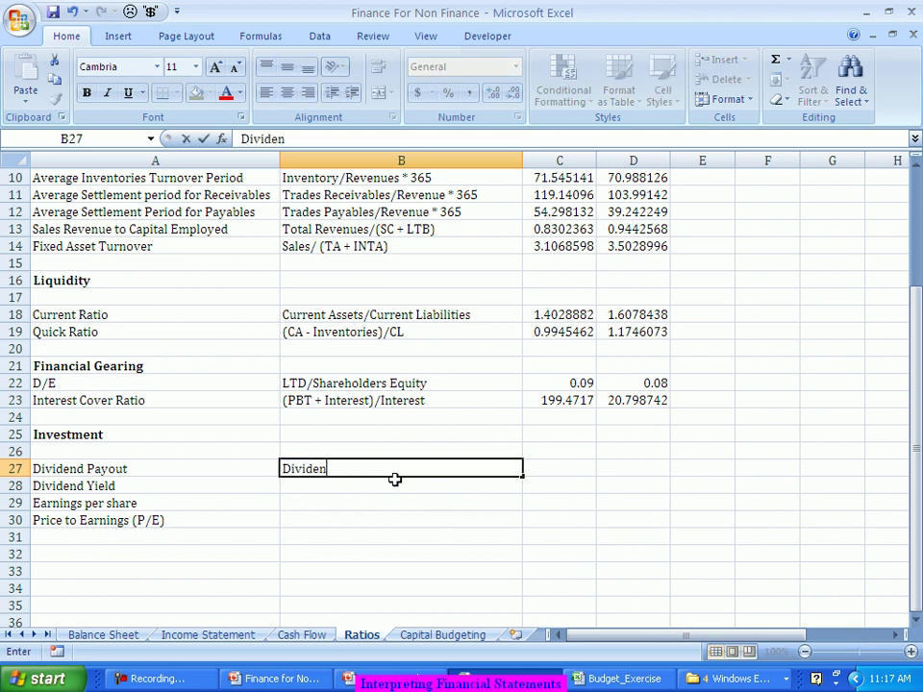
type("d/PAT")
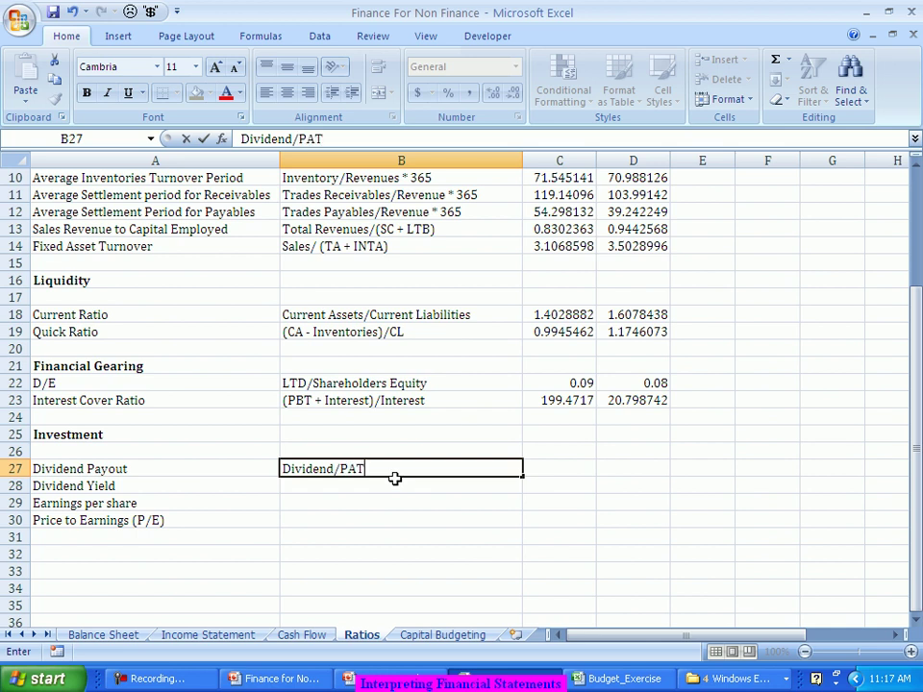
key("Tab")
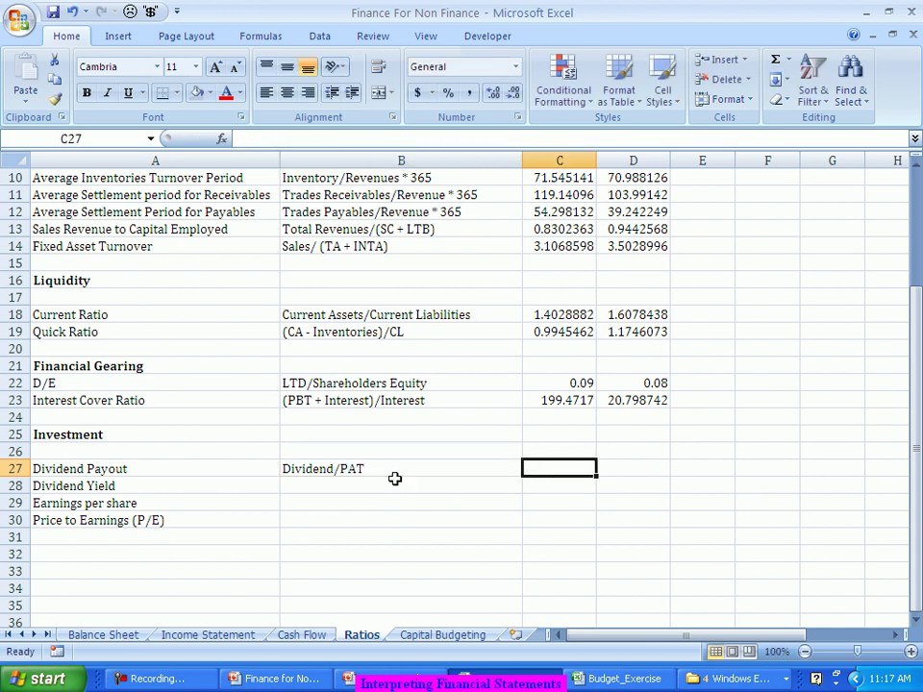
- Calculate the 2011 Dividend Payout in C27 as Income Statement dividend (B27) divided by profit for the year (B26)
type("=")
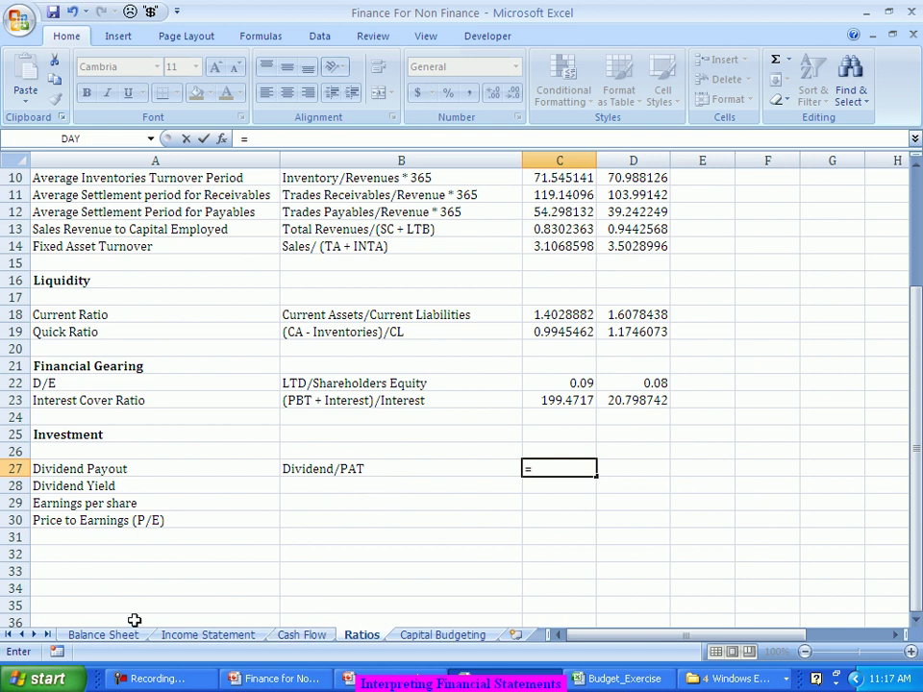
left_click(207, 635)
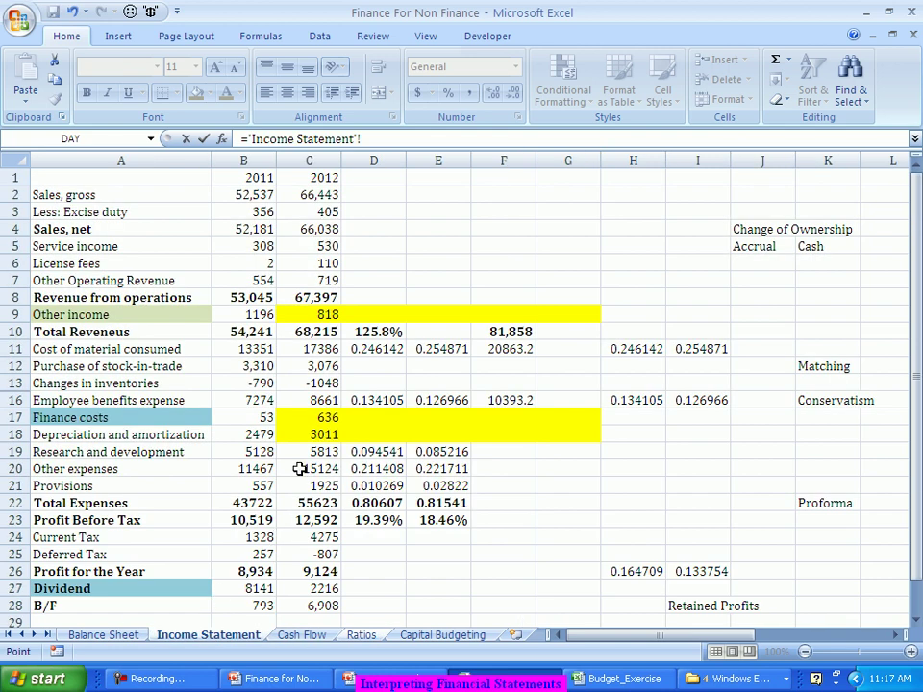
scroll(300, 468, "down", 2)
left_click(250, 487)
type("/")
left_click(252, 468)
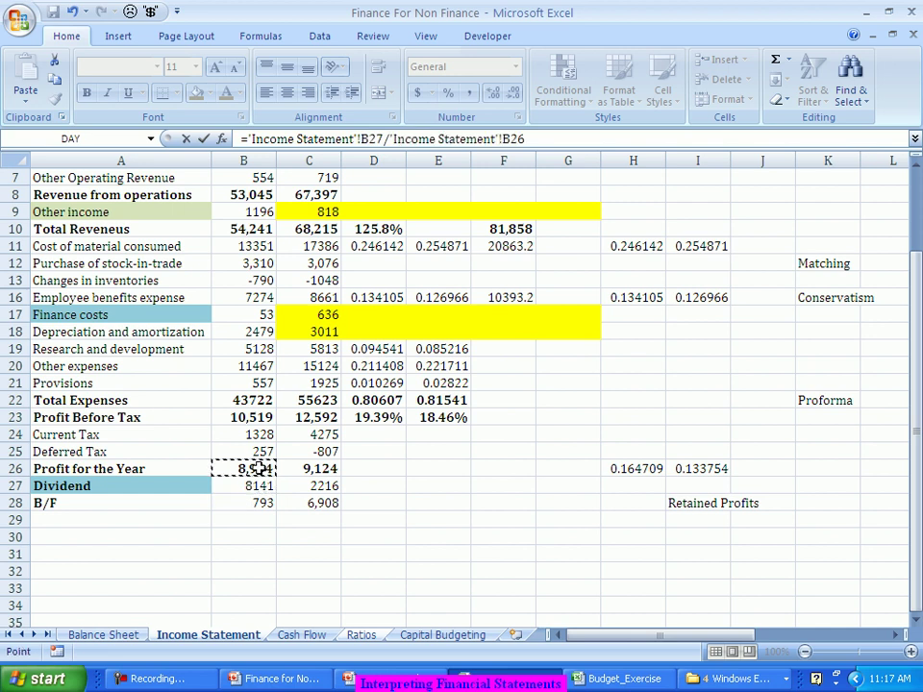
key("Tab")
- Copy the 2011 Dividend Payout formula from C27 across to D27 for 2012
left_click(566, 470)
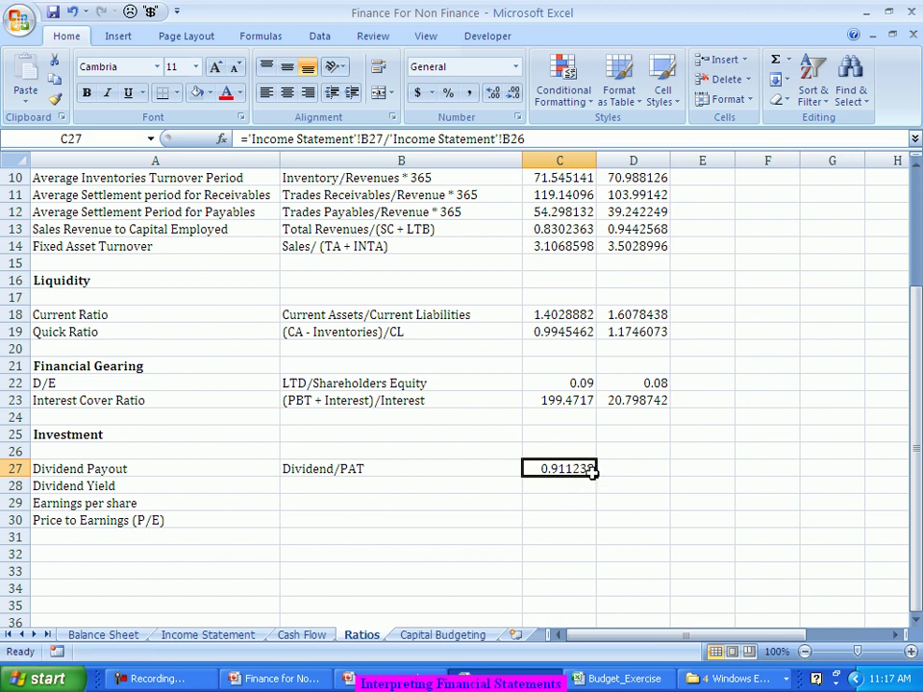
left_click_drag(598, 477, 673, 479)
left_click(641, 468)
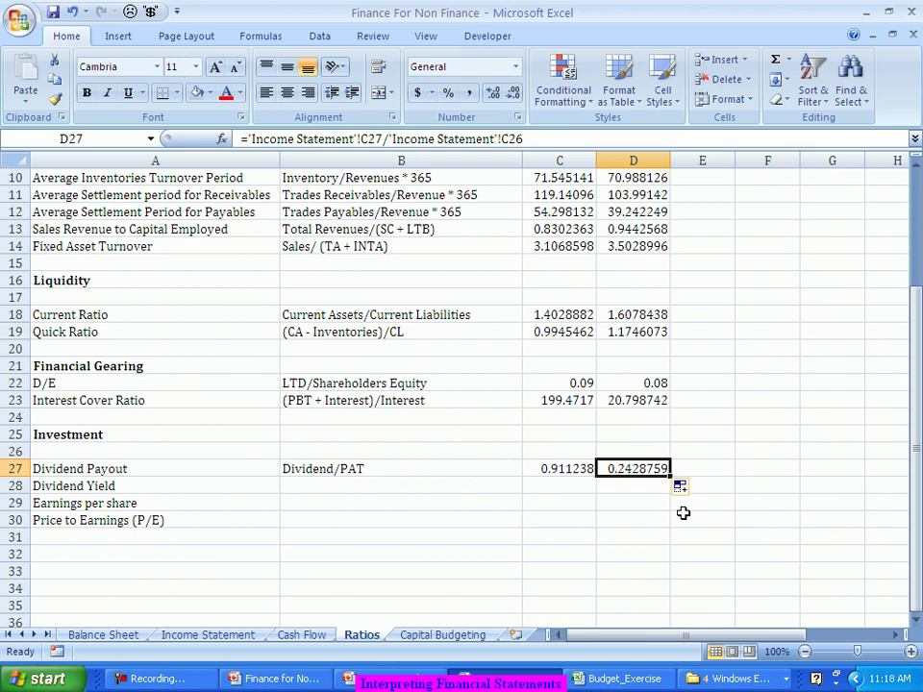
- Describe the Dividend Yield ratio in B28 as "Dividend per share/Price per share"
left_click(406, 487)
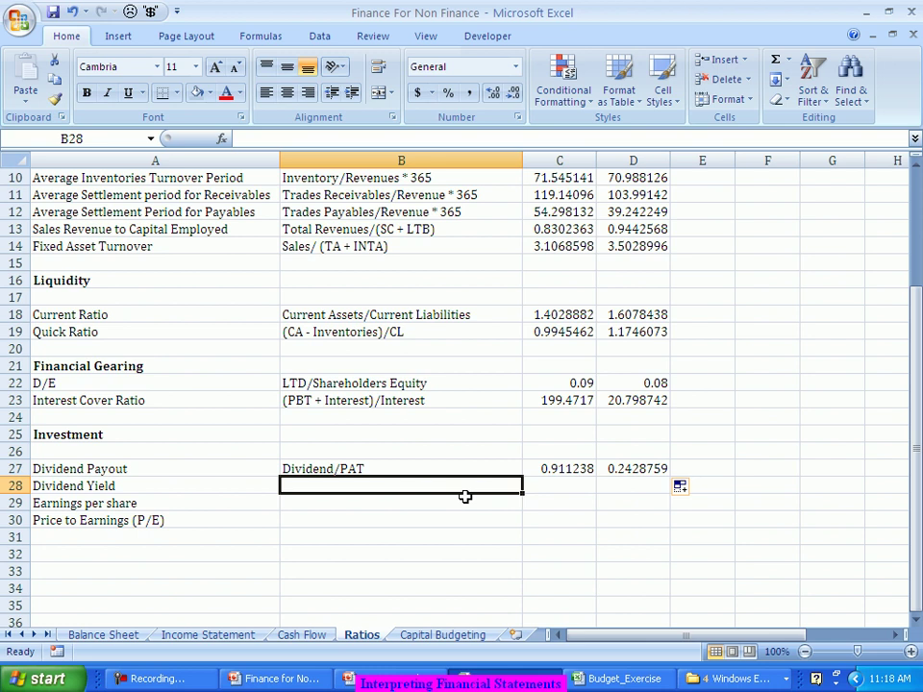
type("Dividend")
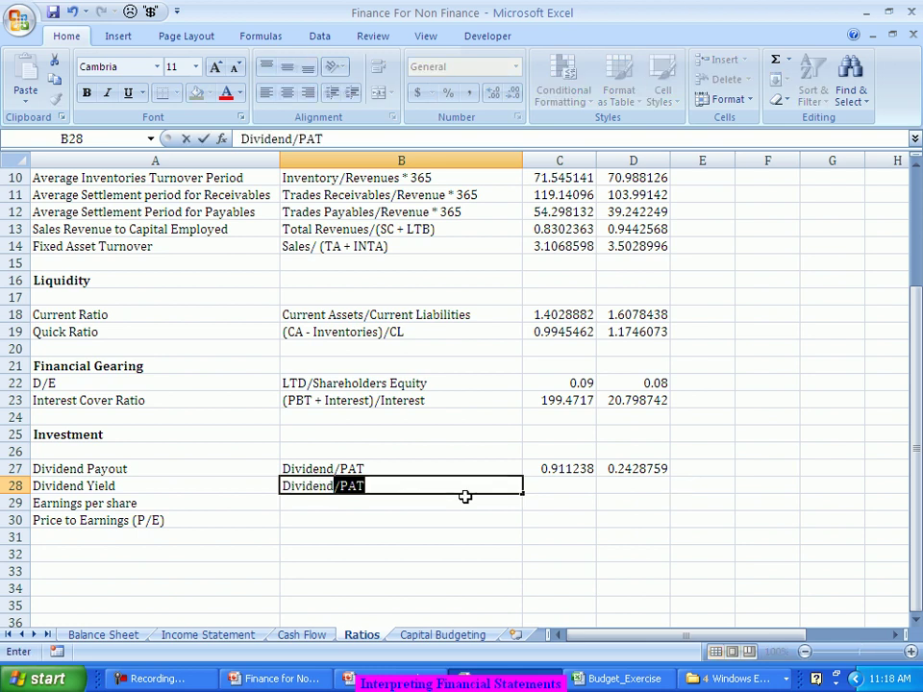
type(" per share")
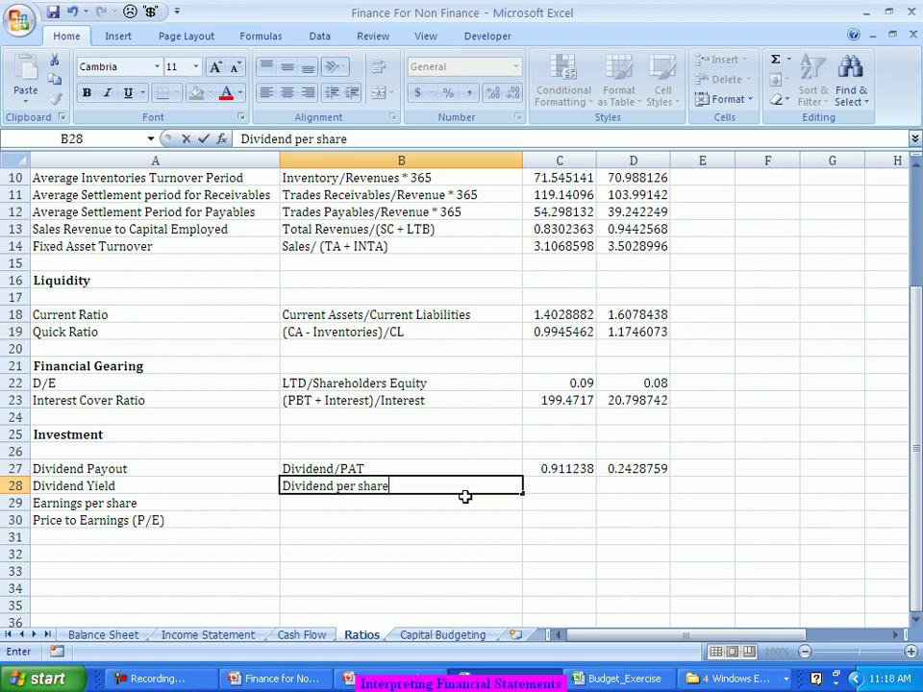
type("/Price per share")
key("Tab")
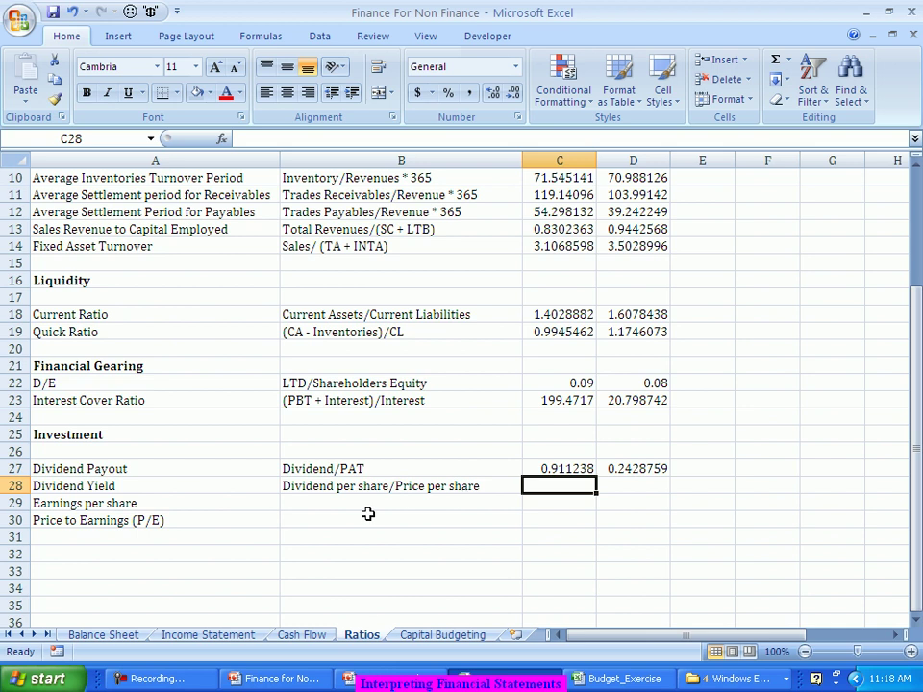
- Replace the Dividend Yield description in B28 with "Dividend/Market Capitalization"
left_click_drag(381, 486, 501, 505)
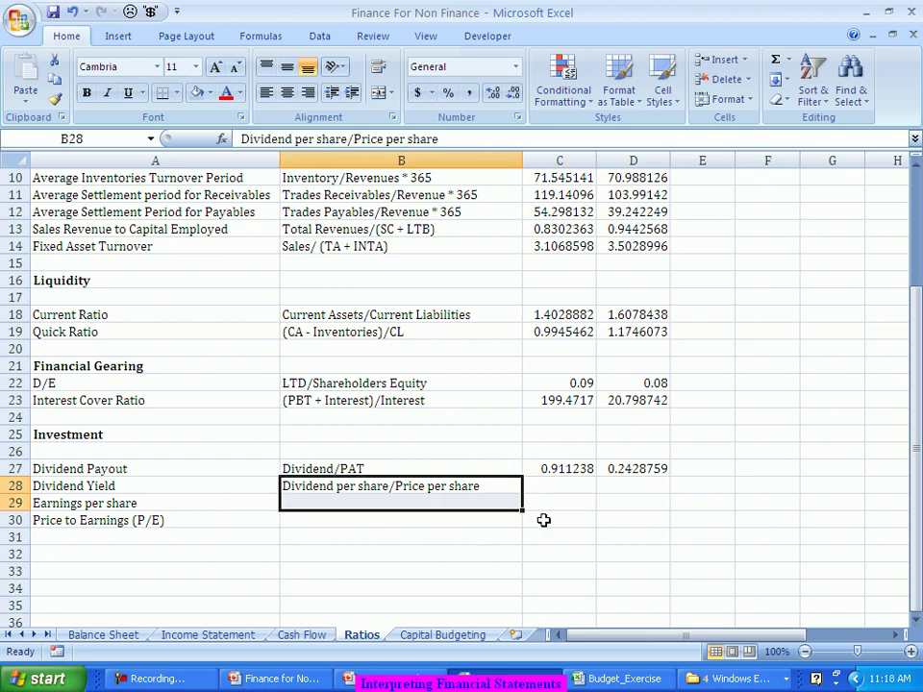
left_click(480, 486)
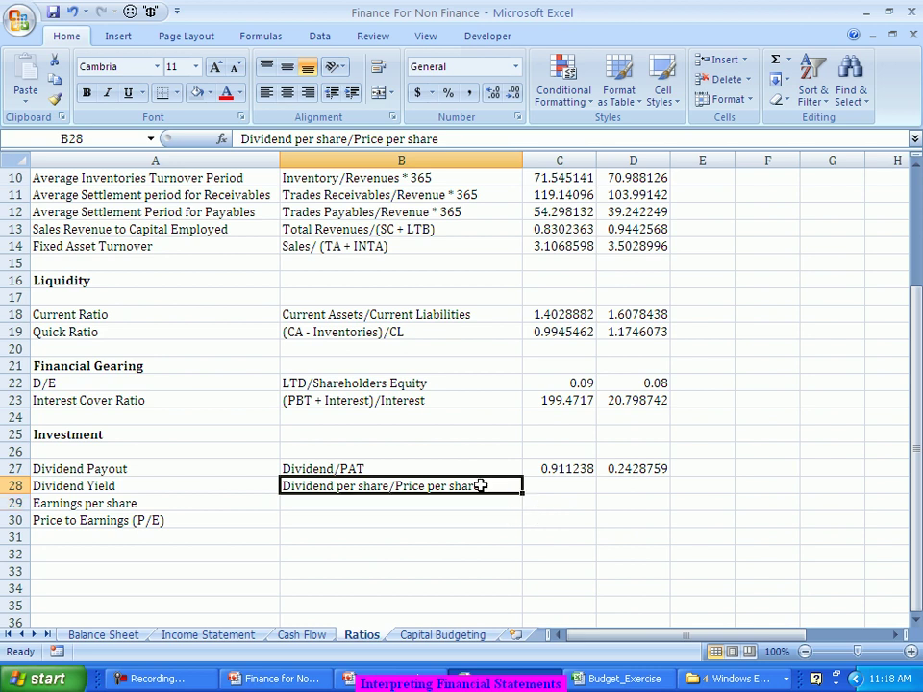
type("Dividend/")
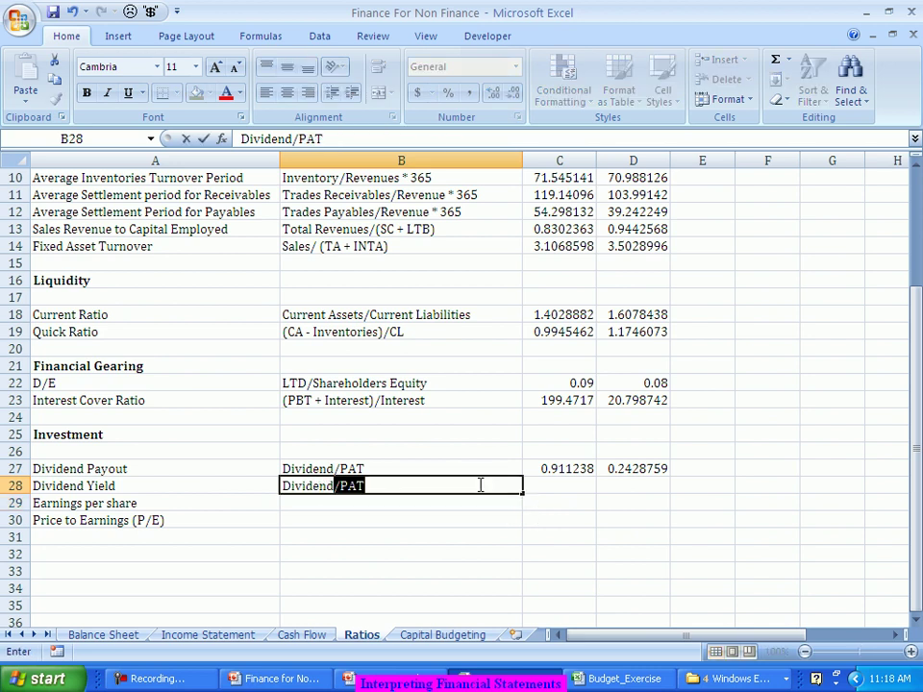
type("Marke")
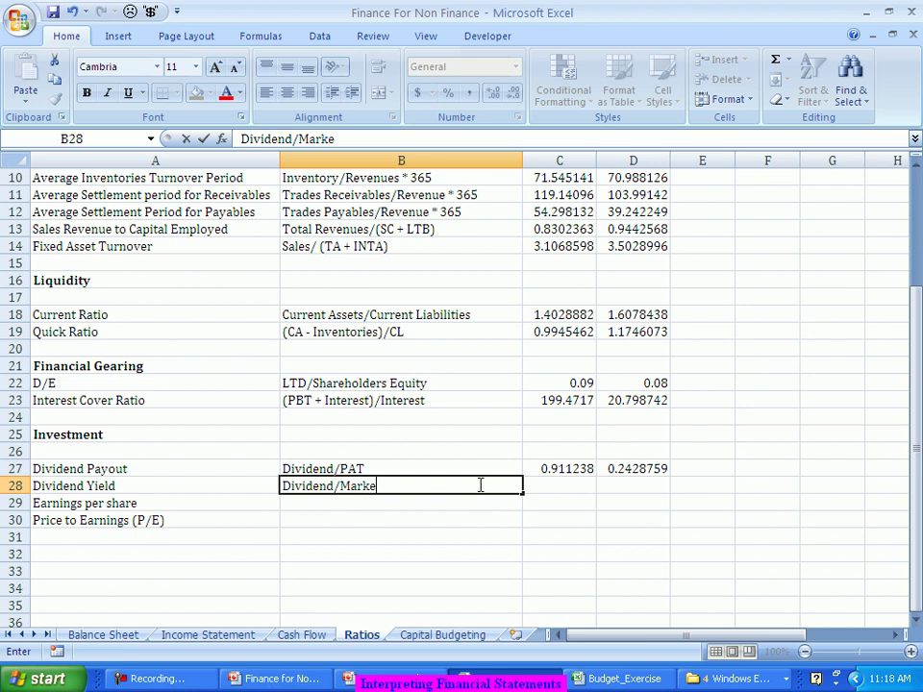
type("t Capit")
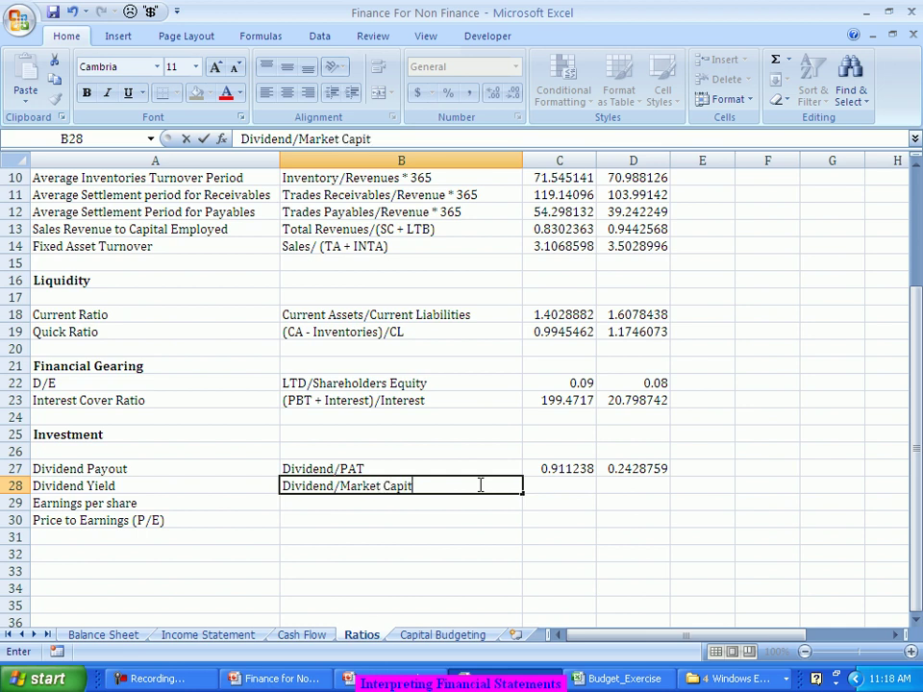
type("alization")
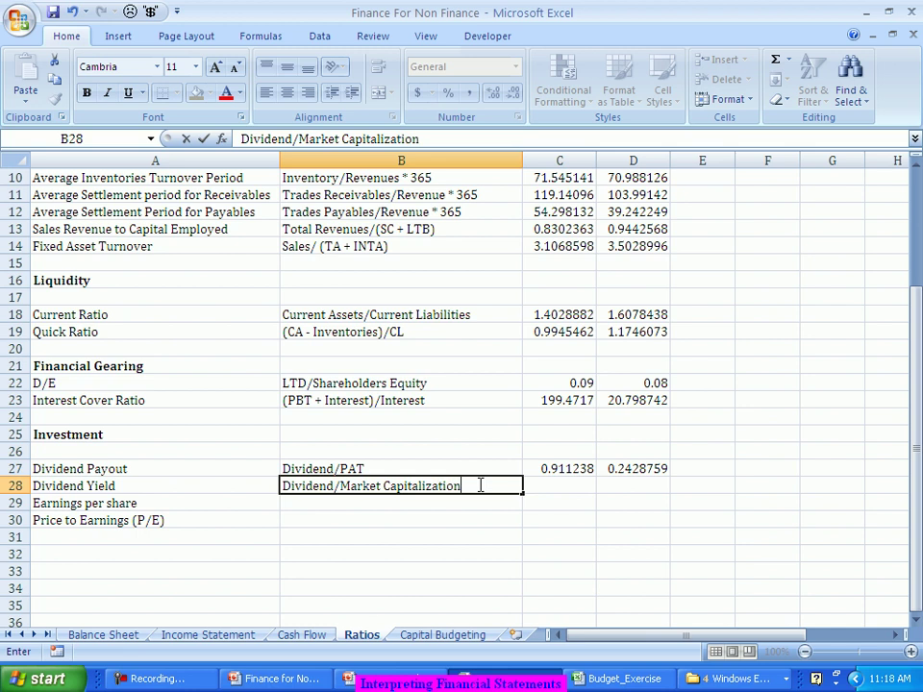
key("Tab")
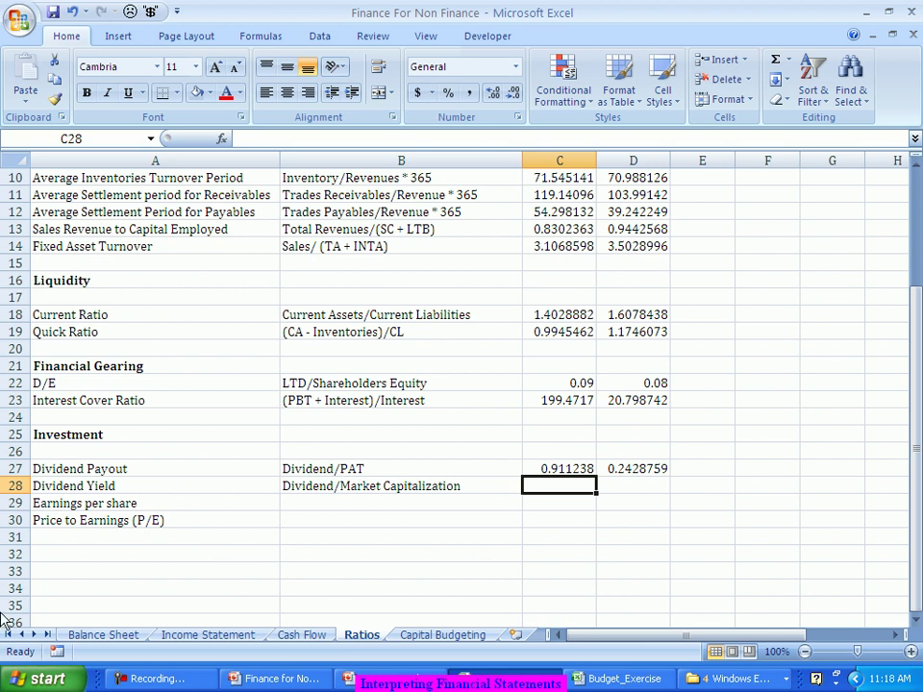
- Launch Google Chrome and open the moneycontrol.com website
left_click(48, 680)
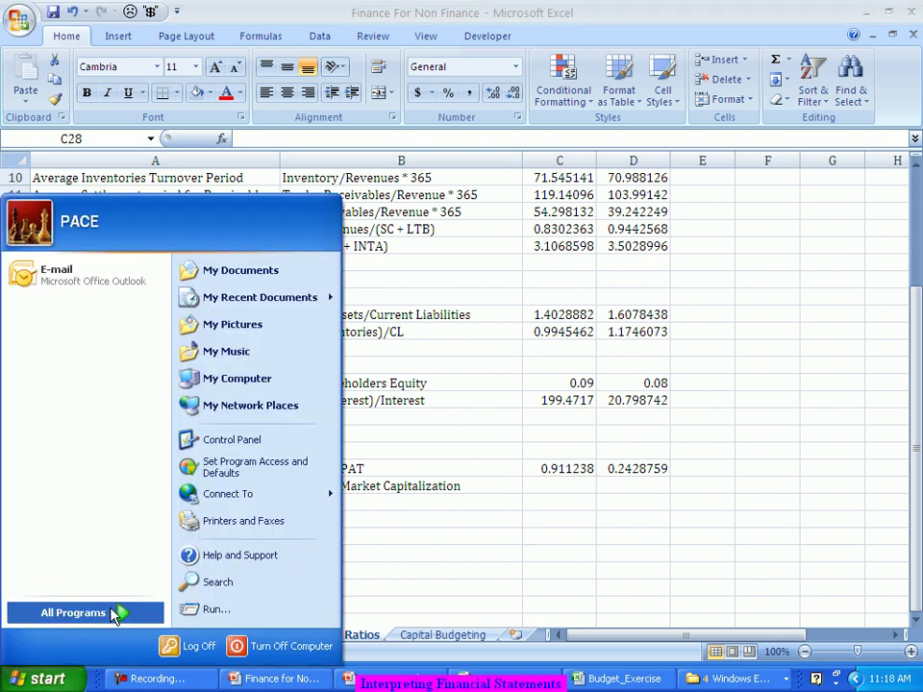
mouse_move(118, 613)
mouse_move(332, 351)
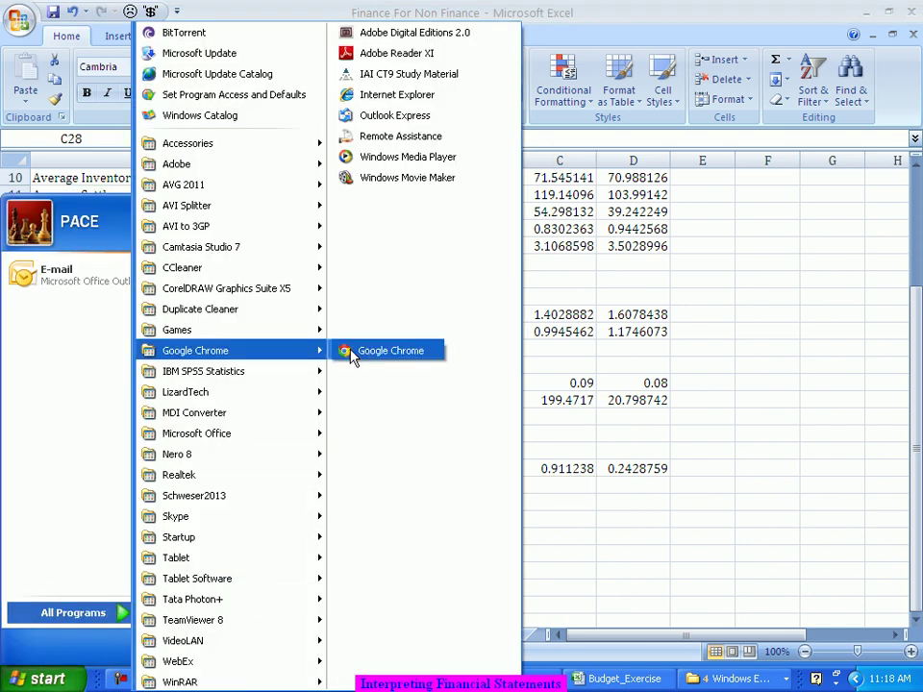
left_click(380, 350)
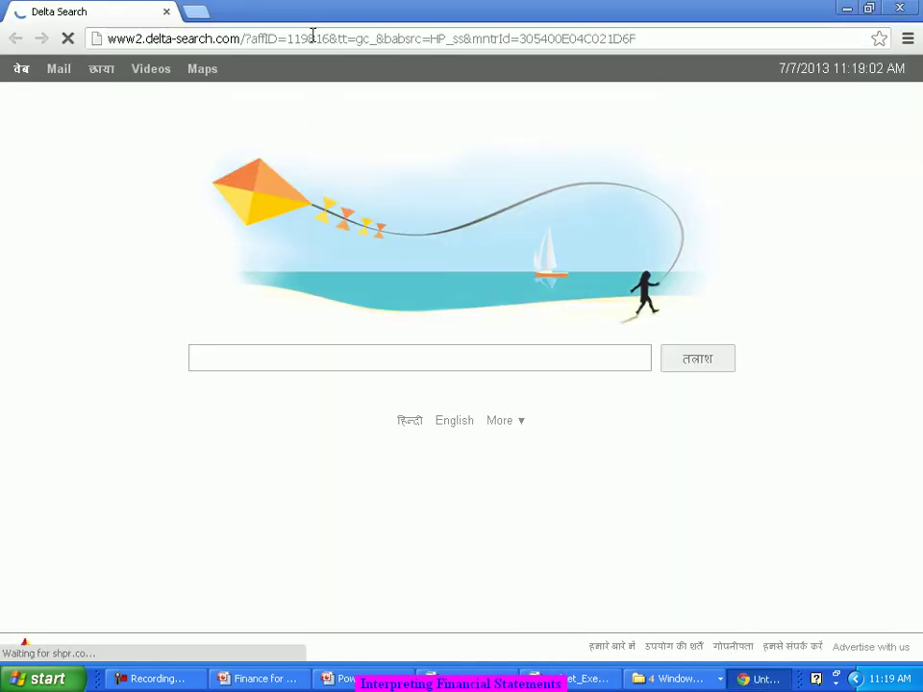
left_click(311, 37)
type("moneycontrol.com")
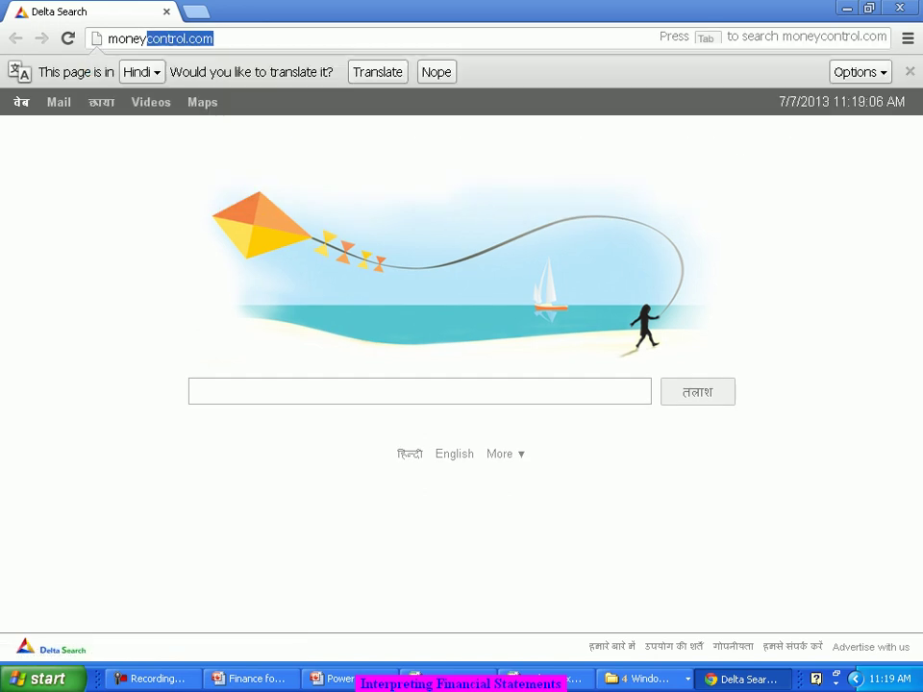
key("Return")
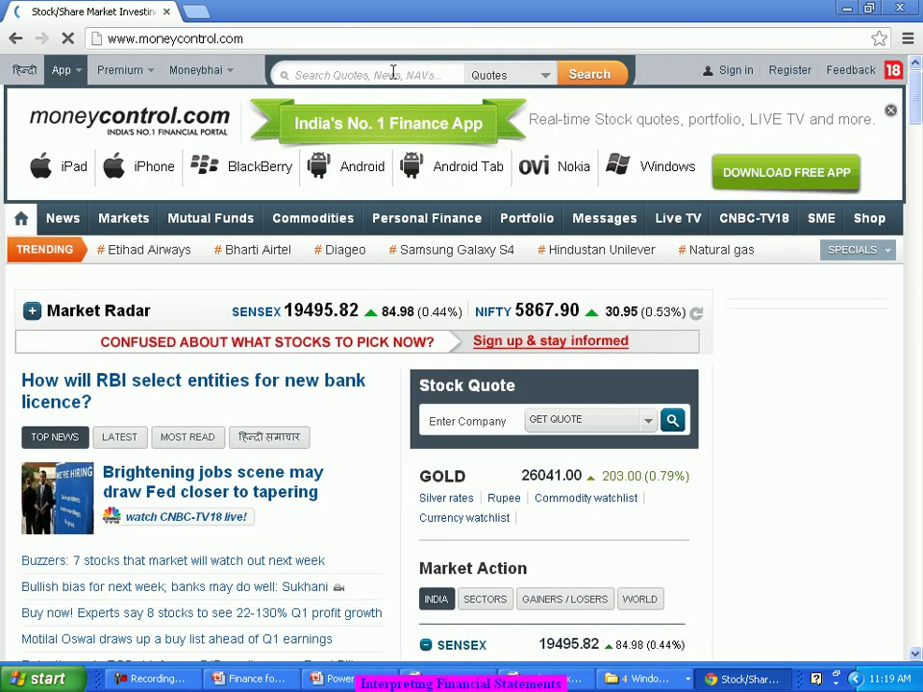
- Search the site's quotes for "dr reddy", open Dr Reddys Laboratories and highlight its market capitalization figure
left_click(393, 71)
type("dr reddy")
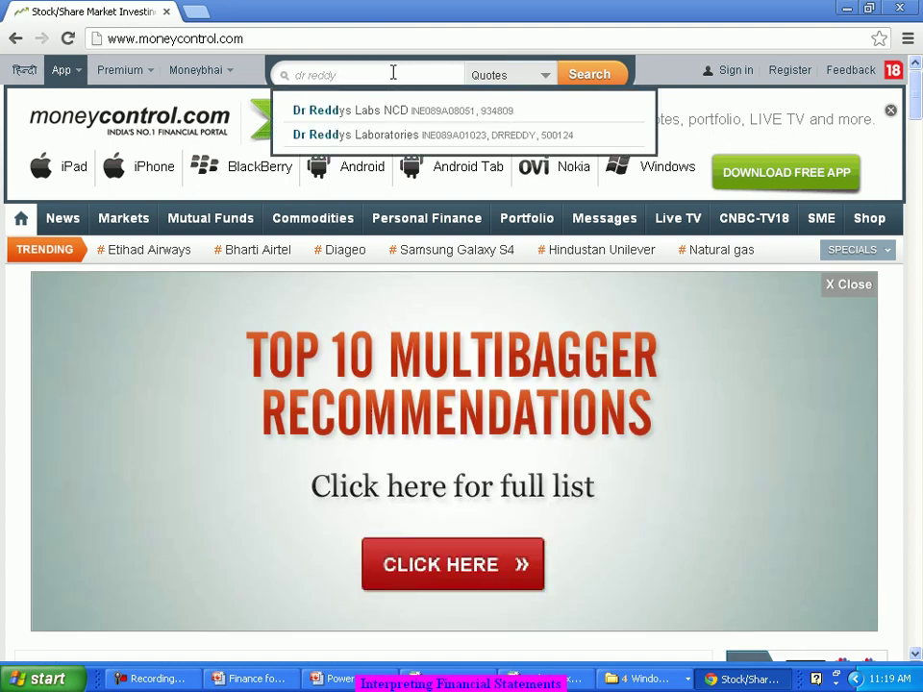
left_click(354, 142)
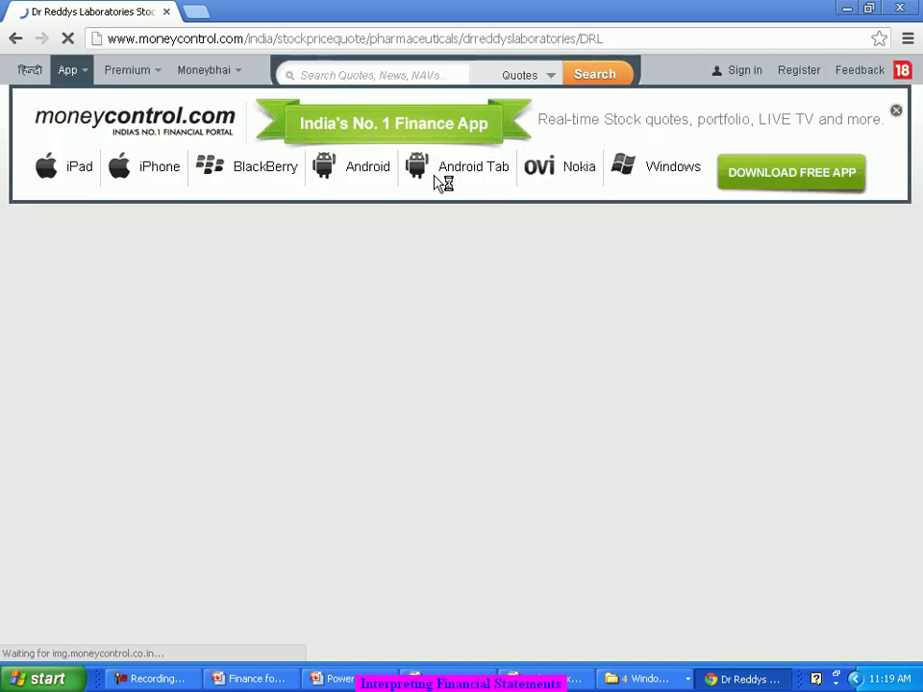
scroll(394, 182, "down", 5)
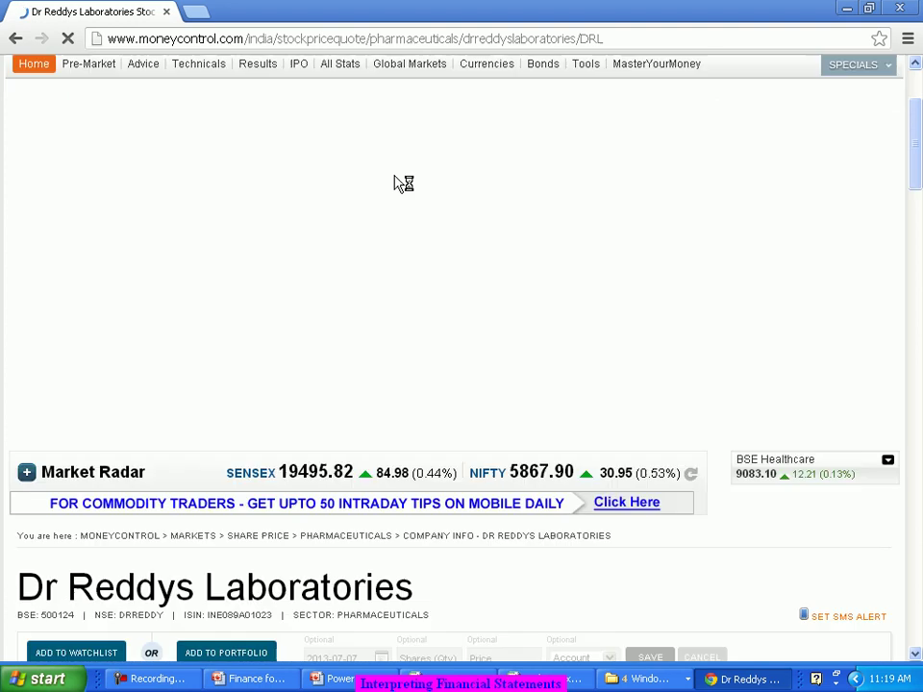
scroll(392, 192, "down", 7)
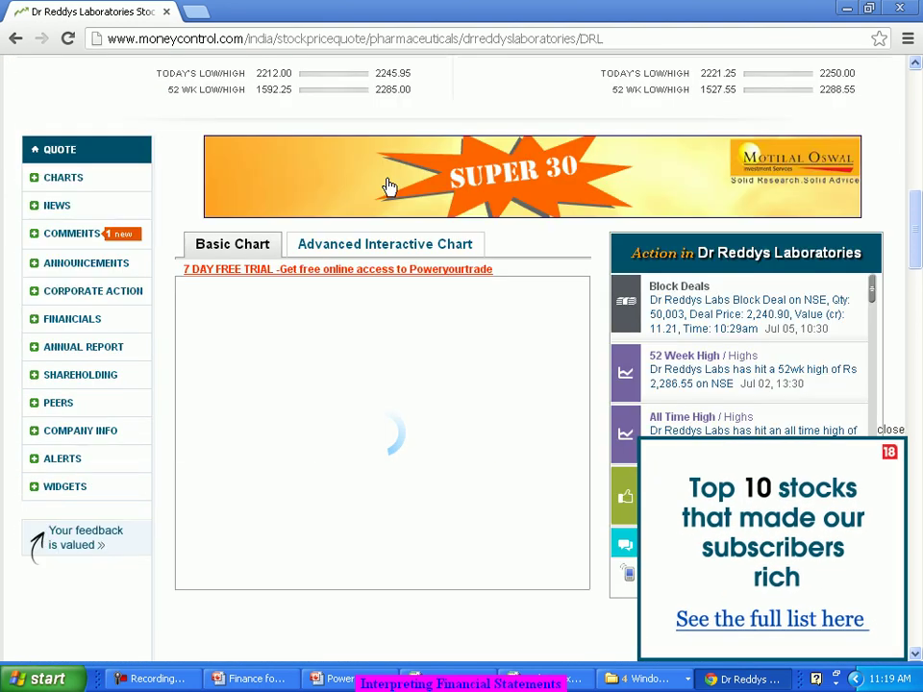
scroll(389, 185, "down", 3)
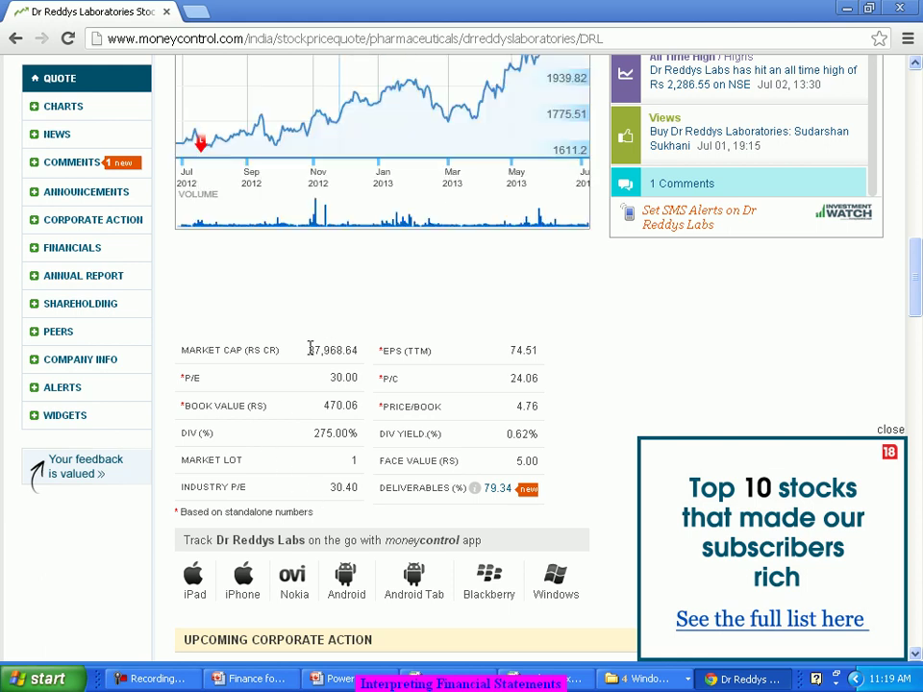
left_click_drag(311, 348, 361, 343)
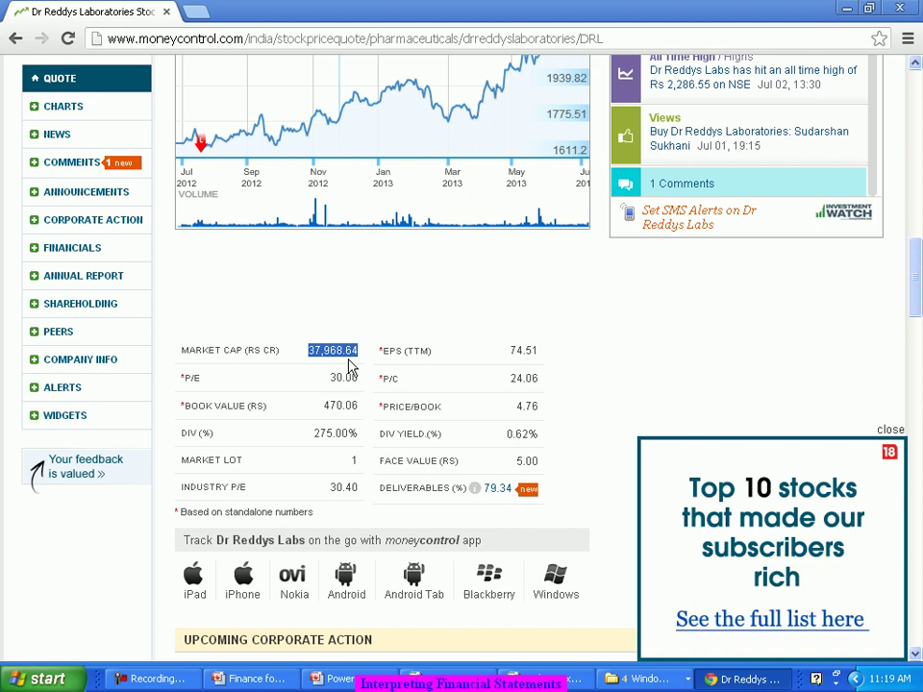
- Switch back to Excel and calculate the 2012 Dividend Yield in D28 as Income Statement dividend (C27) divided by 379686.4
key("alt+Tab")
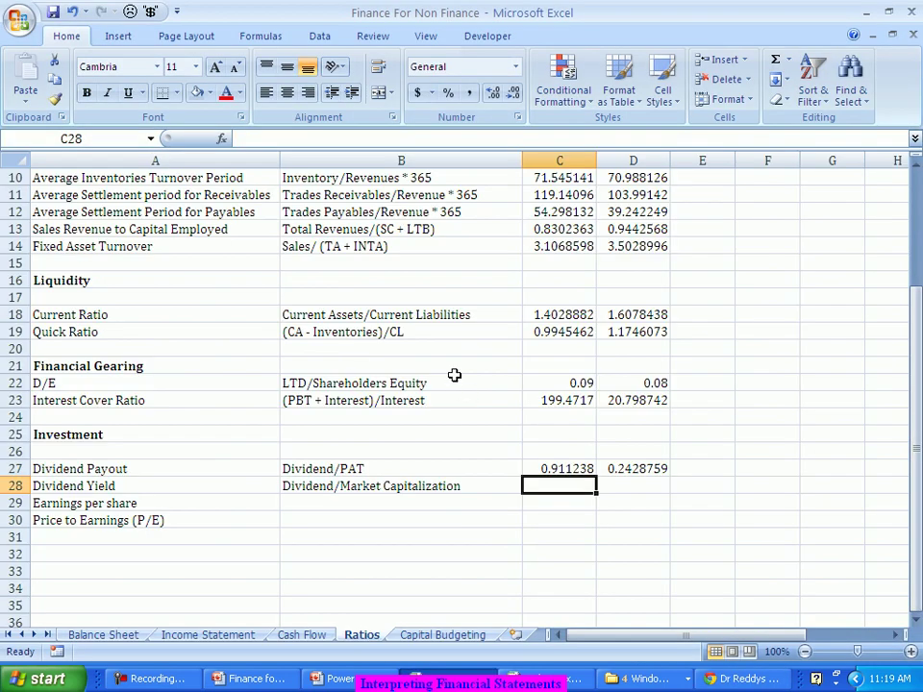
type("=")
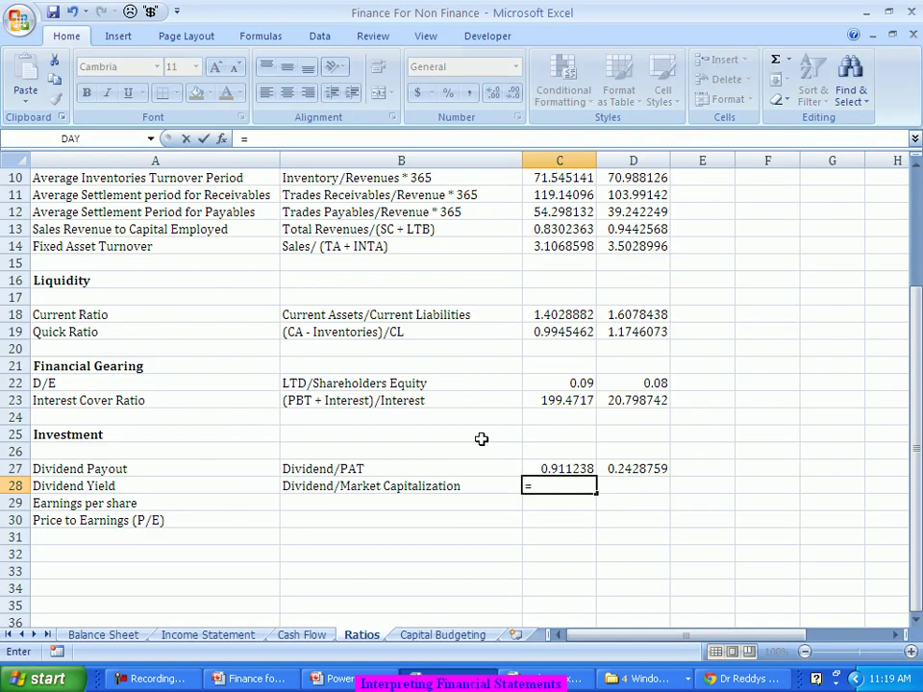
key("Escape")
key("Right")
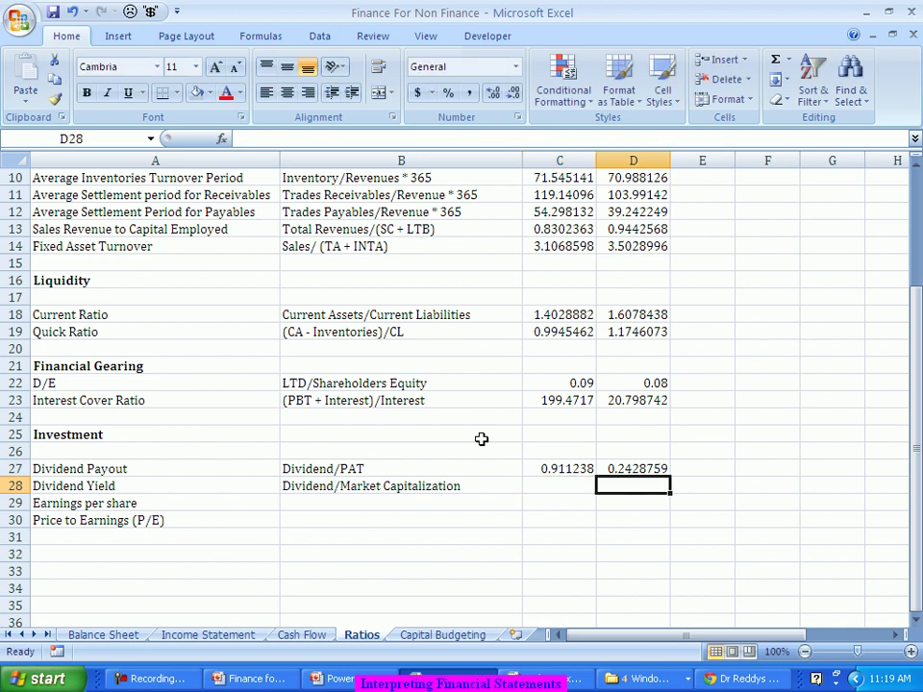
type("=")
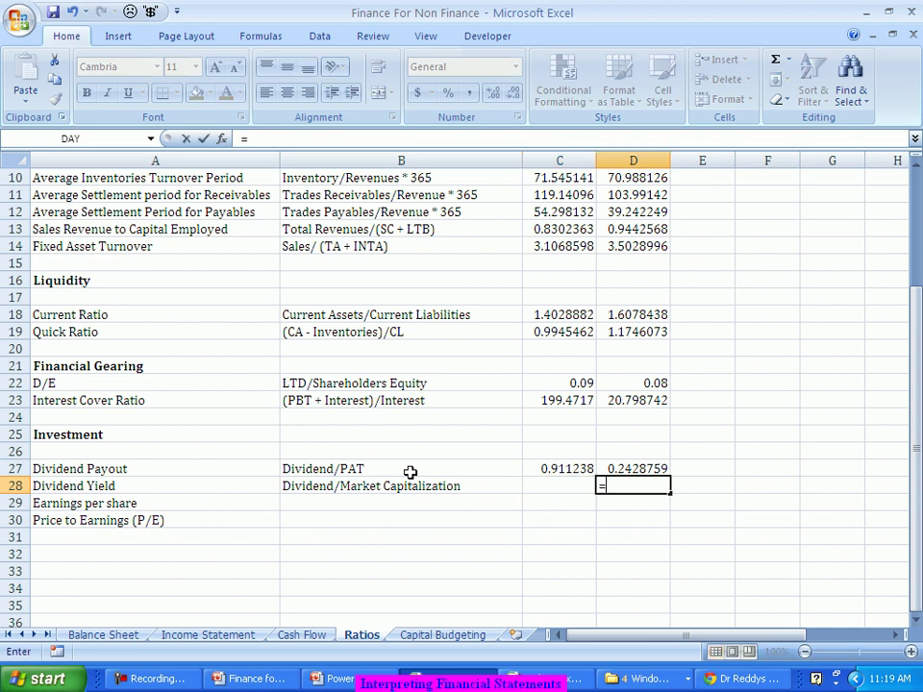
left_click(252, 639)
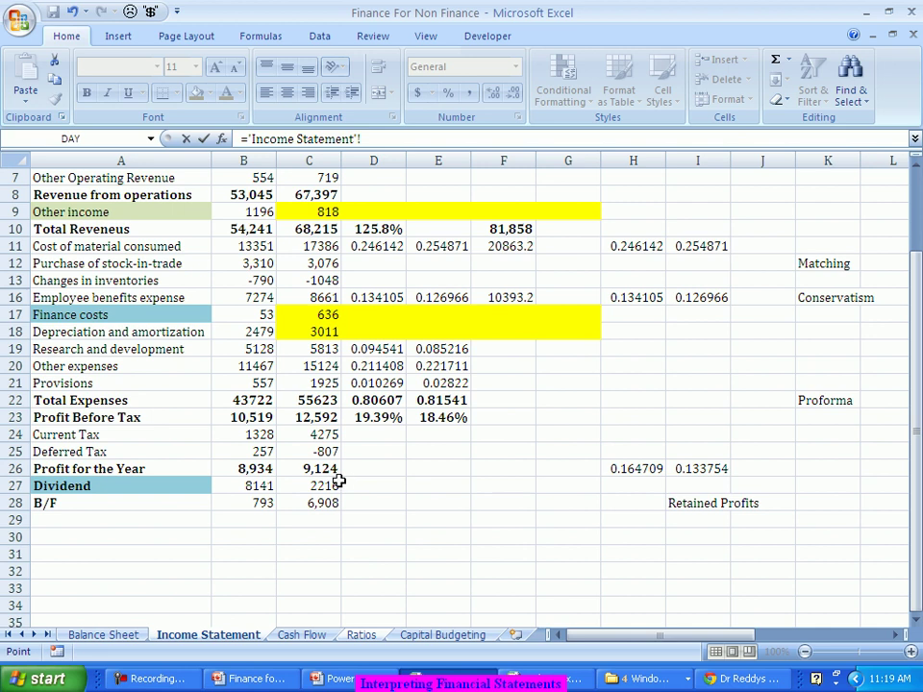
left_click(317, 486)
type("/3")
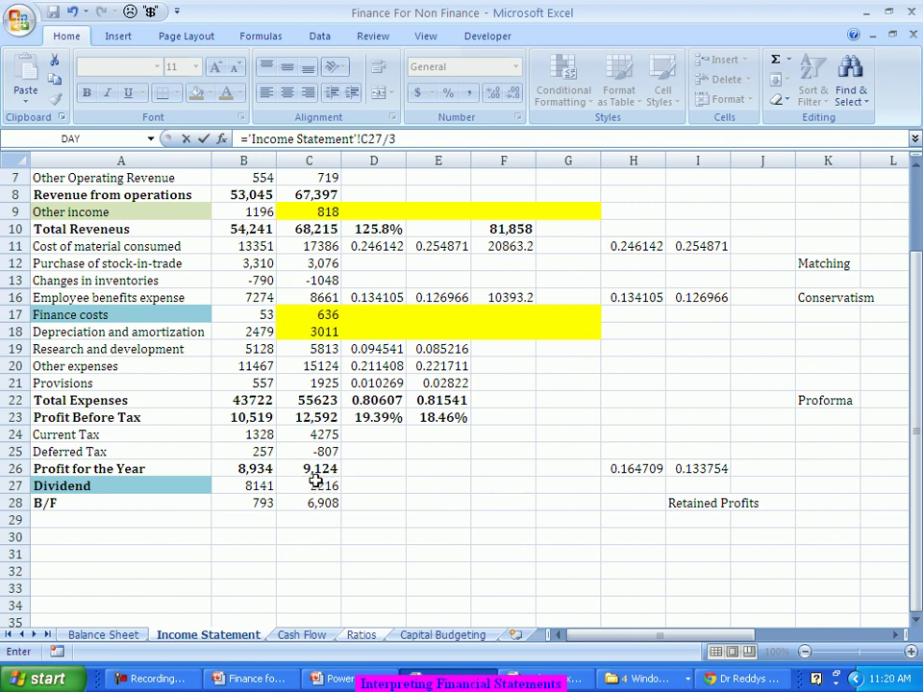
type("79686.4")
key("Tab")
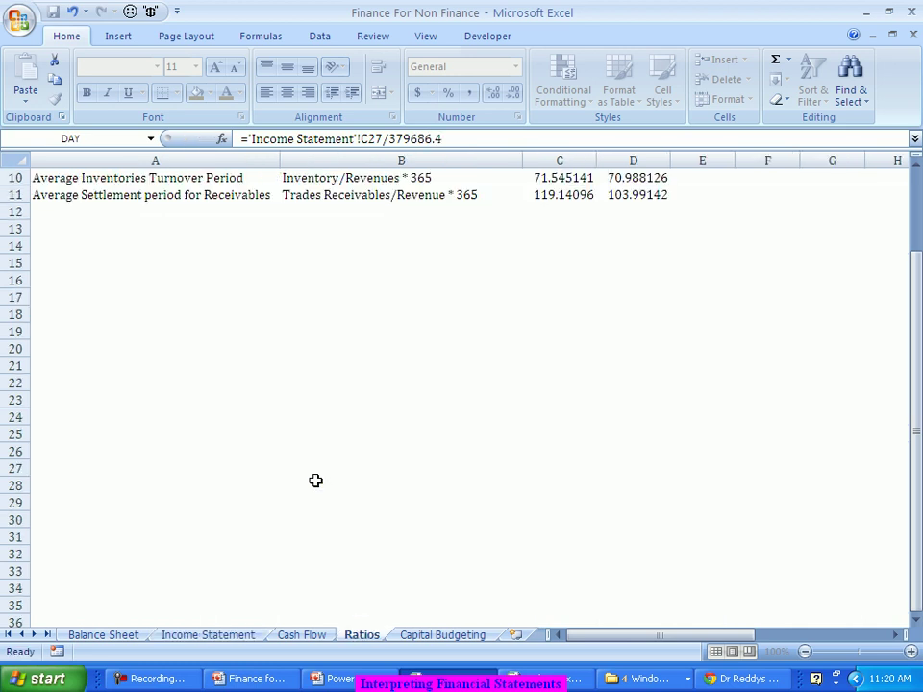
- Format the 2012 Dividend Yield in D28 as a percentage with two decimal places
left_click(645, 486)
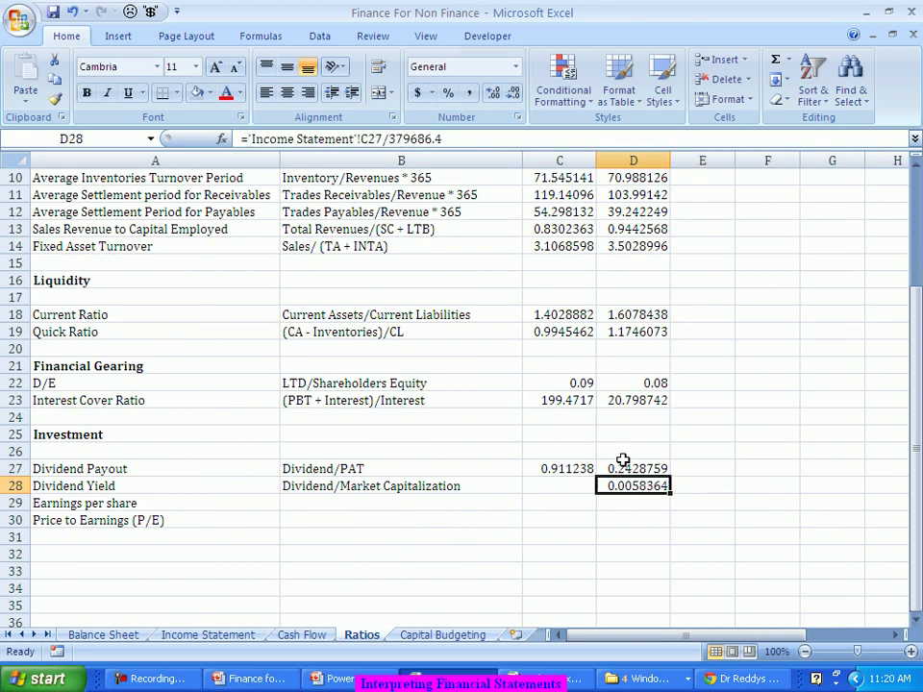
left_click(450, 93)
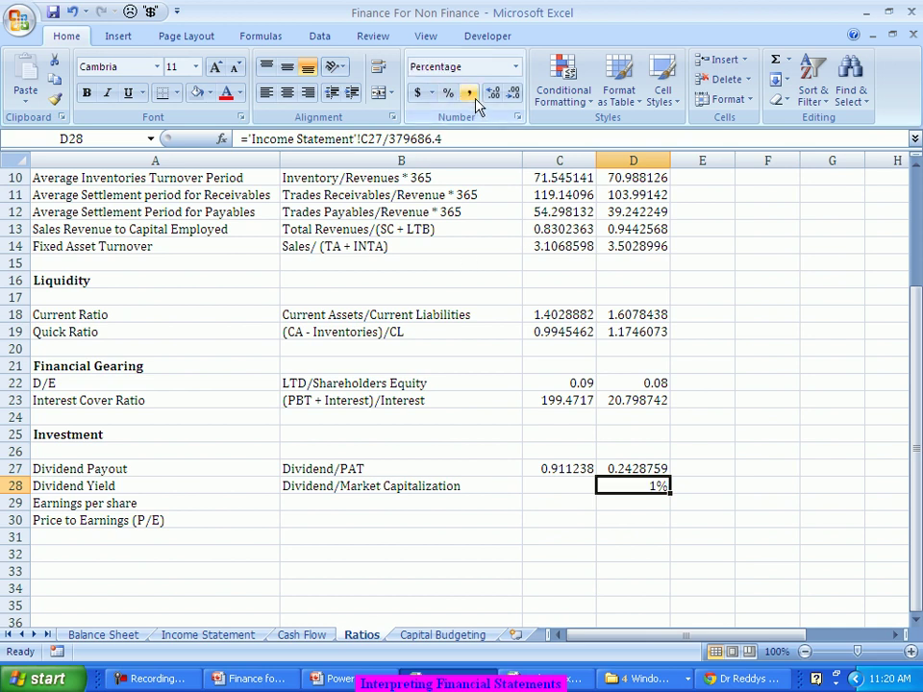
left_click(494, 93)
left_click(499, 96)
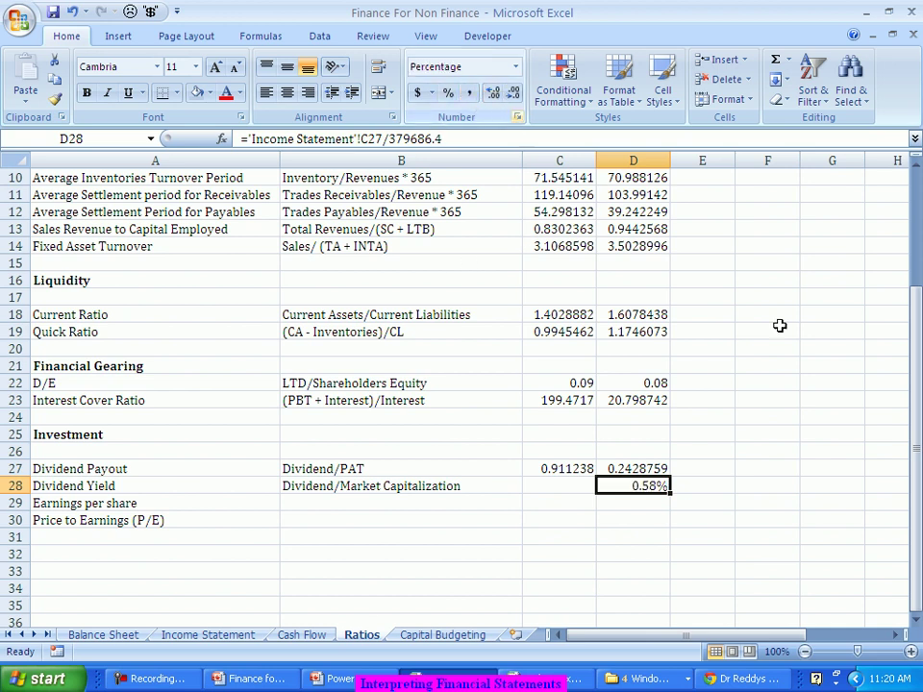
left_click(736, 469)
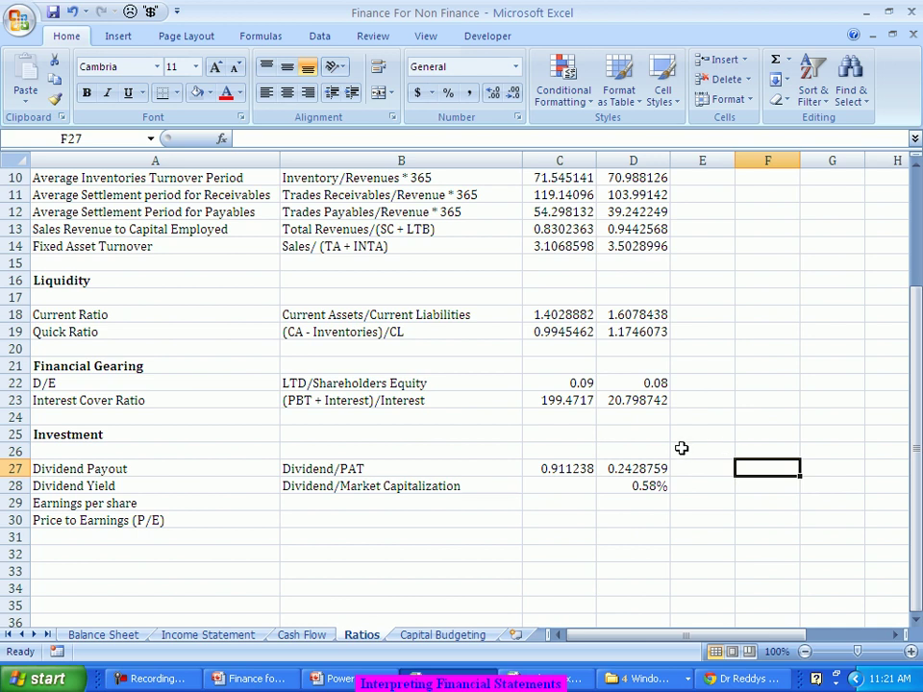
left_click(650, 454)
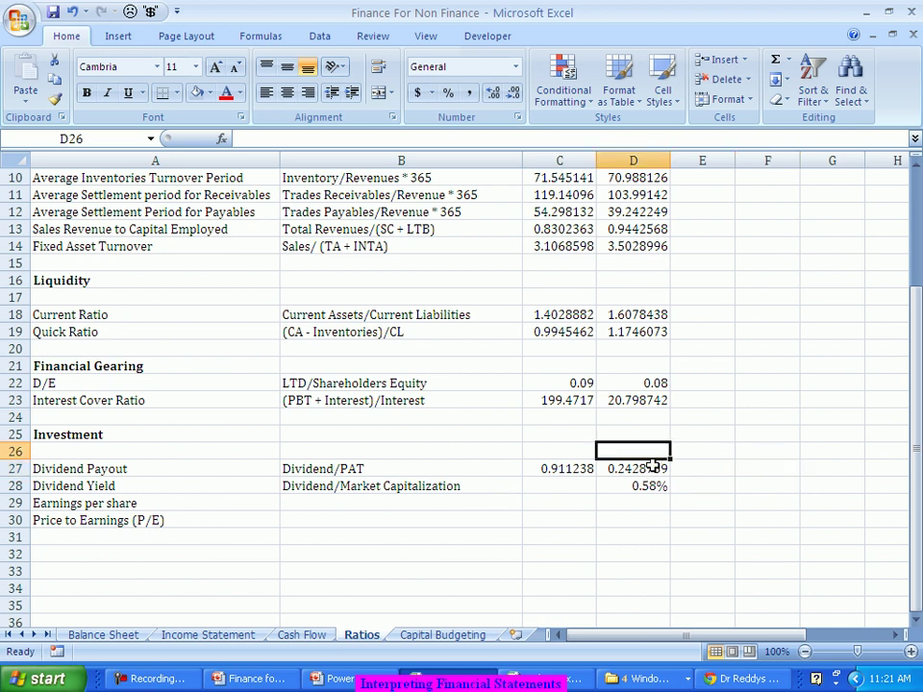
left_click(652, 465)
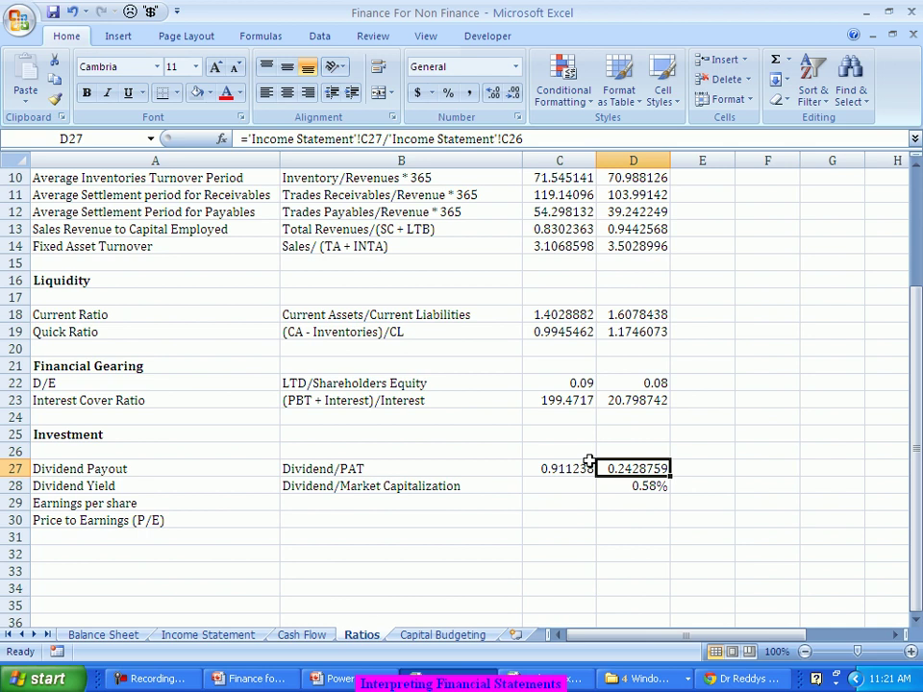
- Enter "PAT/# of Shares" in B29 as the formula description for Earnings per share
left_click(644, 485)
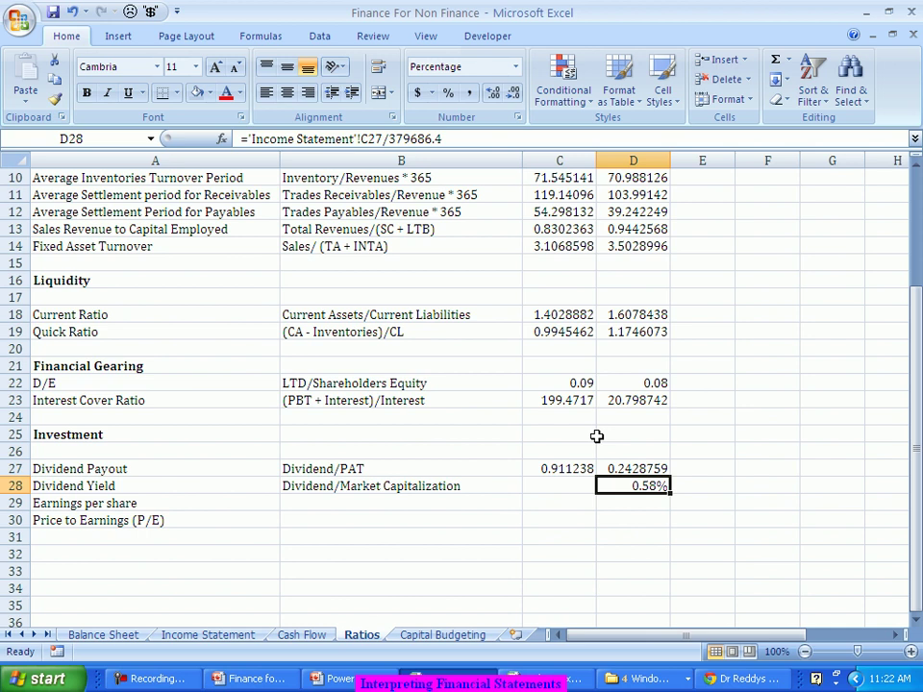
left_click(372, 502)
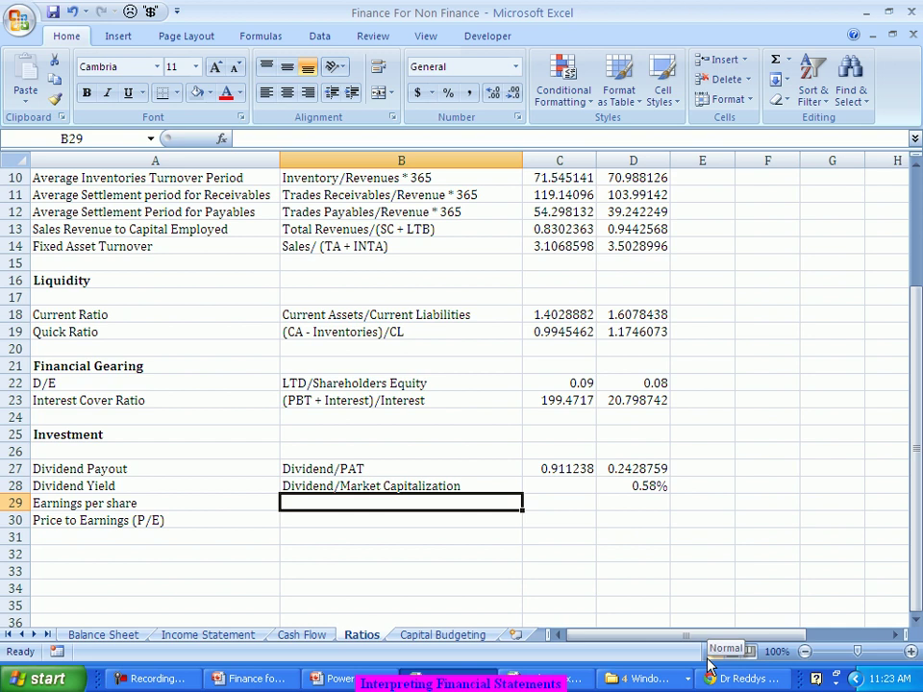
type("PAT")
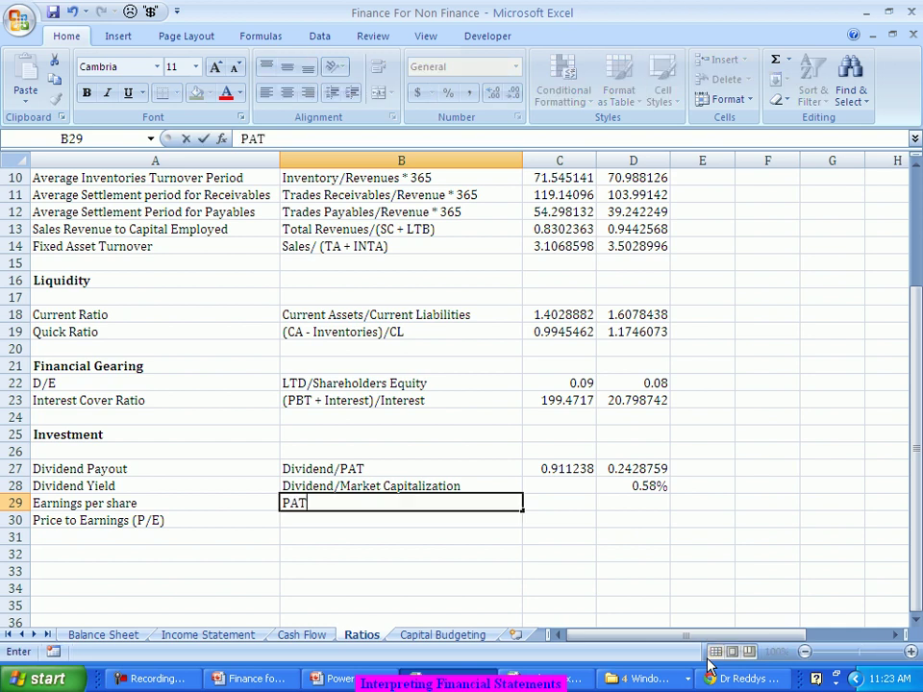
type("/# of Shares")
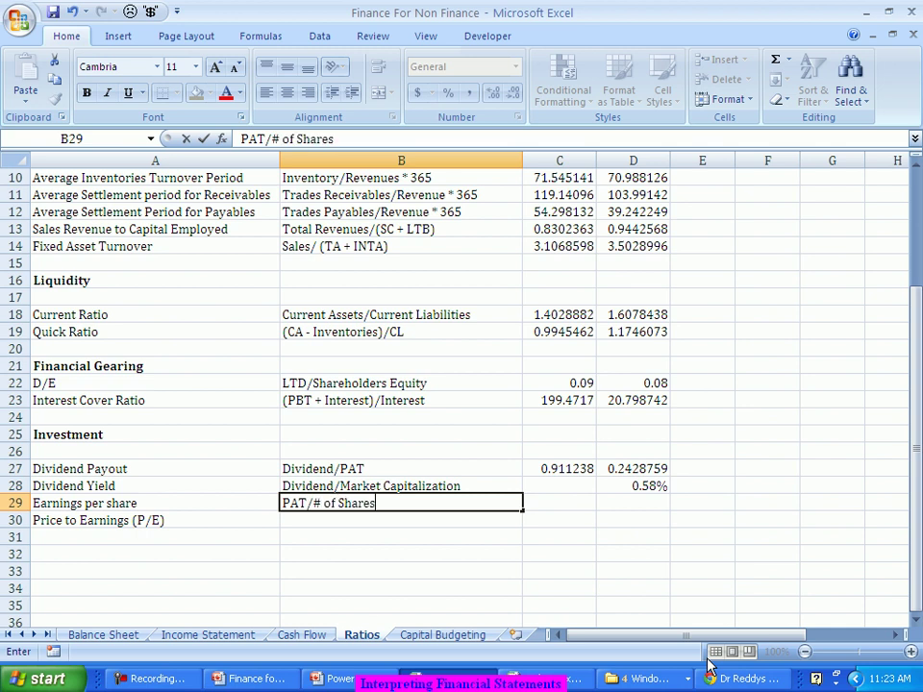
key("Tab")
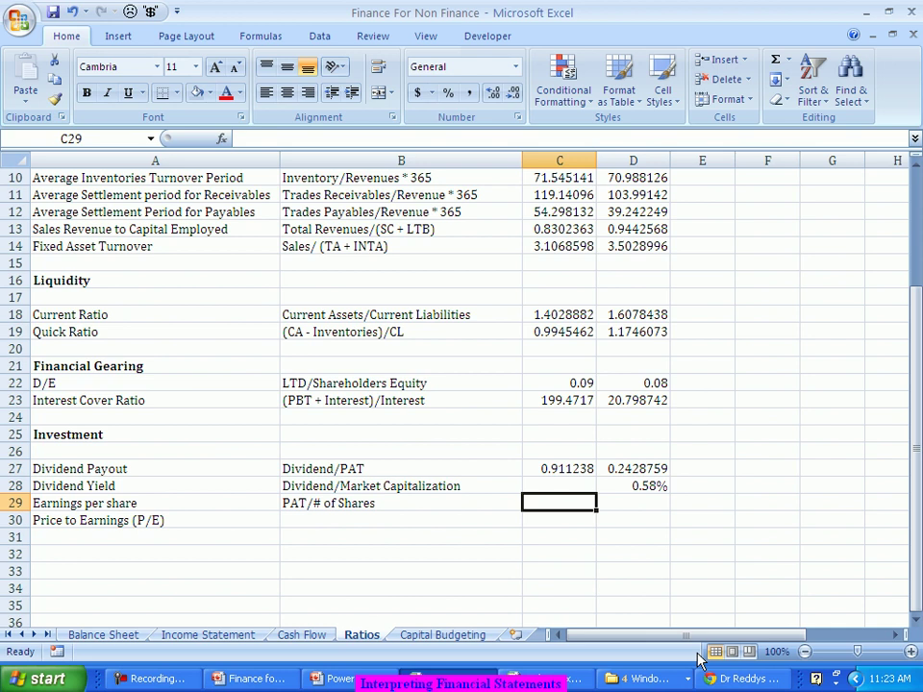
- Switch to the Dr Reddys Laboratories quote page in Chrome and highlight its face value and current BSE share price
key("alt+Tab")
scroll(272, 361, "up", 2)
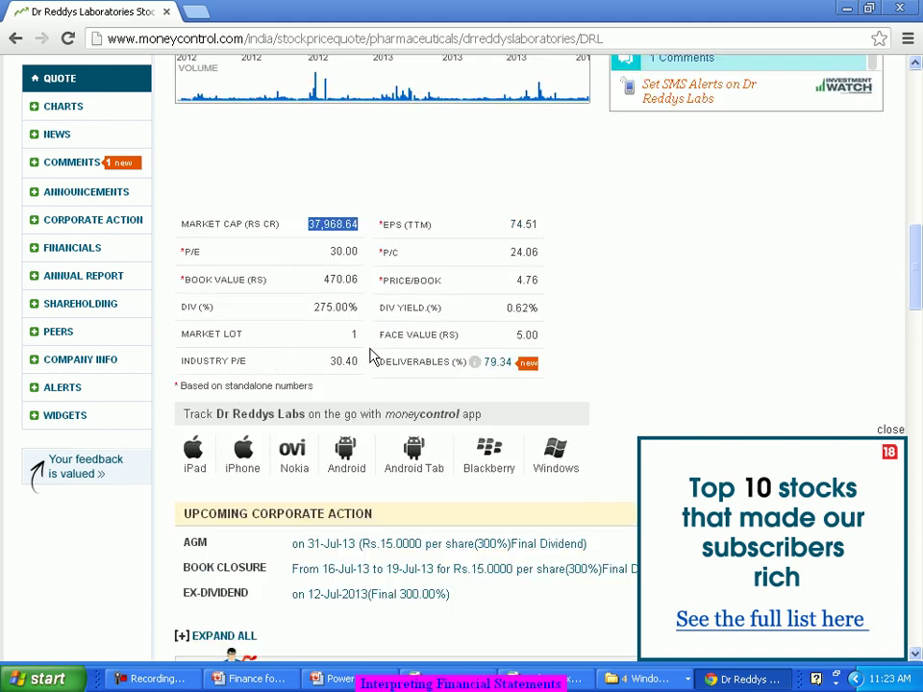
double_click(522, 335)
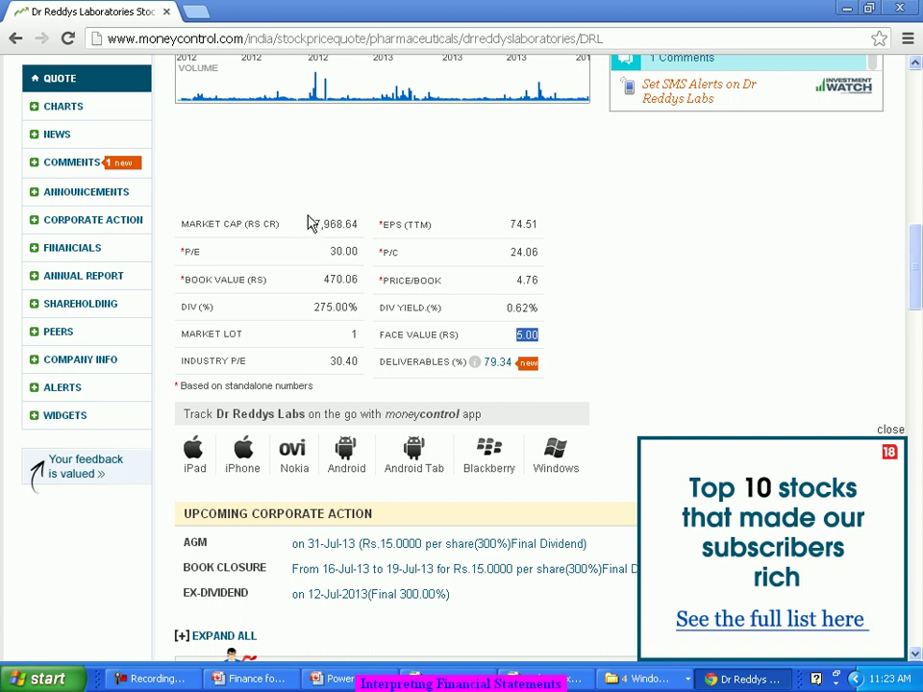
left_click_drag(307, 223, 505, 323)
left_click(549, 334)
double_click(549, 333)
scroll(389, 276, "up", 3)
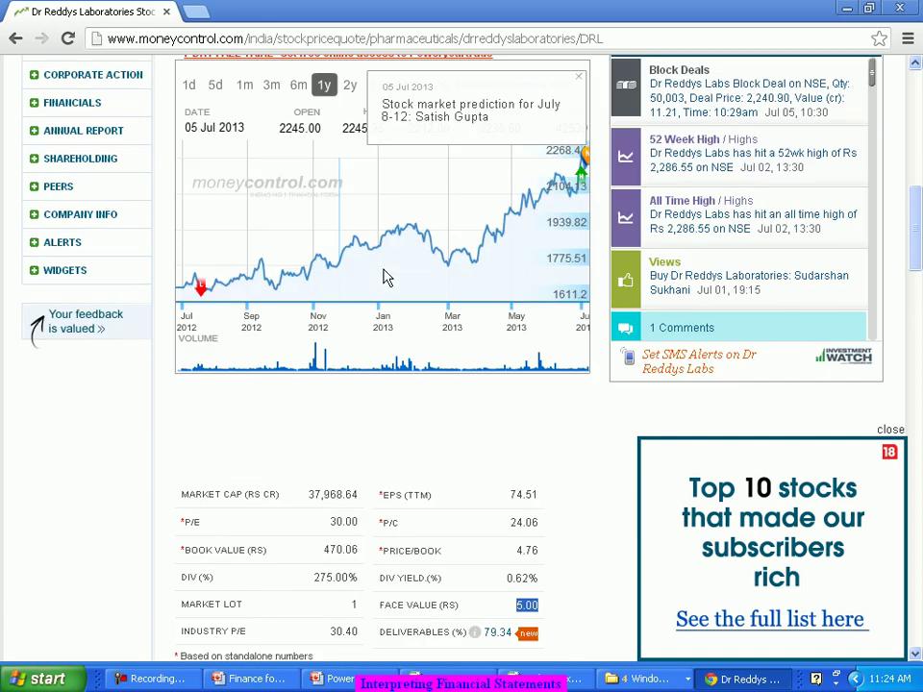
scroll(386, 274, "up", 3)
scroll(386, 274, "up", 2)
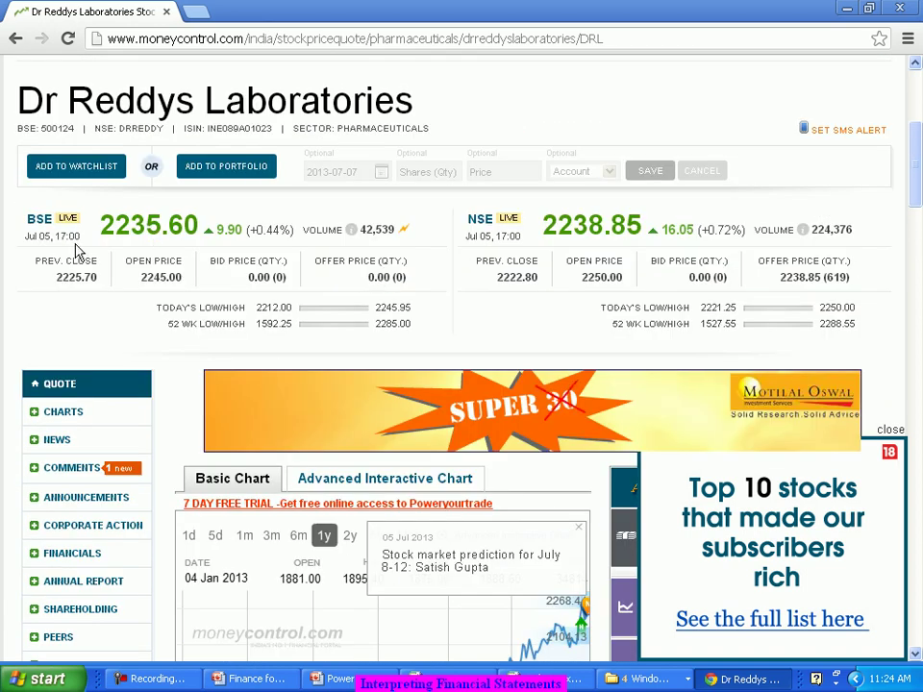
left_click_drag(98, 225, 219, 223)
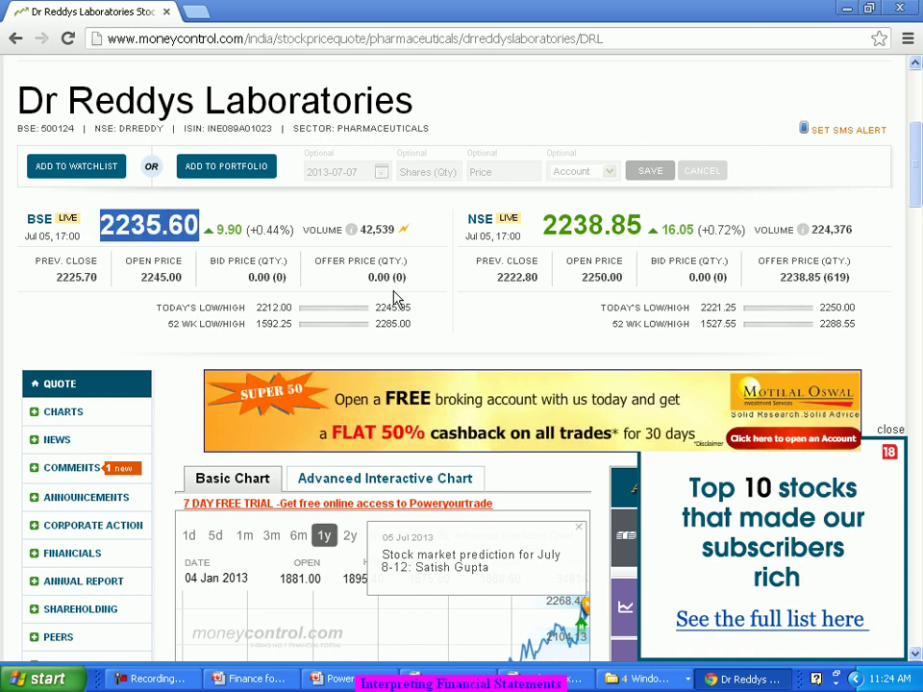
scroll(392, 298, "down", 6)
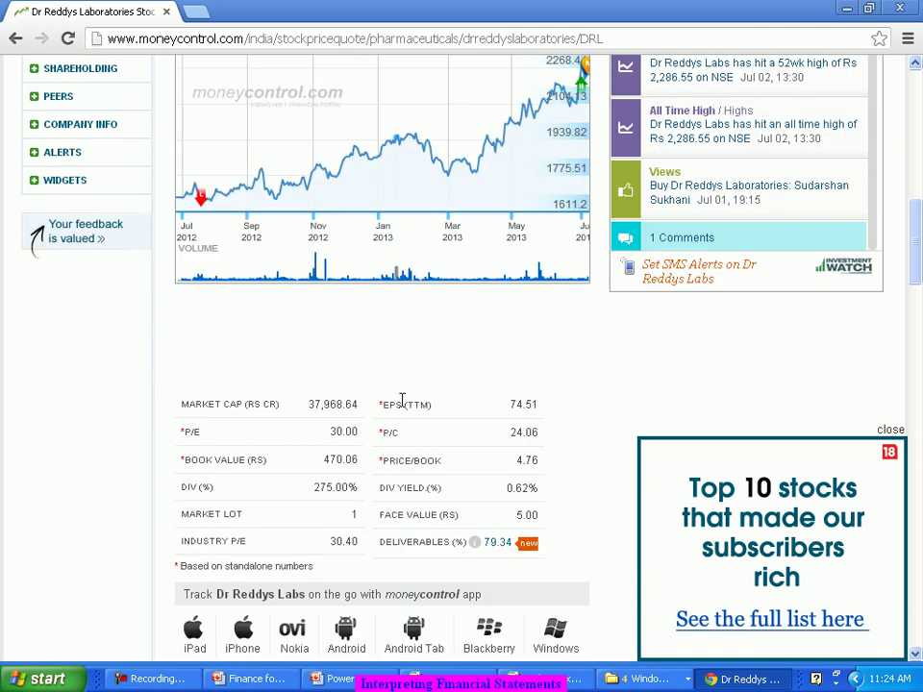
- Switch back to Excel and calculate the number of shares in F29 as 379686.4/2235.6, using market capitalization and BSE price from the quote page
key("alt+Tab")
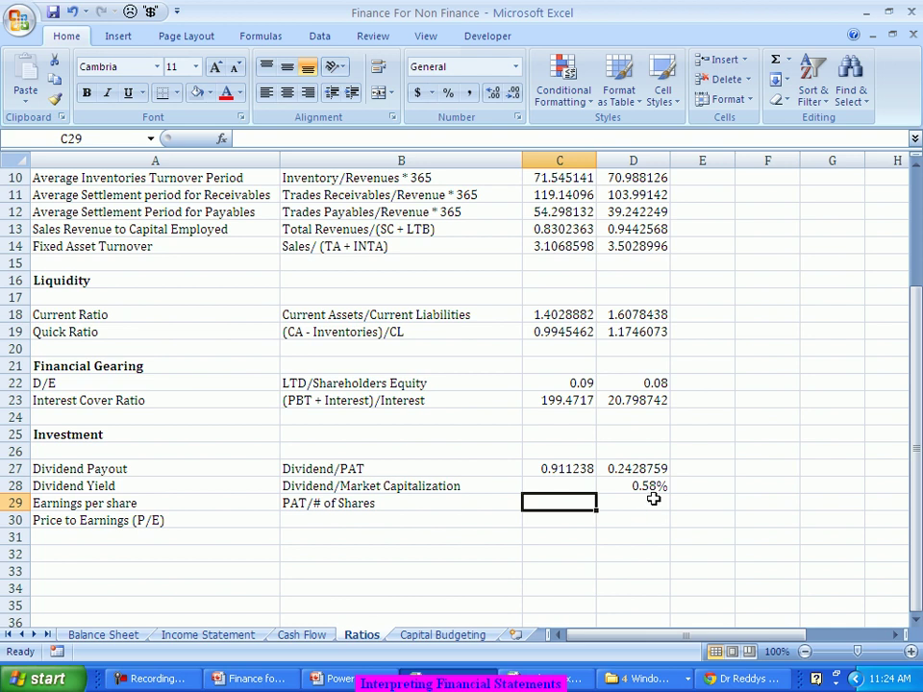
left_click_drag(649, 505, 646, 524)
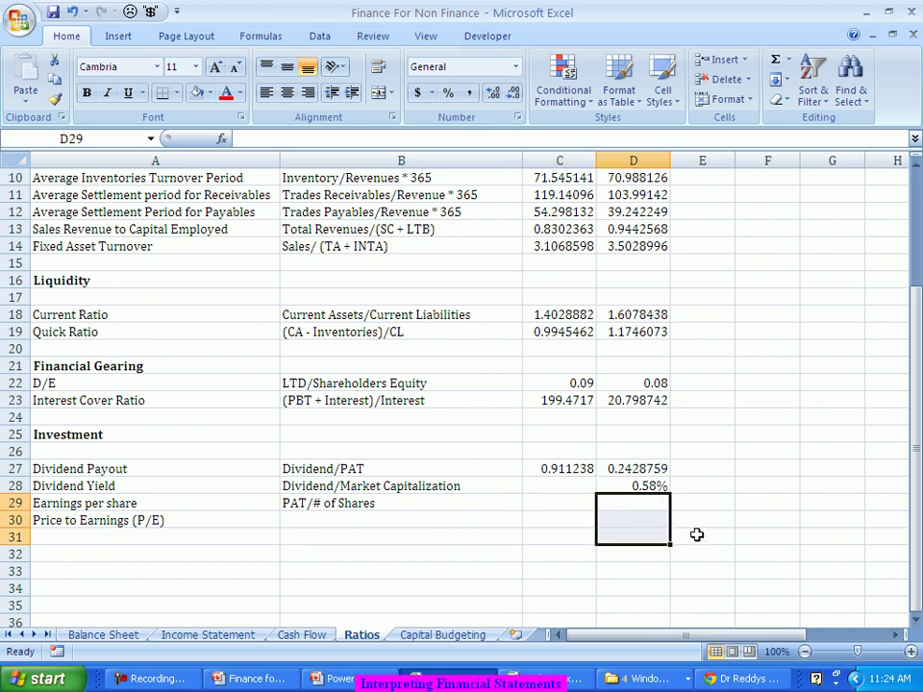
left_click(755, 504)
type("=")
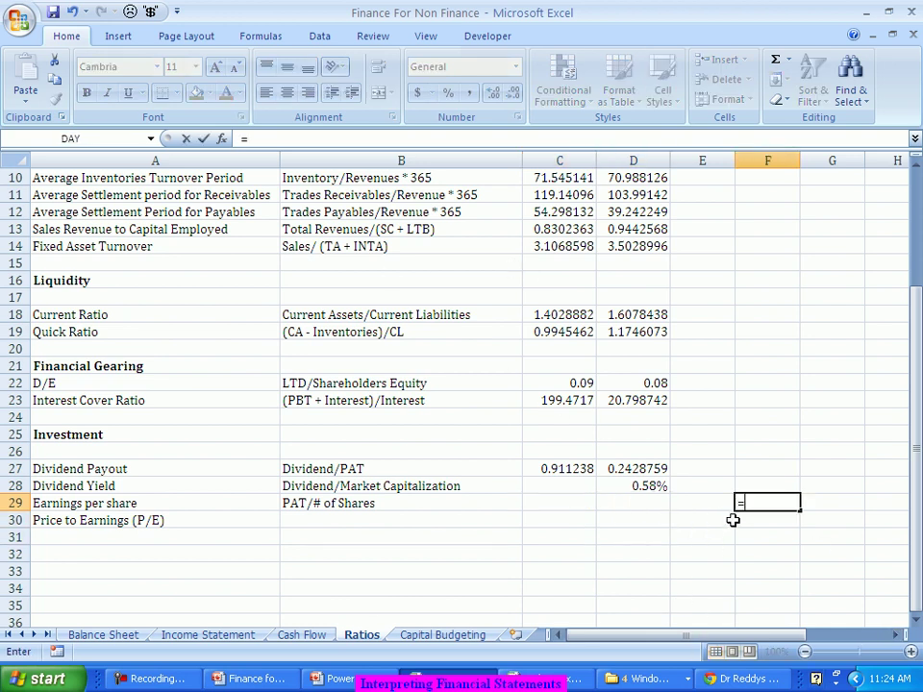
key("alt+Tab")
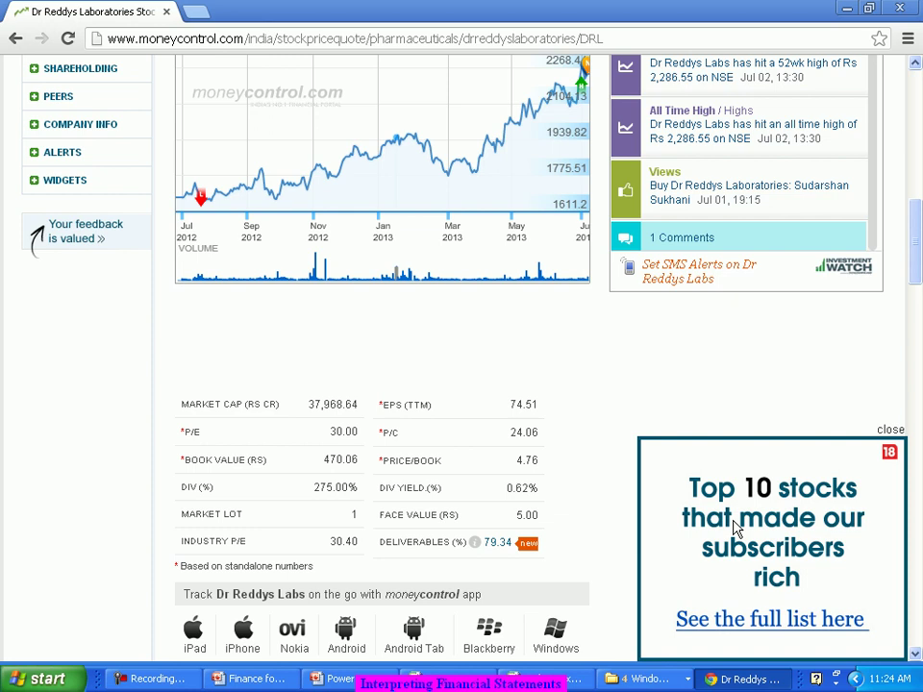
key("alt+Tab")
type("379686.4/")
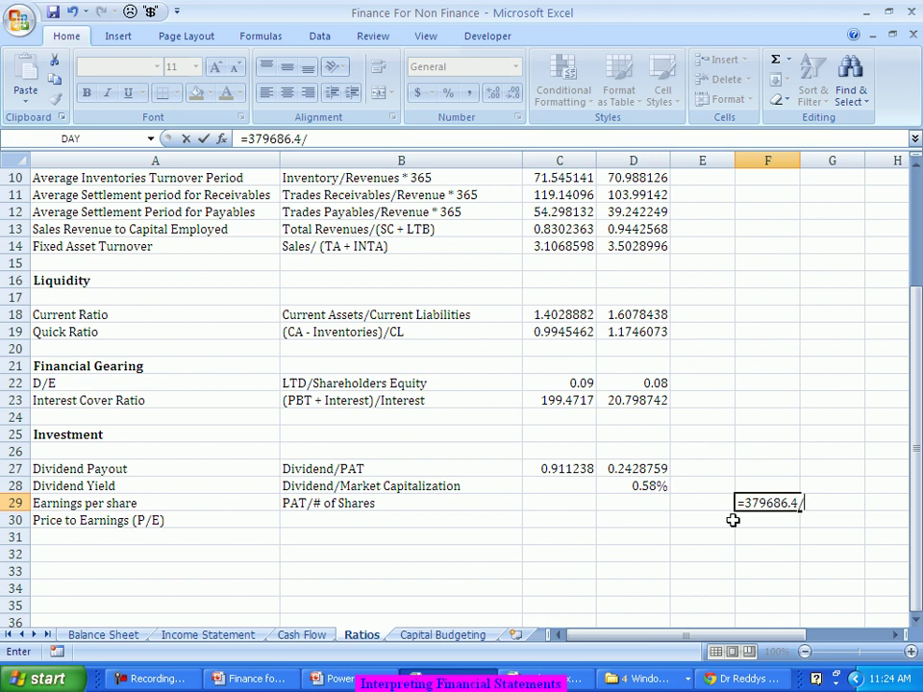
key("alt+Tab")
scroll(746, 529, "up", 3)
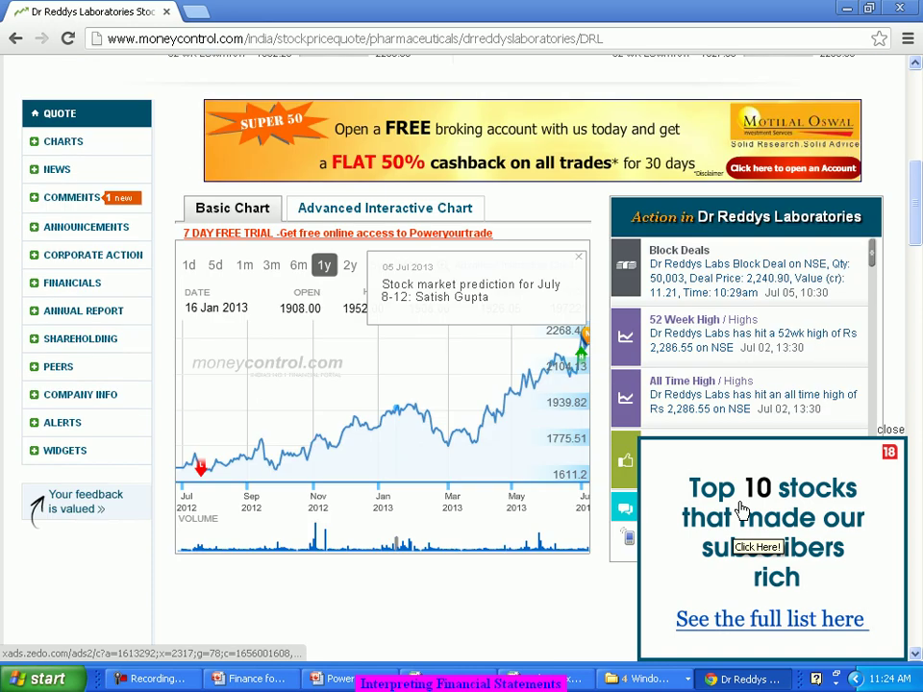
scroll(742, 510, "up", 4)
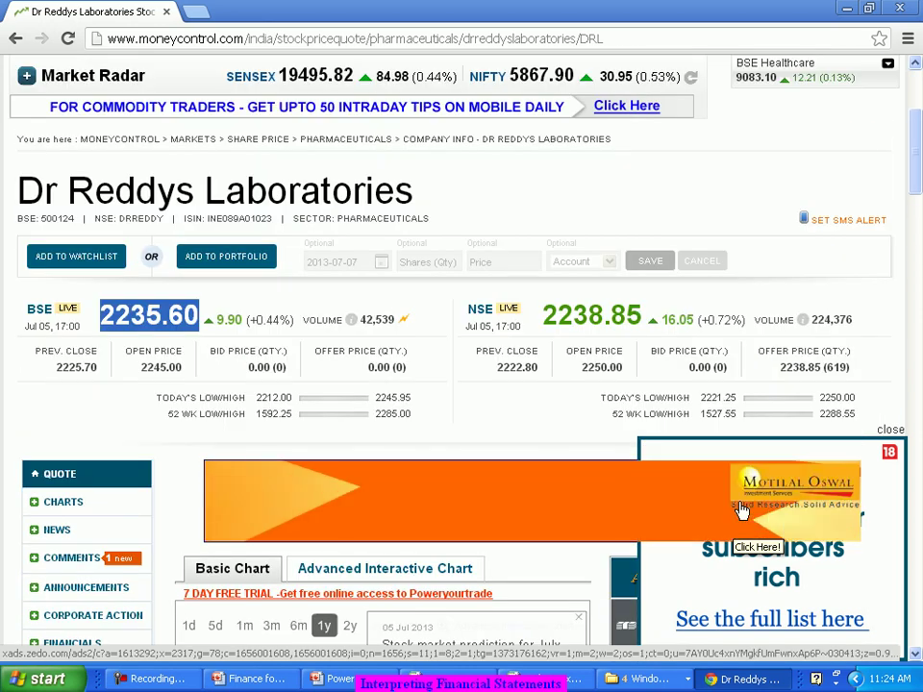
scroll(741, 511, "down", 2)
key("alt+Tab")
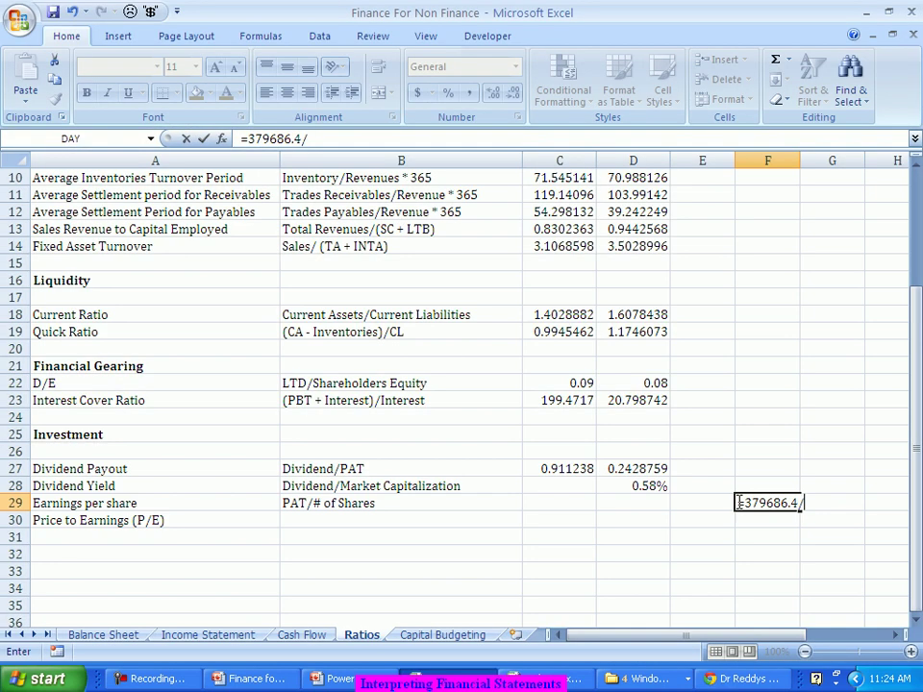
type("2235.6")
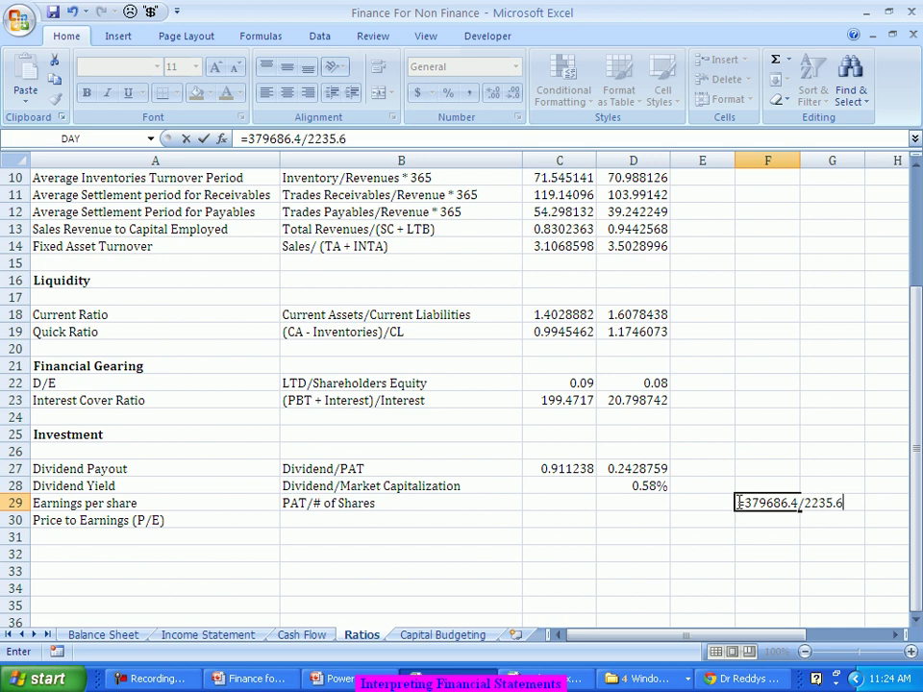
key("Return")
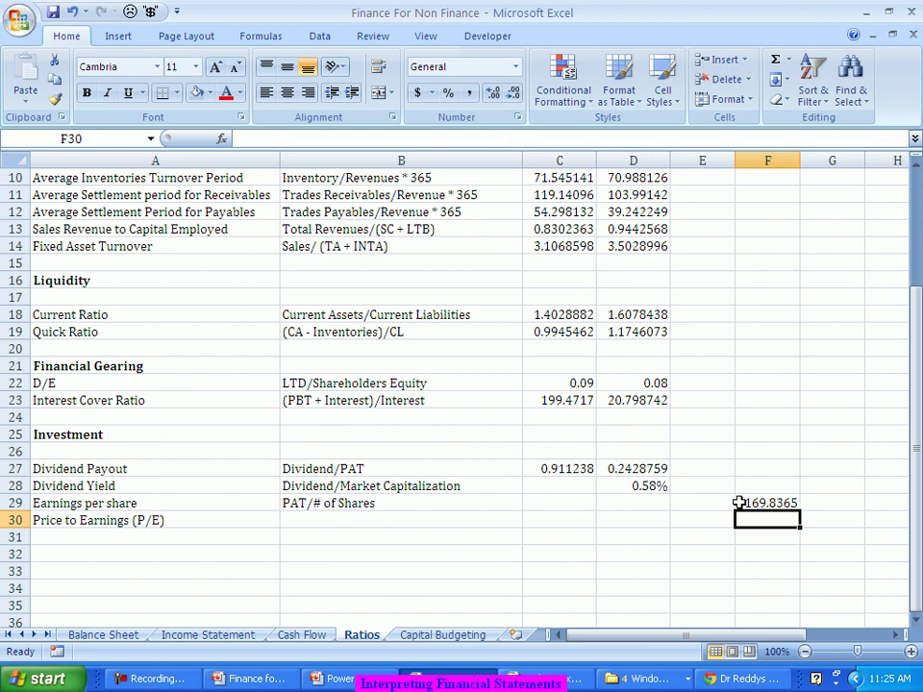
- Enter the 2012 Earnings per share formula in D29 as Income Statement profit for the year (C26) divided by Ratios cell E29
left_click(640, 503)
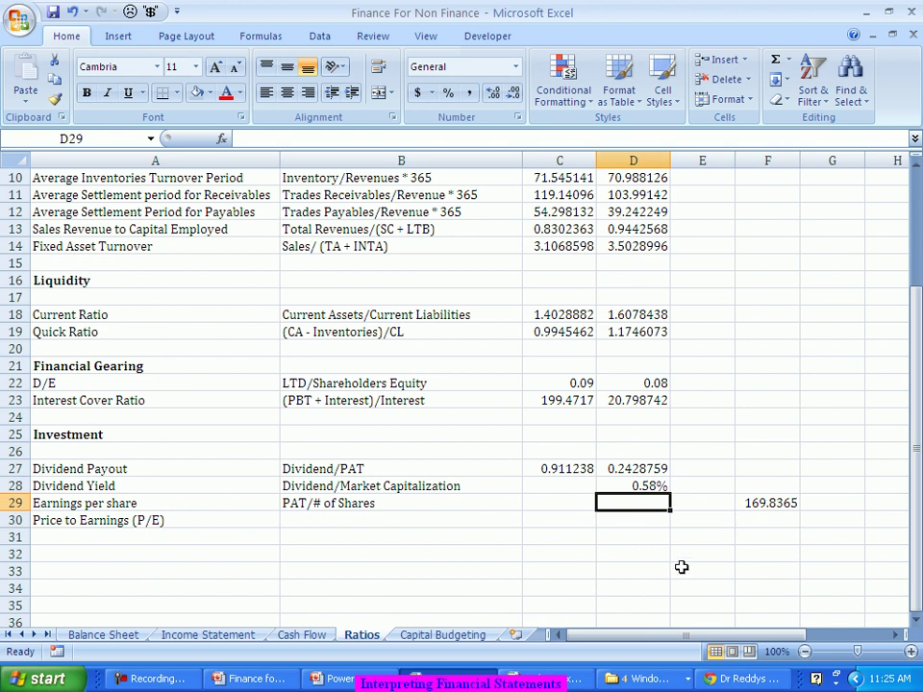
type("=")
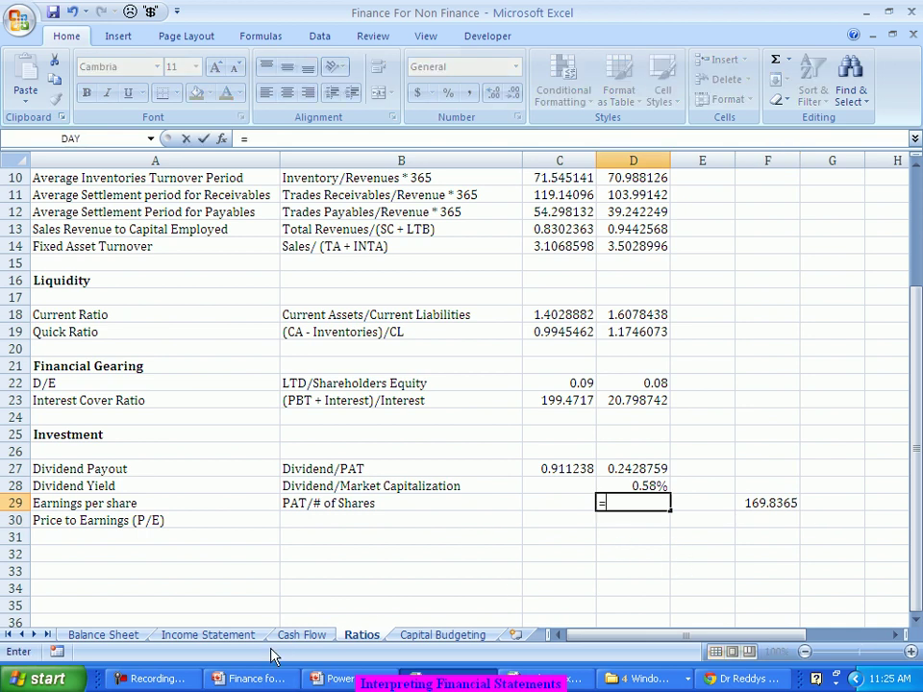
left_click(310, 638)
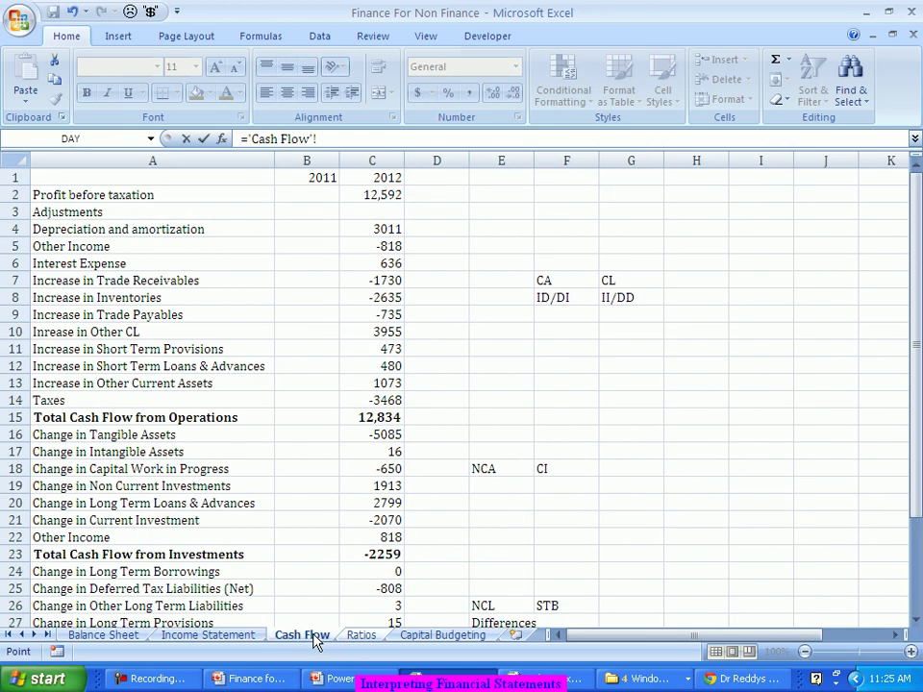
left_click(246, 640)
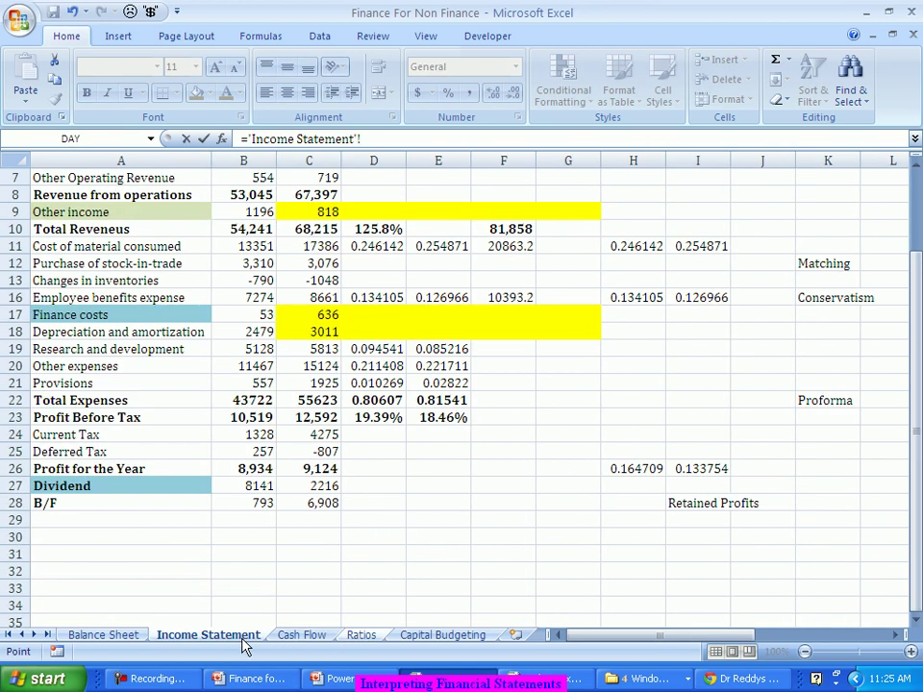
left_click(328, 469)
type("/")
left_click(374, 636)
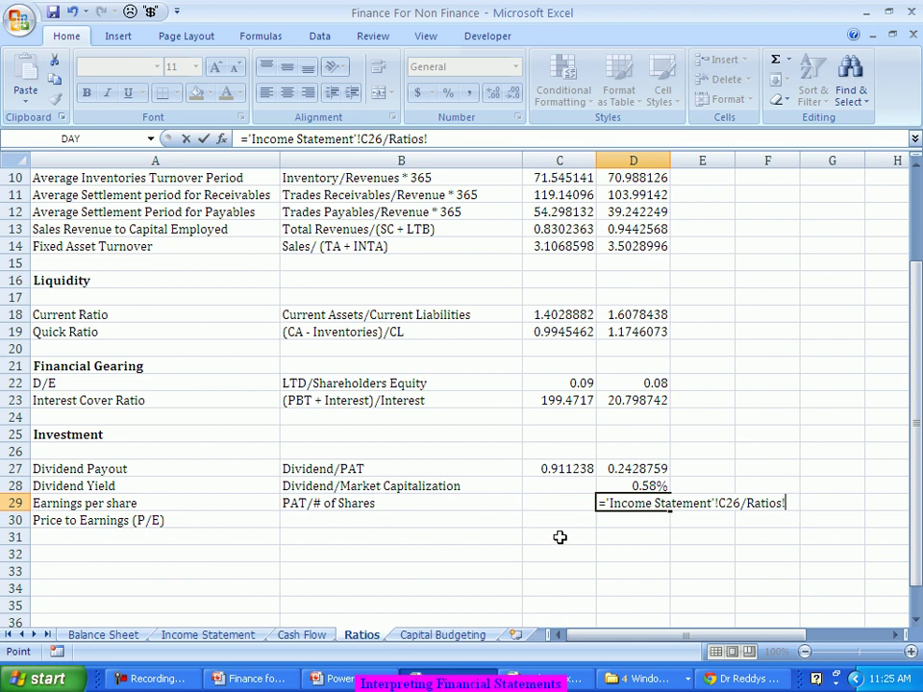
left_click(723, 491)
key("Down")
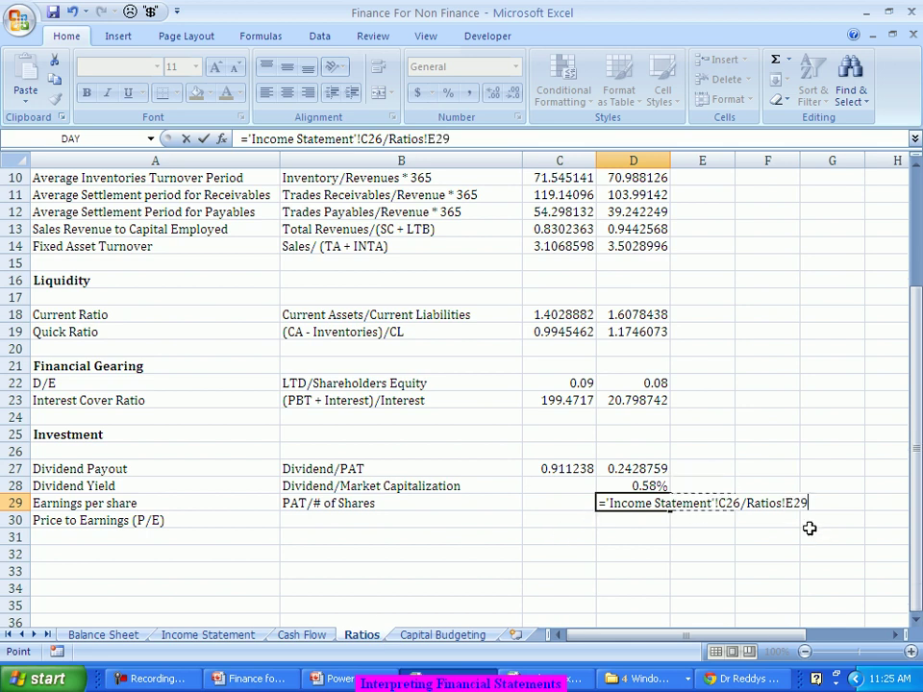
key("Return")
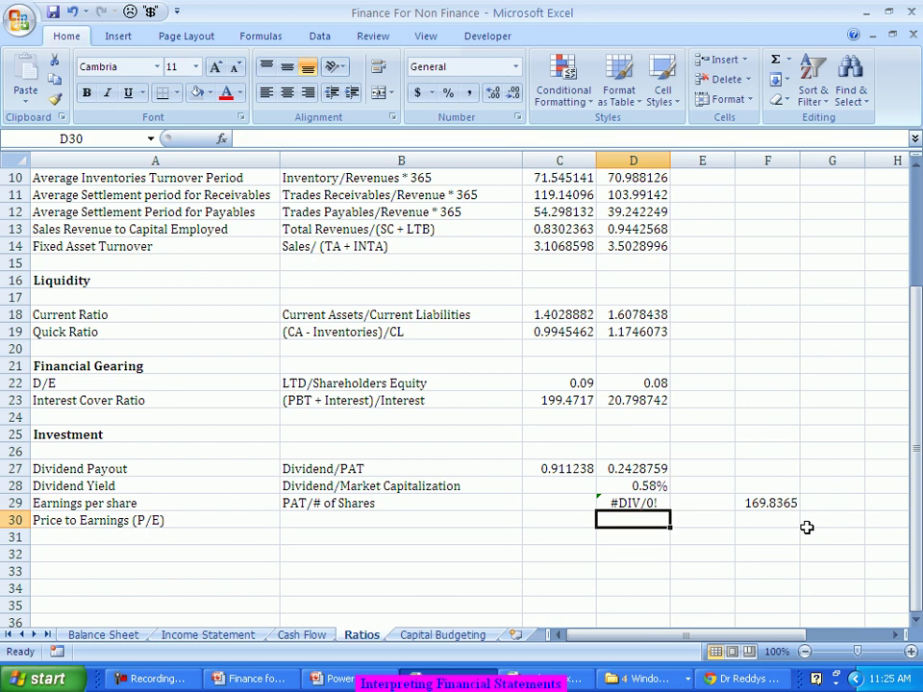
- Correct the Earnings per share formula in D29 to divide by the number of shares in F29
left_click(633, 503)
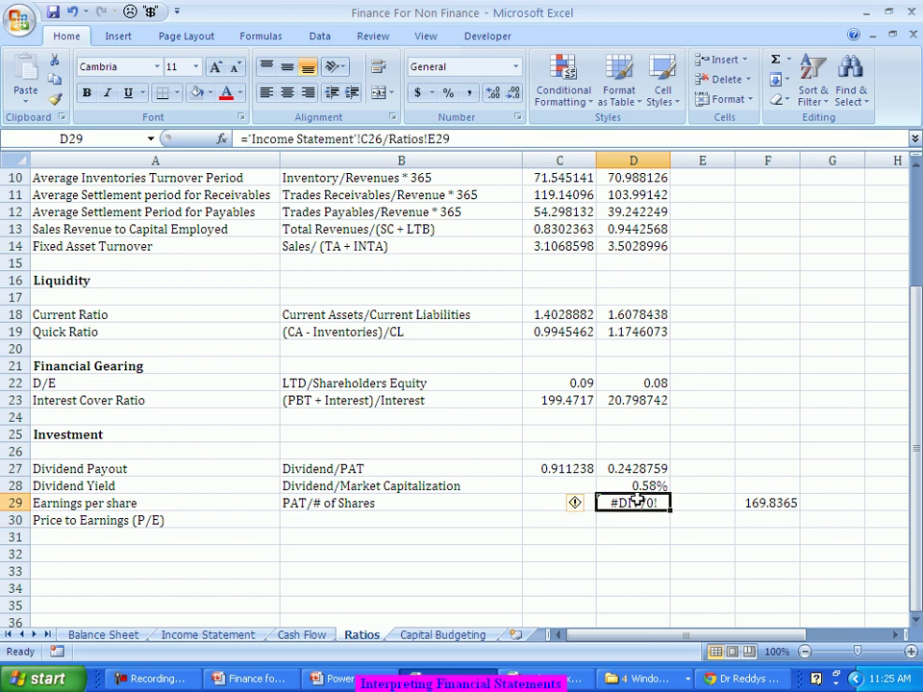
key("F2")
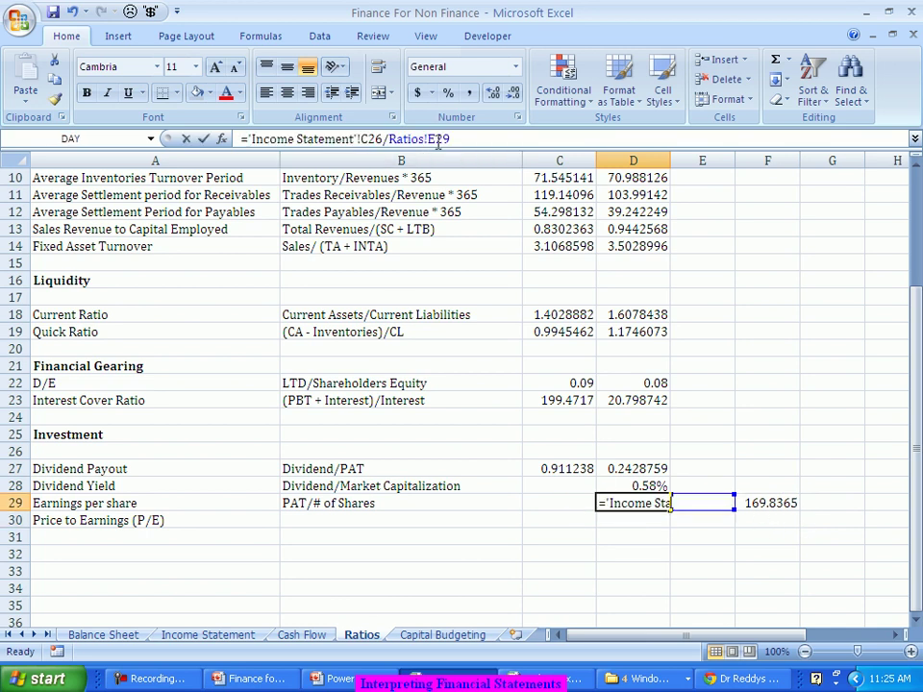
key("Left")
key("Left")
key("BackSpace")
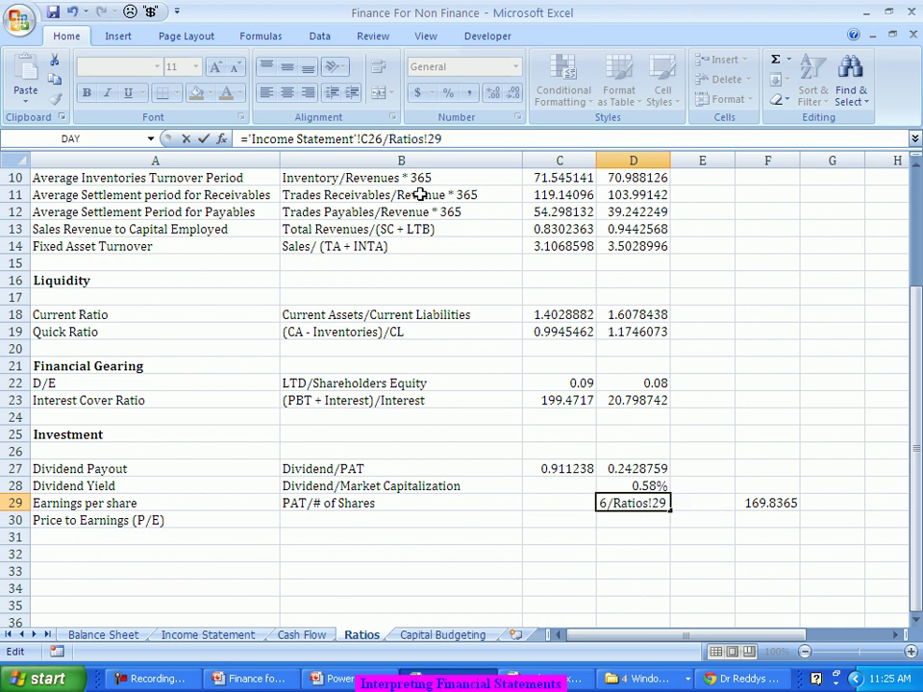
type("F")
key("Return")
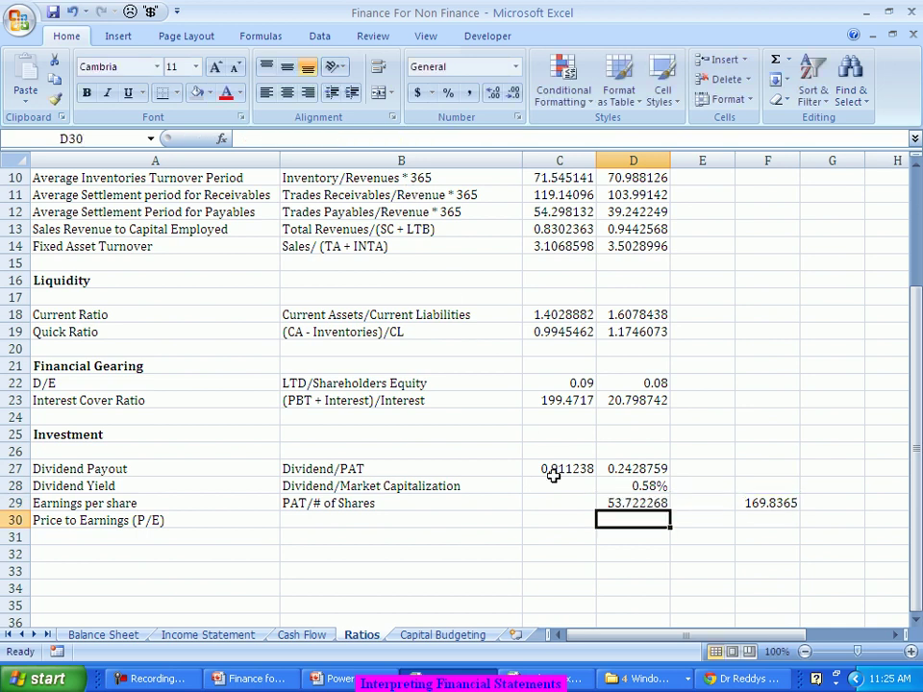
left_click(611, 501)
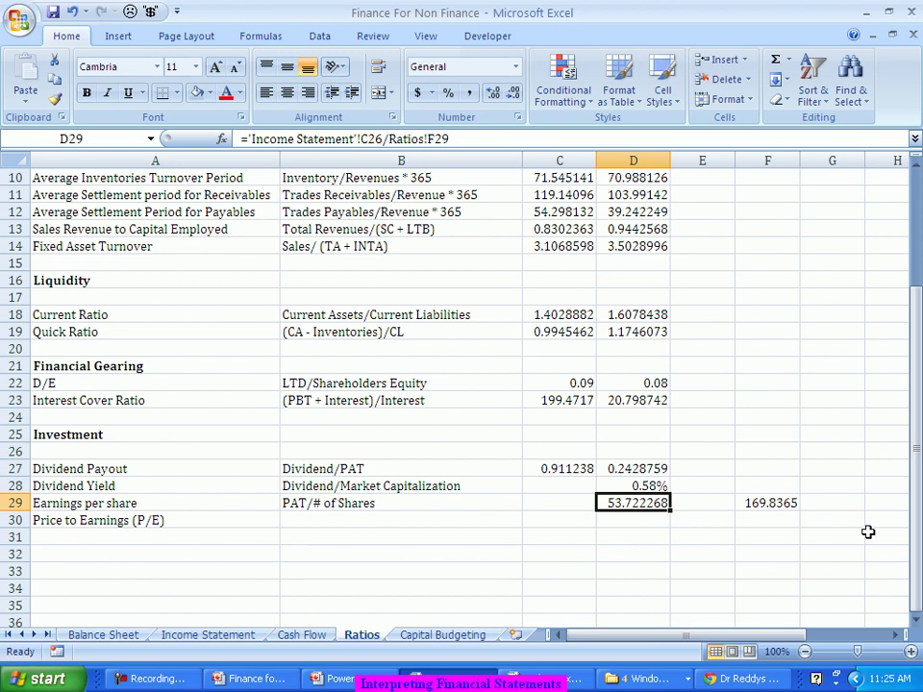
left_click(785, 501)
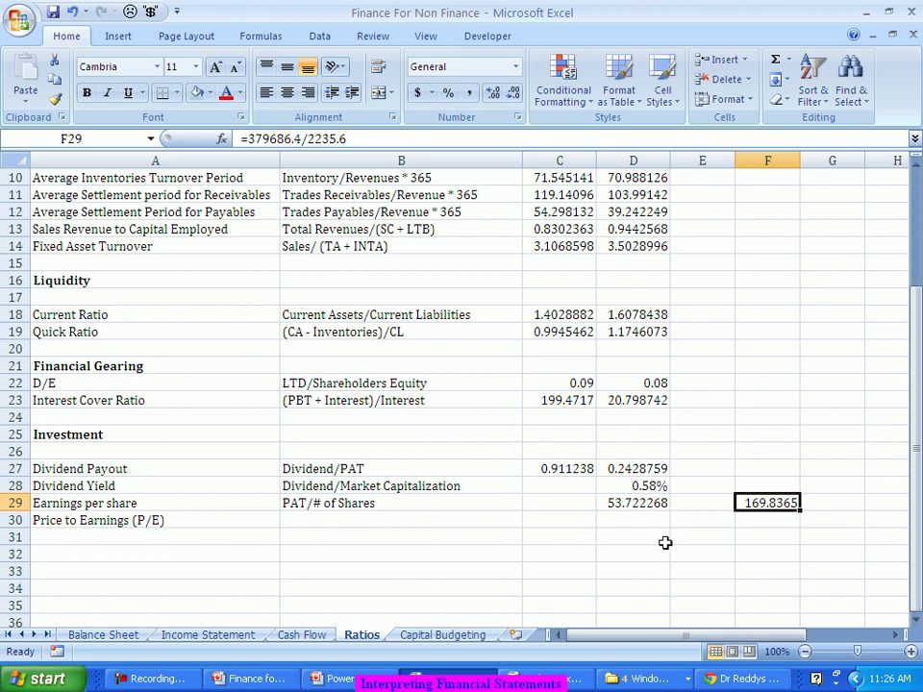
left_click(633, 501)
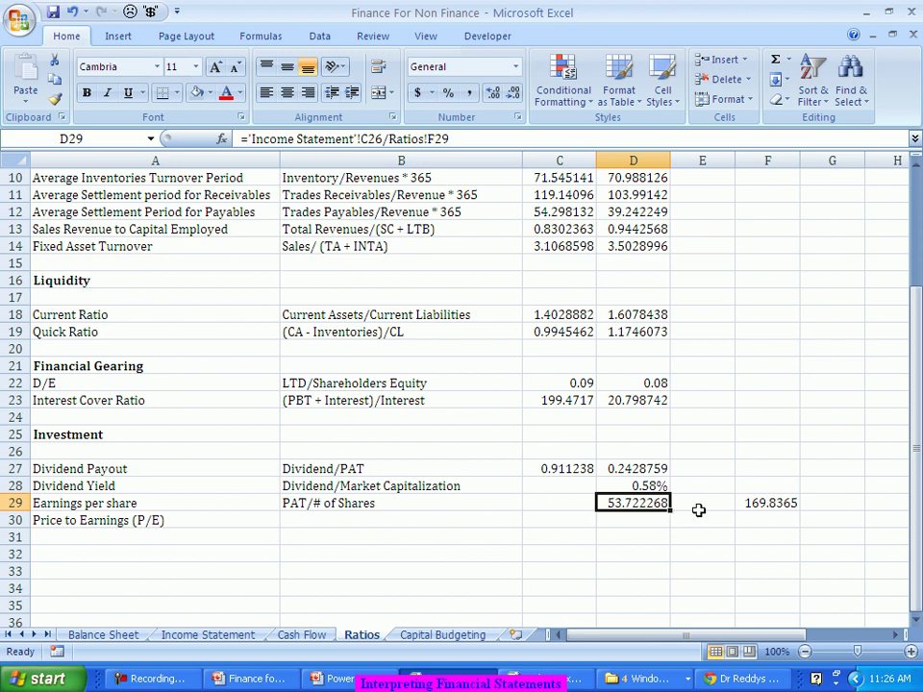
- Calculate earnings per share as a fraction of the share price in F31 with the formula =53/2235
left_click(766, 521)
left_click(763, 534)
type("=53")
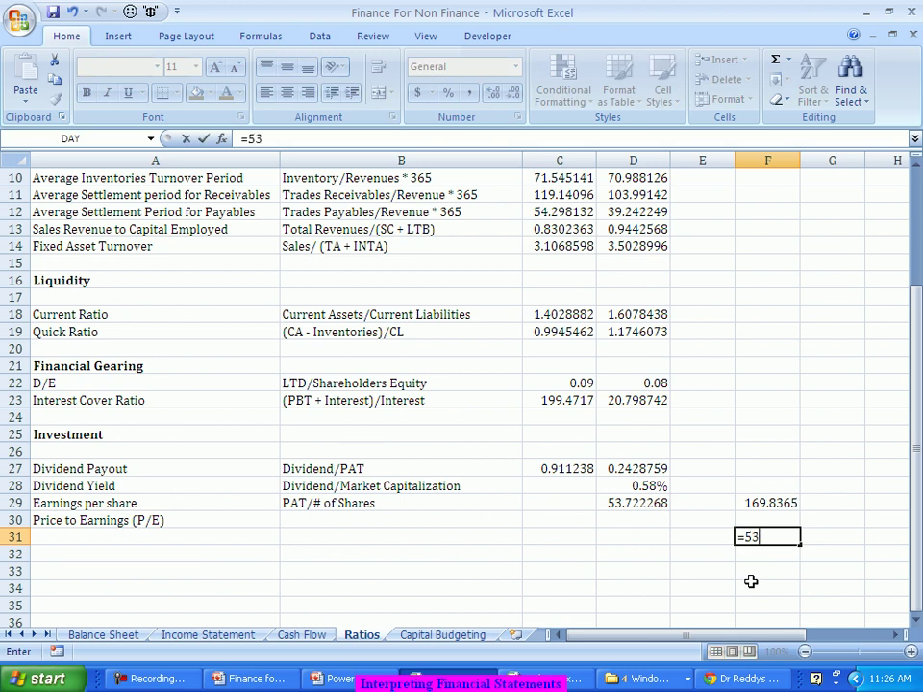
type("/2200")
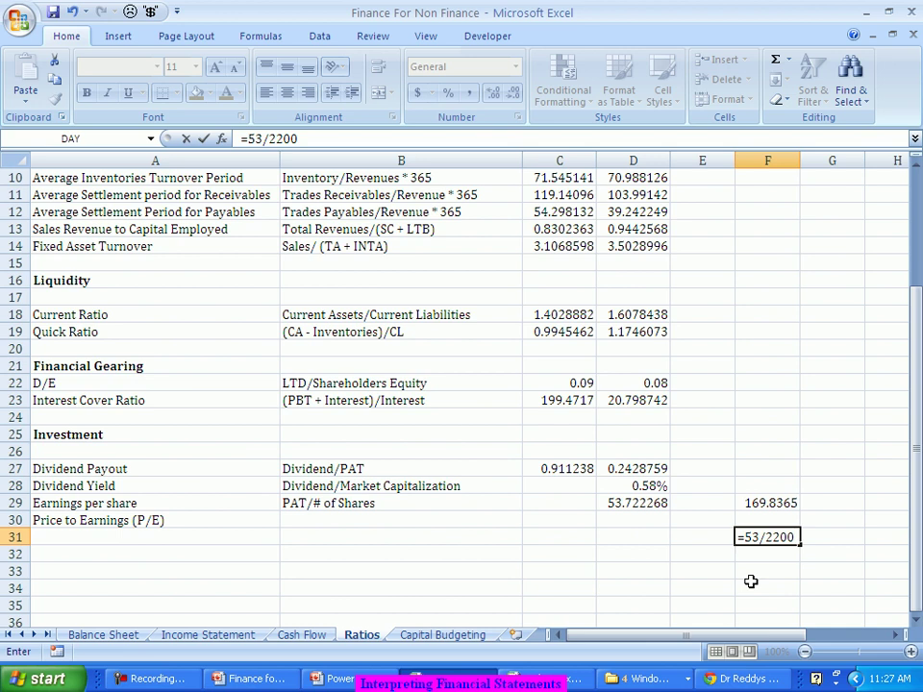
key("BackSpace")
key("BackSpace")
type("35")
key("Return")
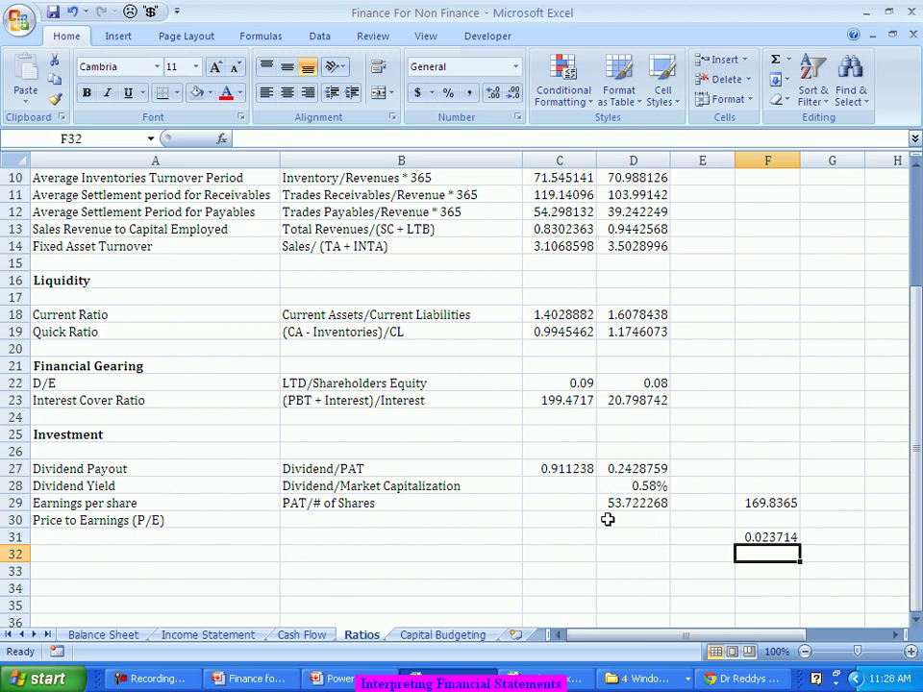
- Look up the P/E ratio on the Dr Reddys Laboratories quote page in Chrome and enter 30 in D30 of the Excel sheet
left_click(637, 520)
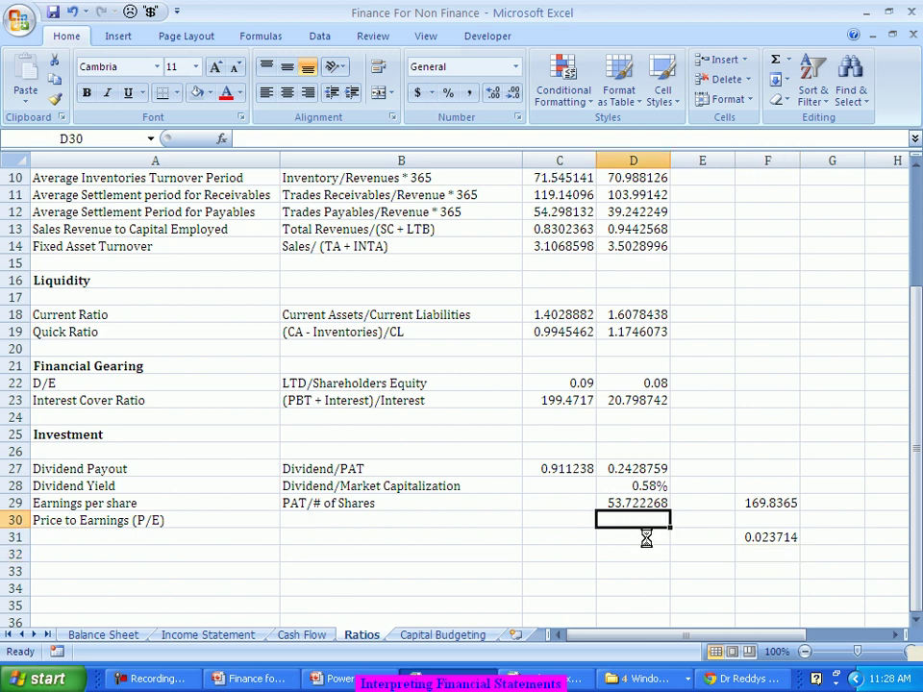
key("alt+Tab")
scroll(478, 381, "down", 4)
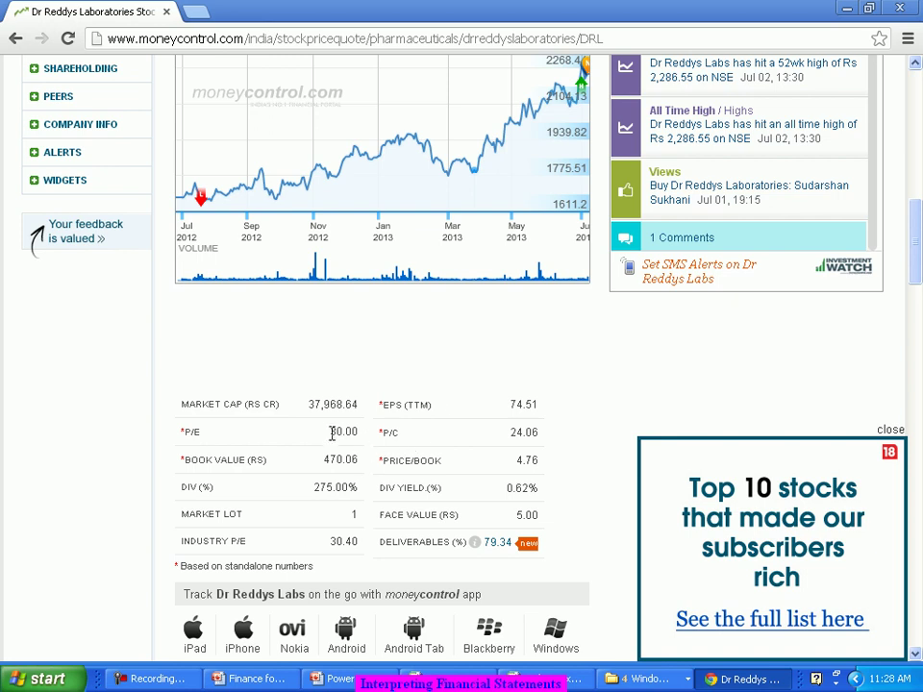
left_click_drag(329, 432, 355, 433)
key("alt+Tab")
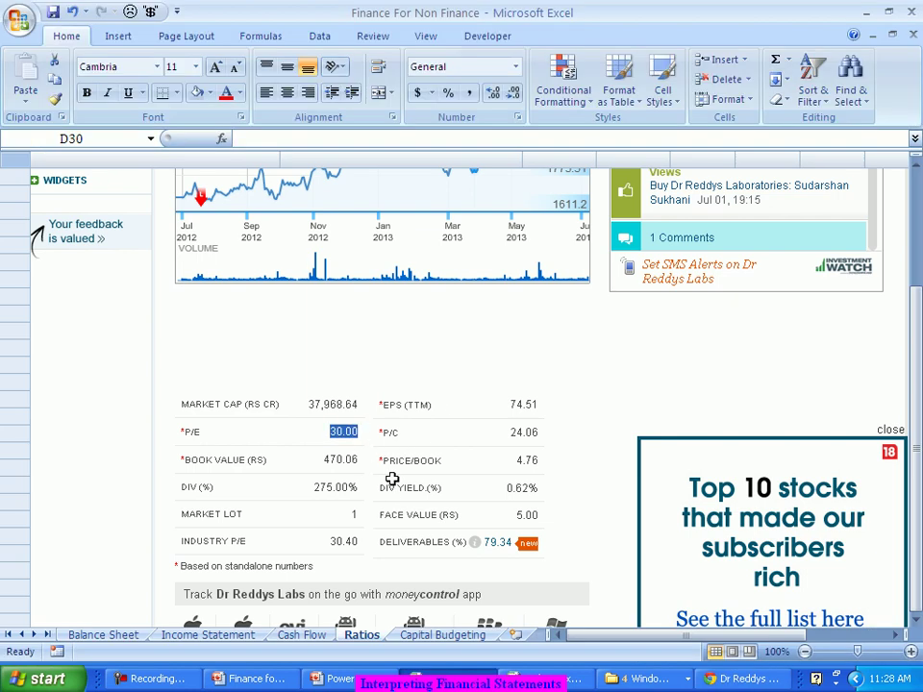
type("30")
key("Tab")
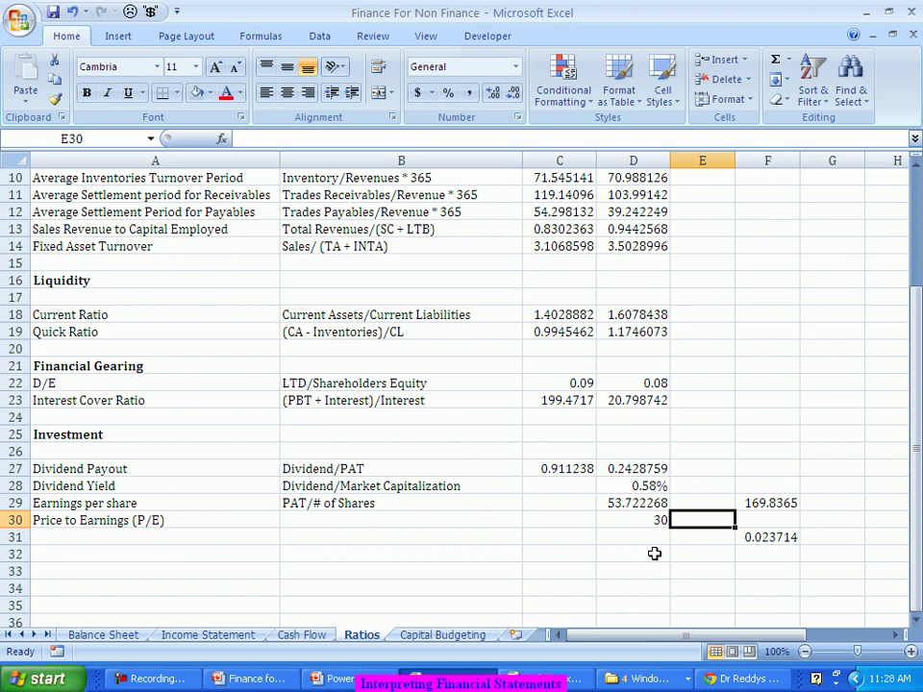
- Enter the formula description Price/PAT for Price to Earnings in B30
left_click(306, 521)
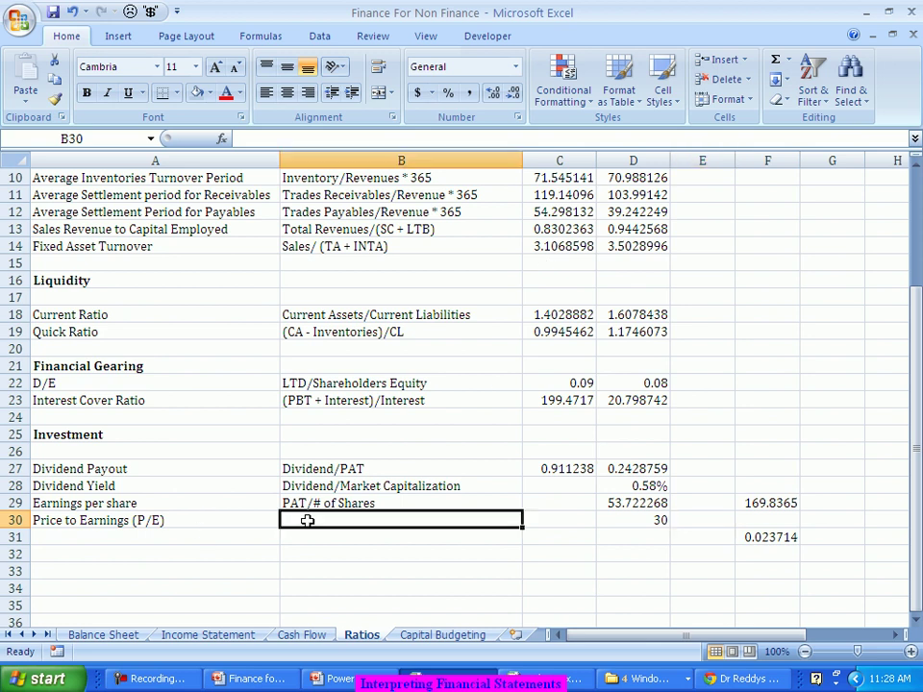
type("Pric")
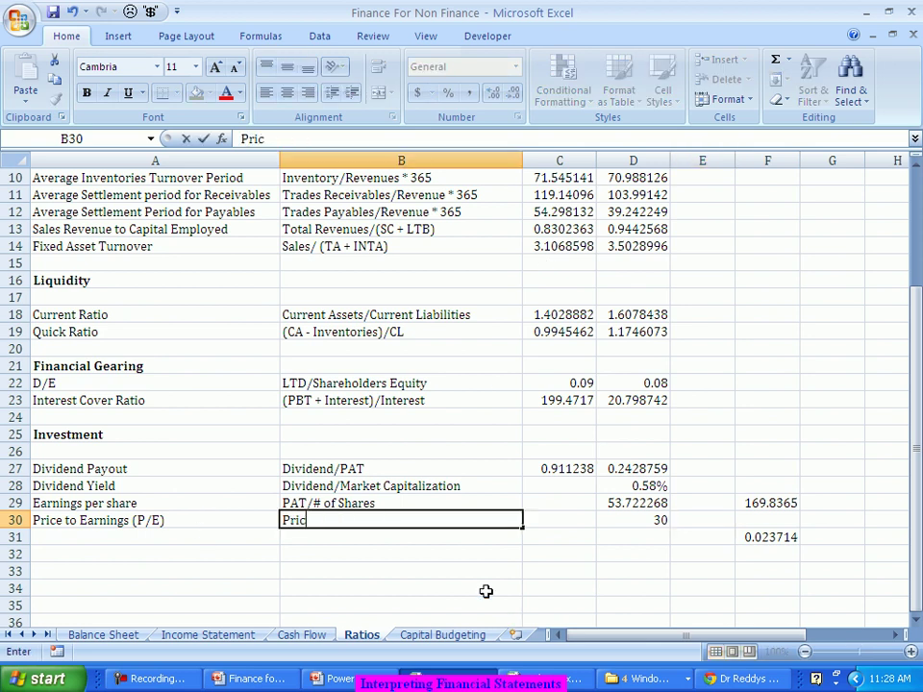
type("e/PAT")
key("Tab")
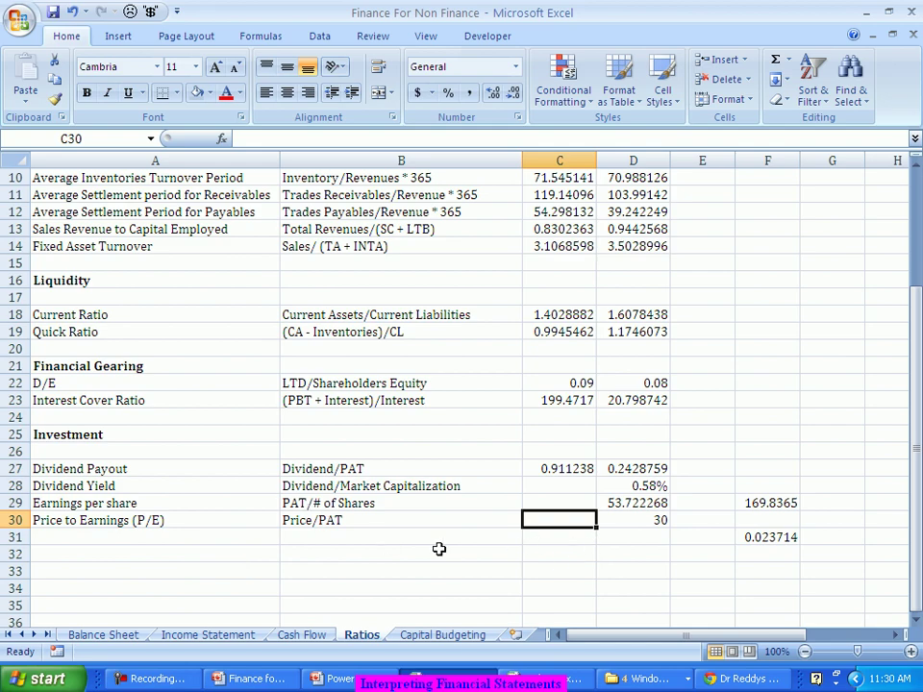
- Switch to the quote page in Chrome, highlight the P/E value again, and return to the Ratios sheet in Excel
key("alt+Tab")
left_click(353, 426)
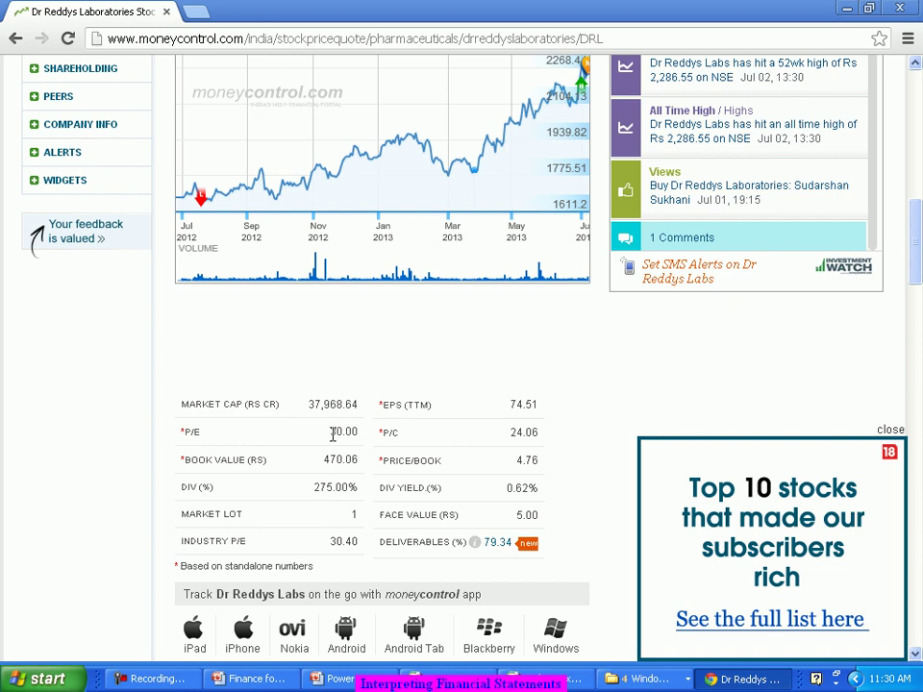
left_click_drag(332, 432, 361, 433)
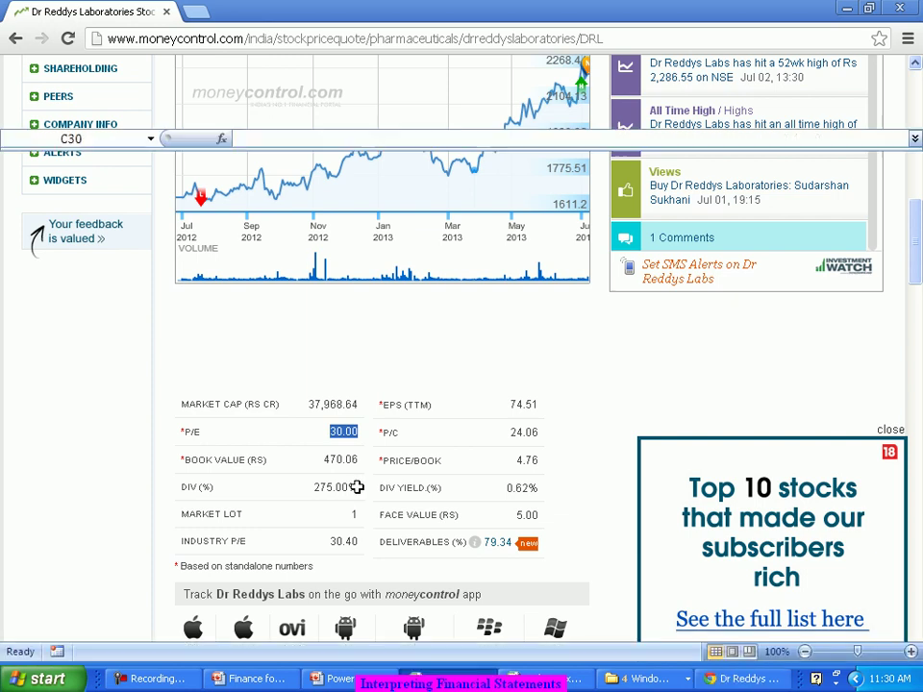
key("alt+Tab")
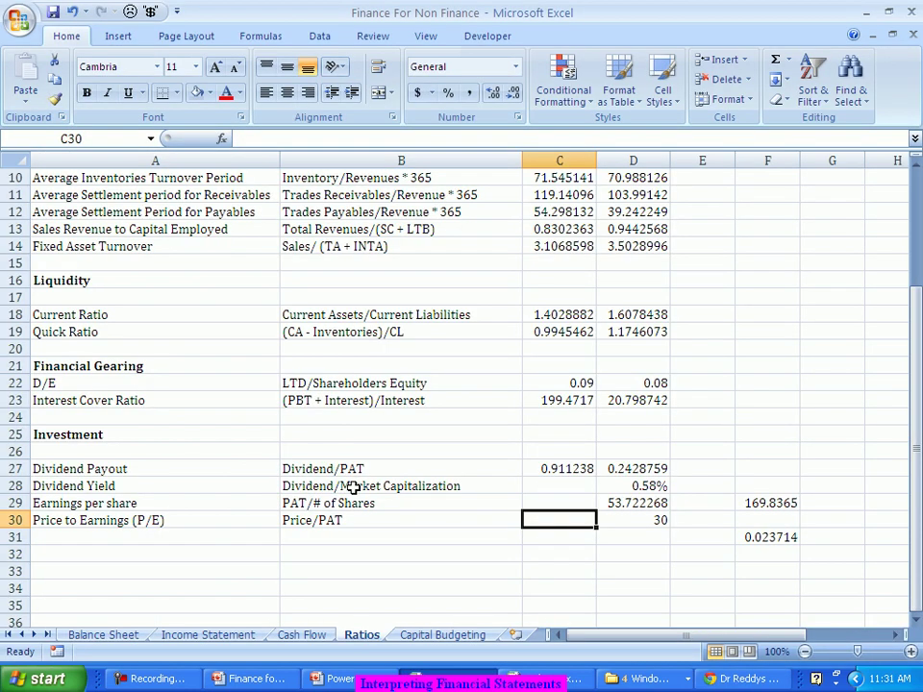